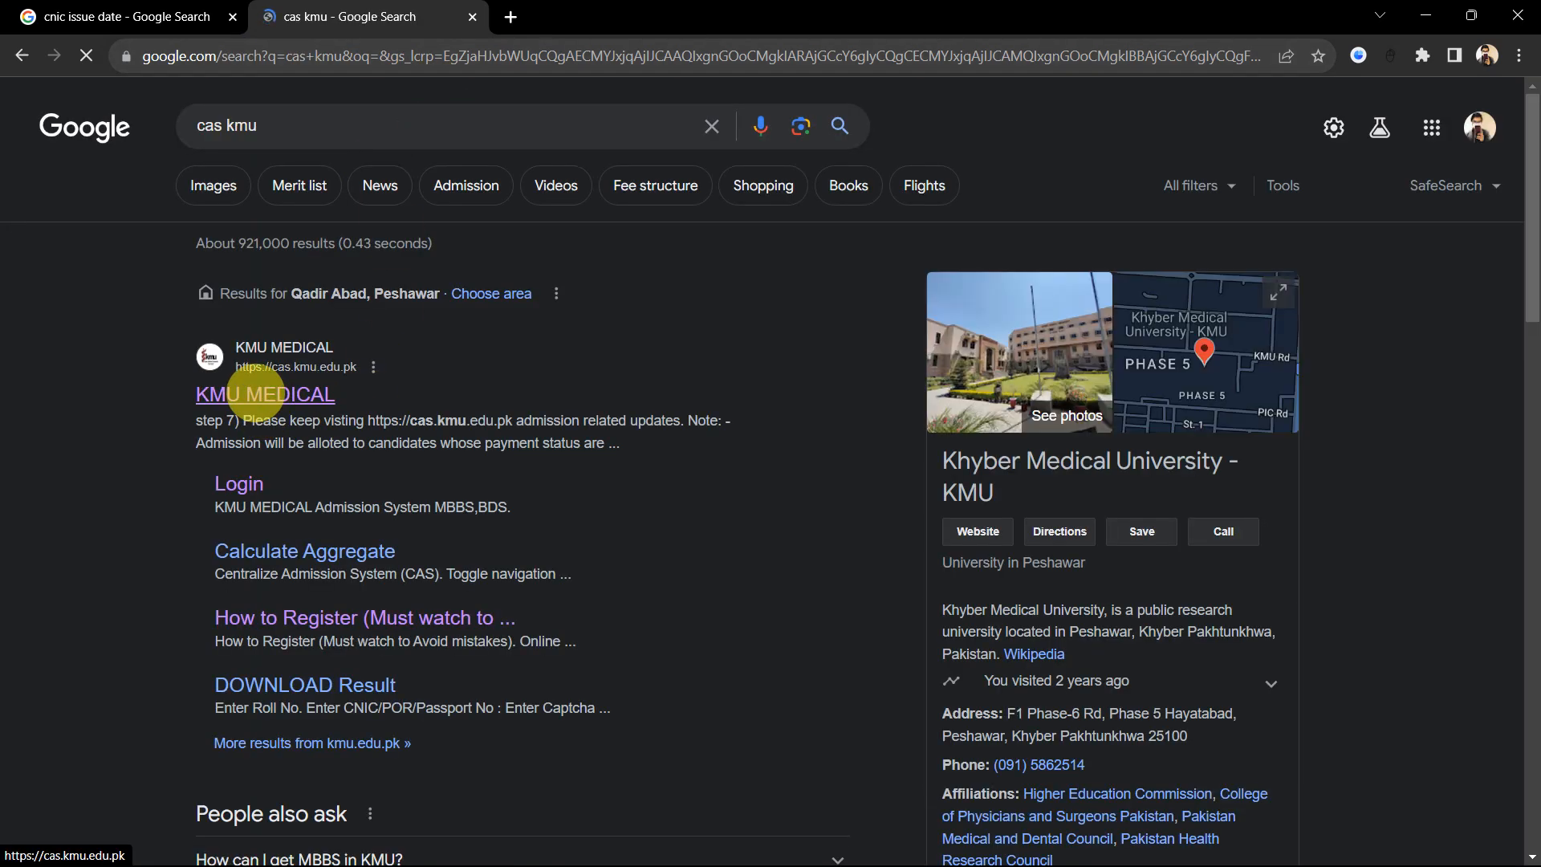
Step: Enter the KMU Medical admission site, dismiss the New Announcement popup, and choose Apply Here / Create Account
left_click(257, 393)
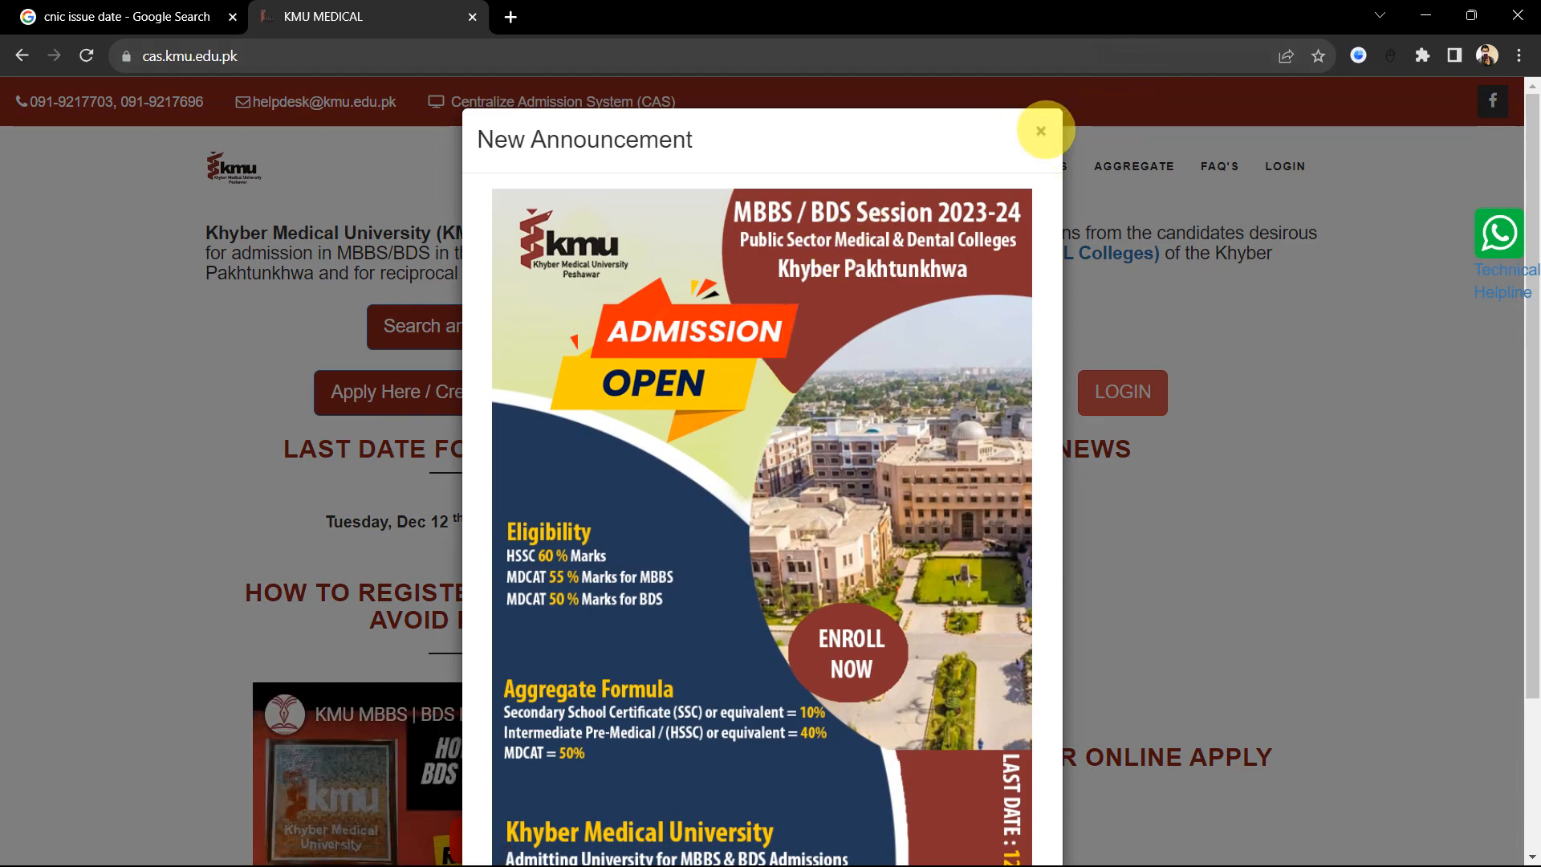
left_click(1041, 131)
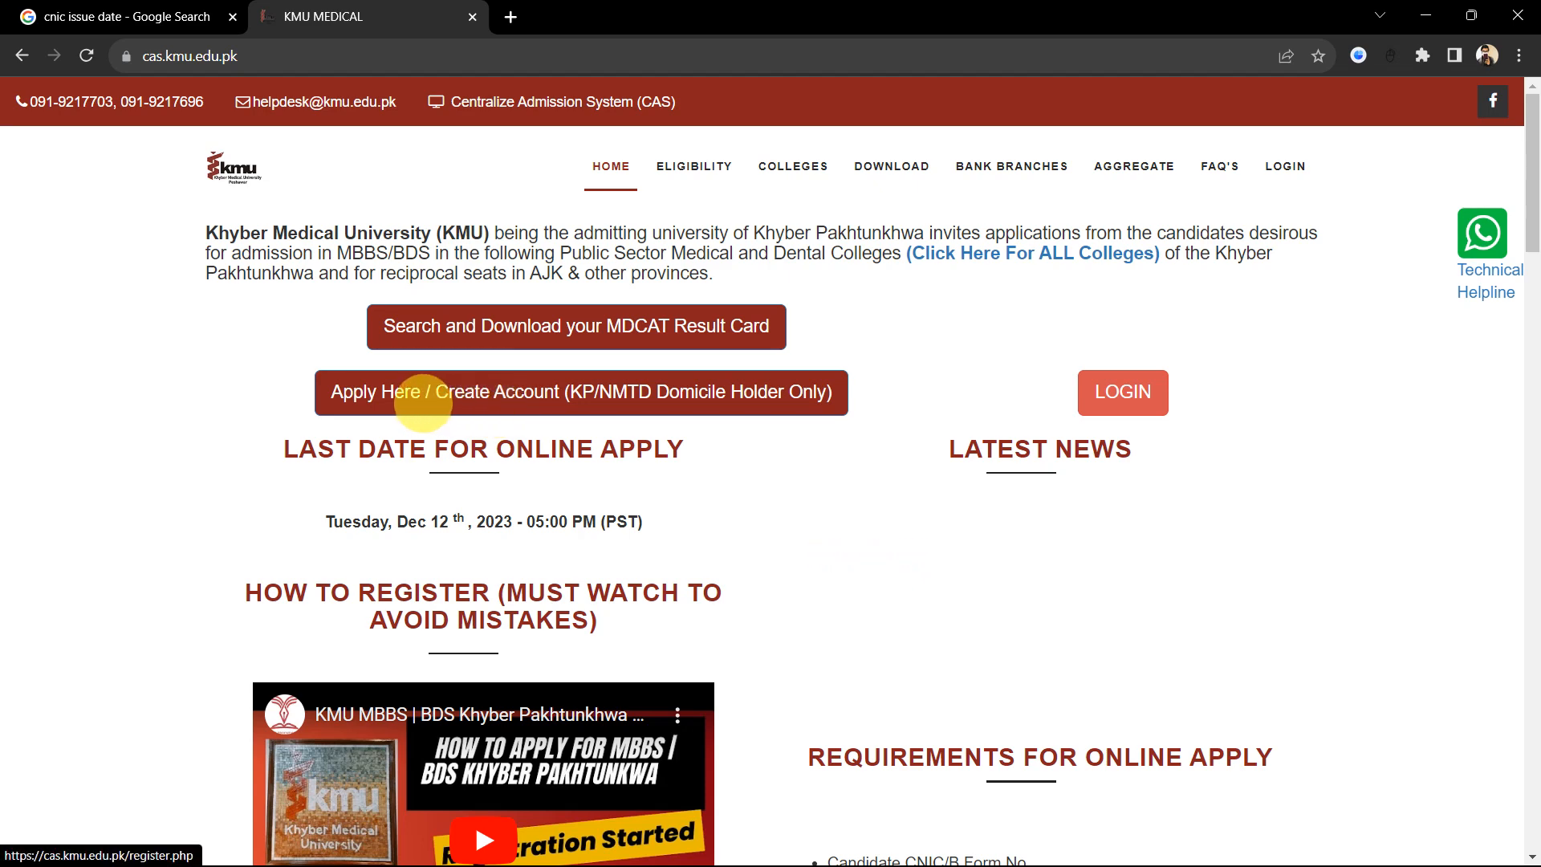
left_click(423, 402)
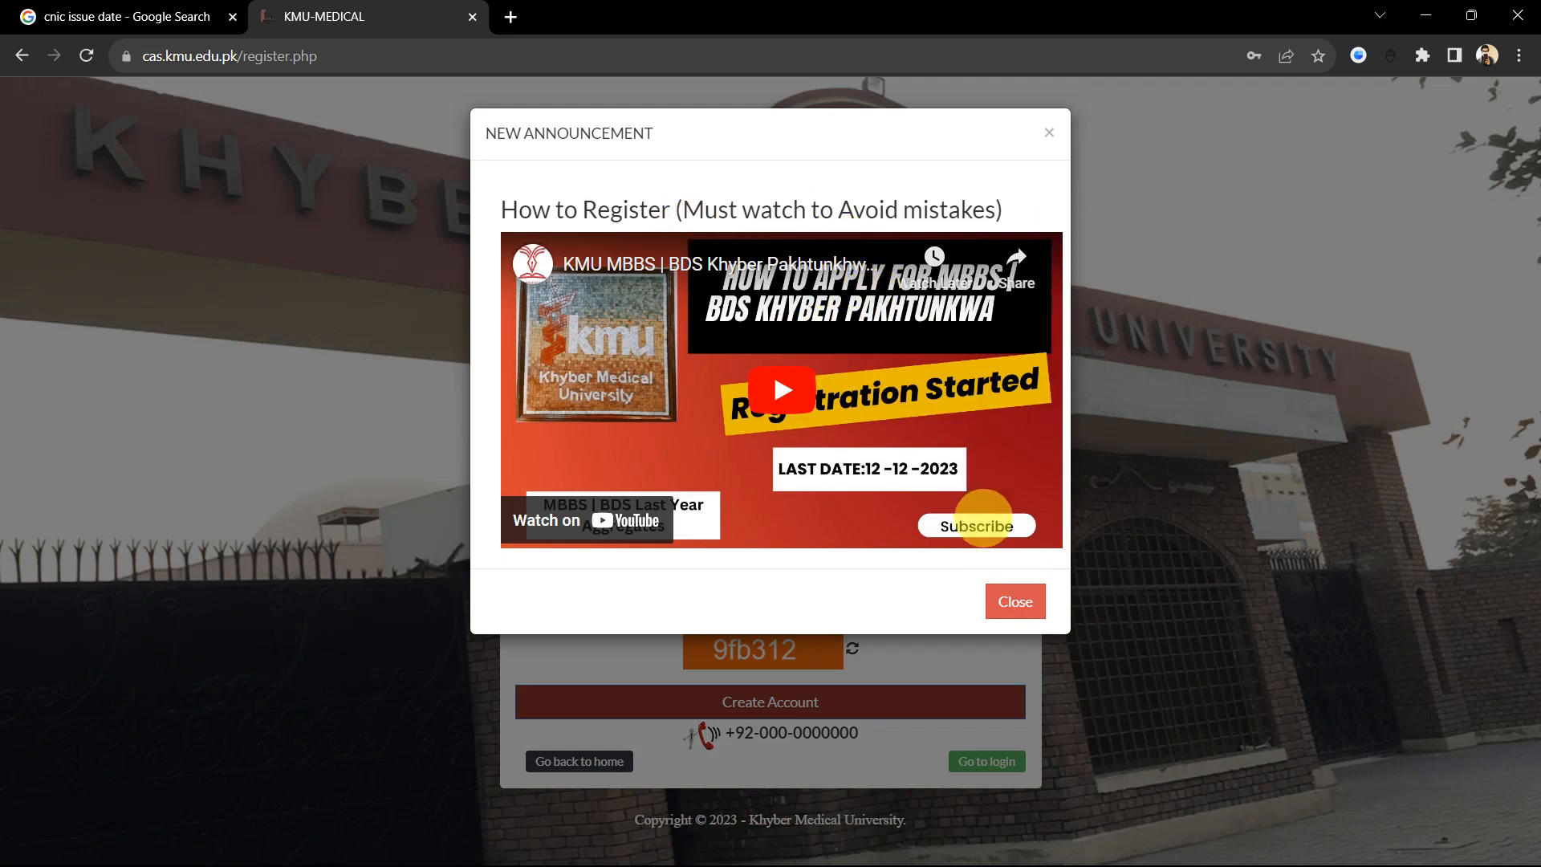
Step: Enter a sample CNIC in the CNIC/B-Form field, which flags it as already registered
left_click(1016, 602)
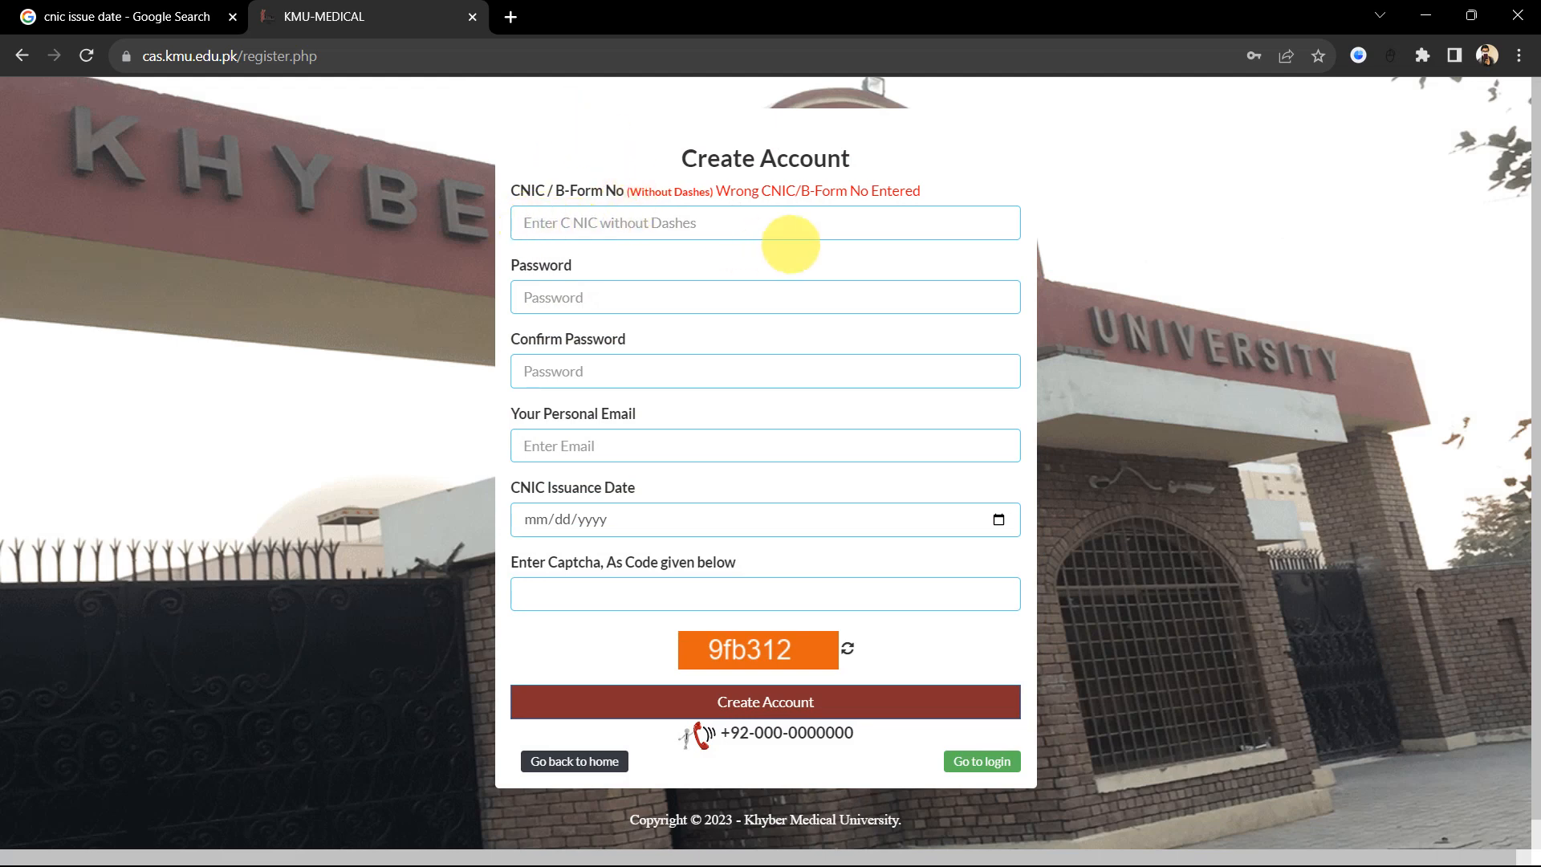
type("1111111111111")
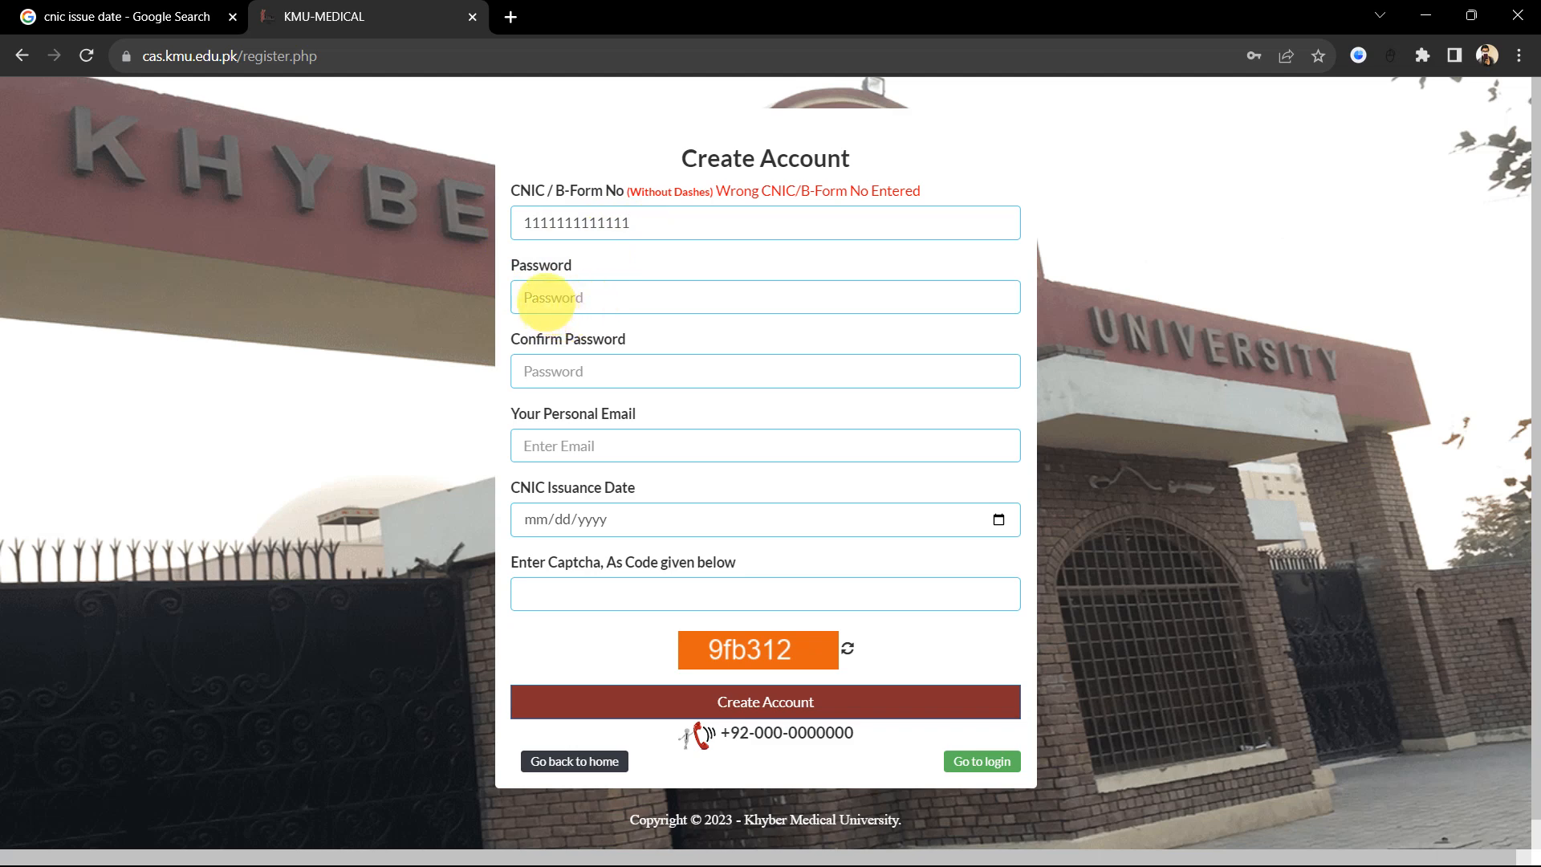
left_click(543, 298)
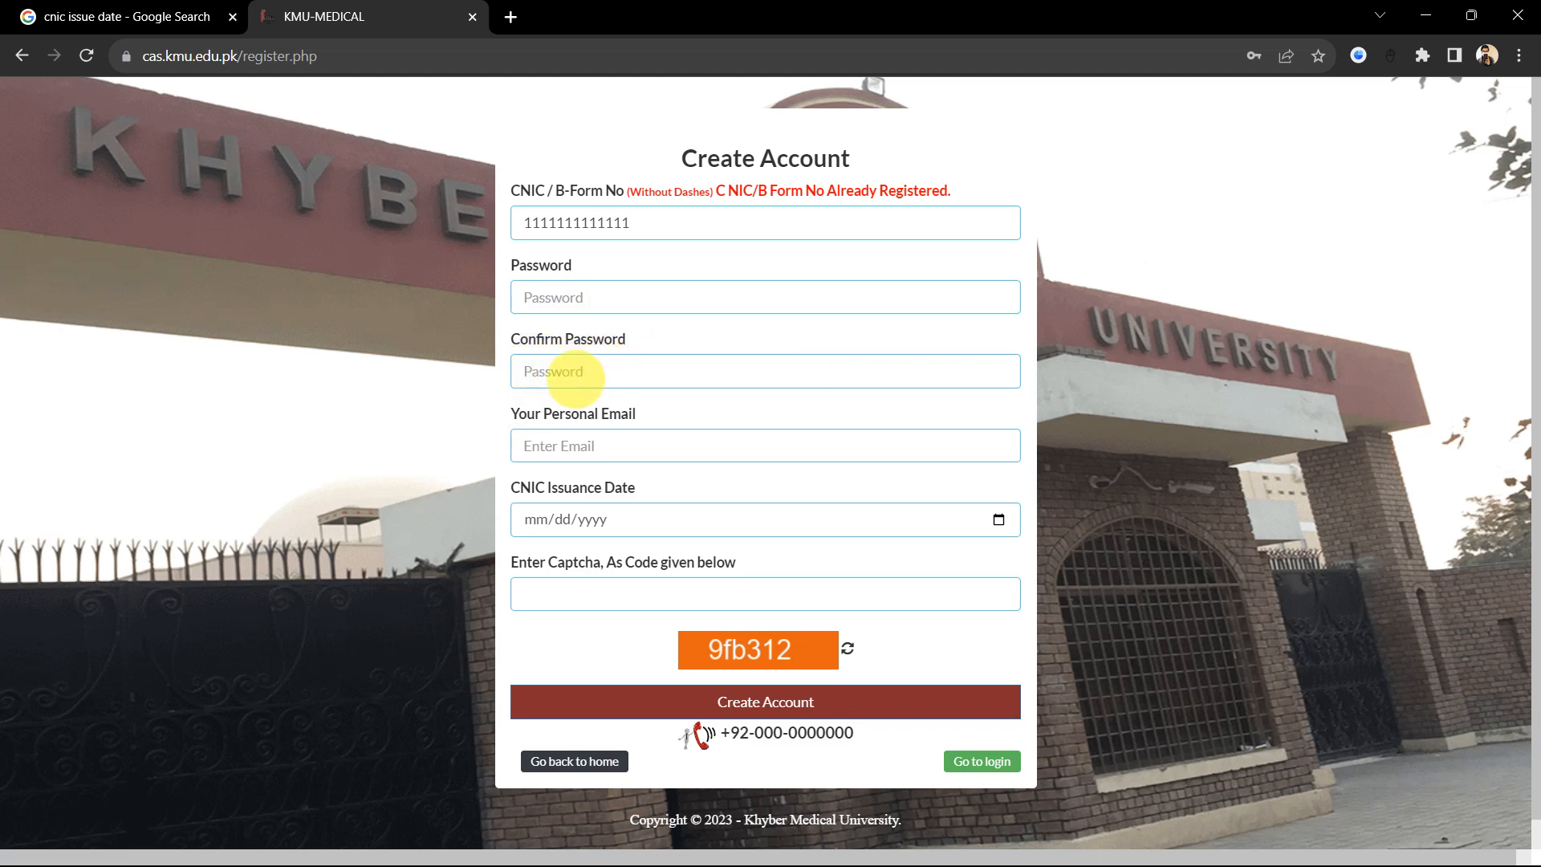
left_click(547, 447)
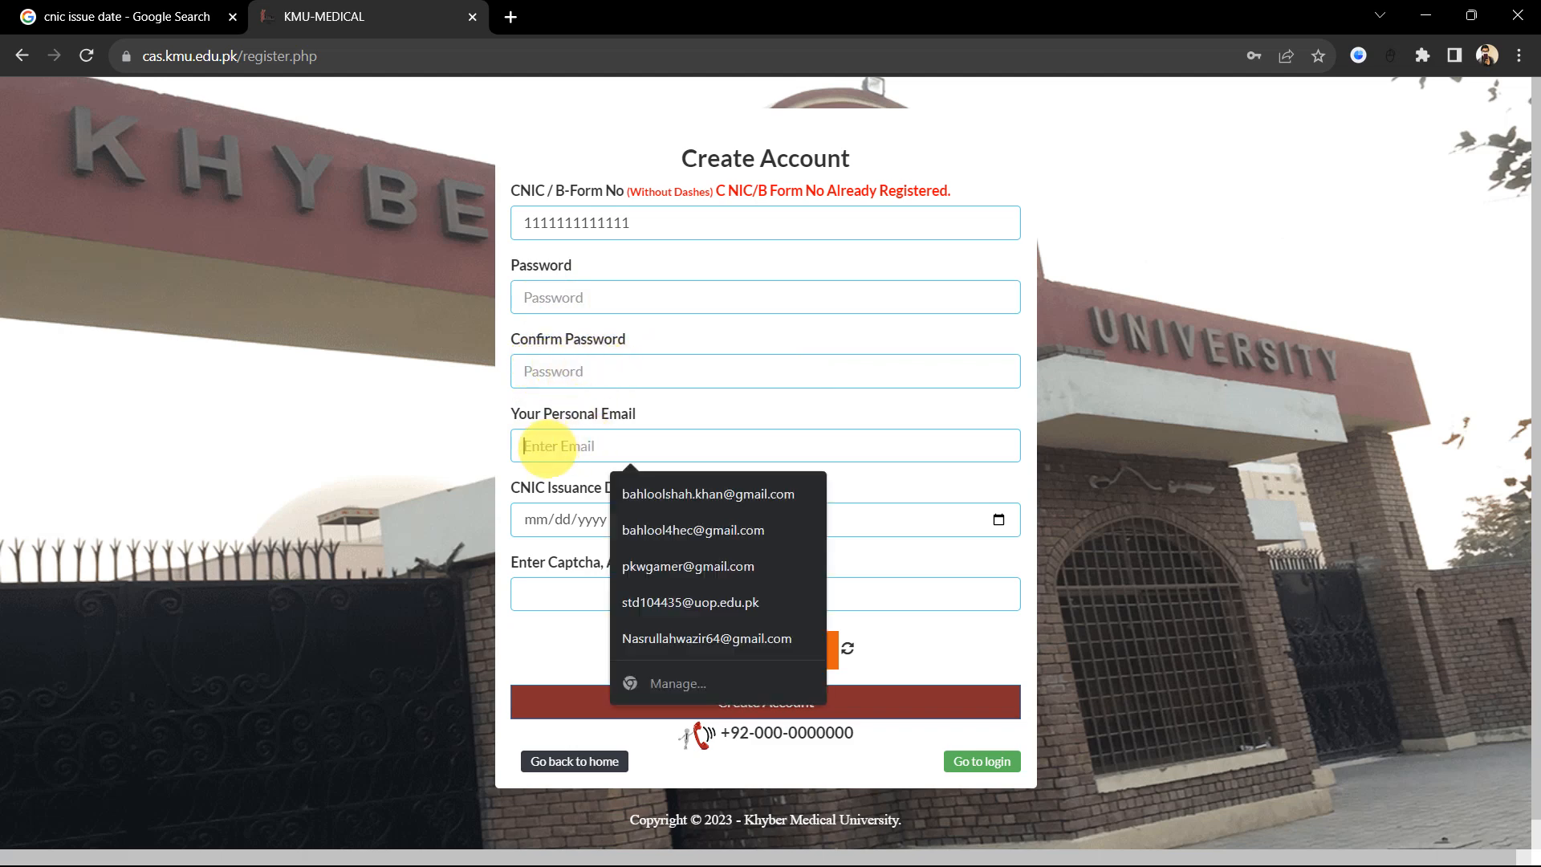
left_click(571, 486)
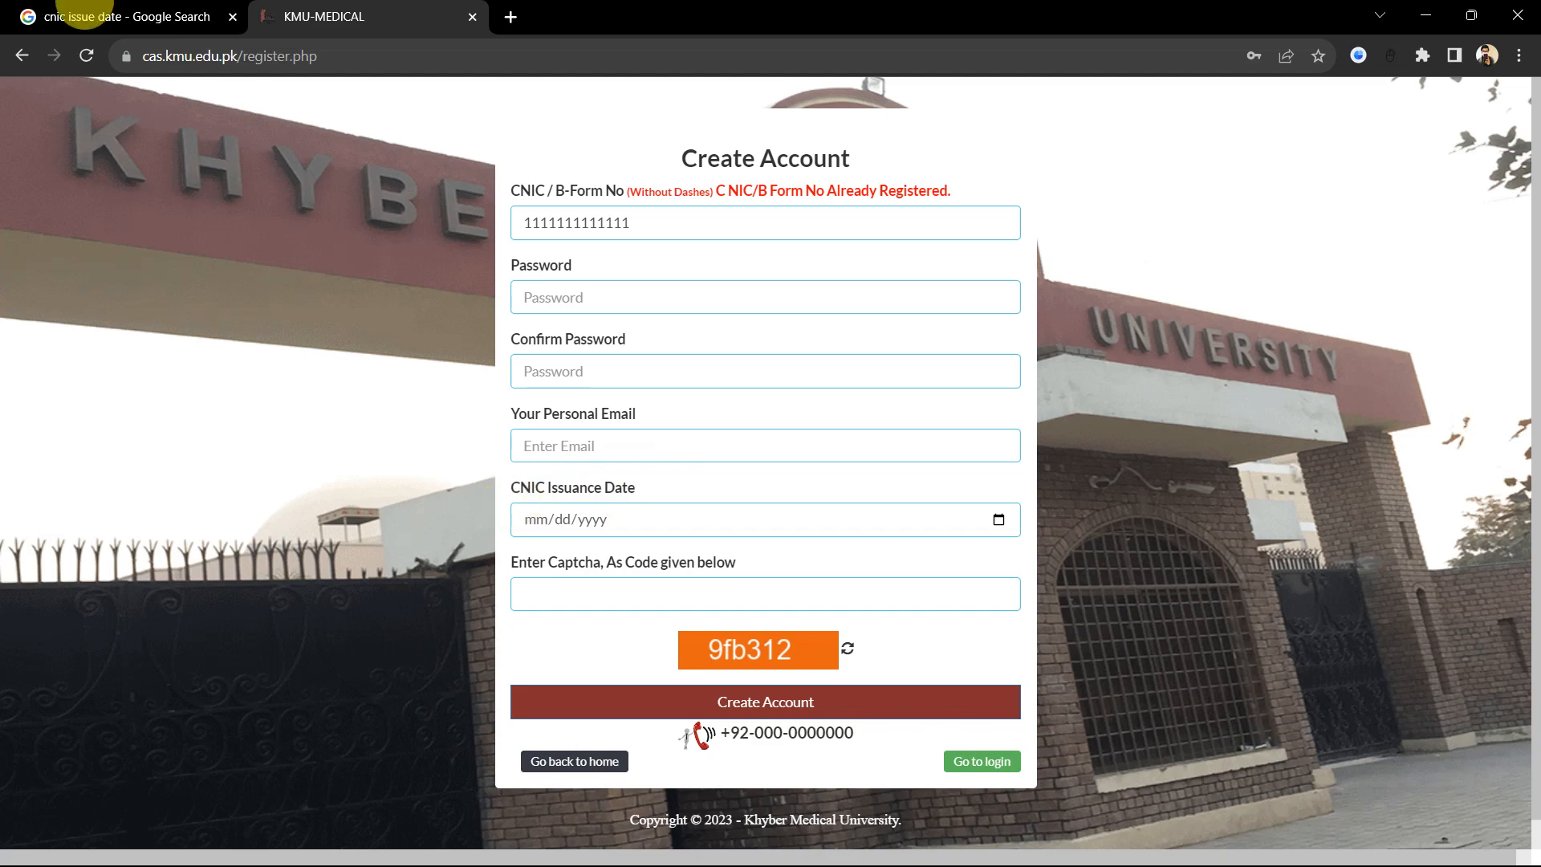
left_click(64, 12)
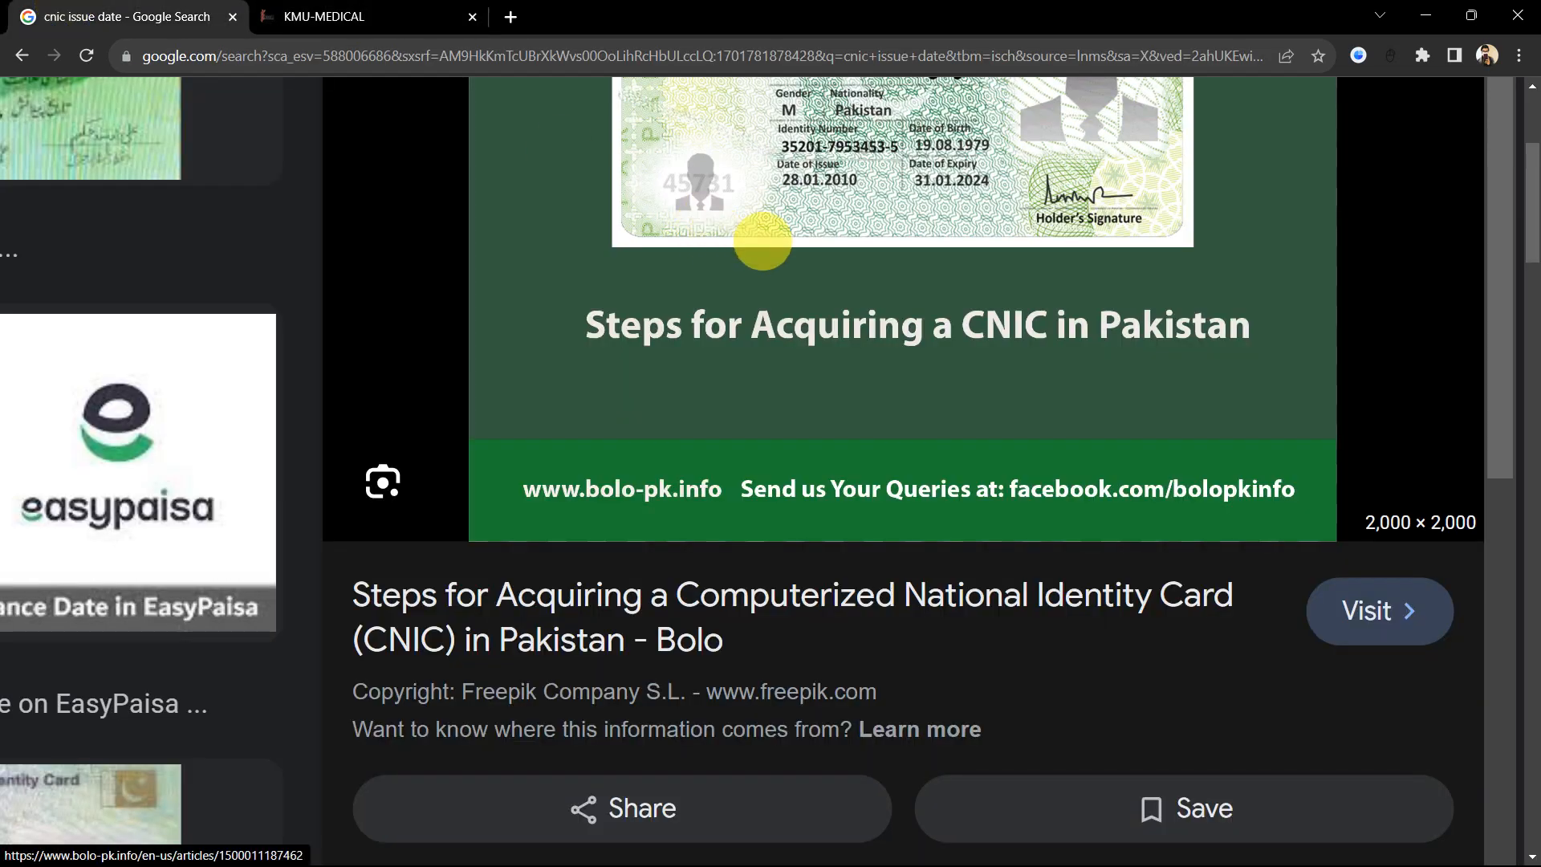
scroll(899, 293, "up", 1)
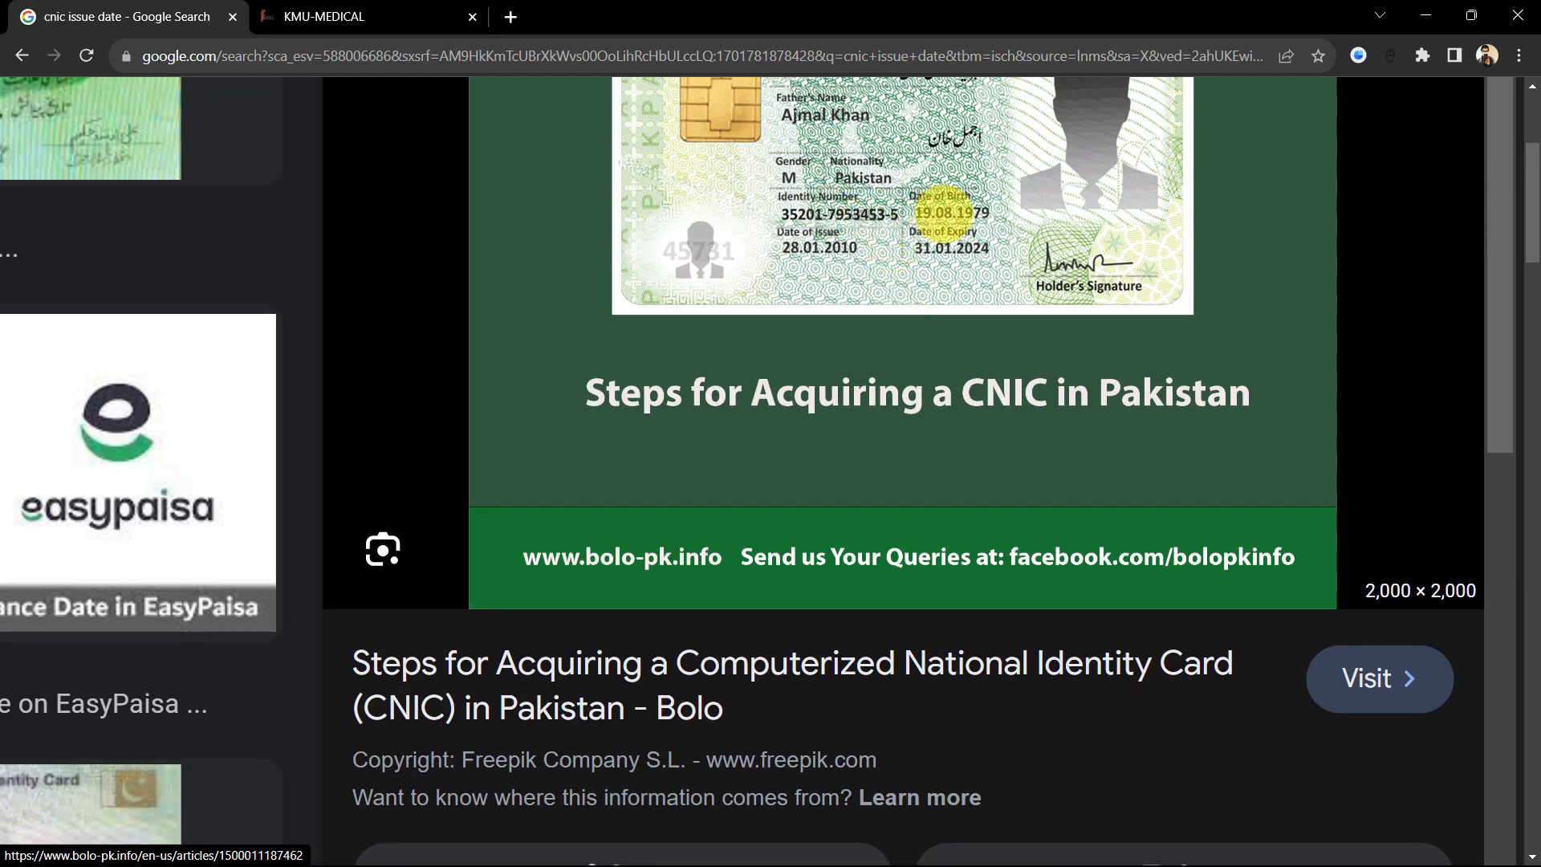
scroll(859, 227, "down", 1)
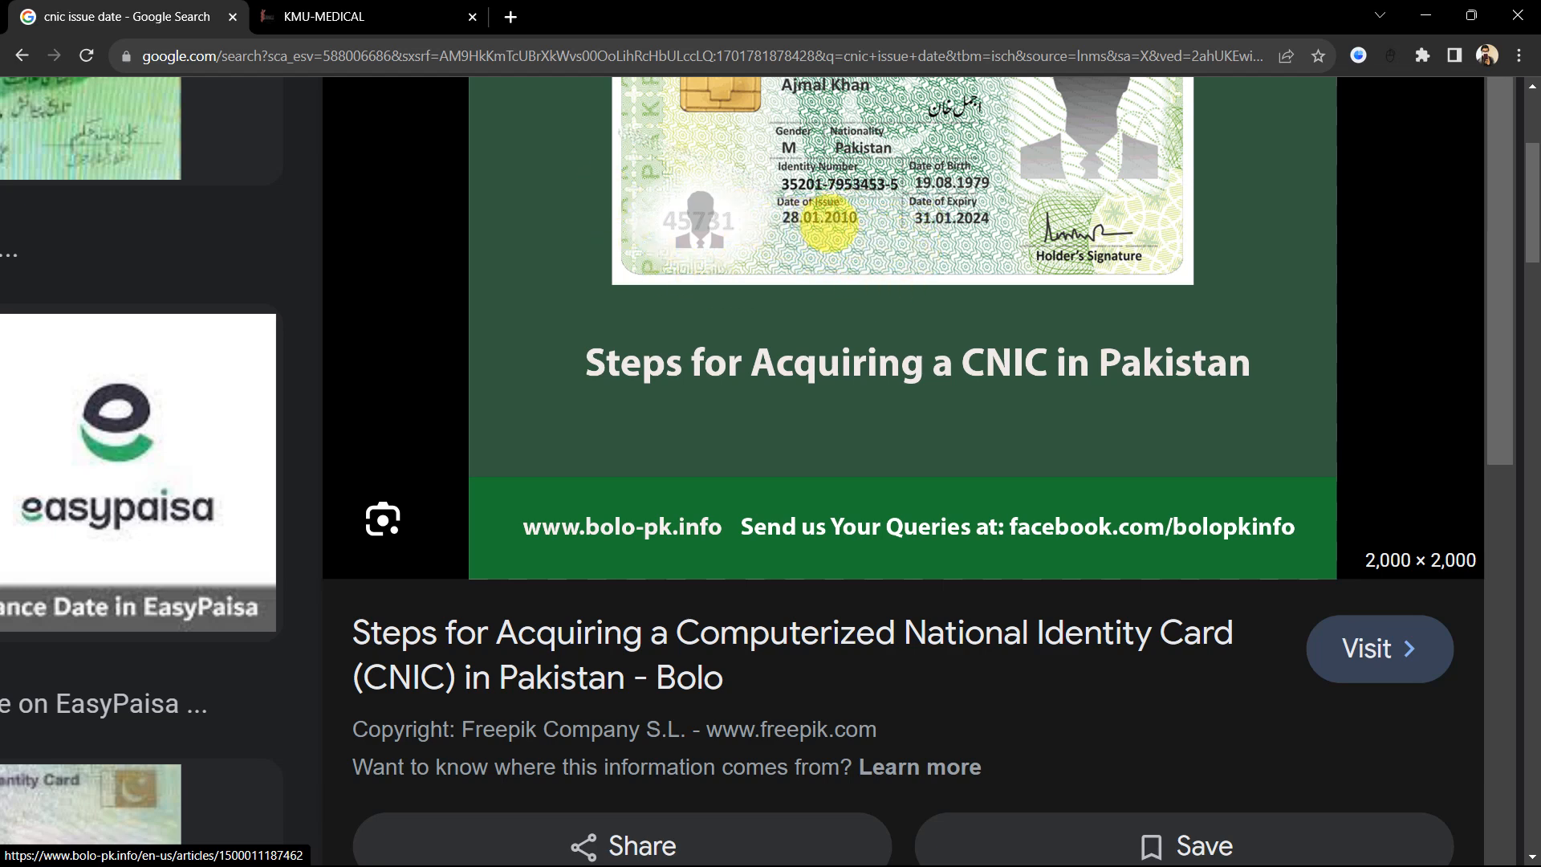
scroll(845, 250, "down", 1)
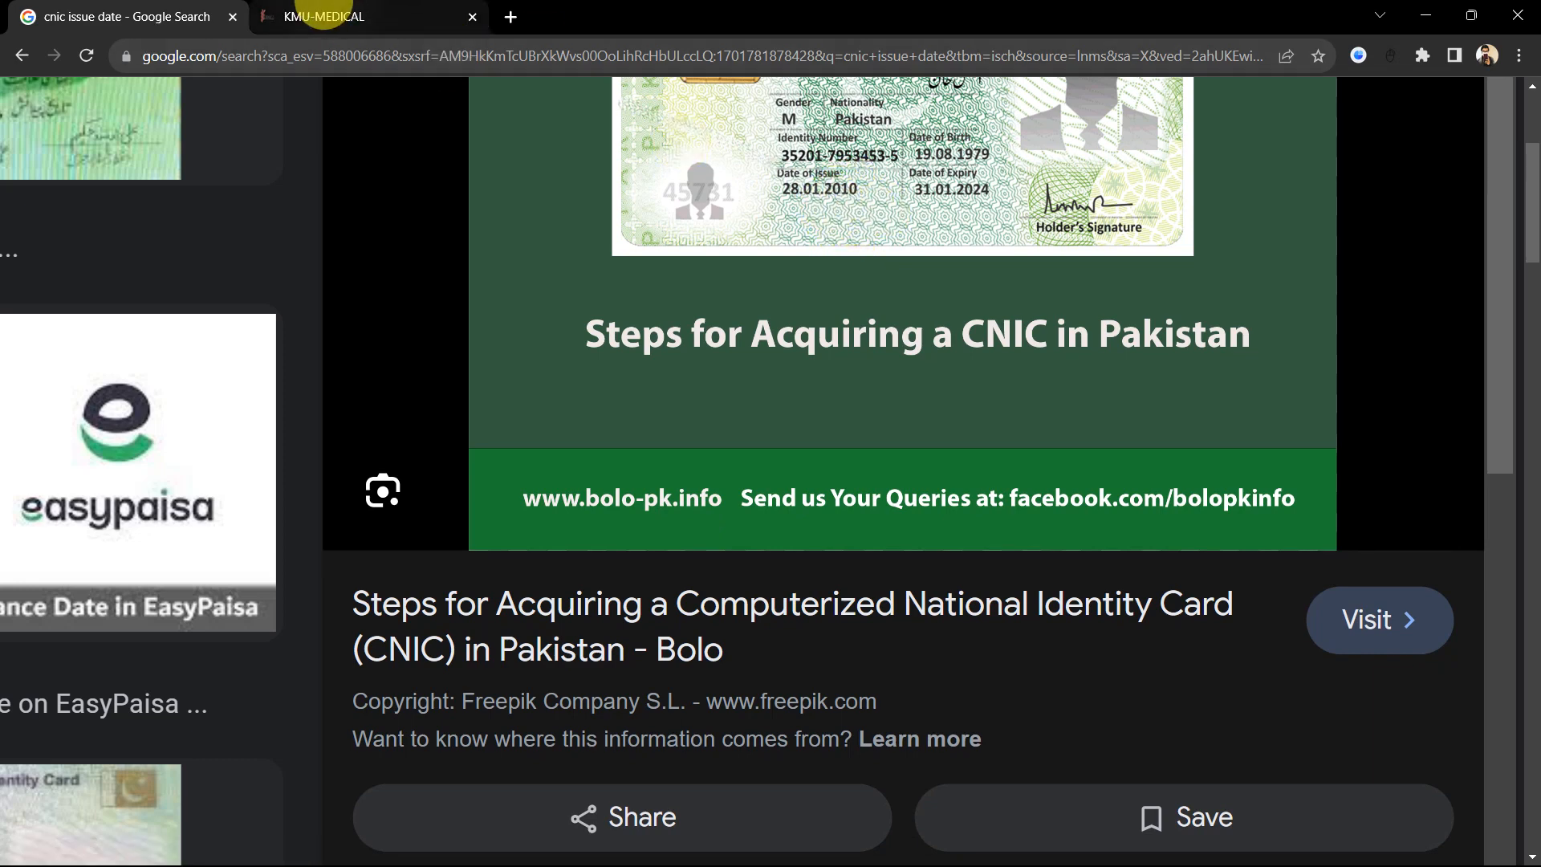
left_click(324, 16)
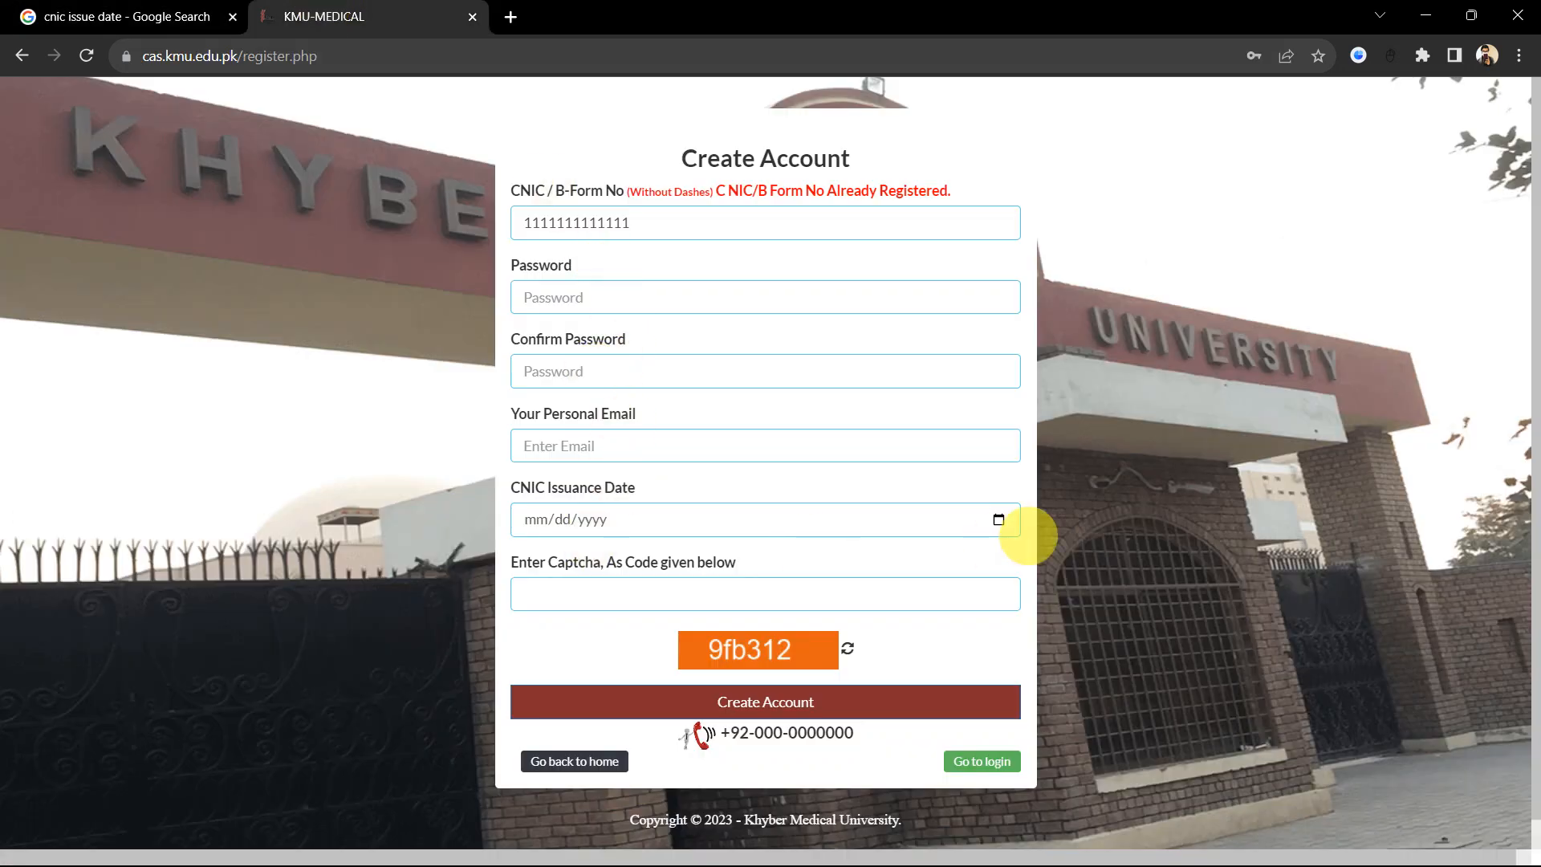
Step: Set the CNIC Issuance Date to 12 March 2018 in the calendar picker
left_click(997, 519)
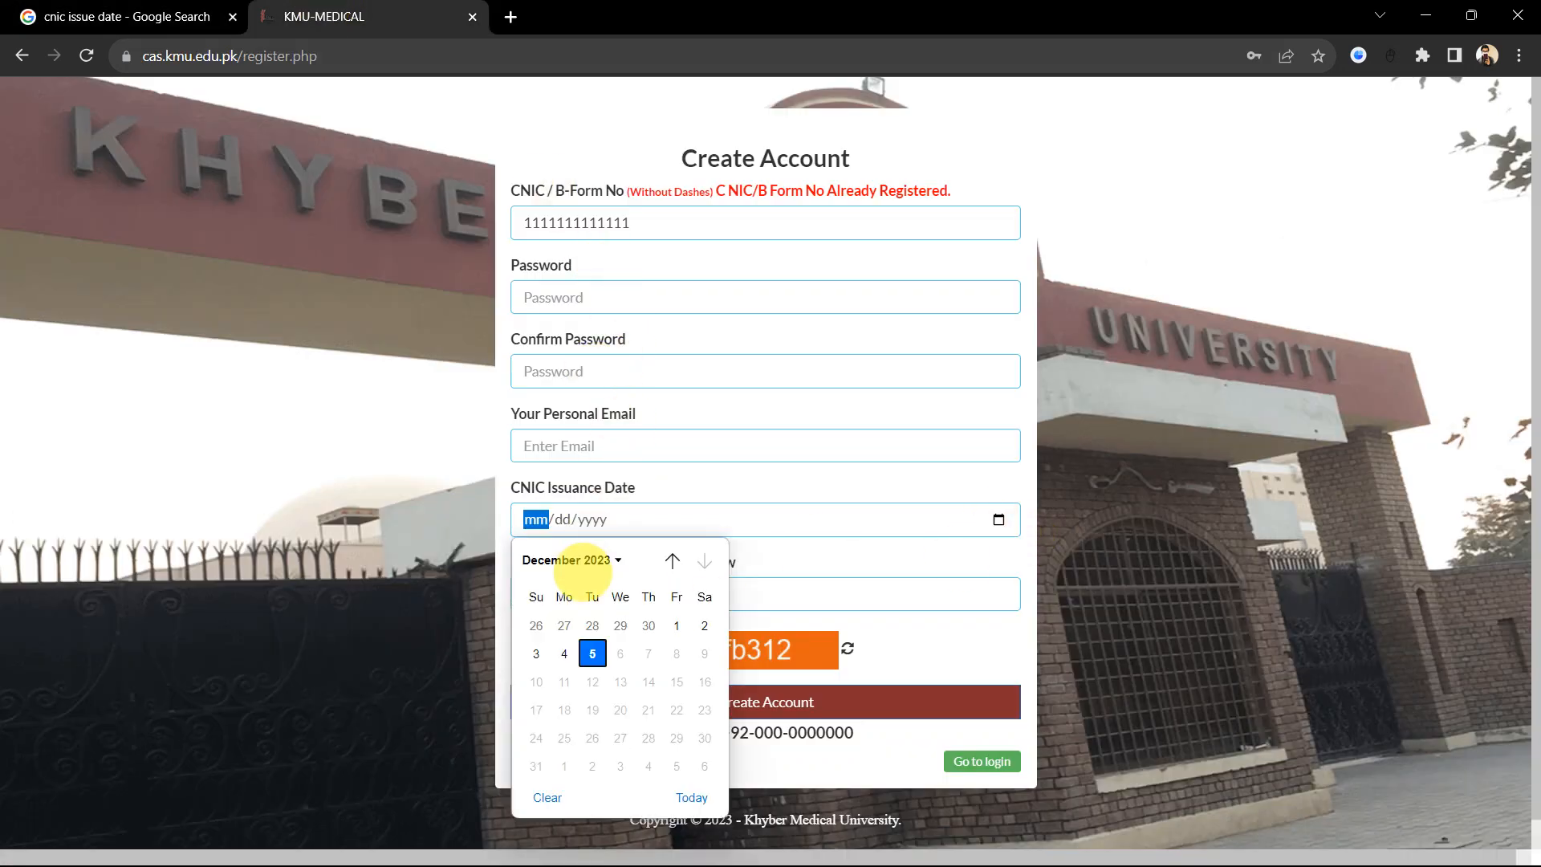
left_click(602, 559)
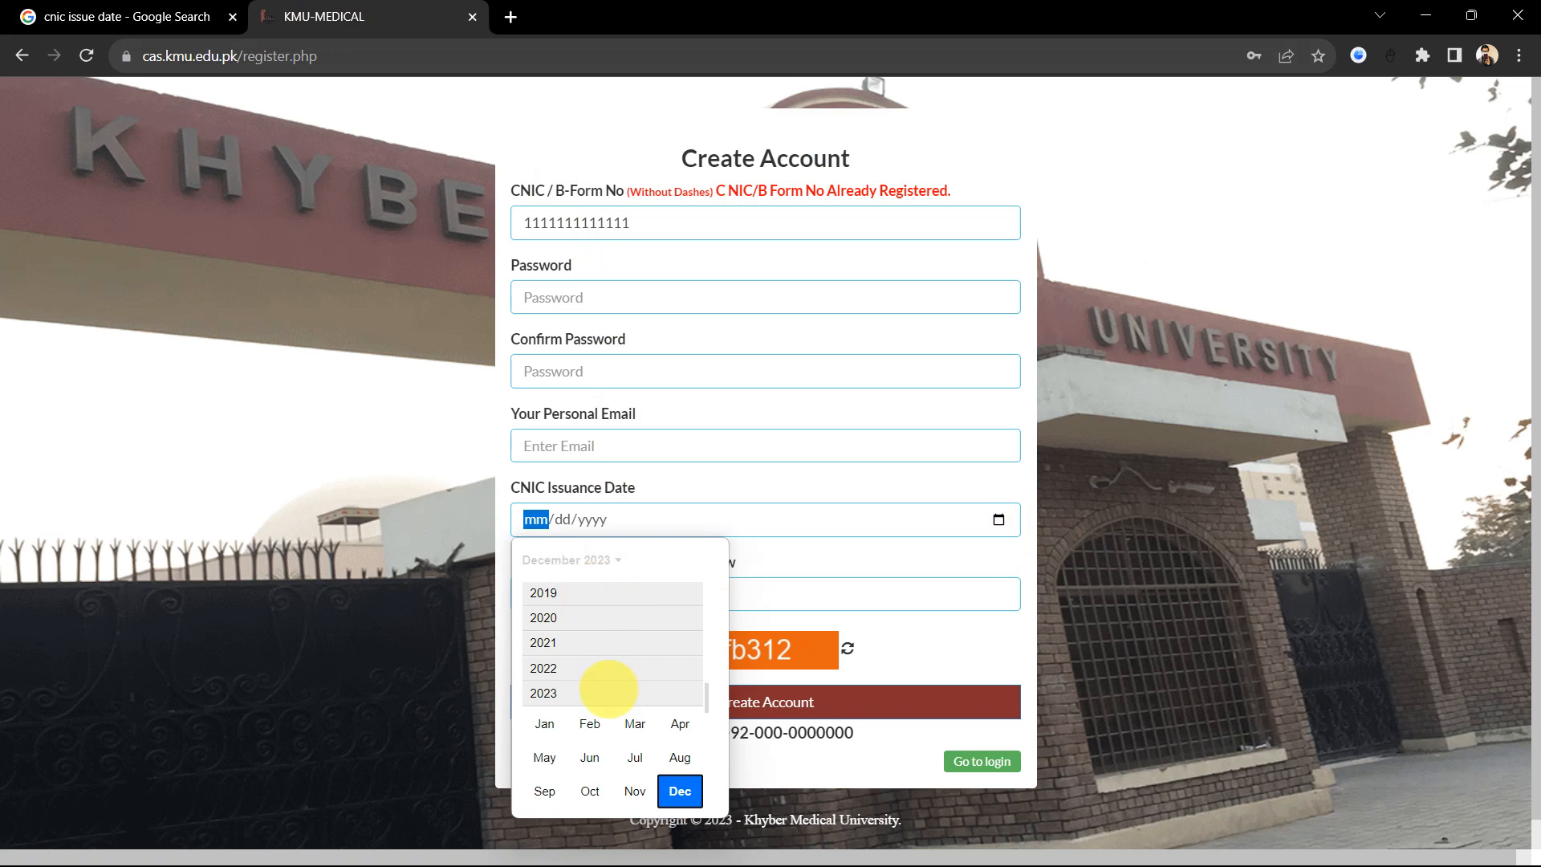
scroll(608, 689, "up", 1)
scroll(608, 689, "up", 3)
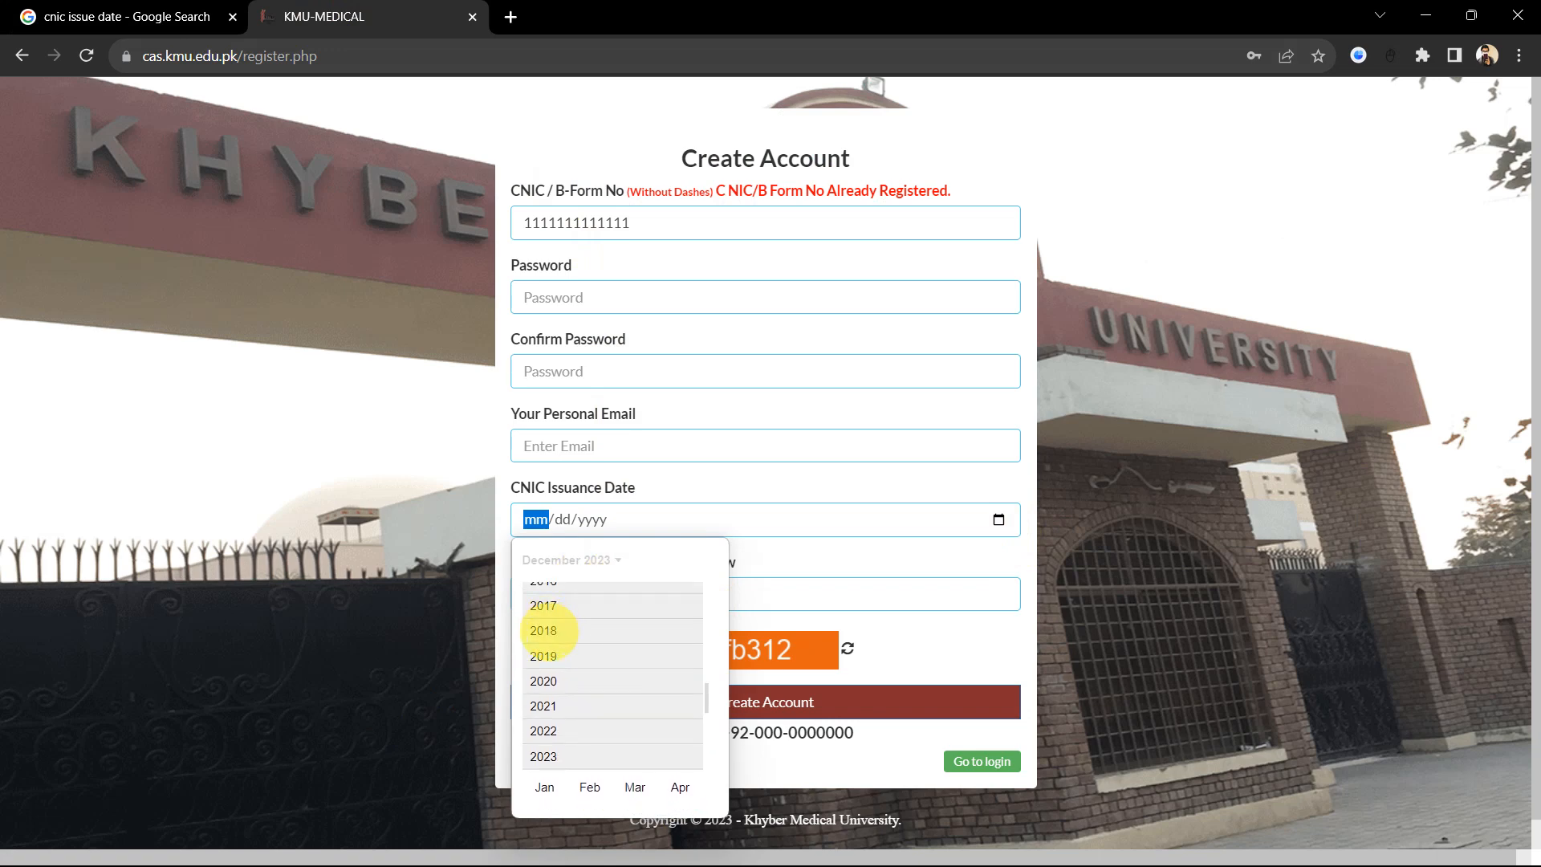
left_click(546, 630)
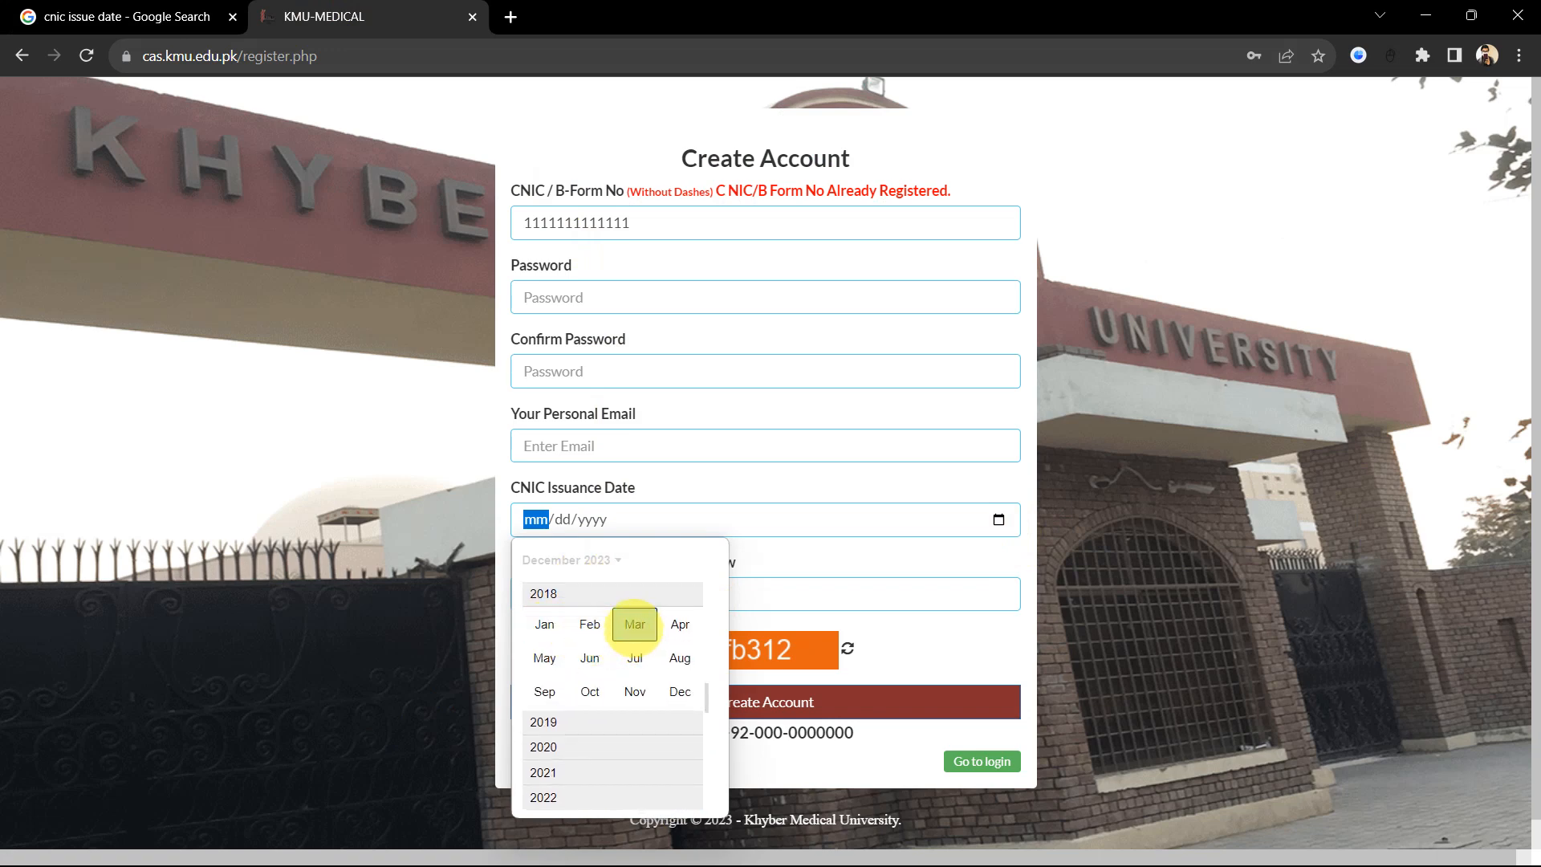
left_click(634, 623)
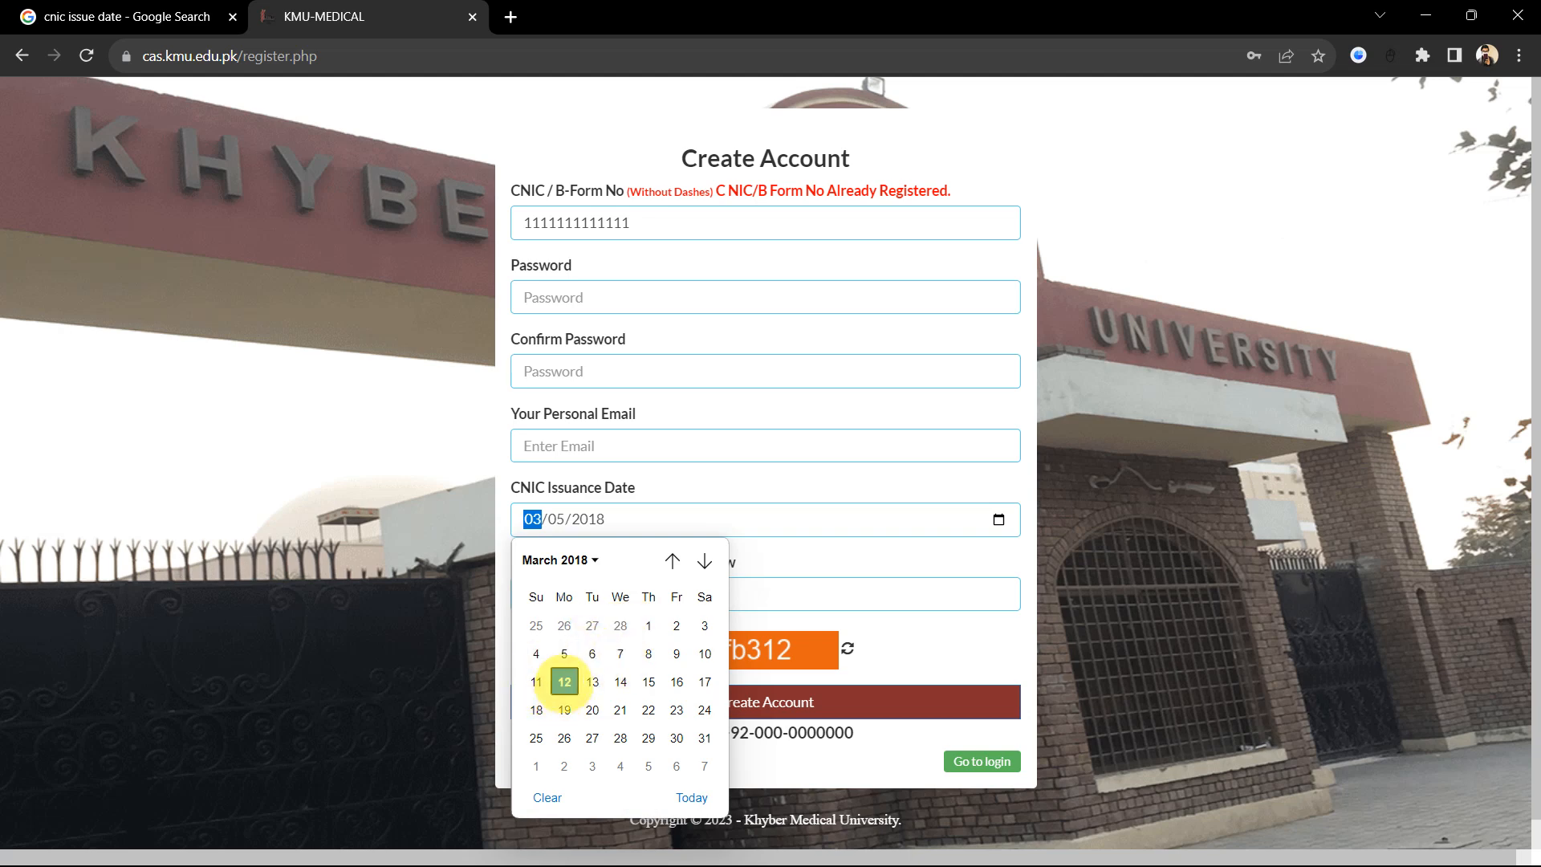
left_click(564, 681)
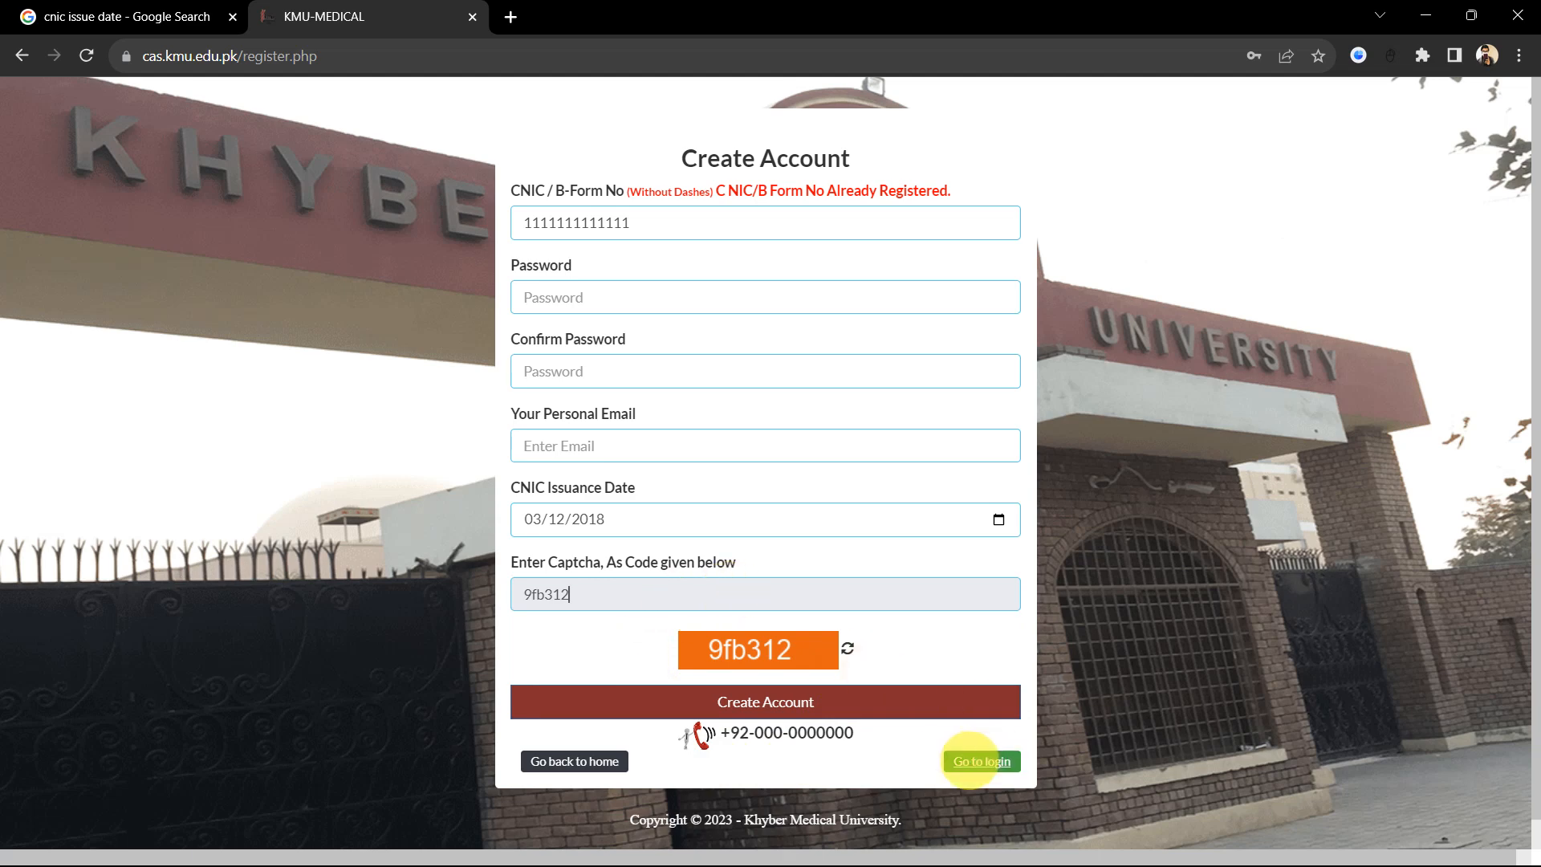
Step: Log in on the Sign In form with the account password and the captcha code
left_click(980, 760)
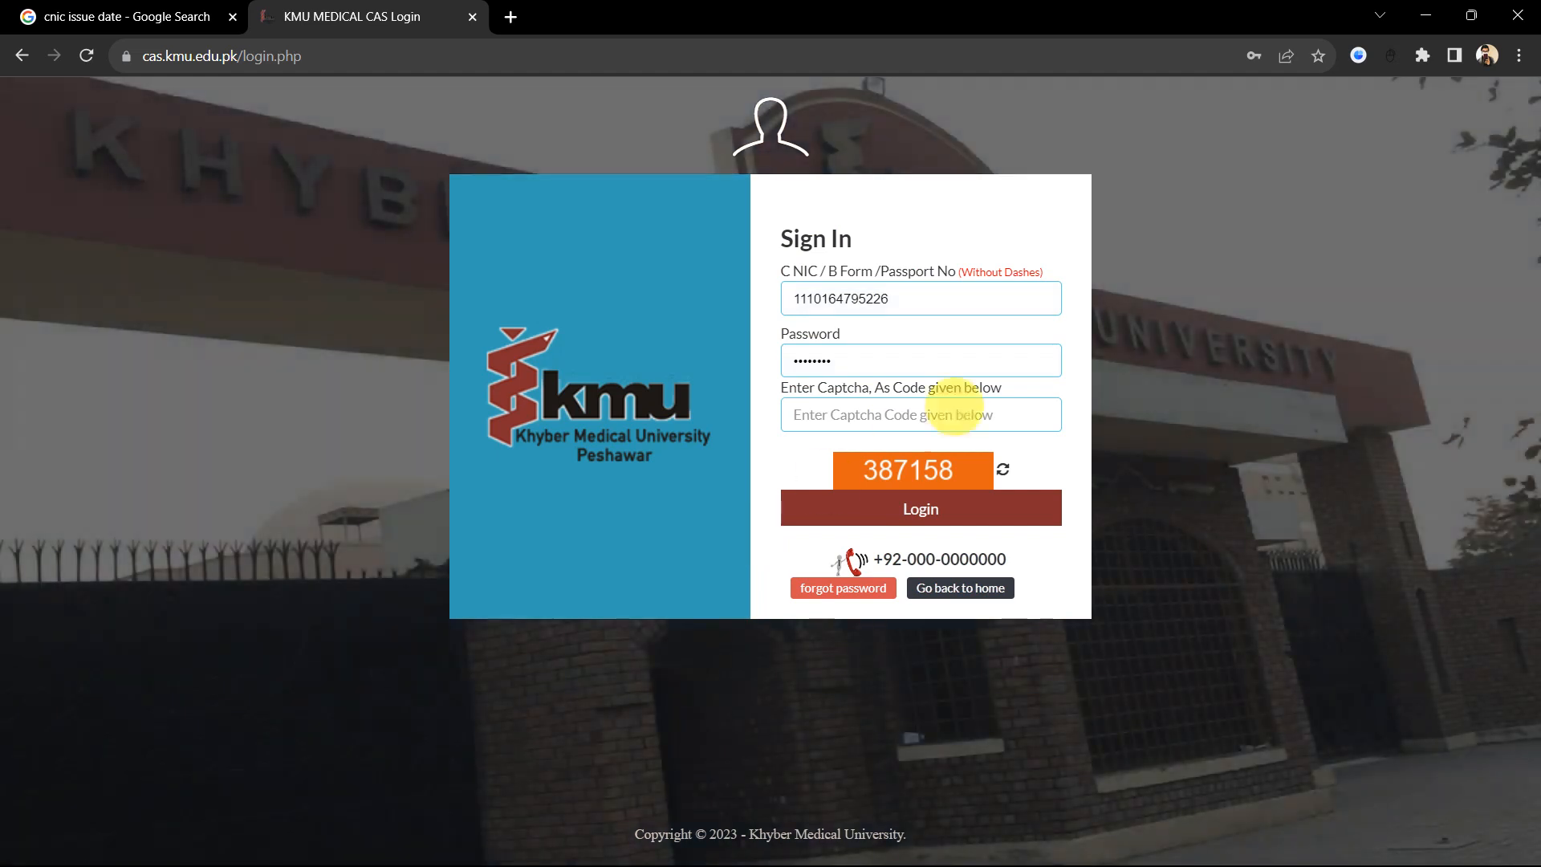
double_click(835, 365)
type("a")
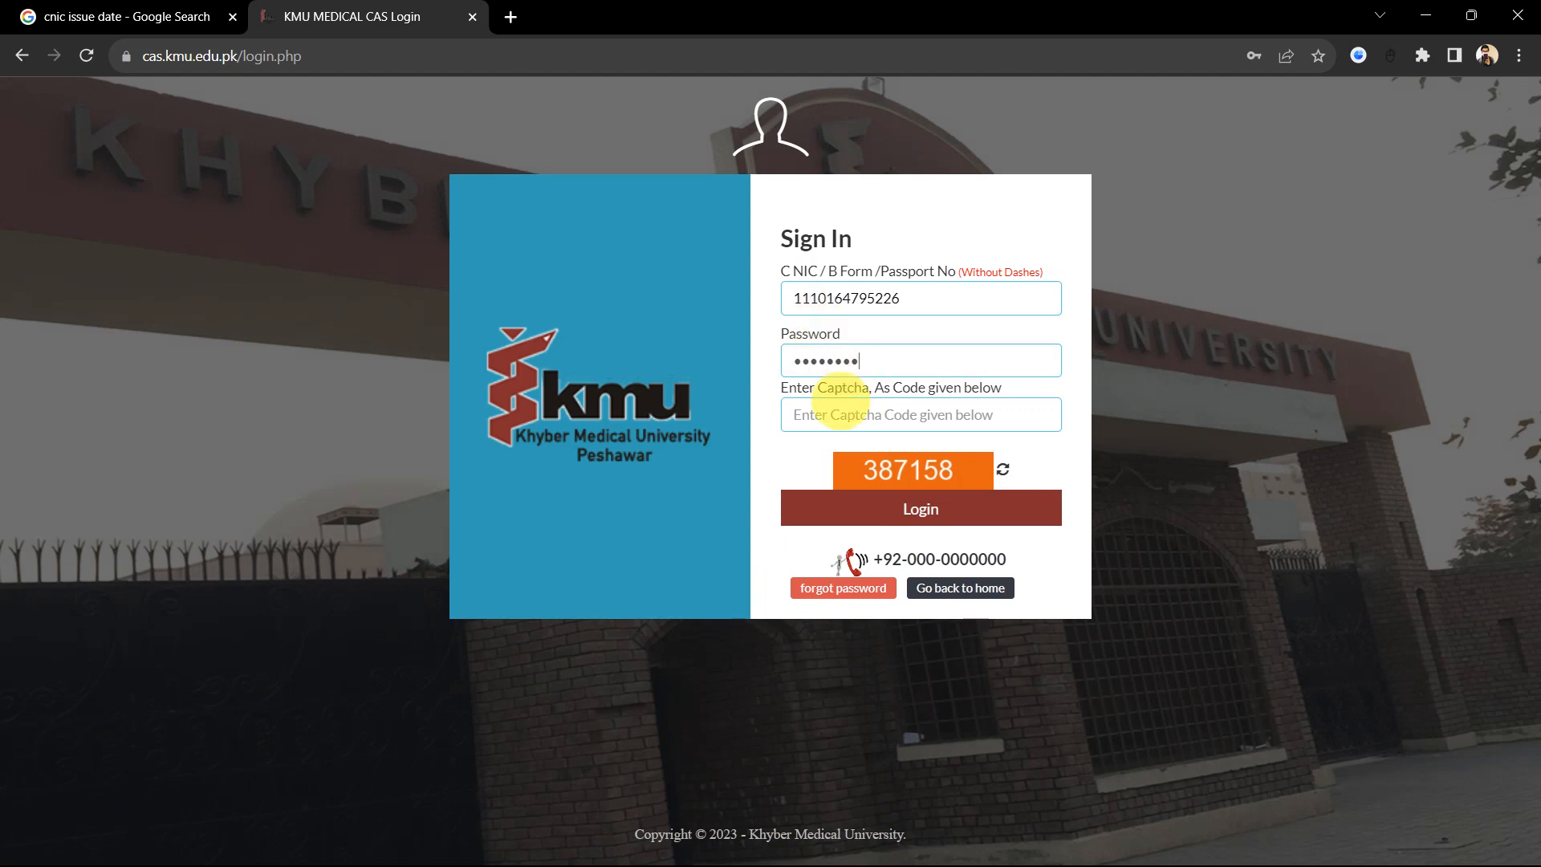
left_click(837, 416)
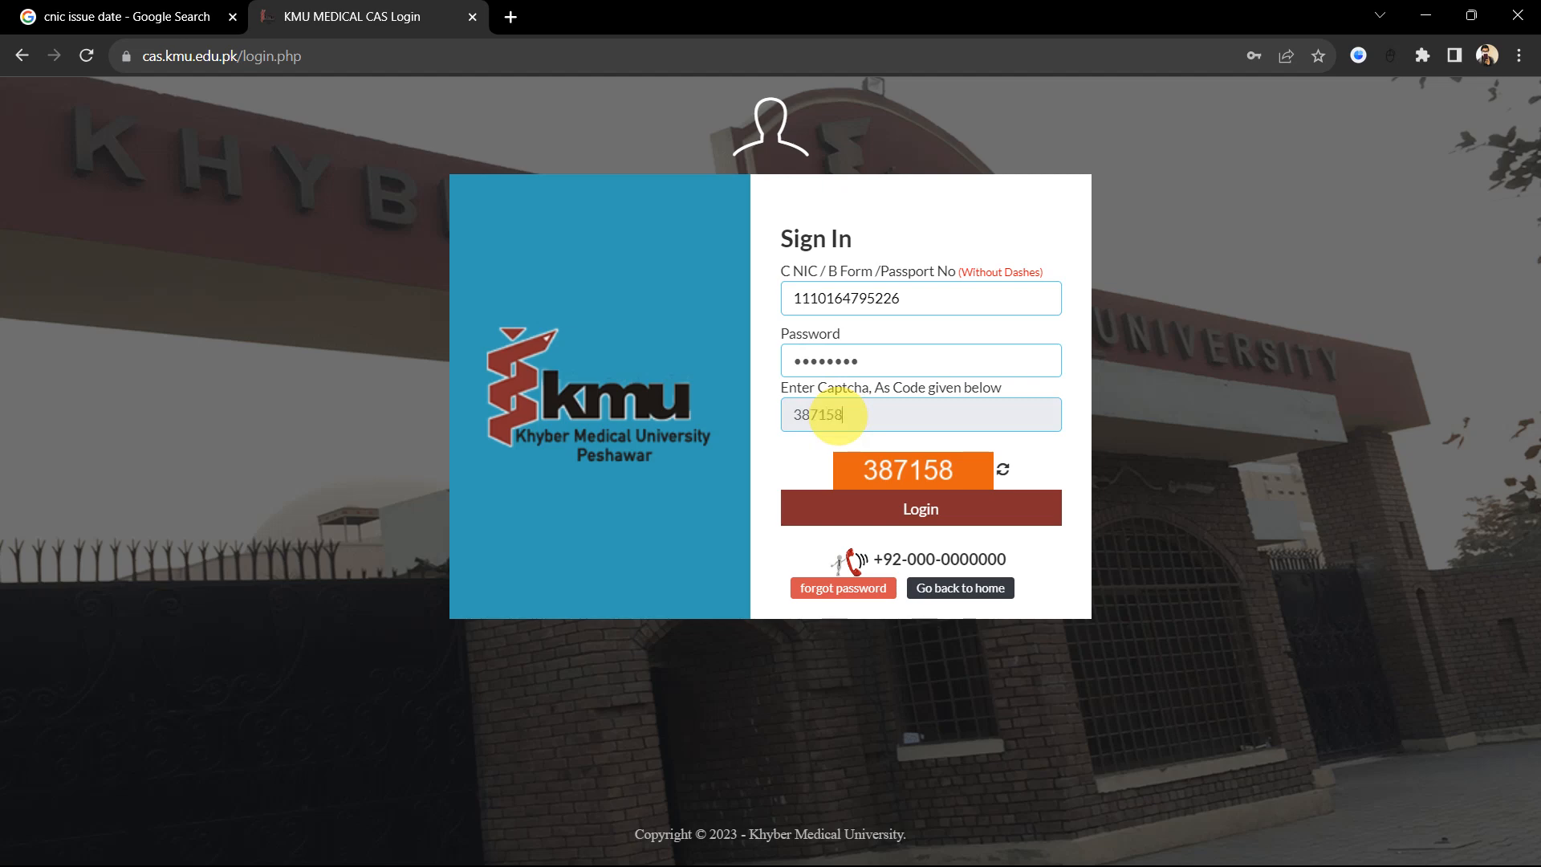
left_click(924, 507)
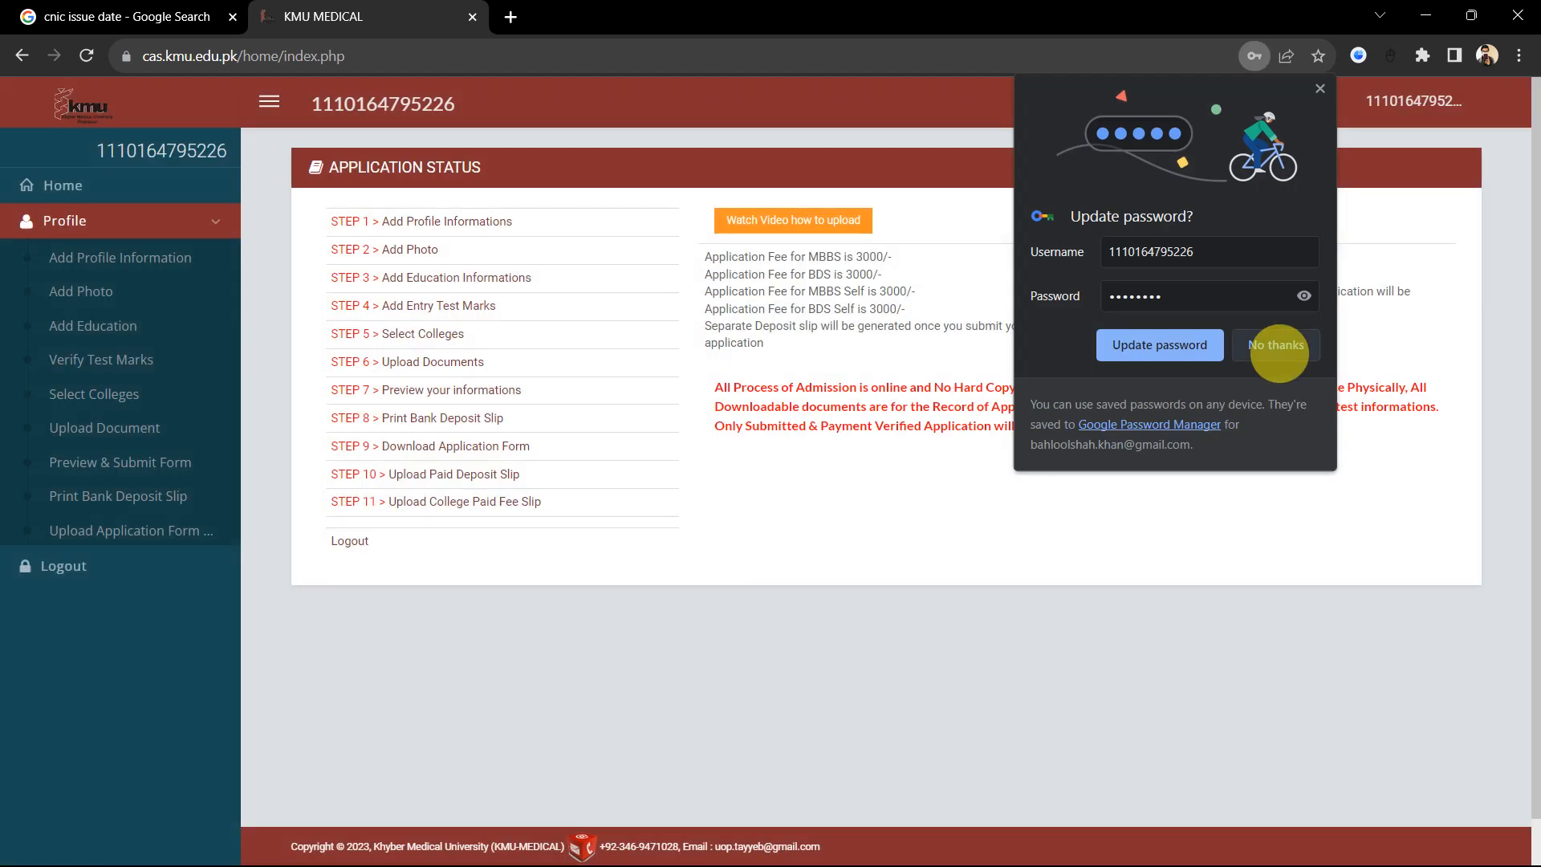
Step: Decline Chrome's offer to update the saved password
left_click(1278, 347)
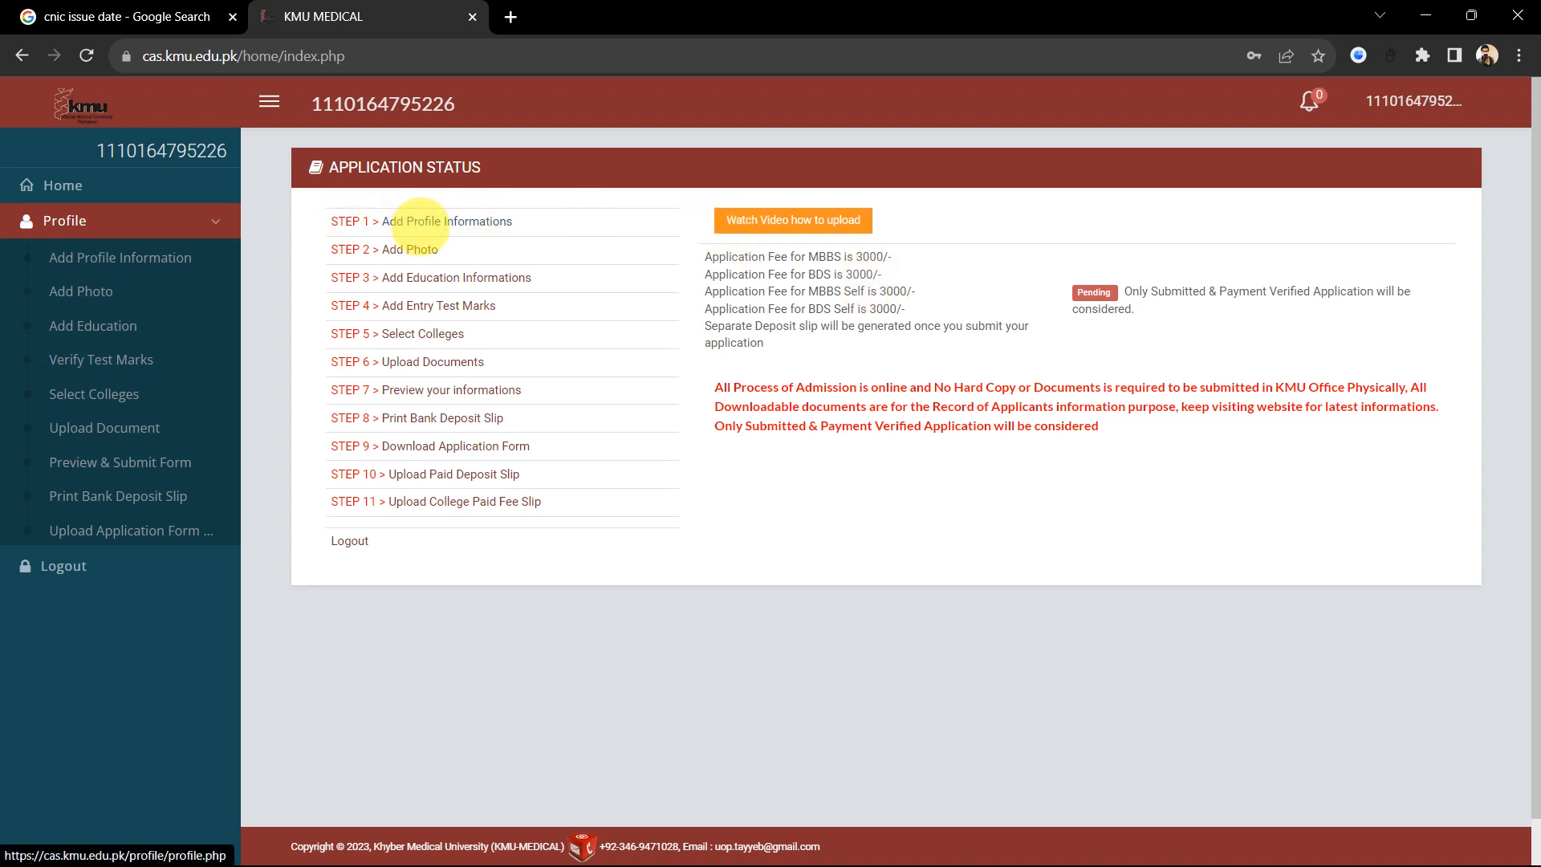
left_click(434, 225)
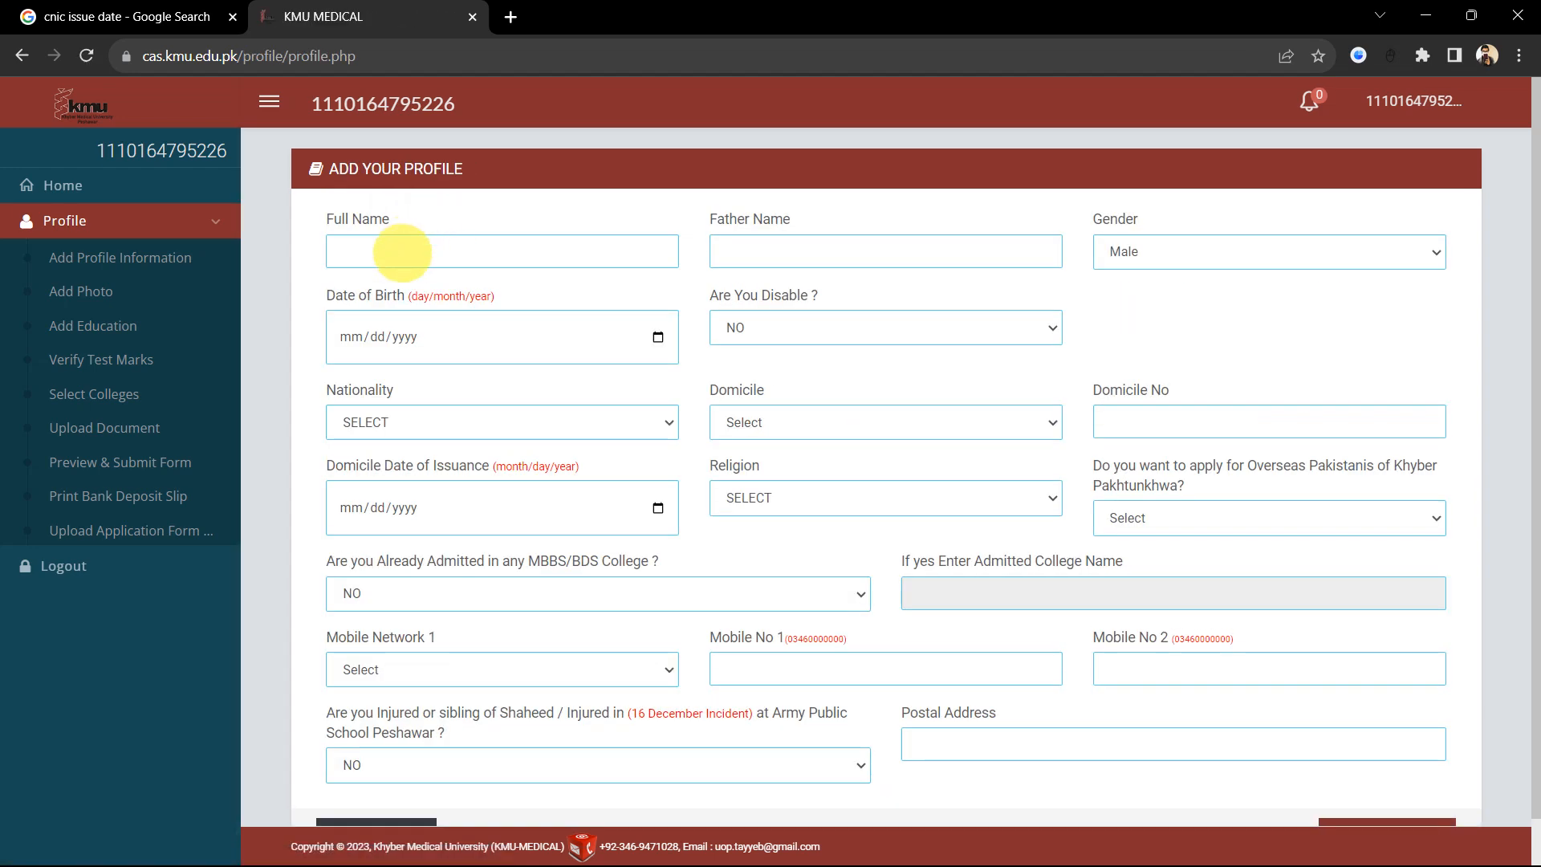
scroll(561, 301, "down", 1)
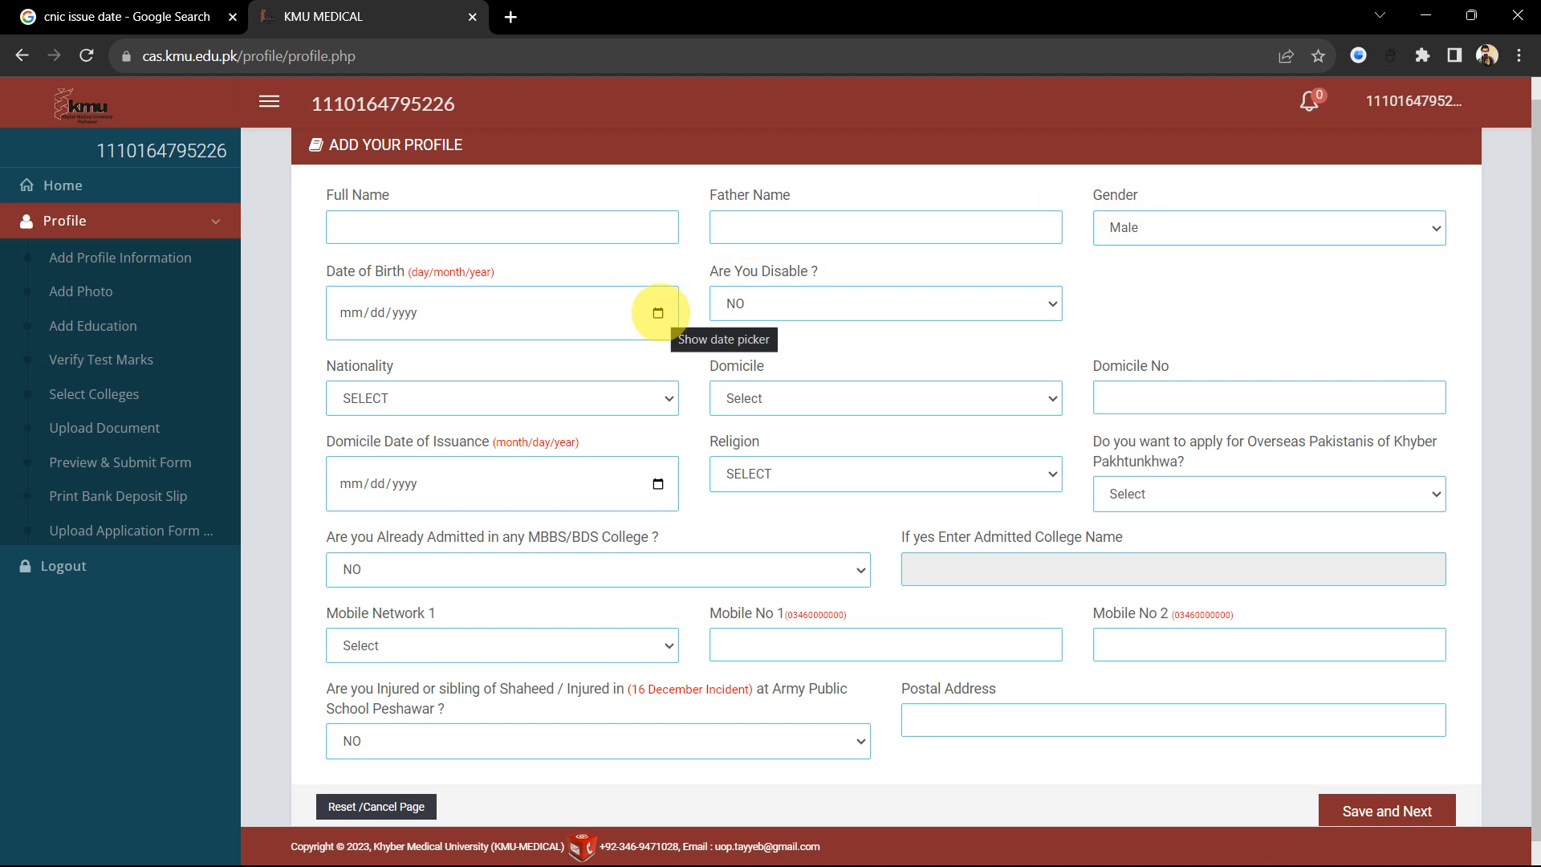
left_click(658, 313)
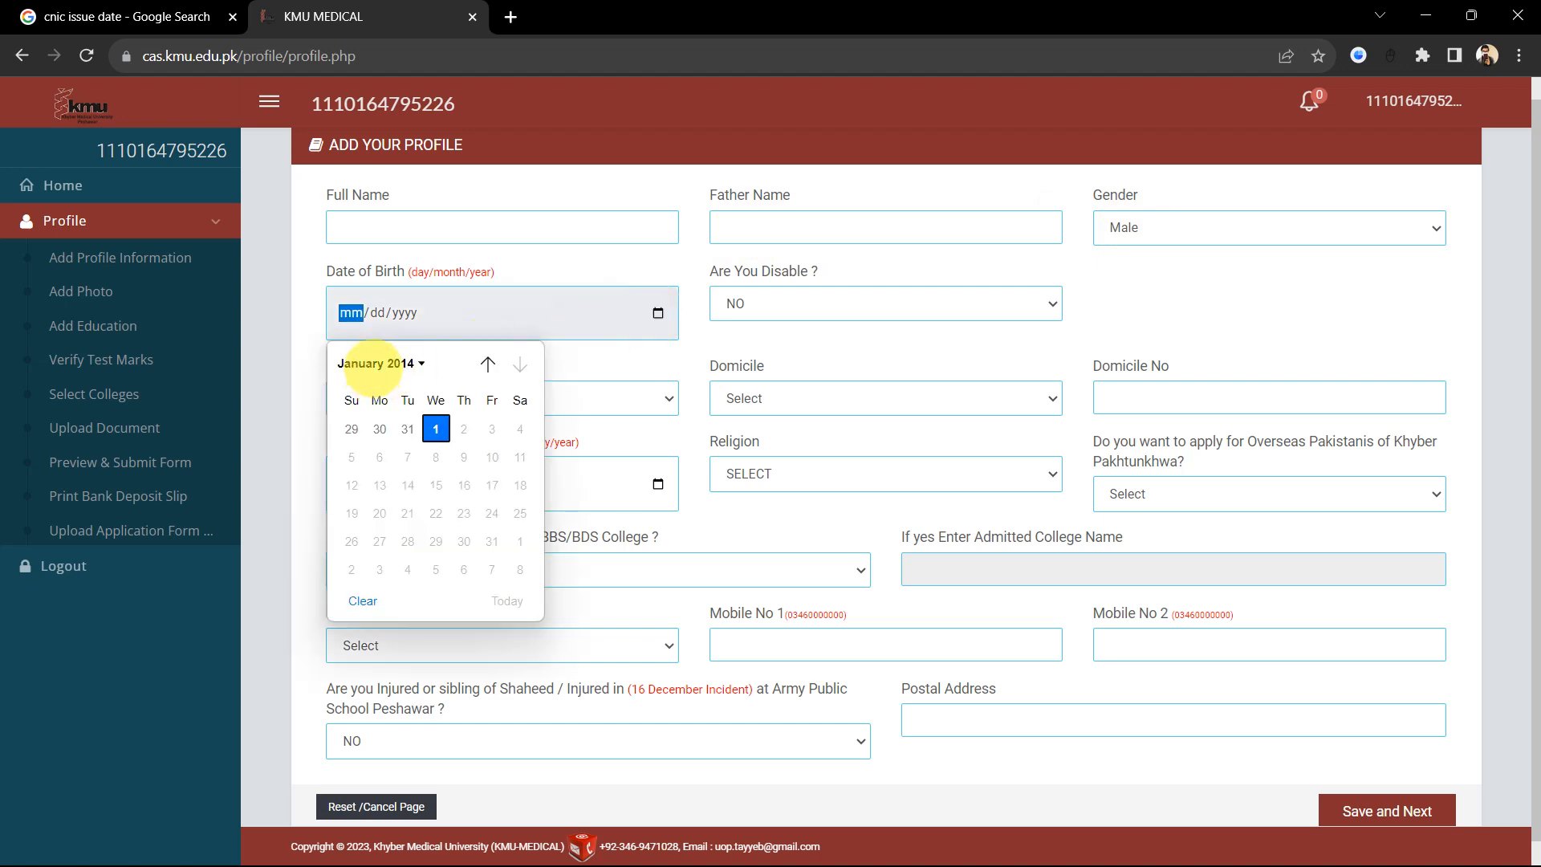
left_click(385, 363)
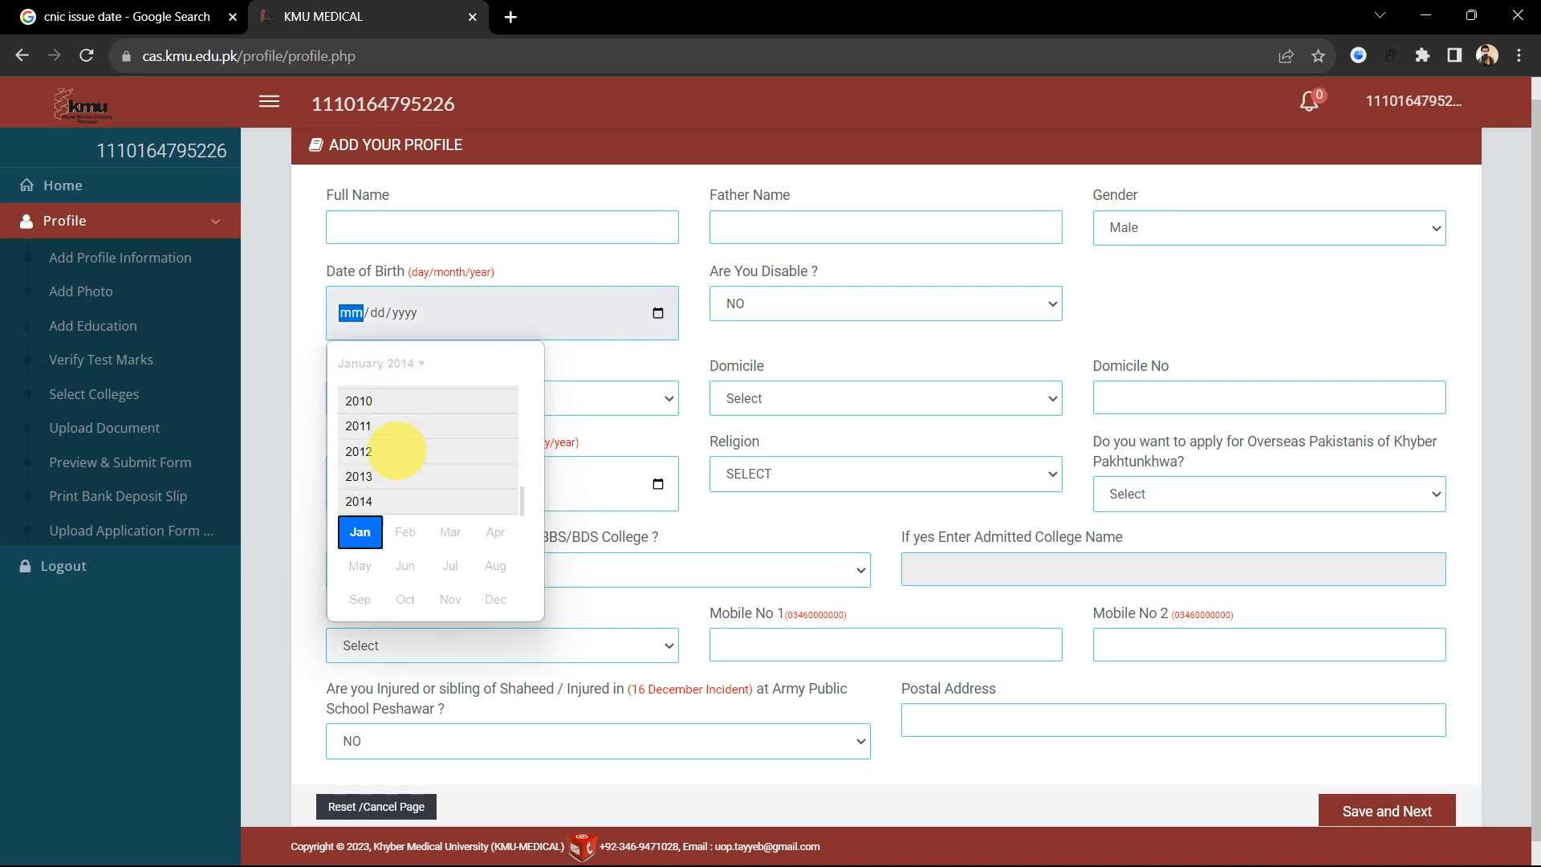
scroll(397, 449, "up", 1)
scroll(397, 449, "up", 5)
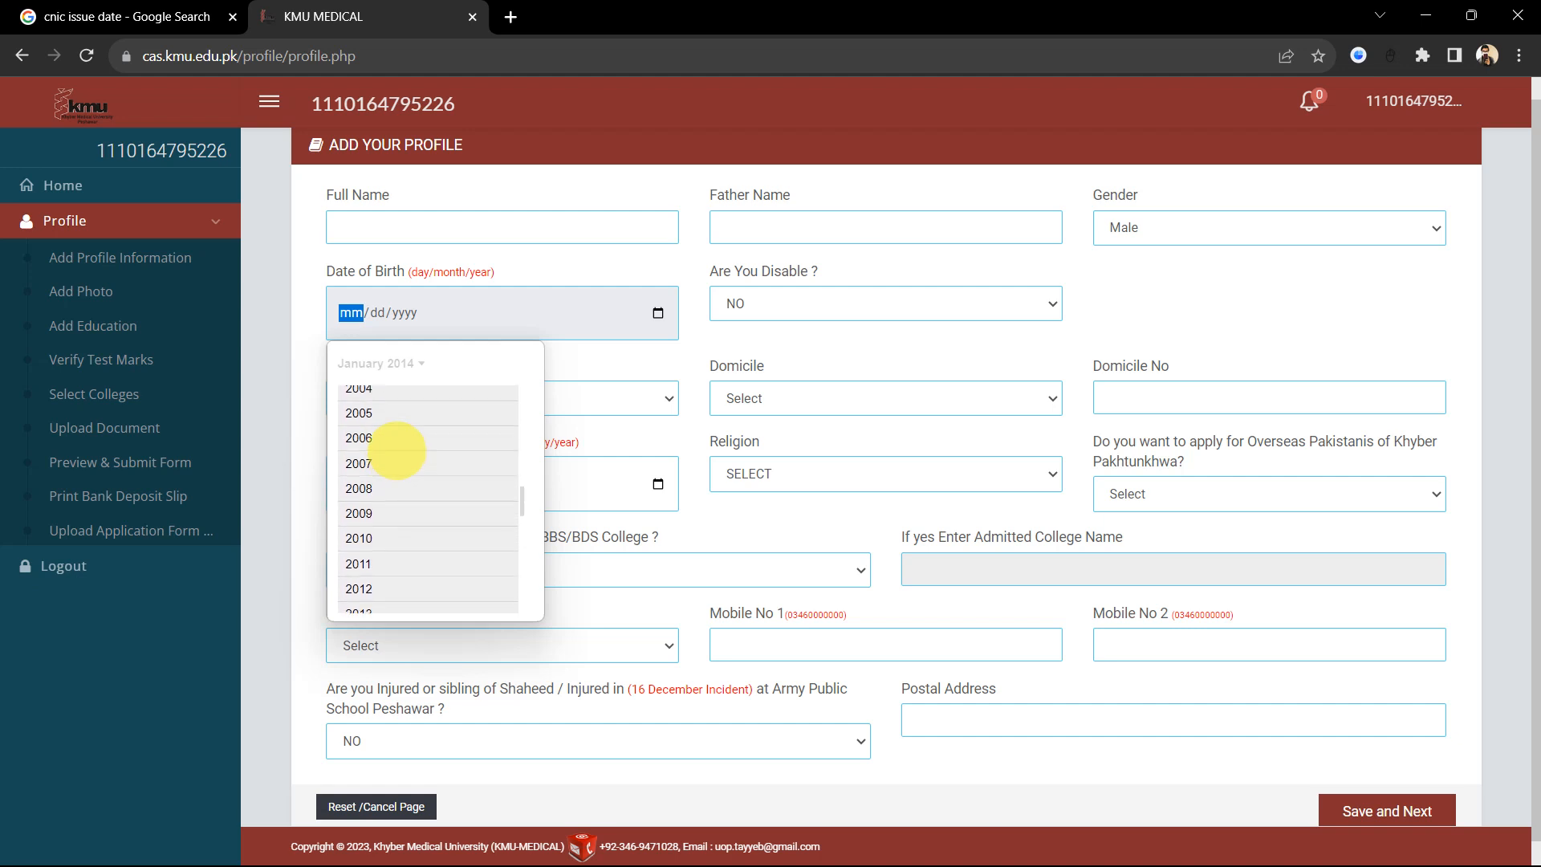
left_click(359, 415)
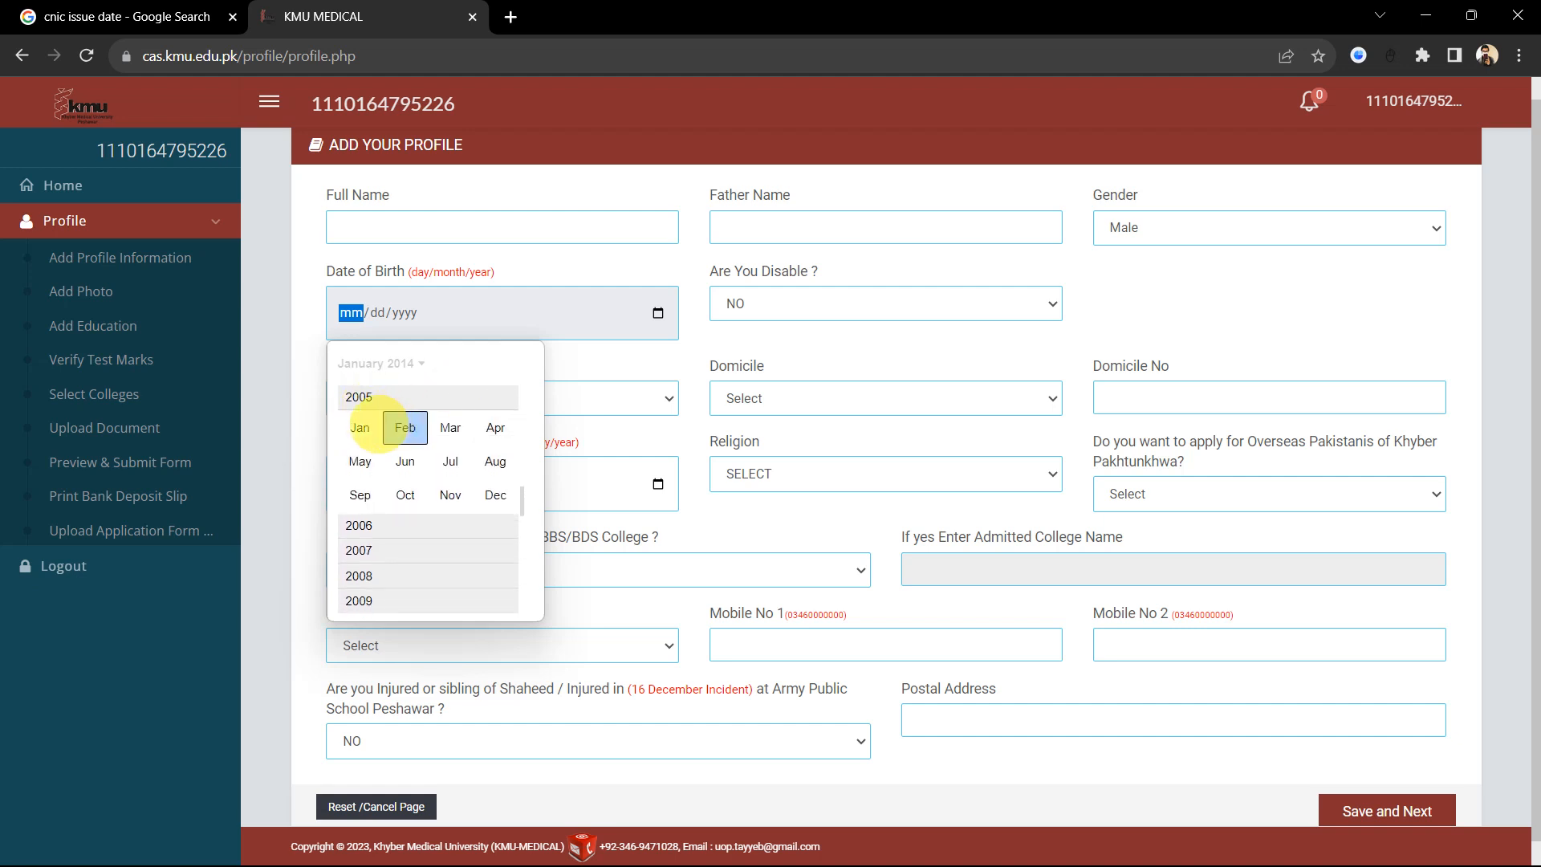
left_click(451, 427)
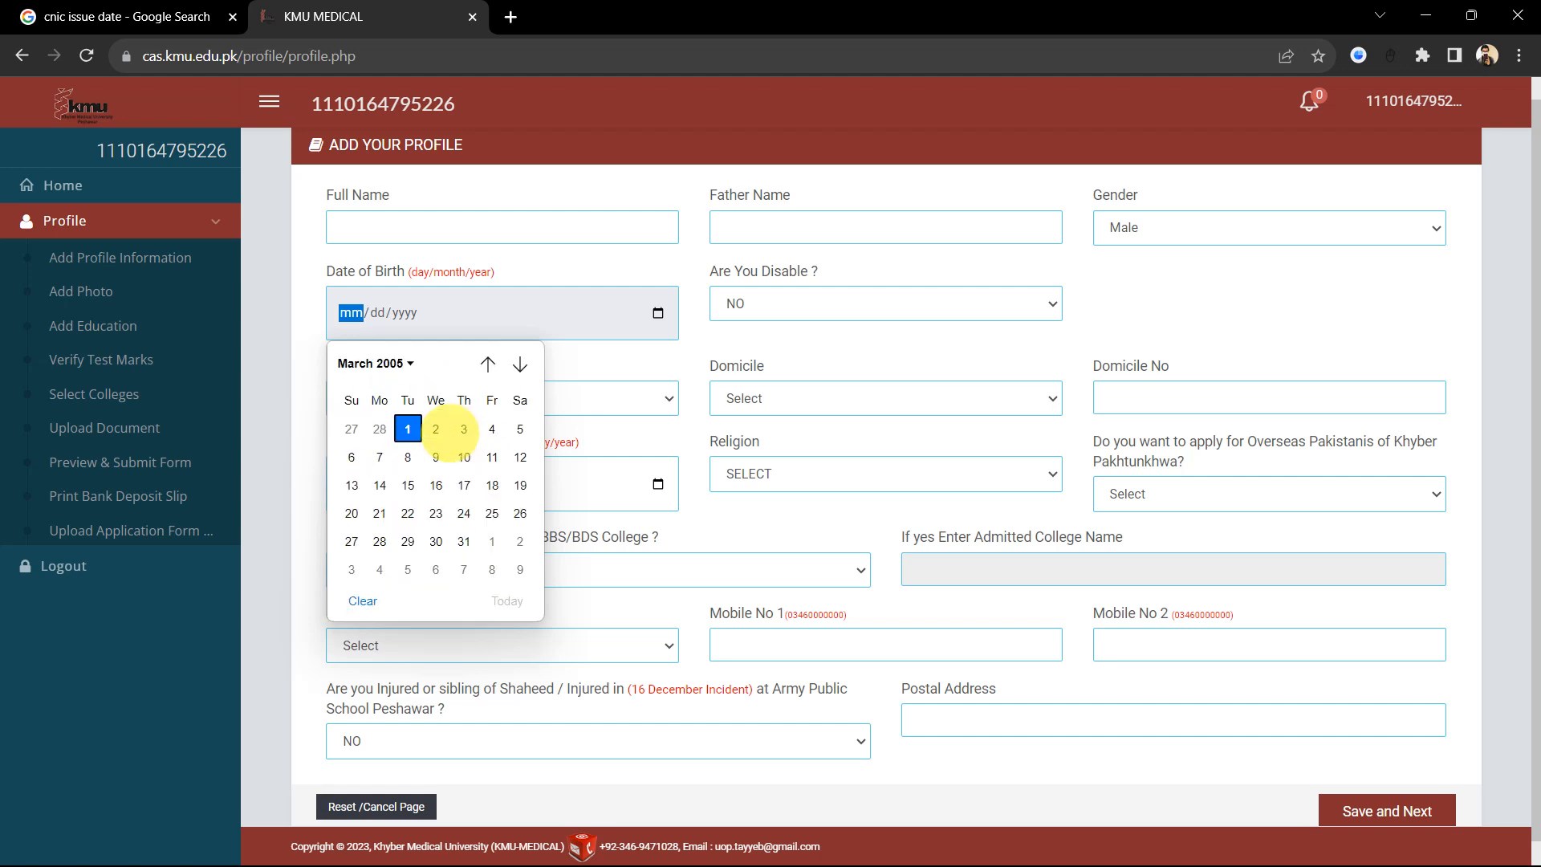
left_click(407, 429)
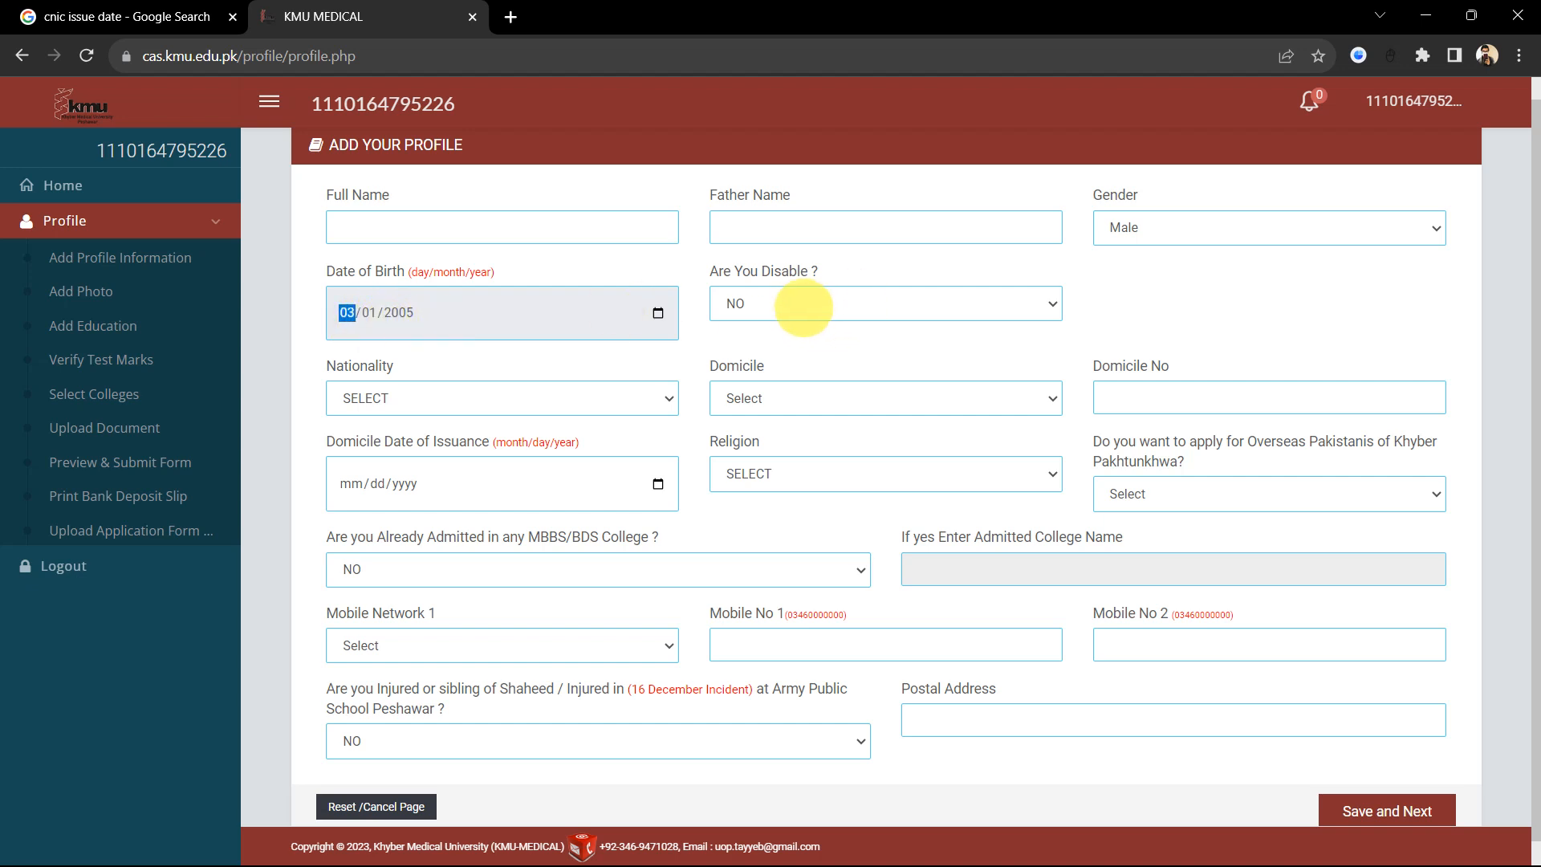
left_click(804, 308)
Step: Keep the disability answer as NO and set Nationality to PAKISTAN
left_click(791, 309)
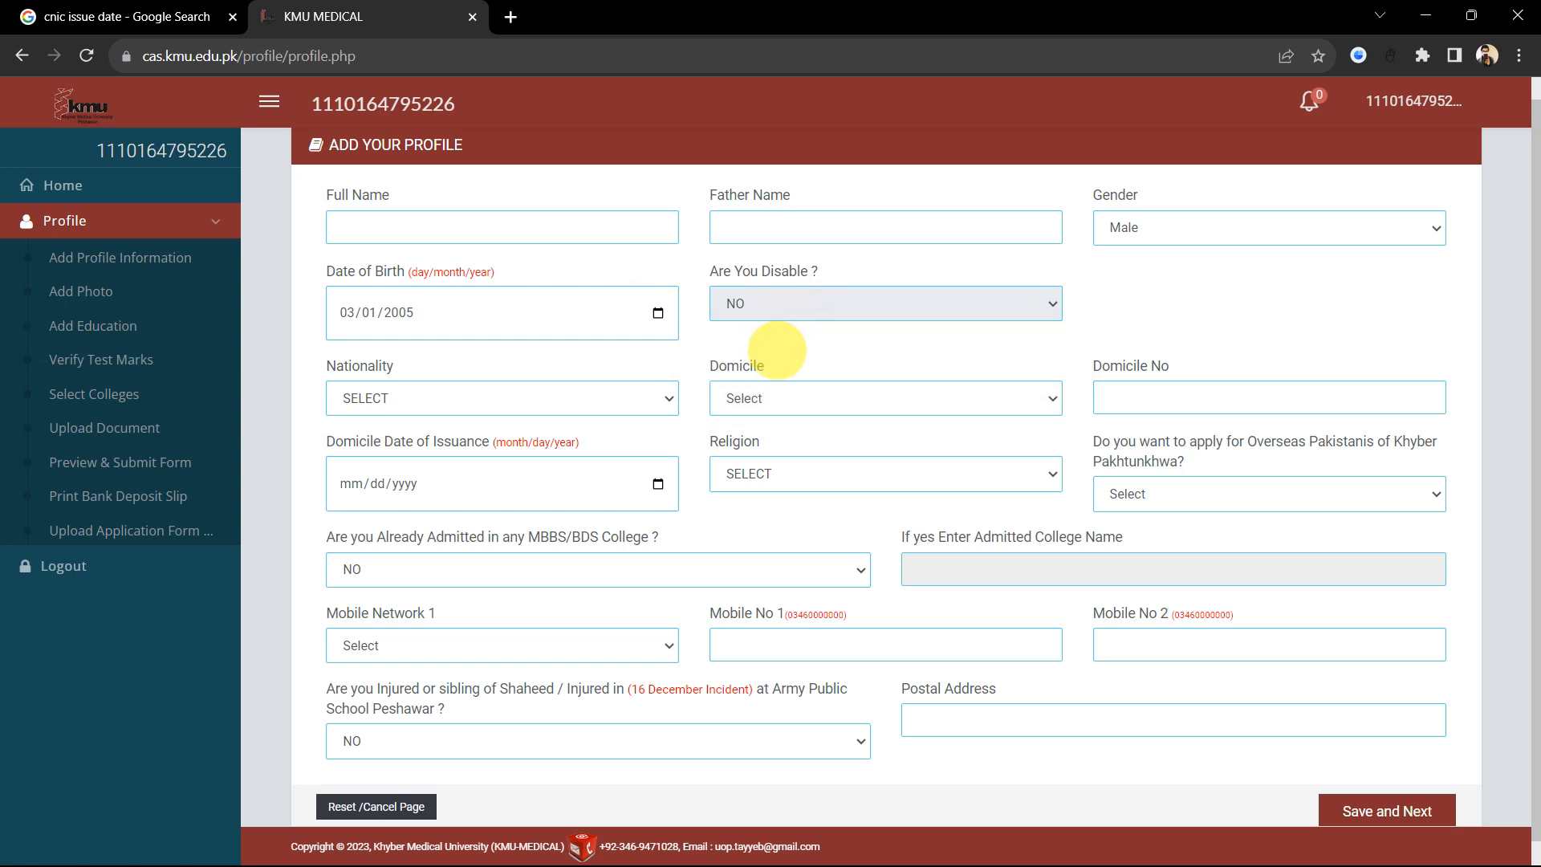
left_click(629, 400)
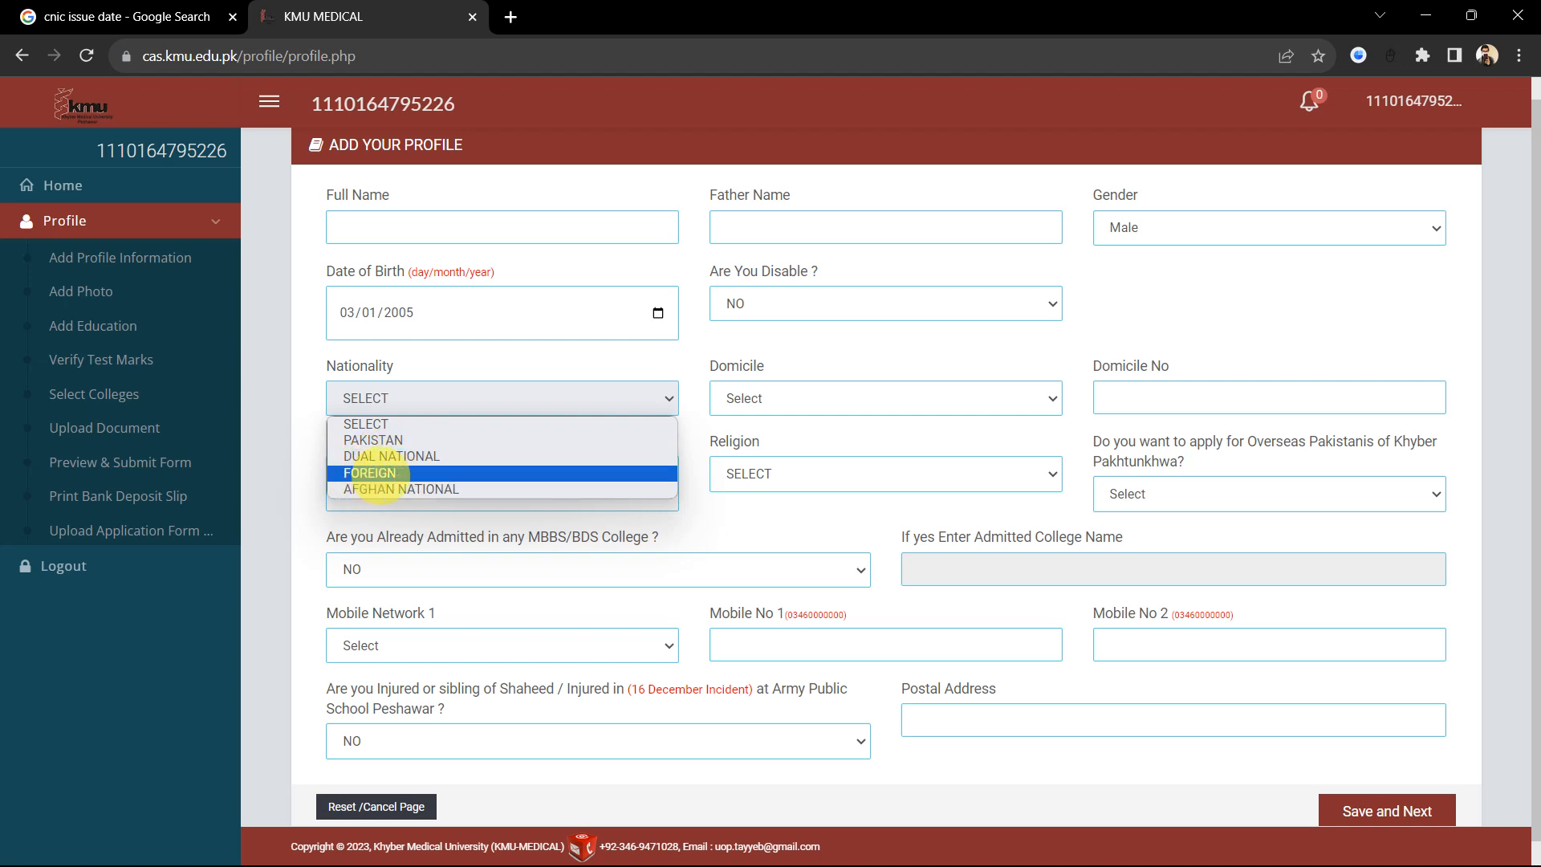
left_click(379, 473)
left_click(470, 407)
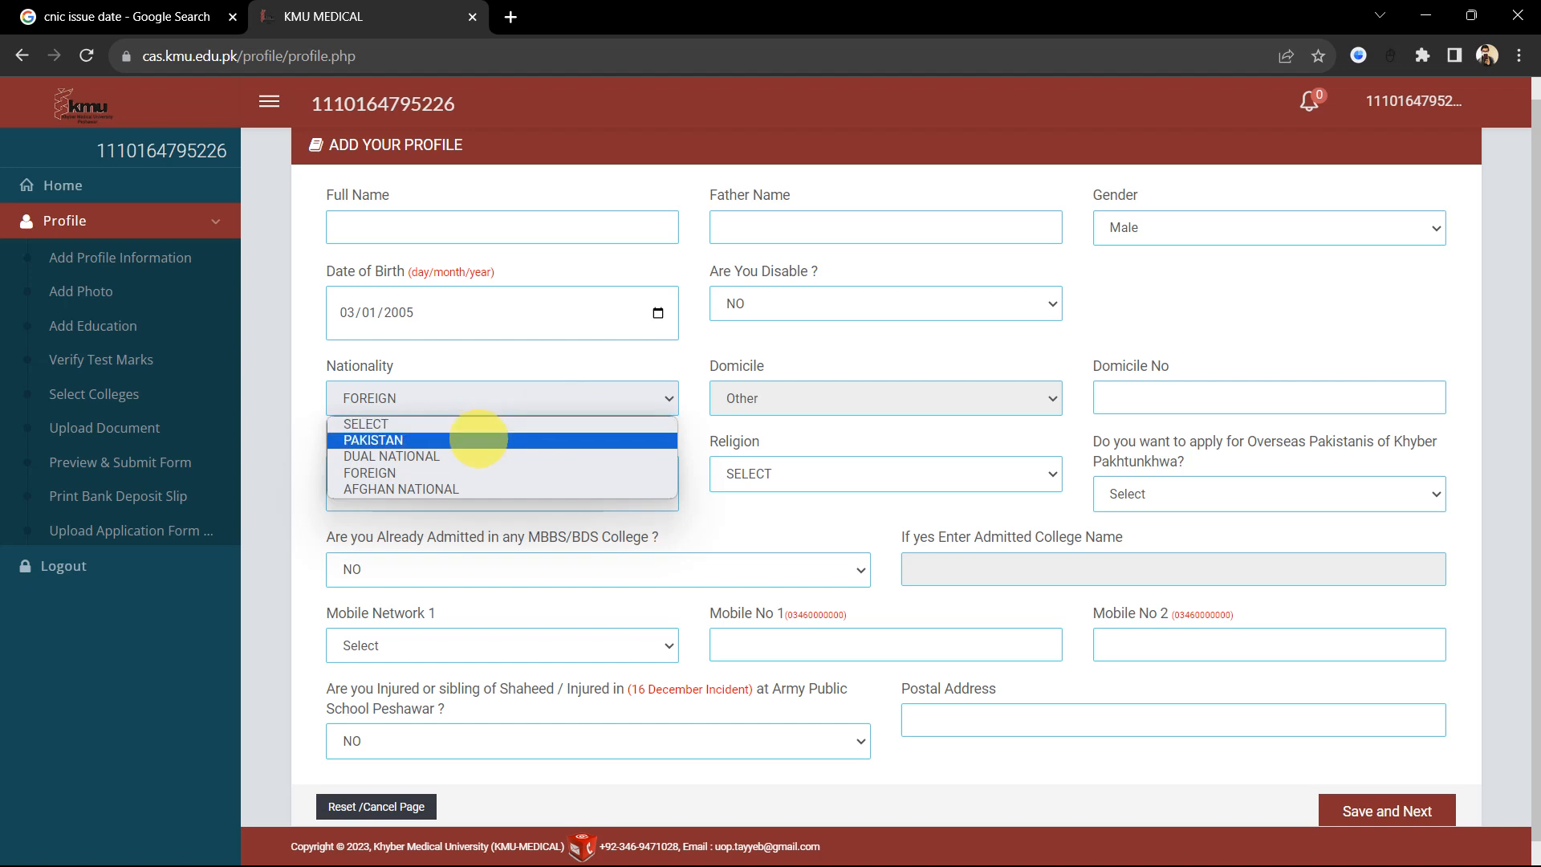
left_click(478, 438)
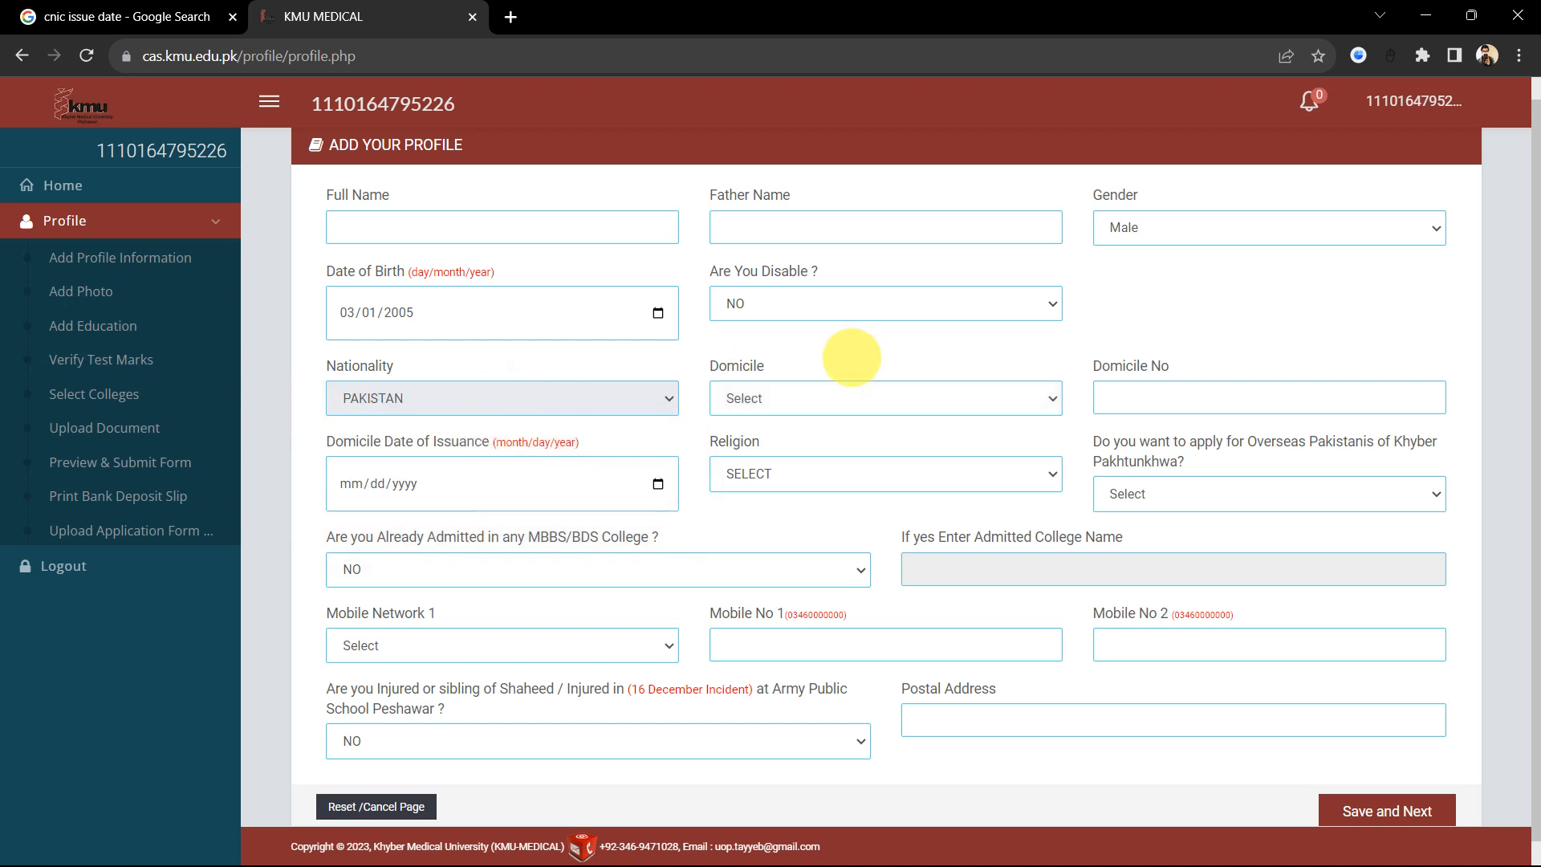
Step: Set Domicile to Wazir / FR Bannu
left_click(909, 396)
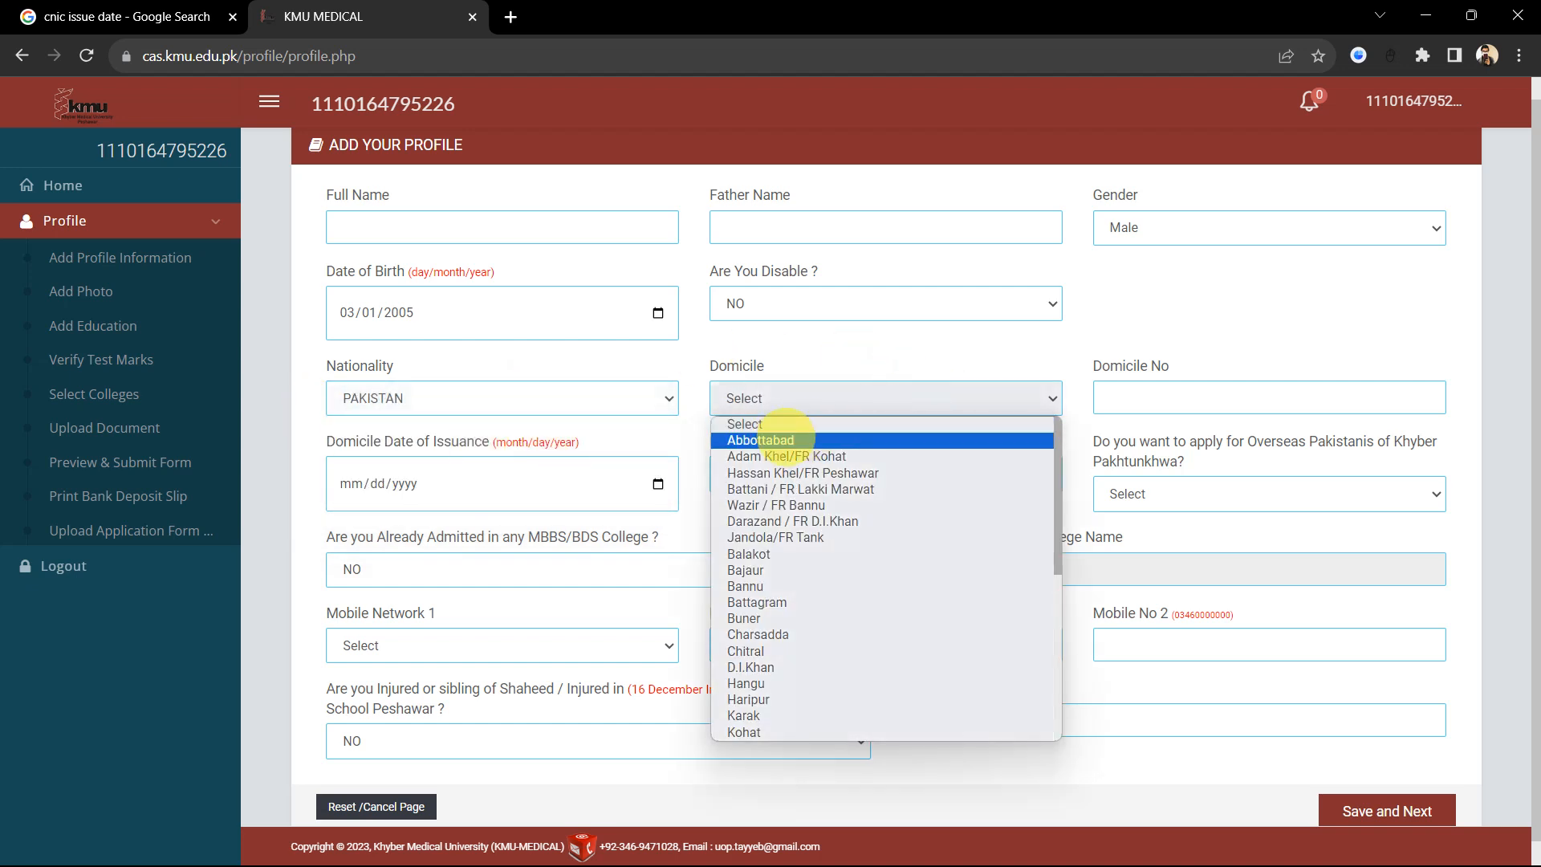
scroll(898, 649, "down", 5)
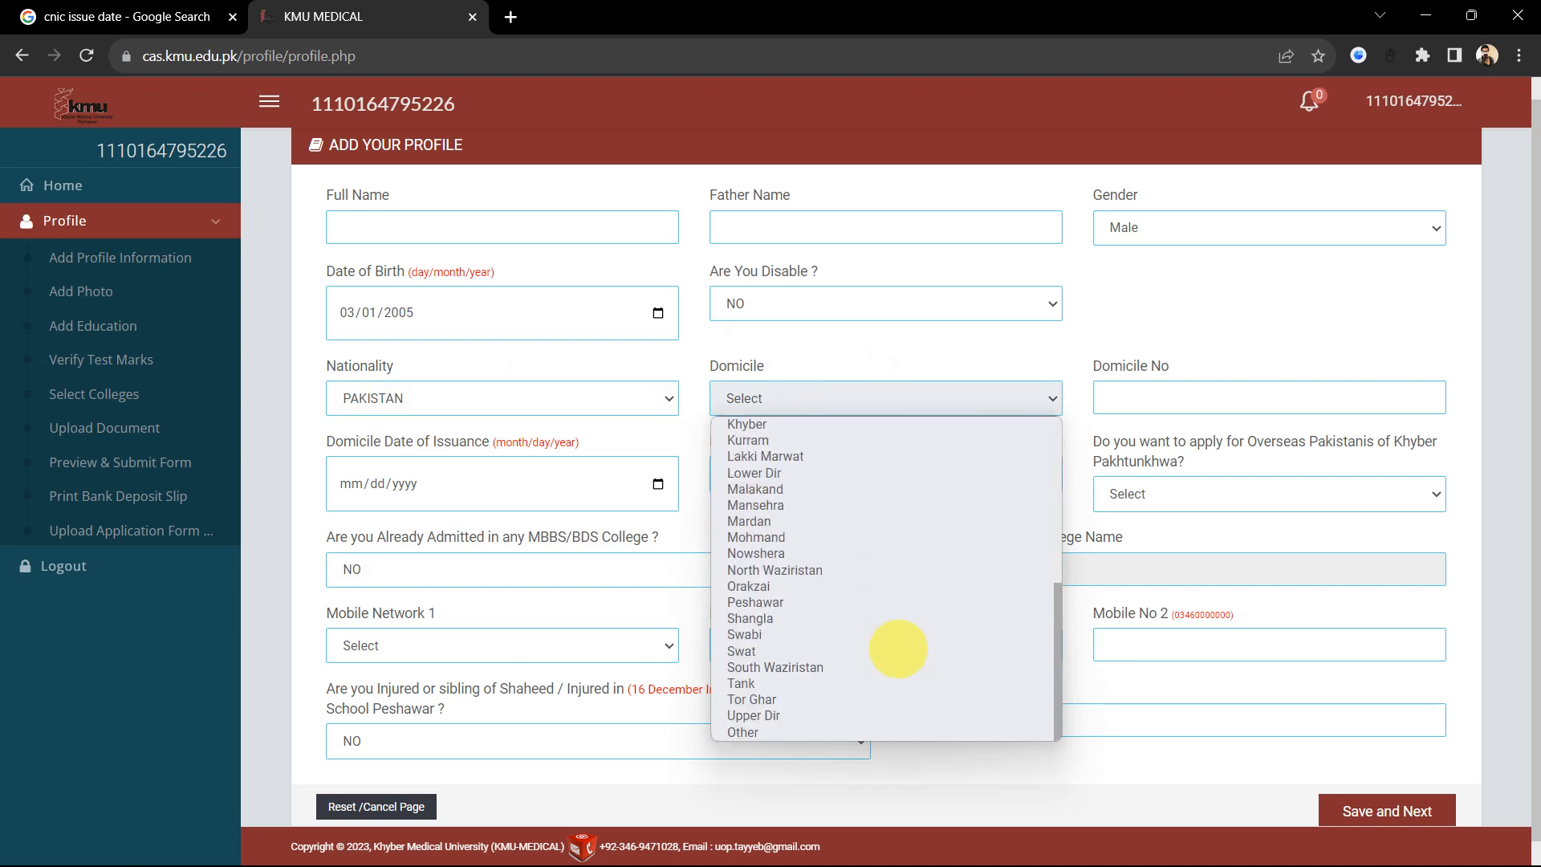
scroll(897, 648, "up", 3)
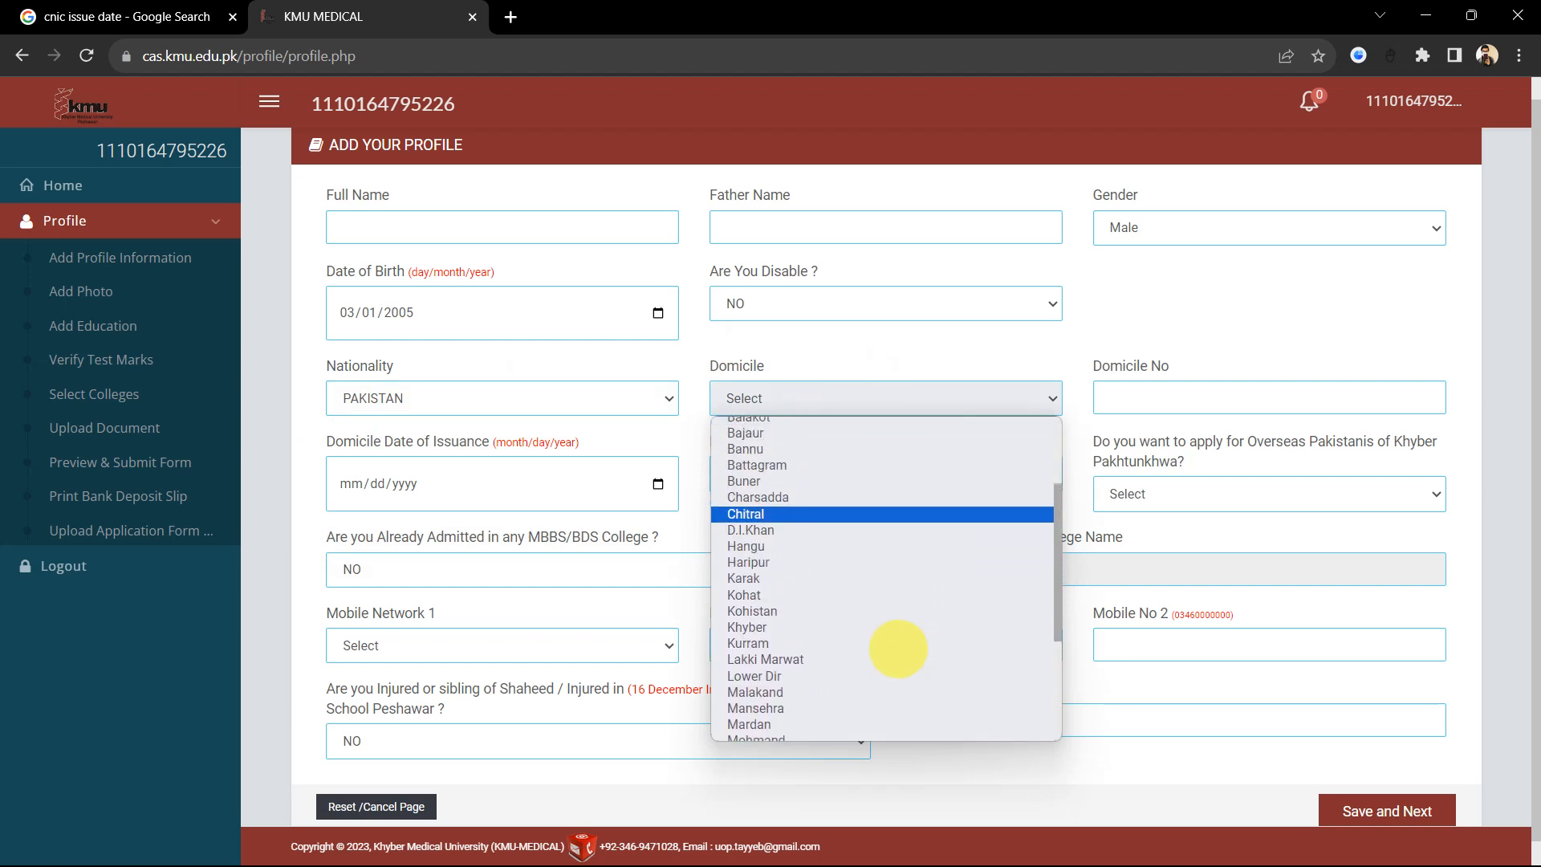
scroll(898, 648, "up", 2)
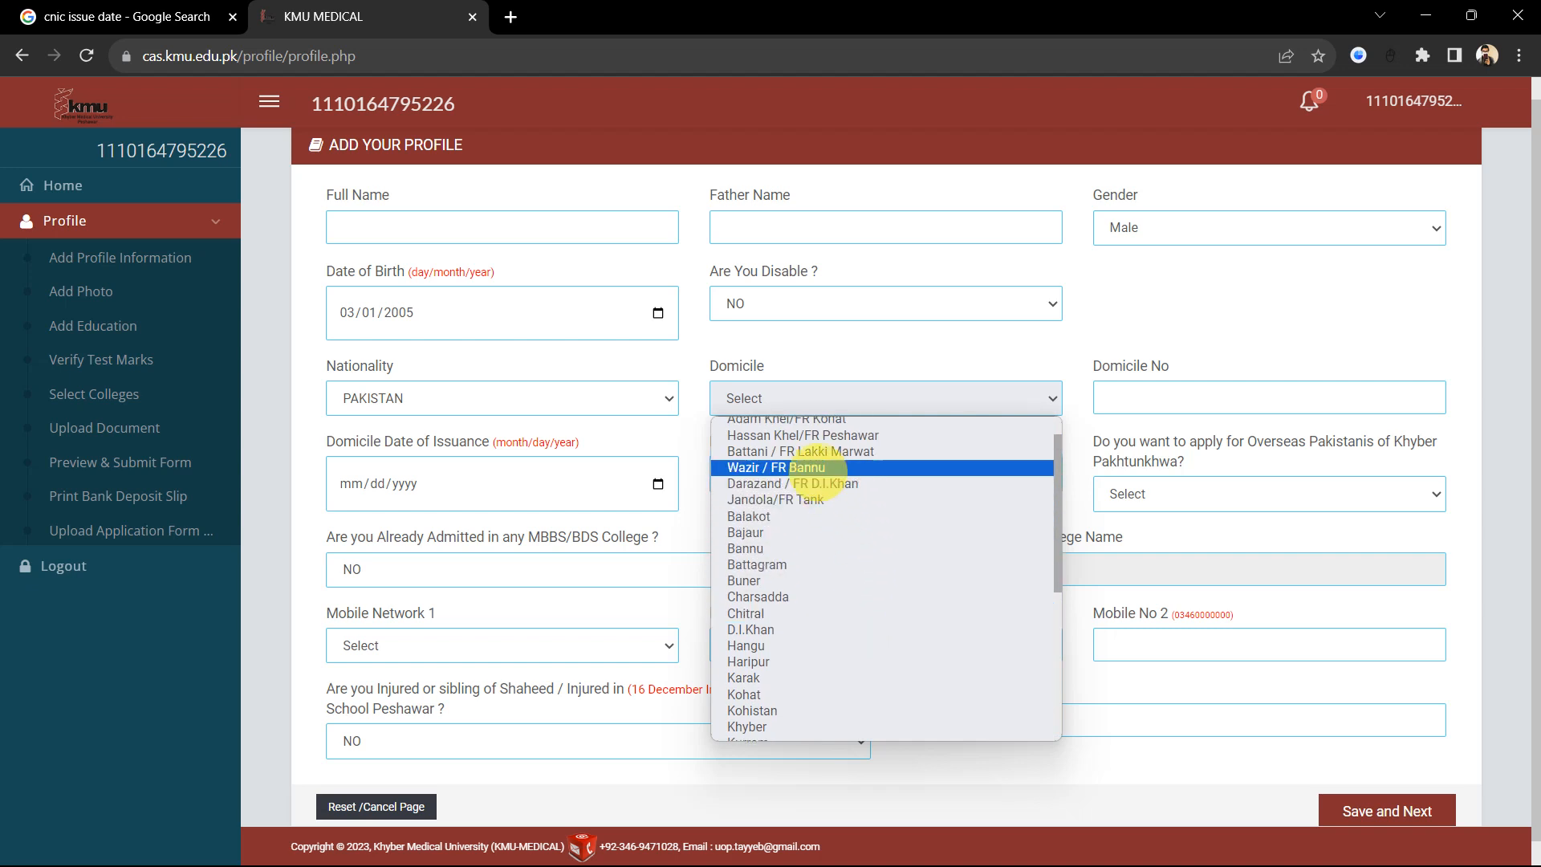
scroll(826, 473, "up", 1)
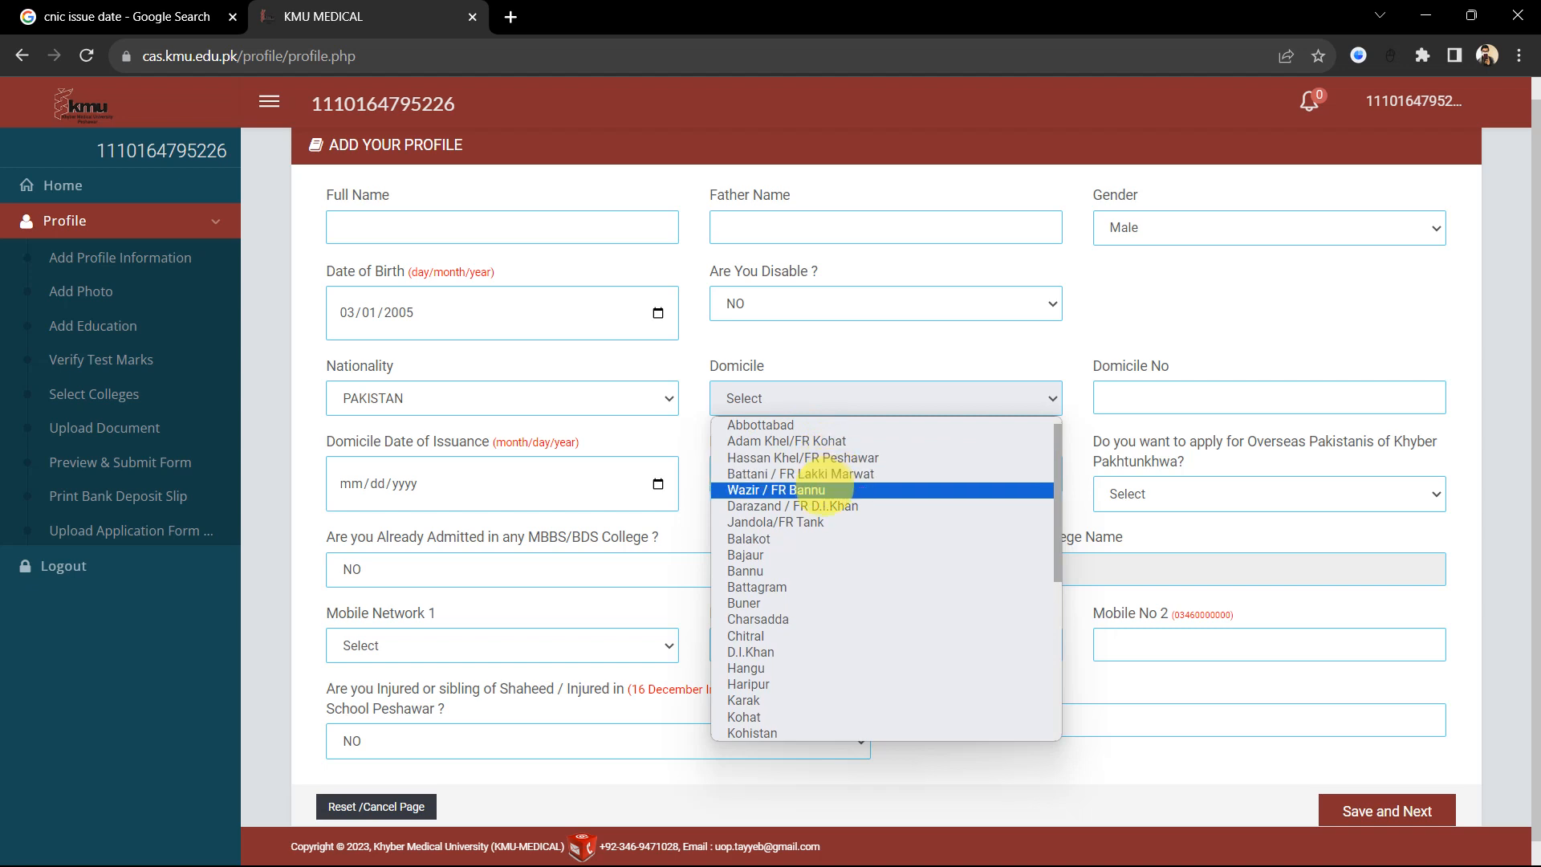
left_click(816, 489)
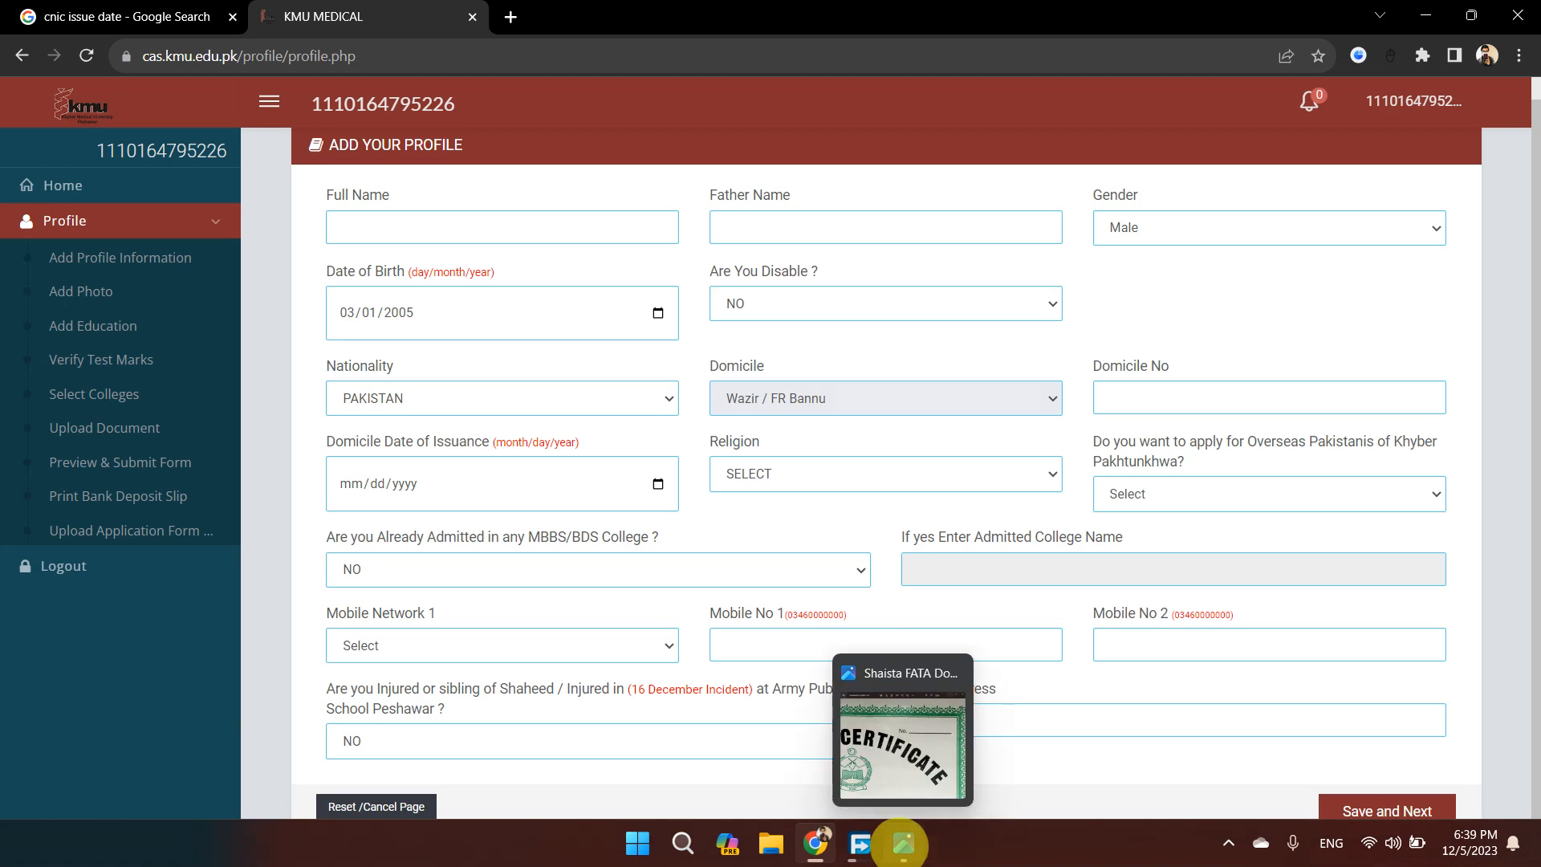
left_click(899, 852)
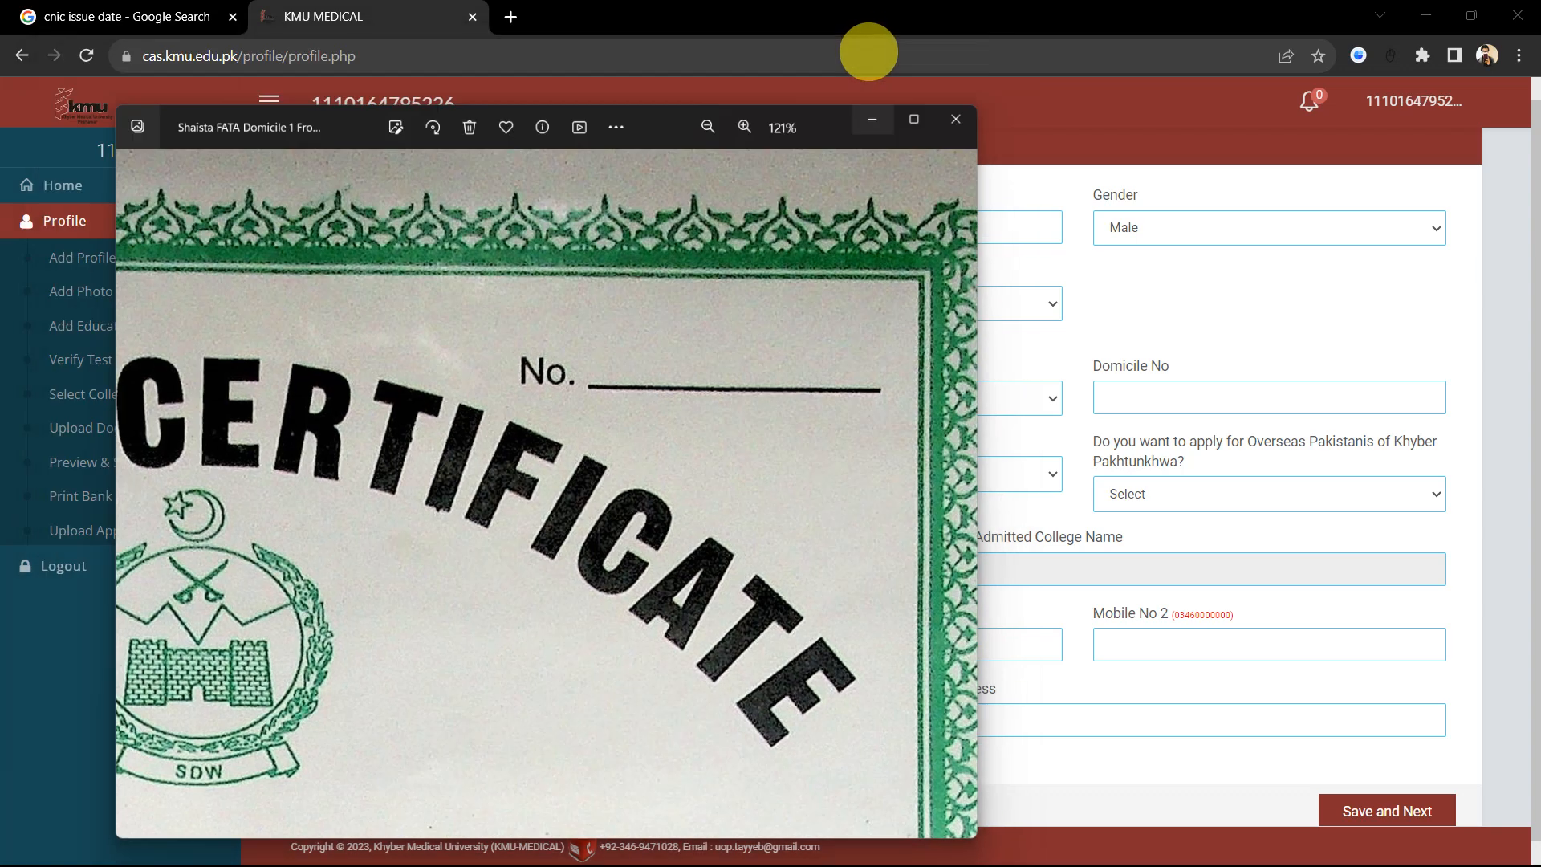
left_click(875, 48)
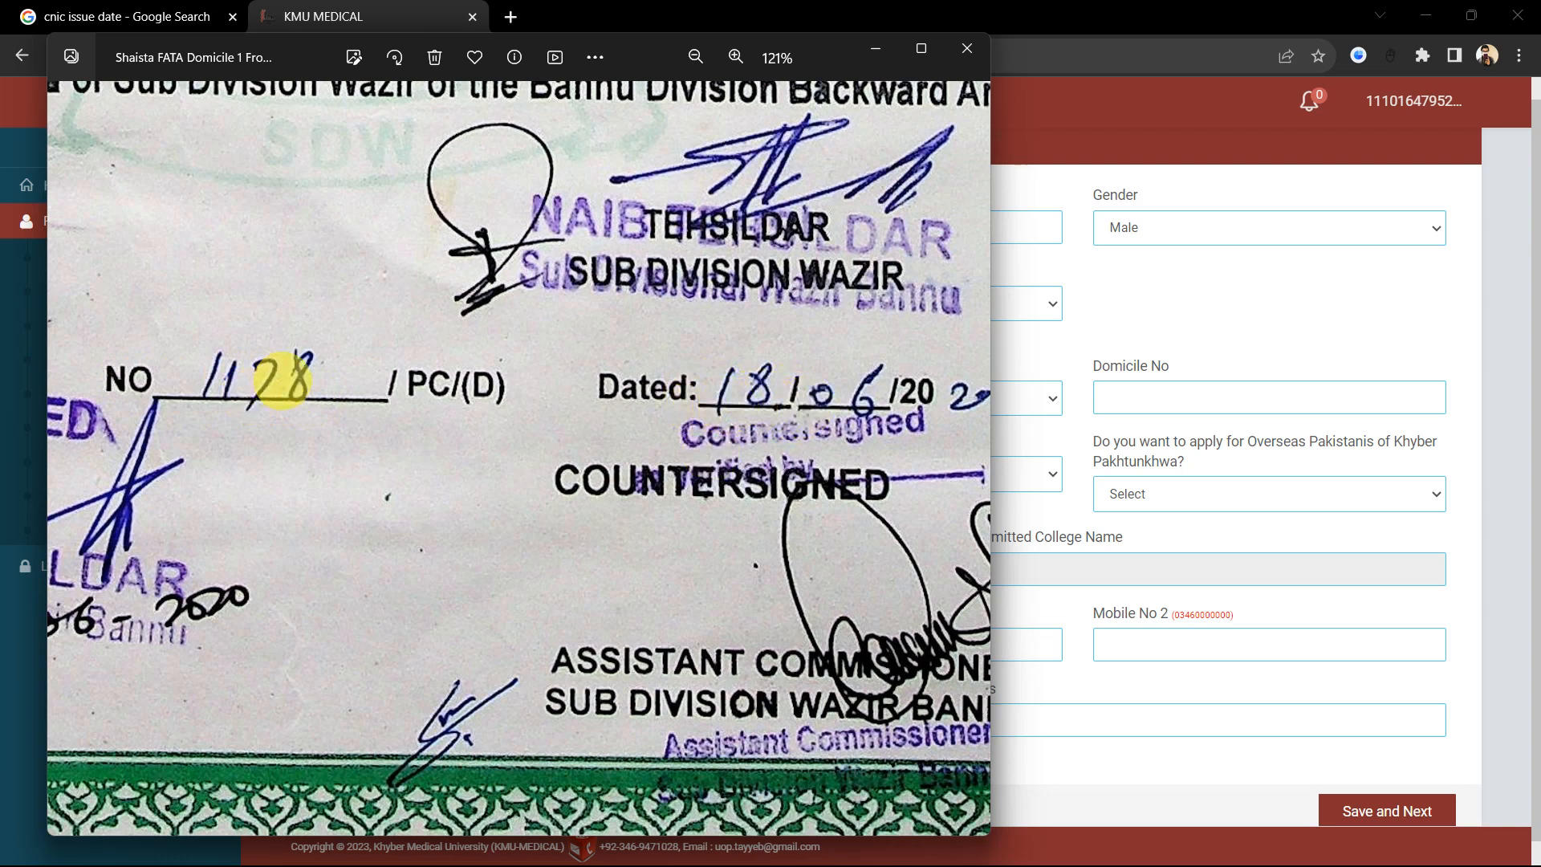
key("Right")
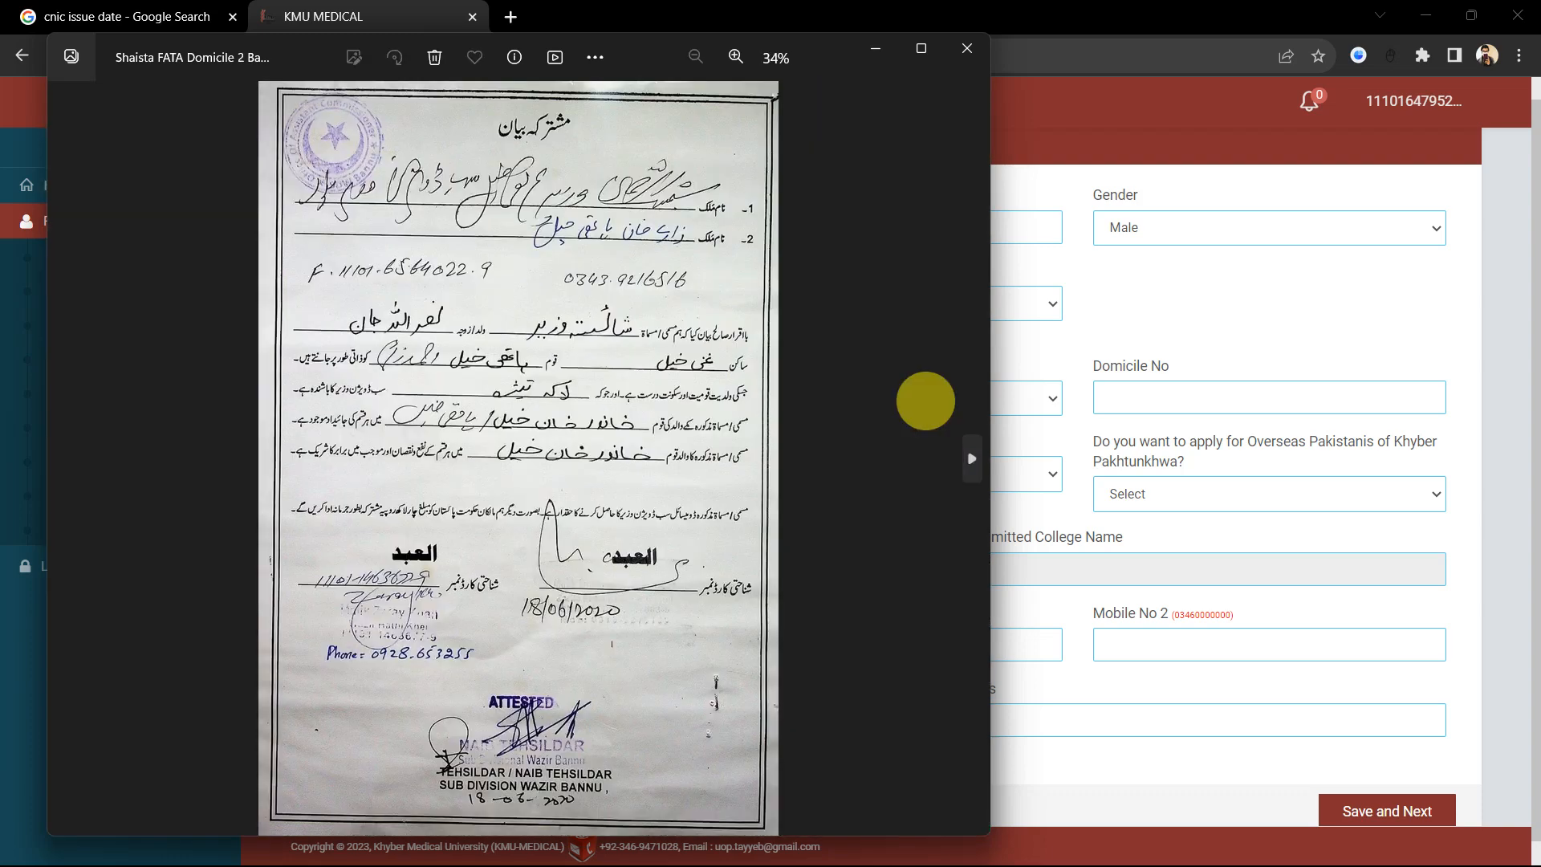
key("Right")
left_click(960, 42)
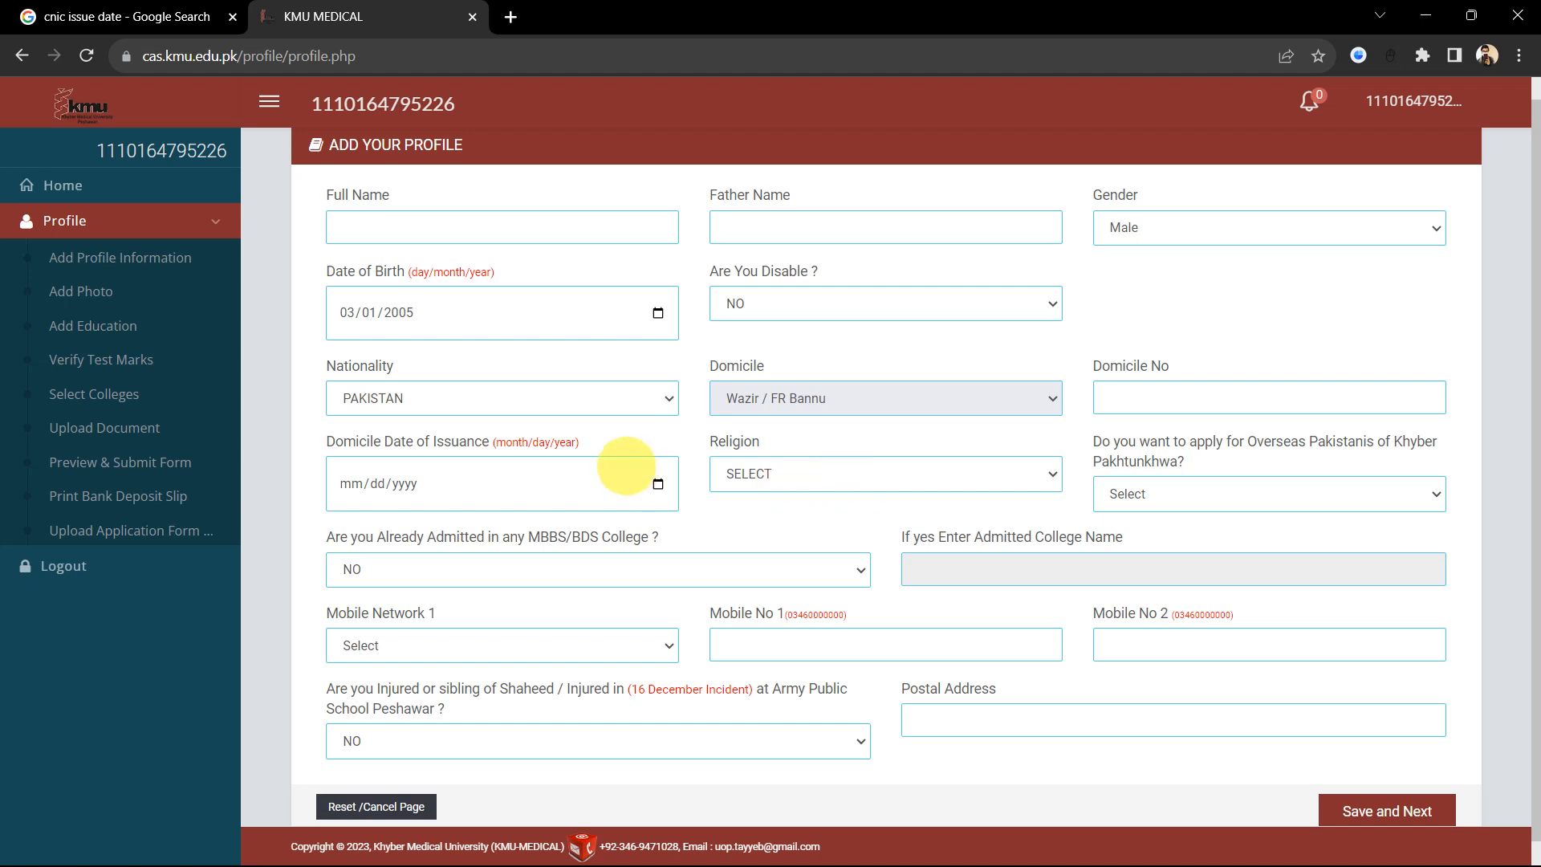
Step: Set Religion to MUSLIM and answer NO to the Overseas Pakistanis question
left_click(881, 479)
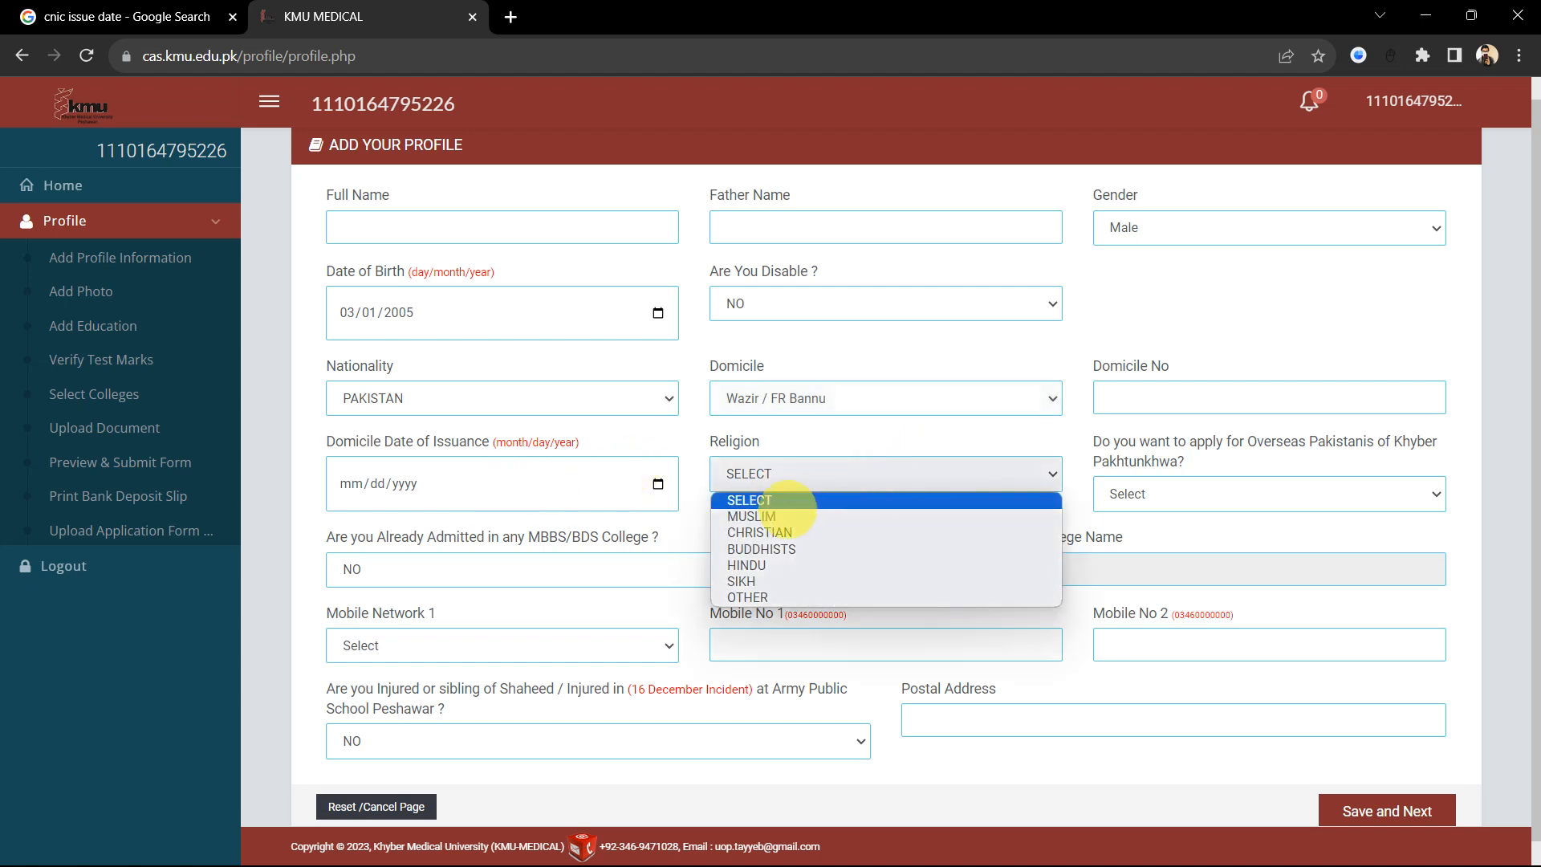
left_click(775, 516)
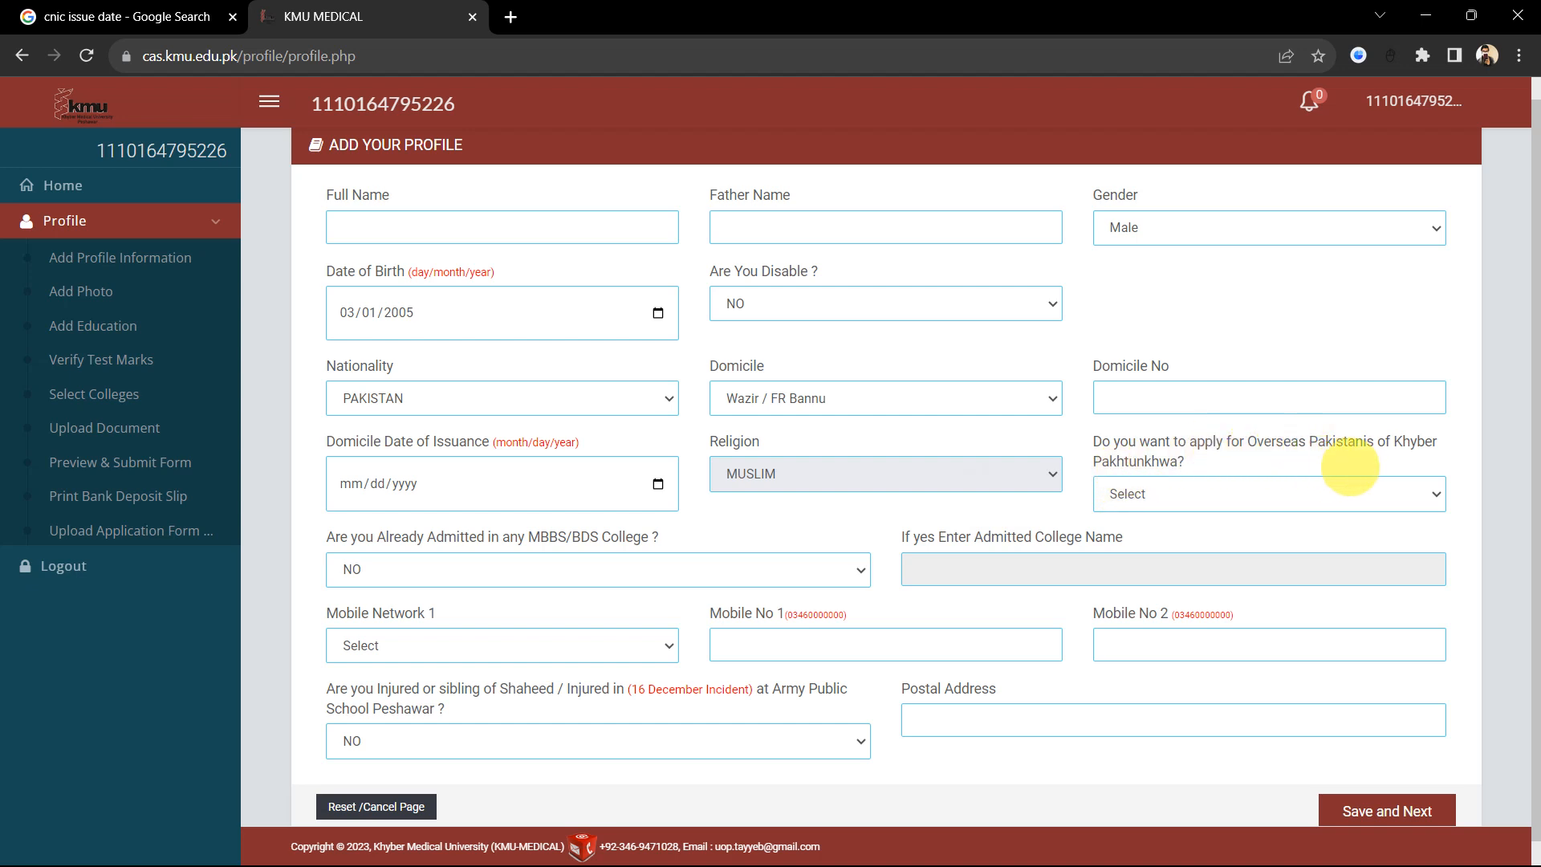
left_click(1218, 492)
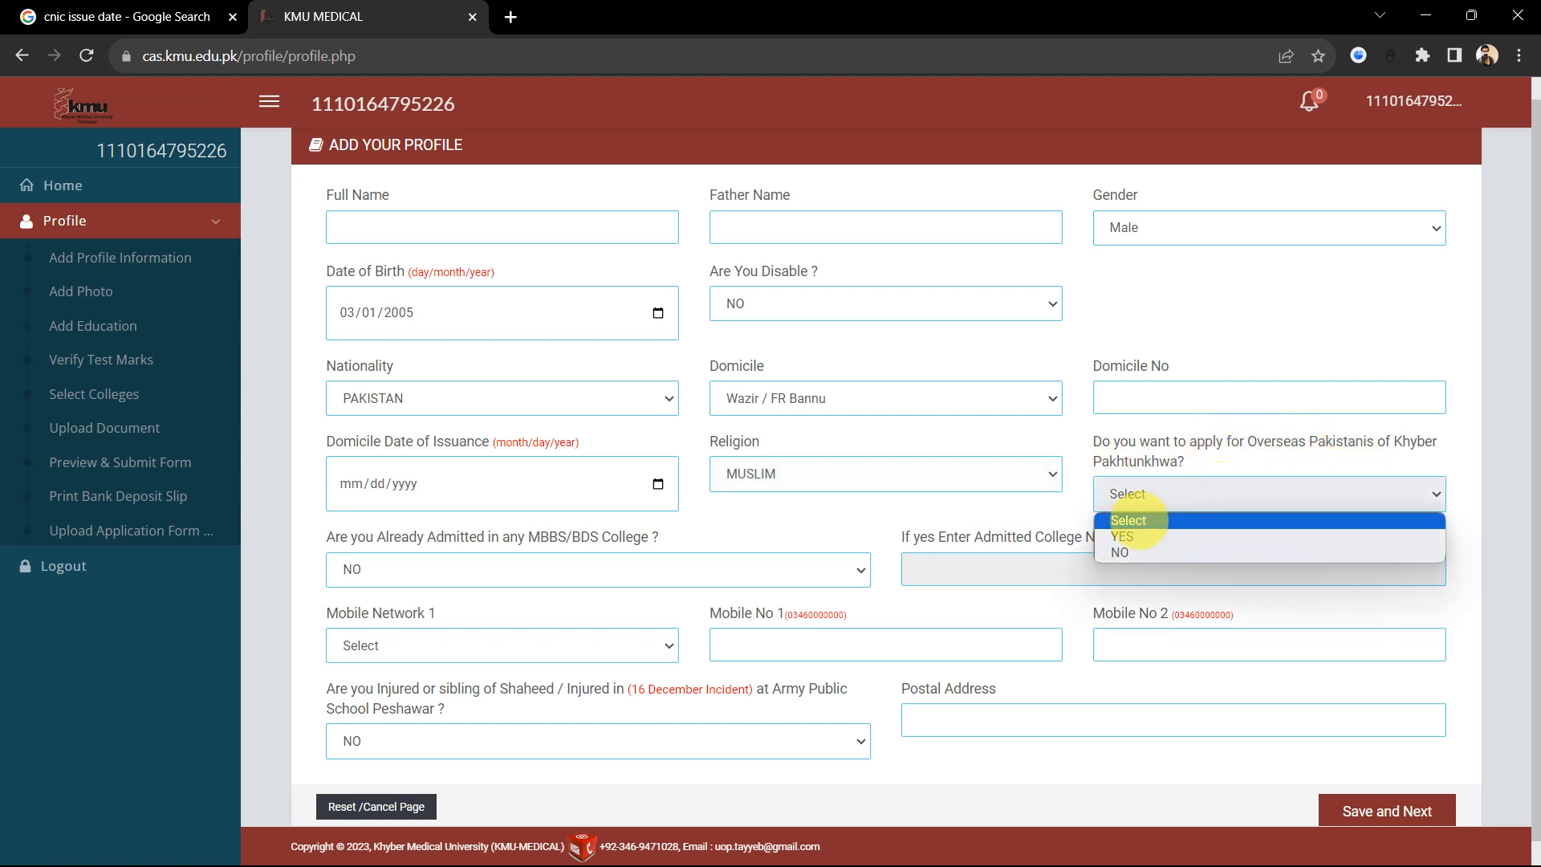
left_click(1131, 552)
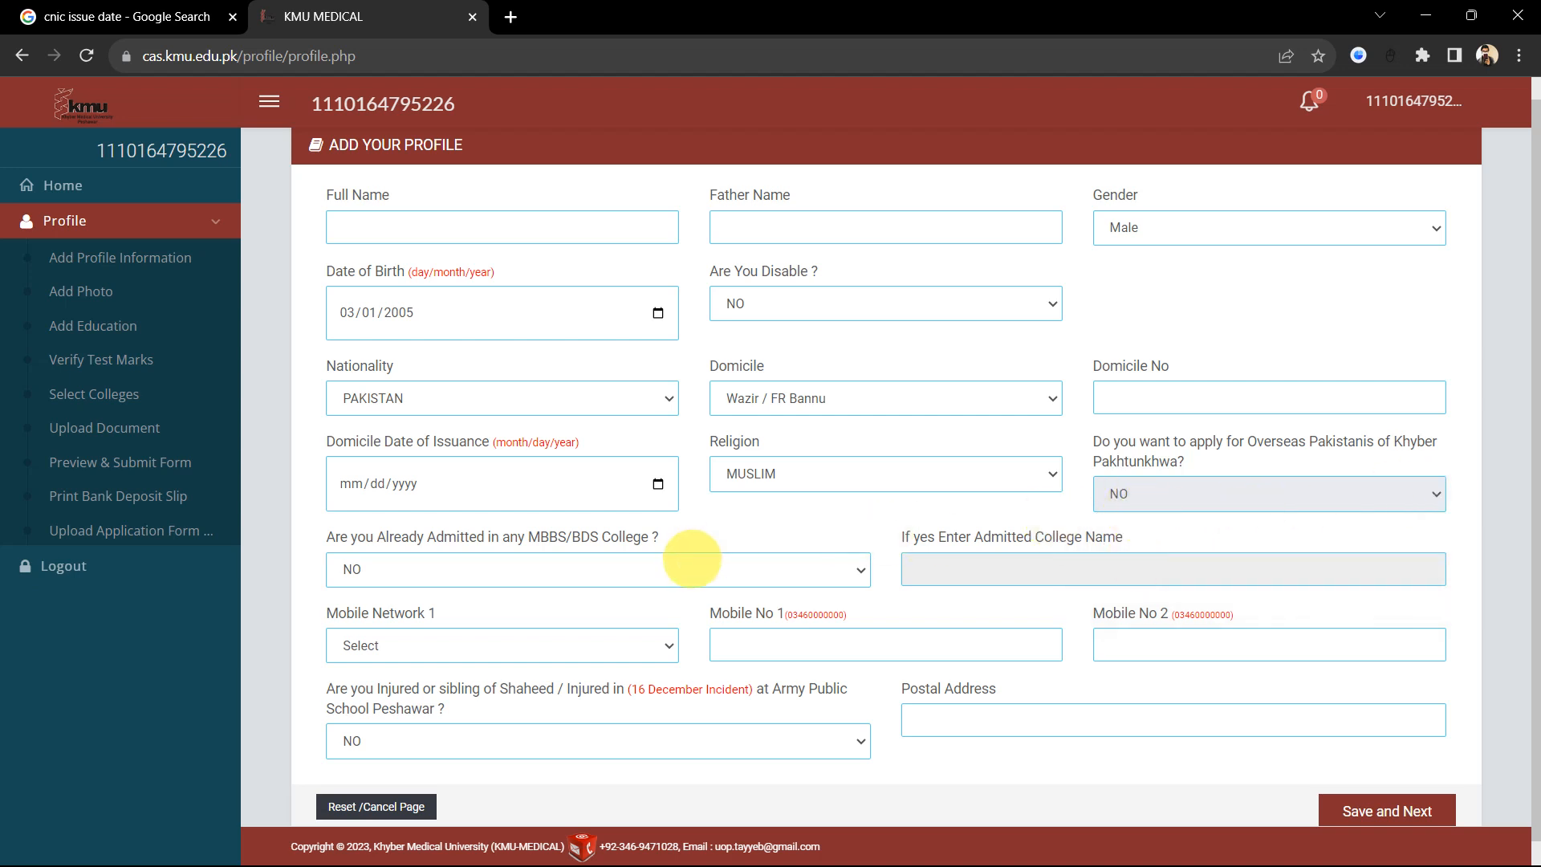
Step: Leave the Already Admitted in MBBS/BDS answer as NO
left_click_drag(792, 516, 781, 402)
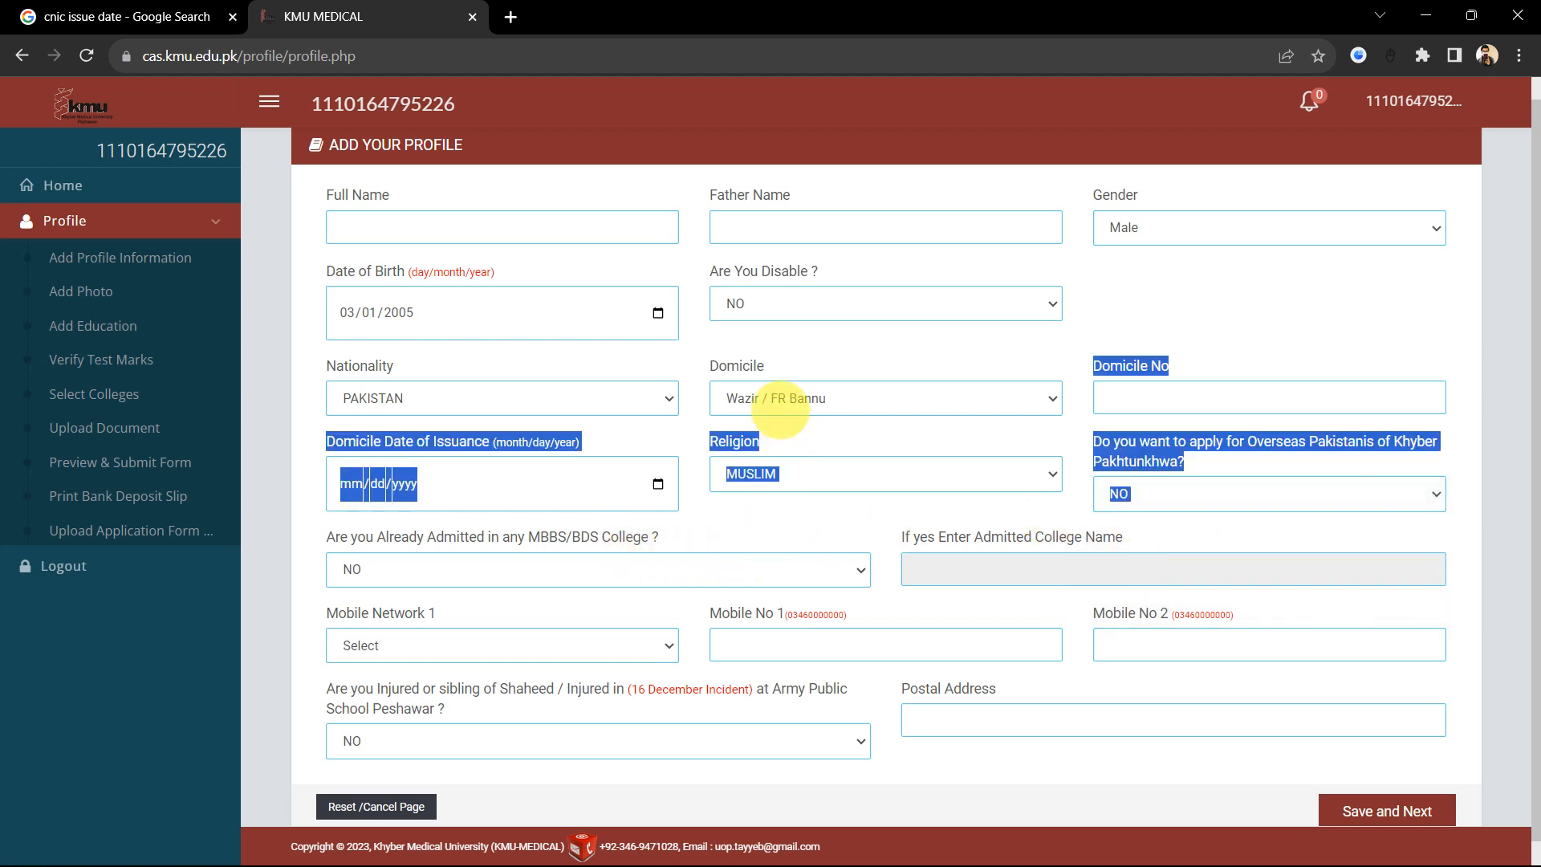
left_click(784, 516)
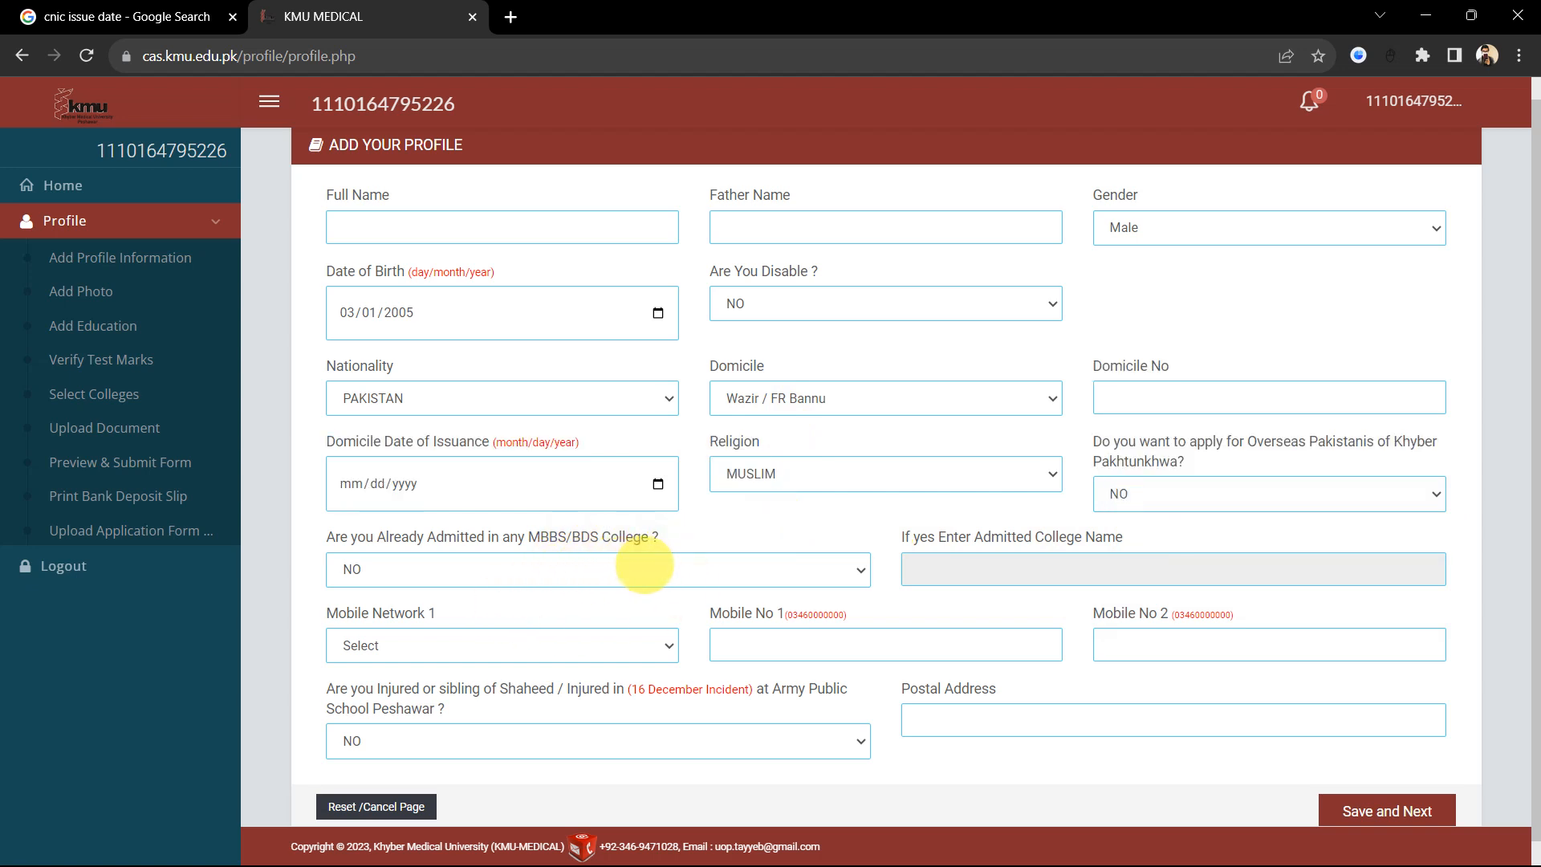
left_click(638, 569)
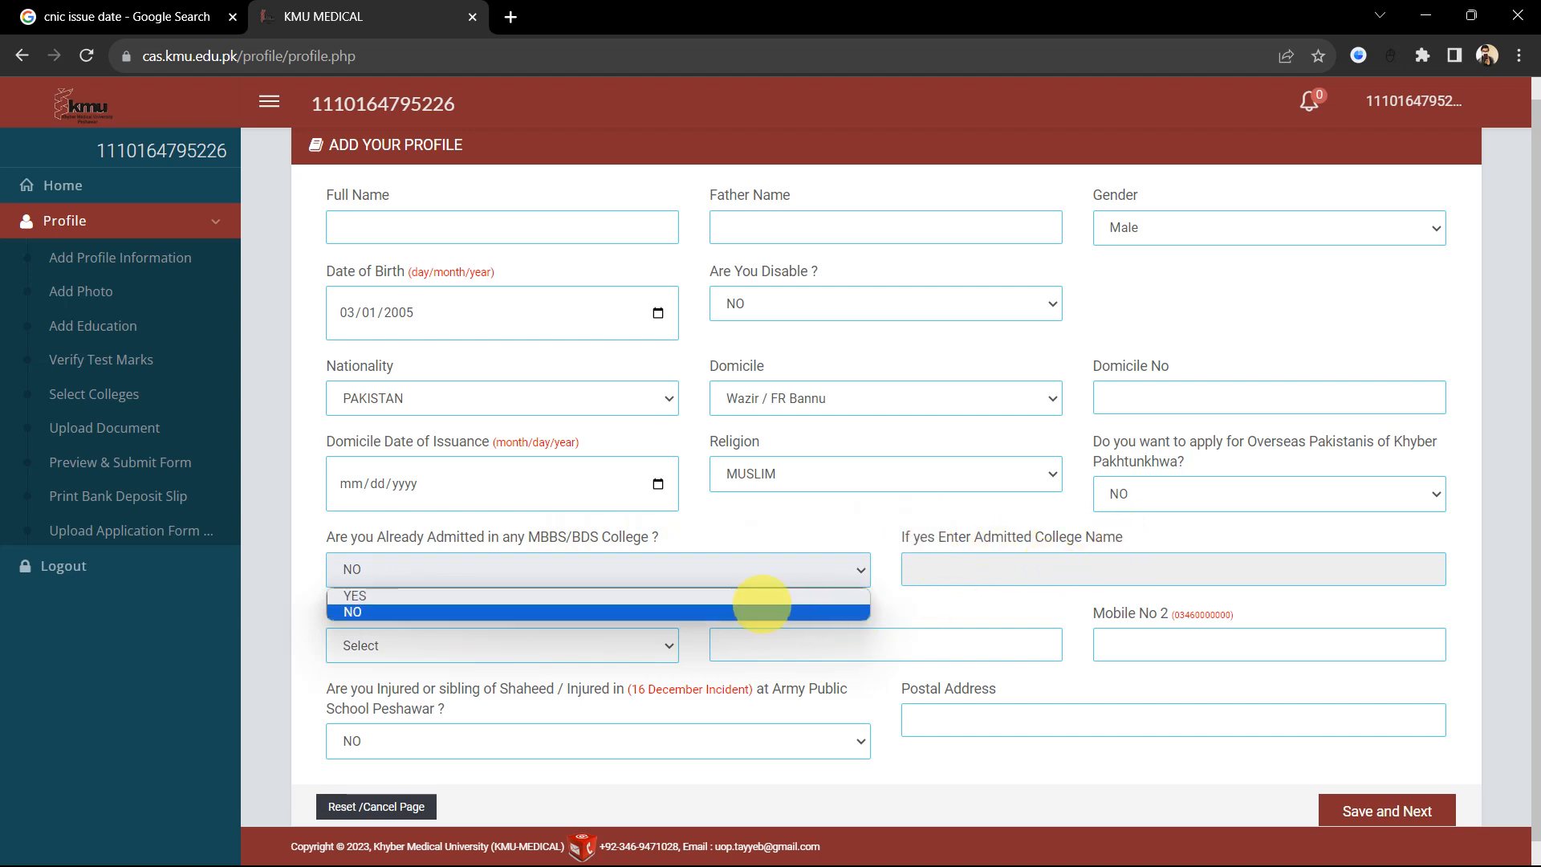
left_click(778, 532)
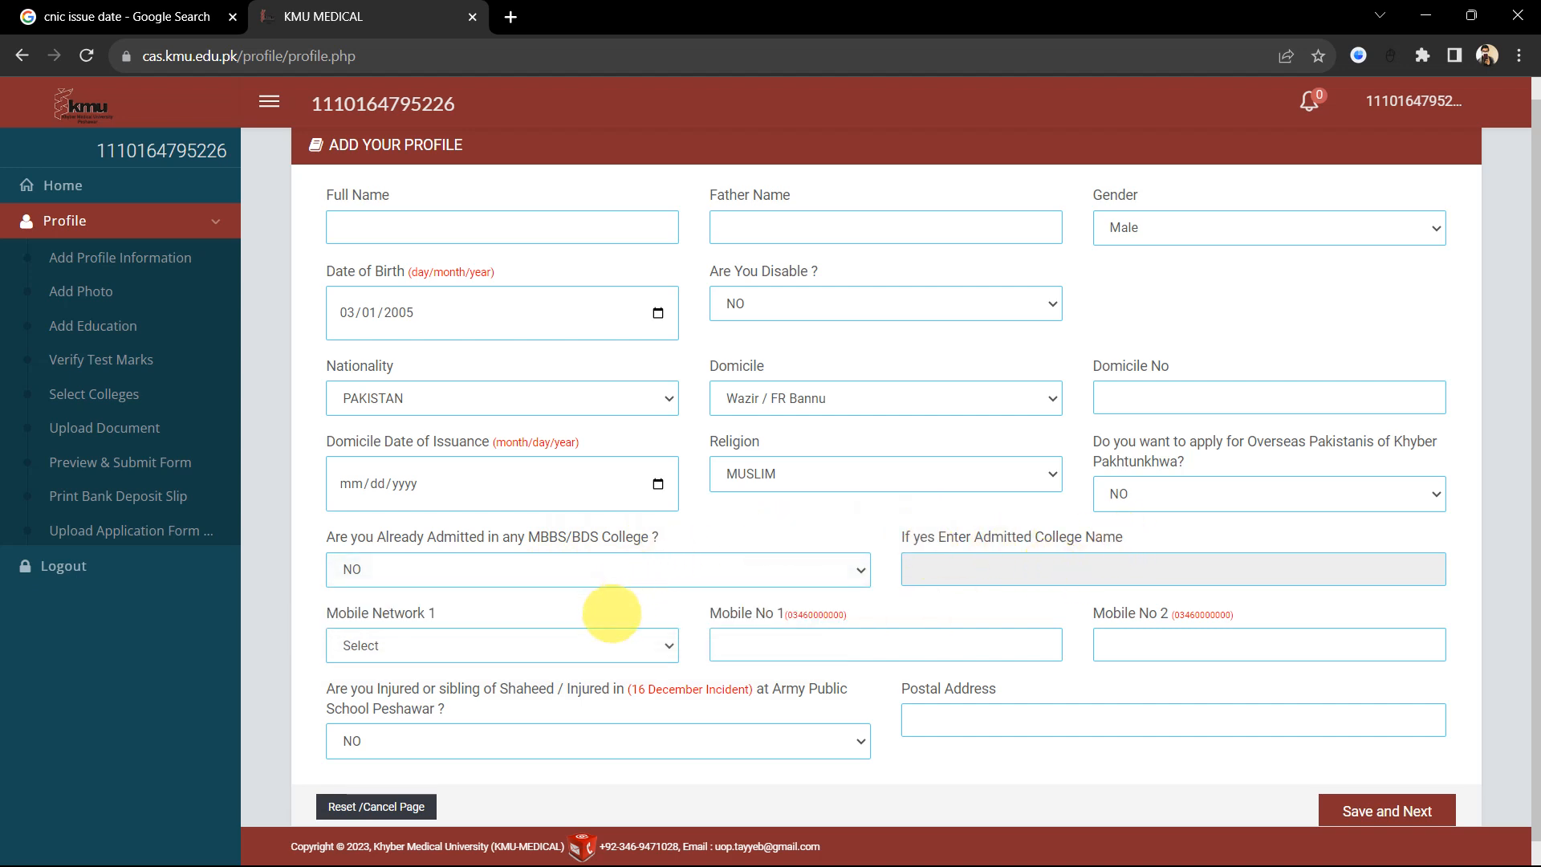
scroll(614, 611, "down", 1)
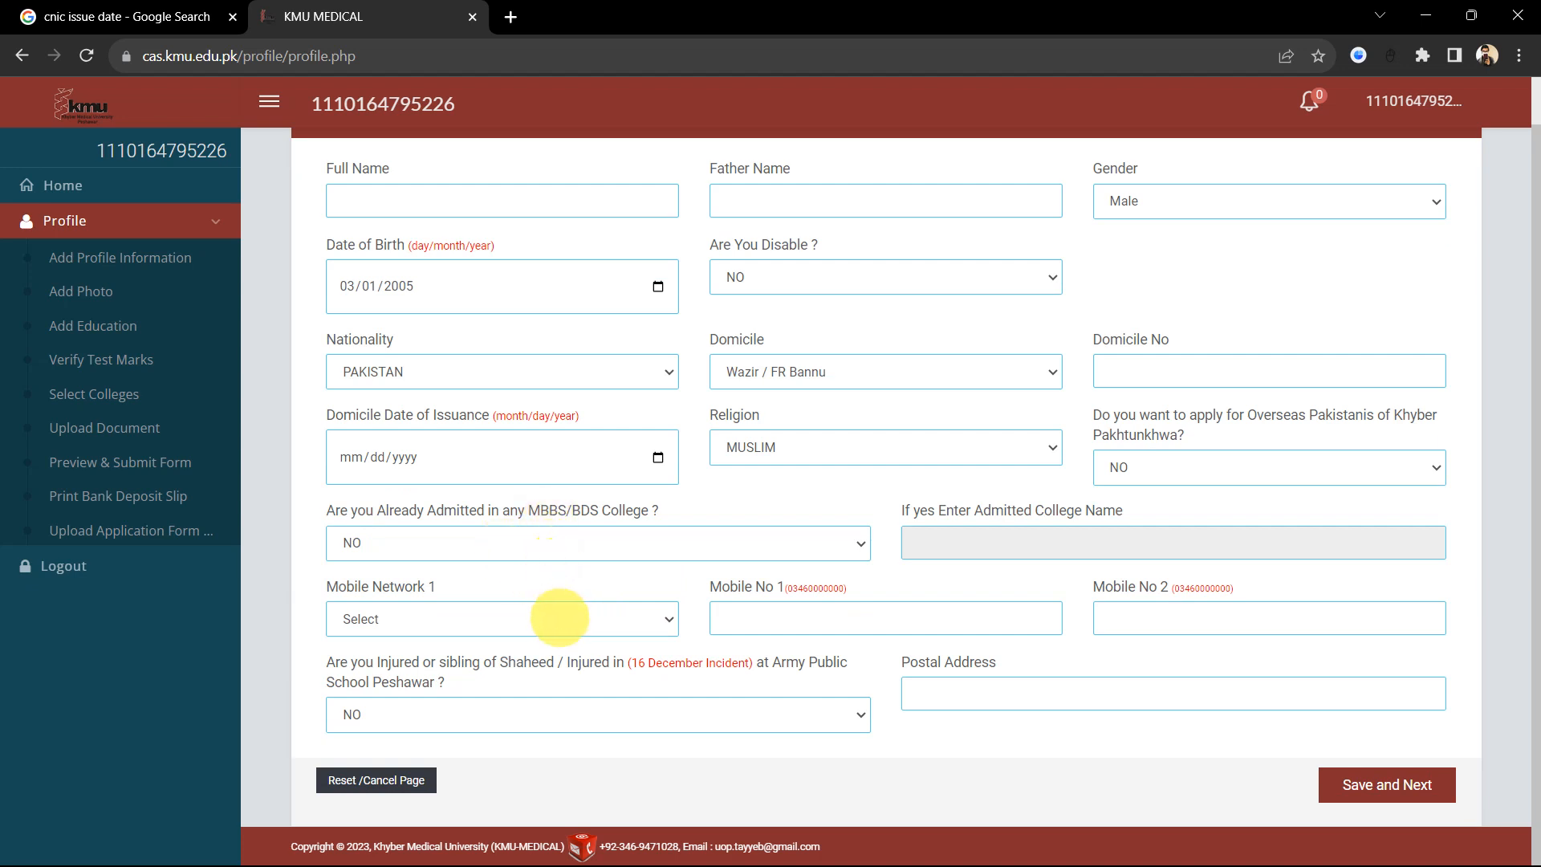
left_click(607, 617)
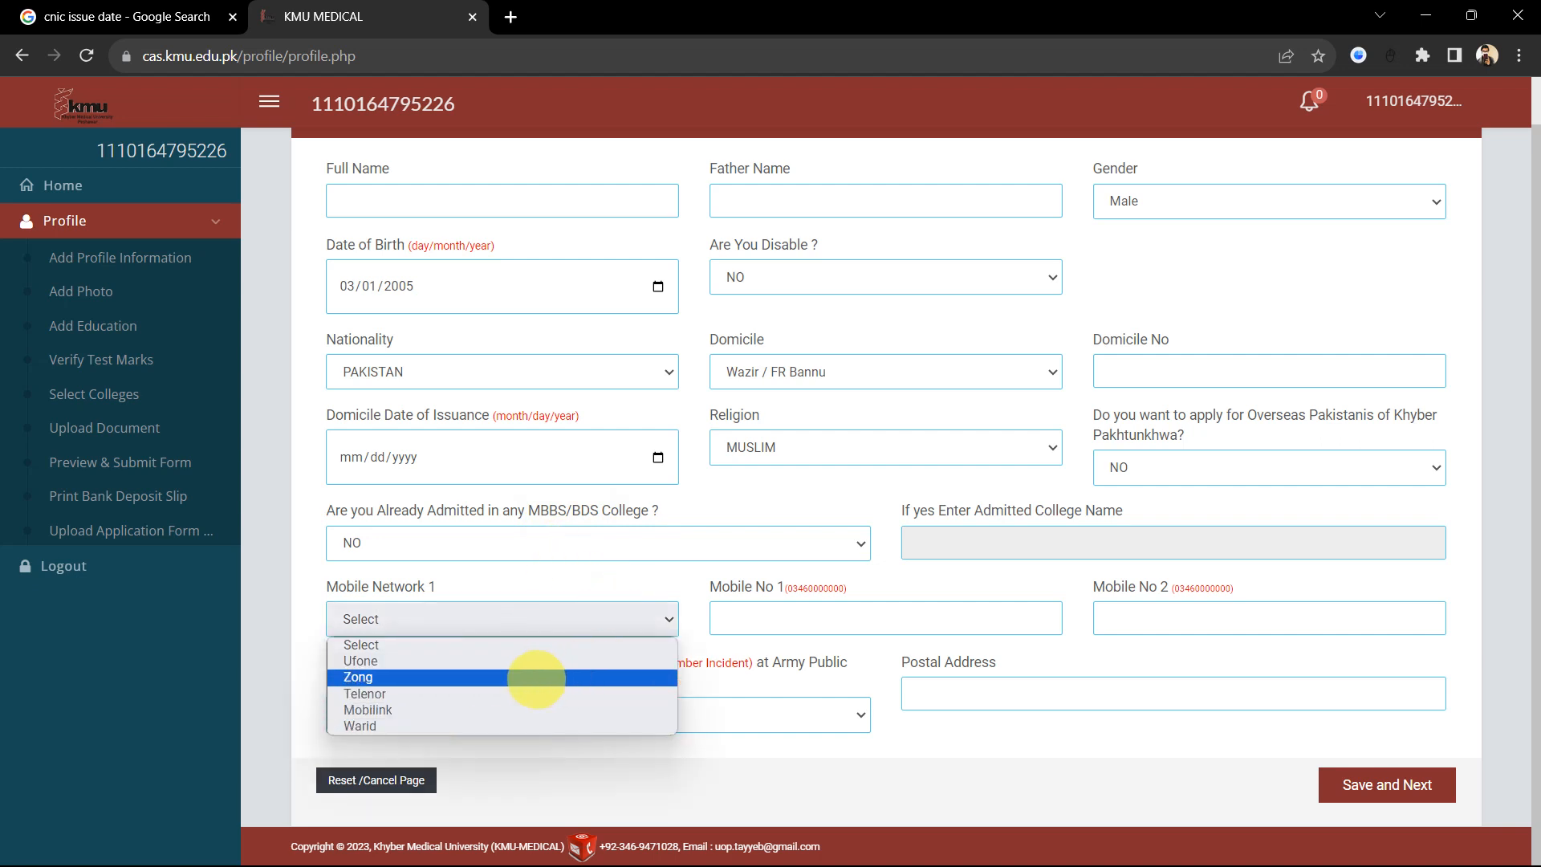
left_click(838, 614)
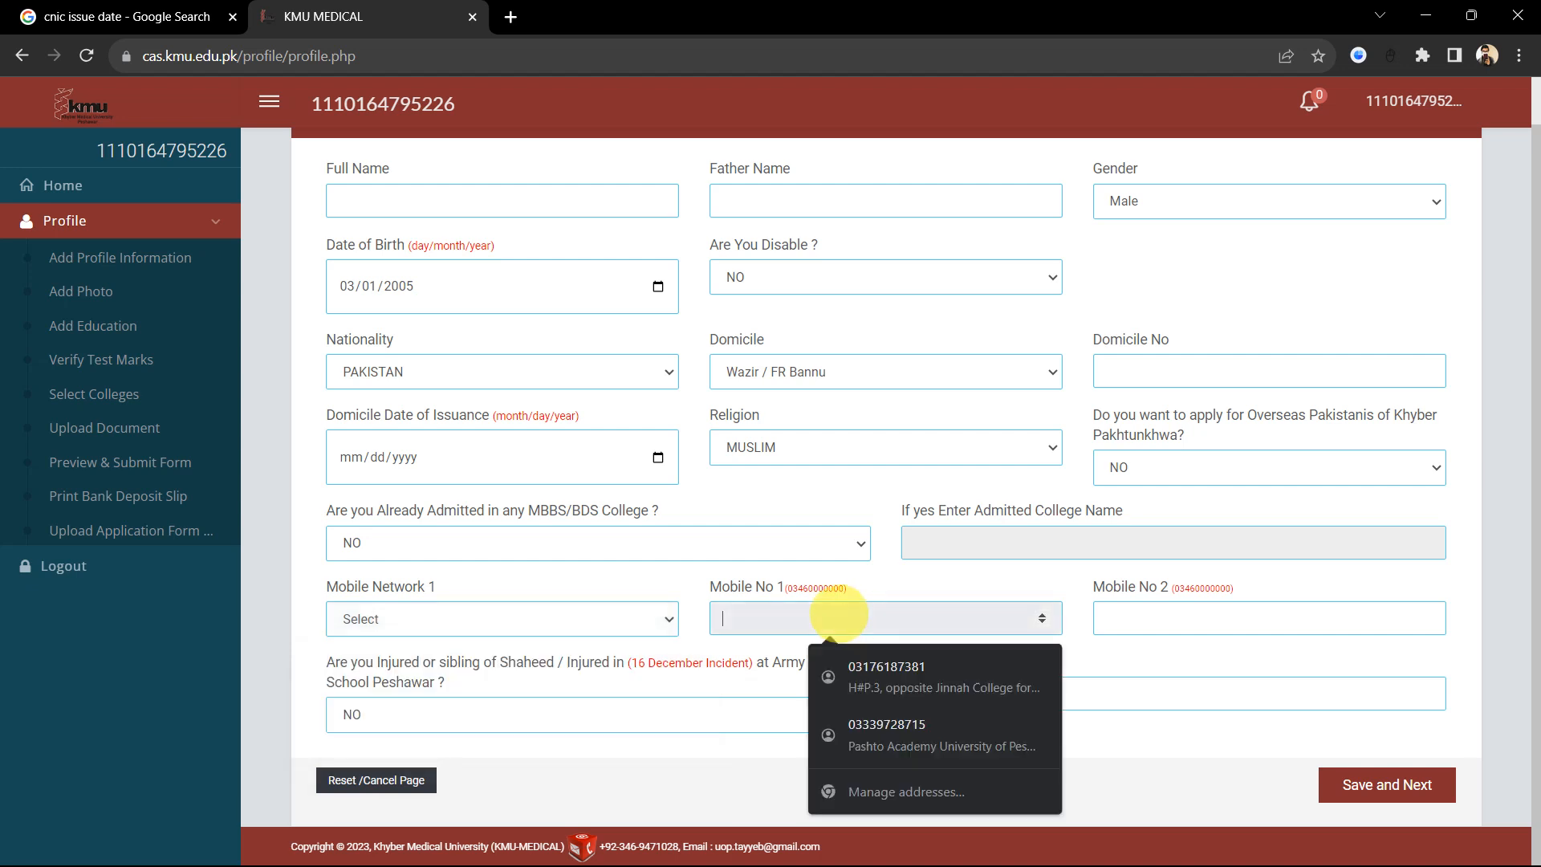
left_click(629, 548)
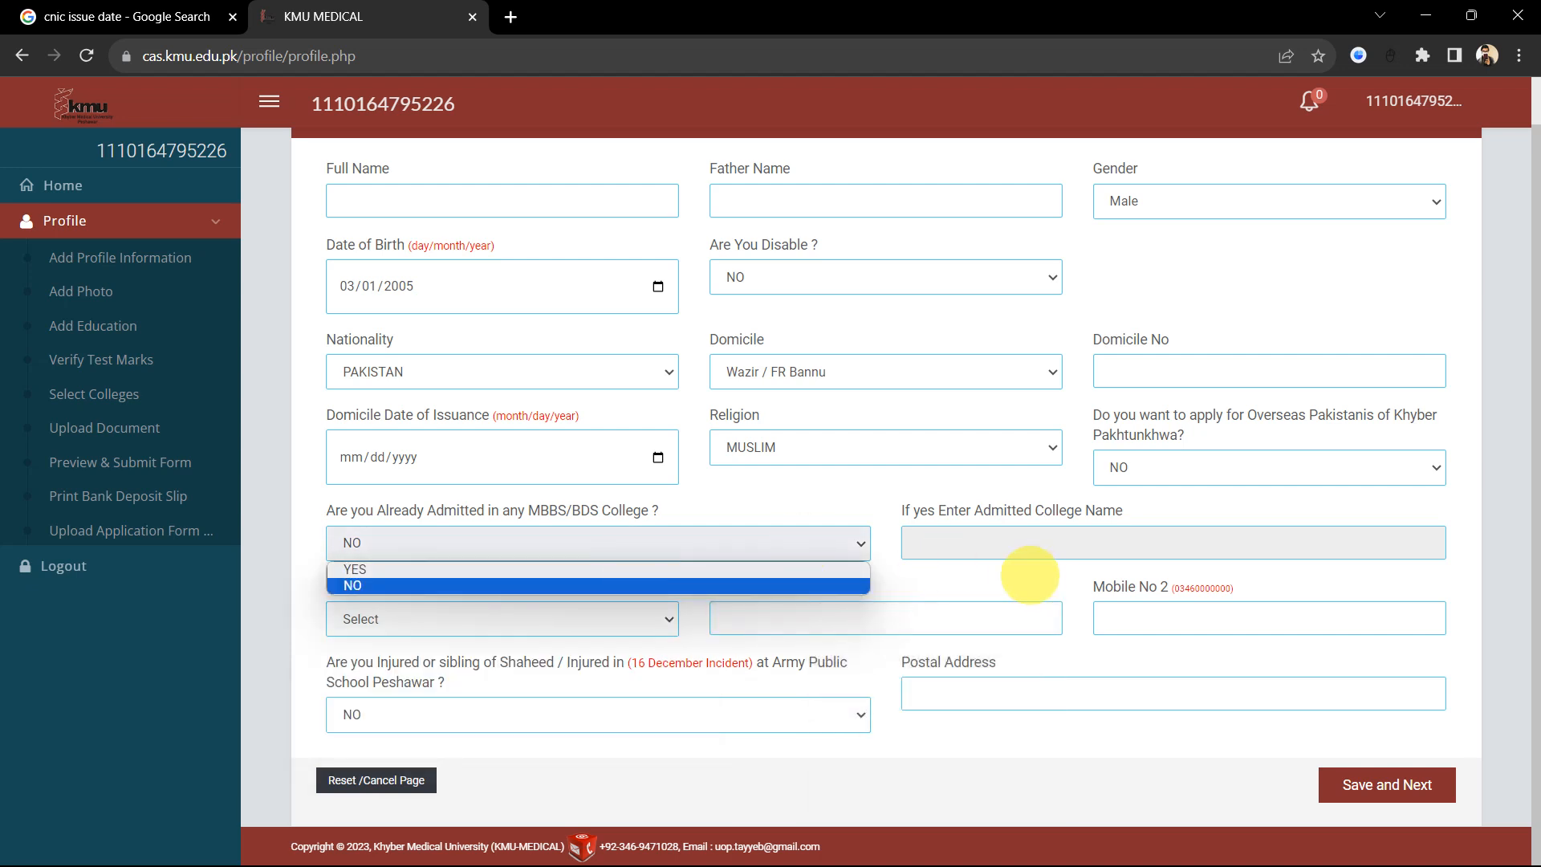
left_click(1030, 575)
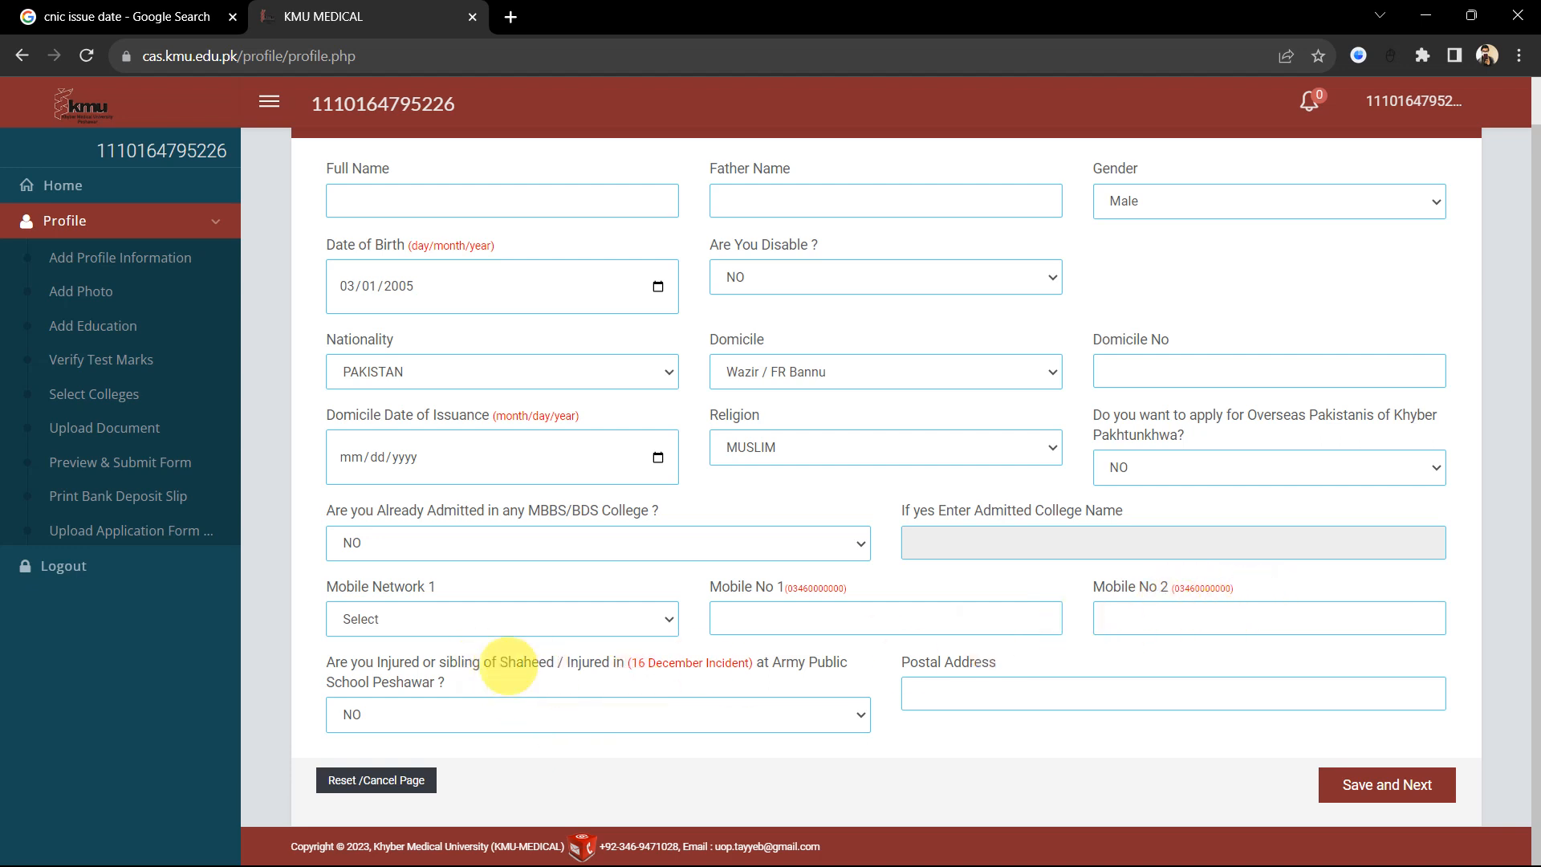
left_click_drag(496, 664, 515, 614)
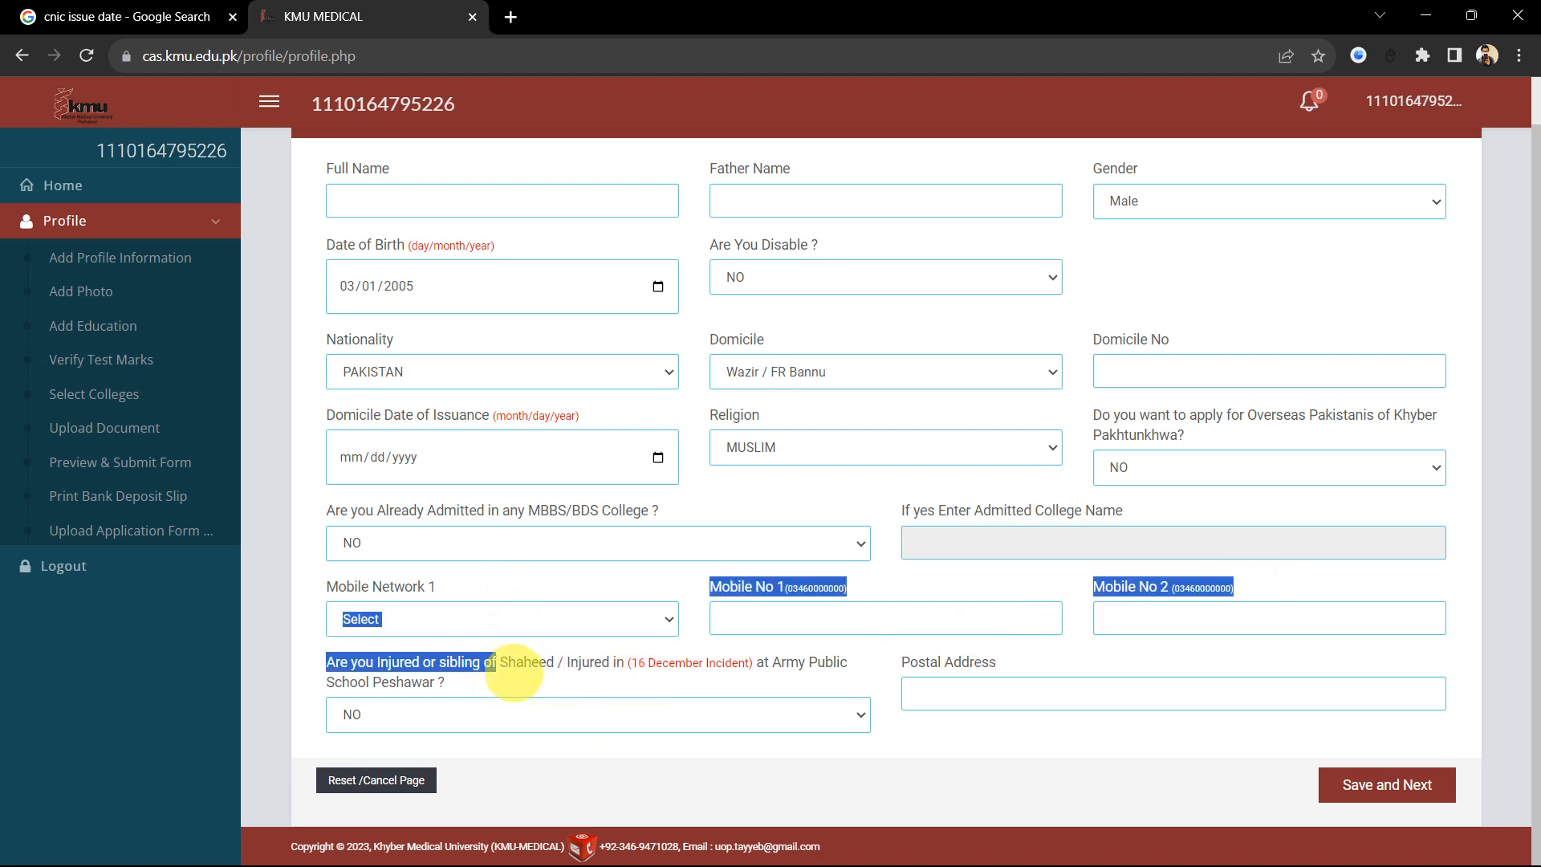
left_click(514, 673)
scroll(533, 677, "up", 3)
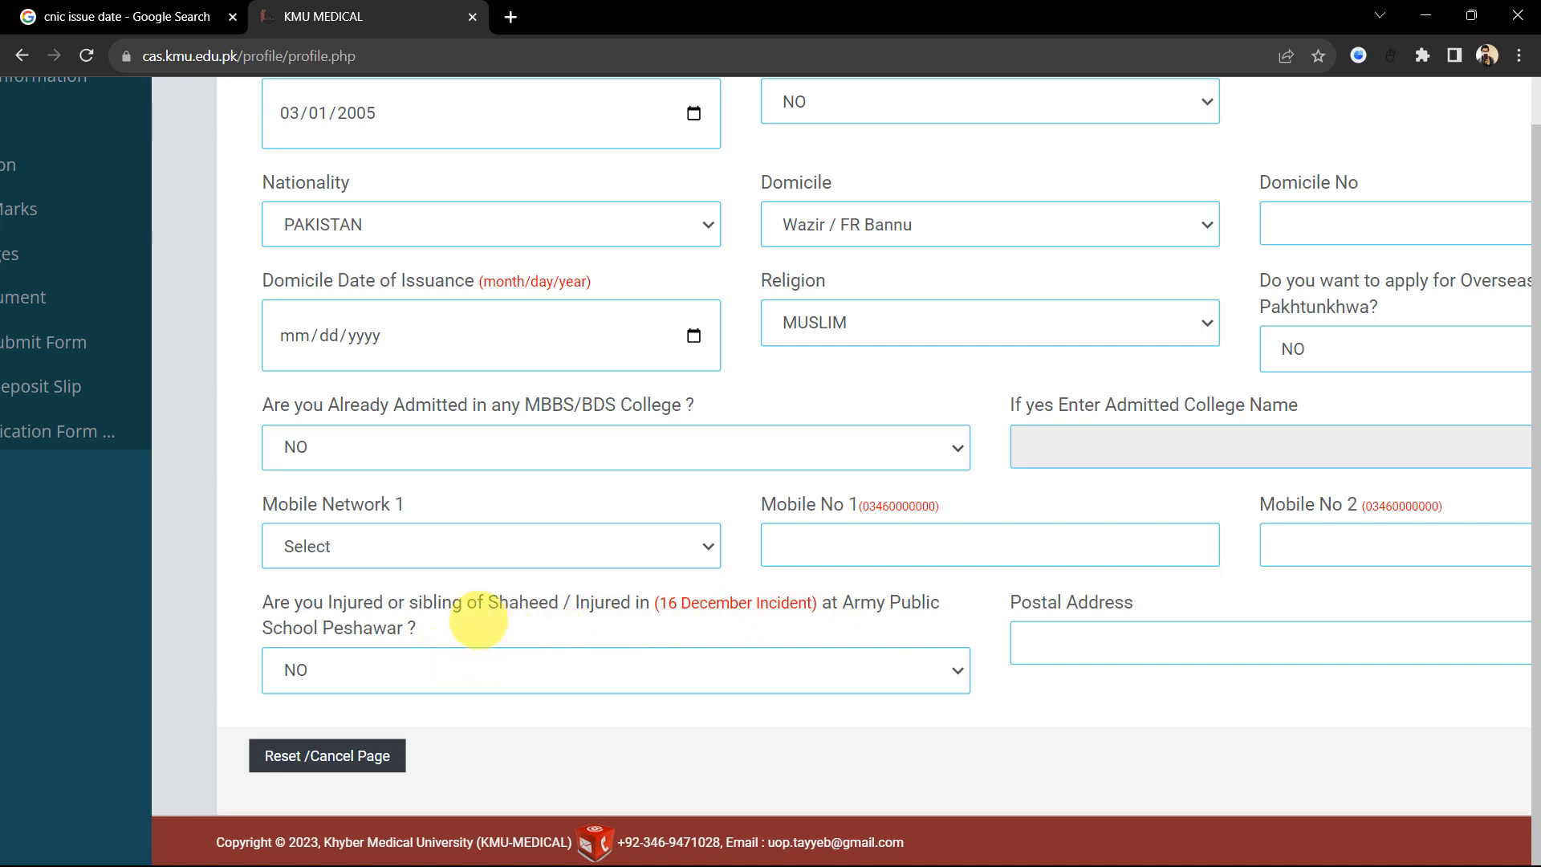
Step: Keep NO as the answer to the Injured/Shaheed question on the profile form
left_click(498, 669)
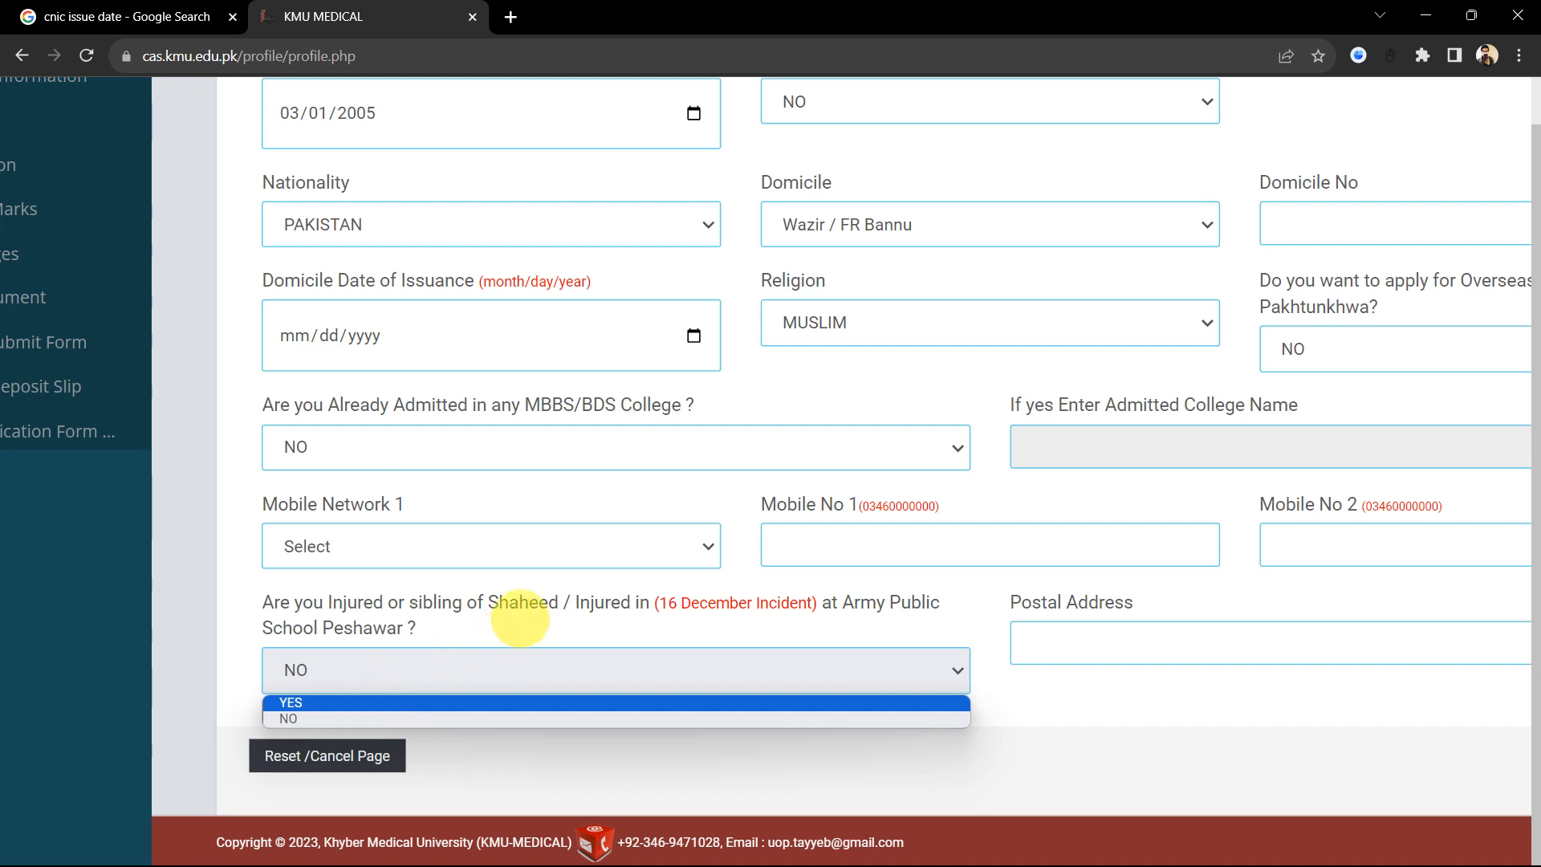
left_click(509, 618)
scroll(632, 611, "right", 3)
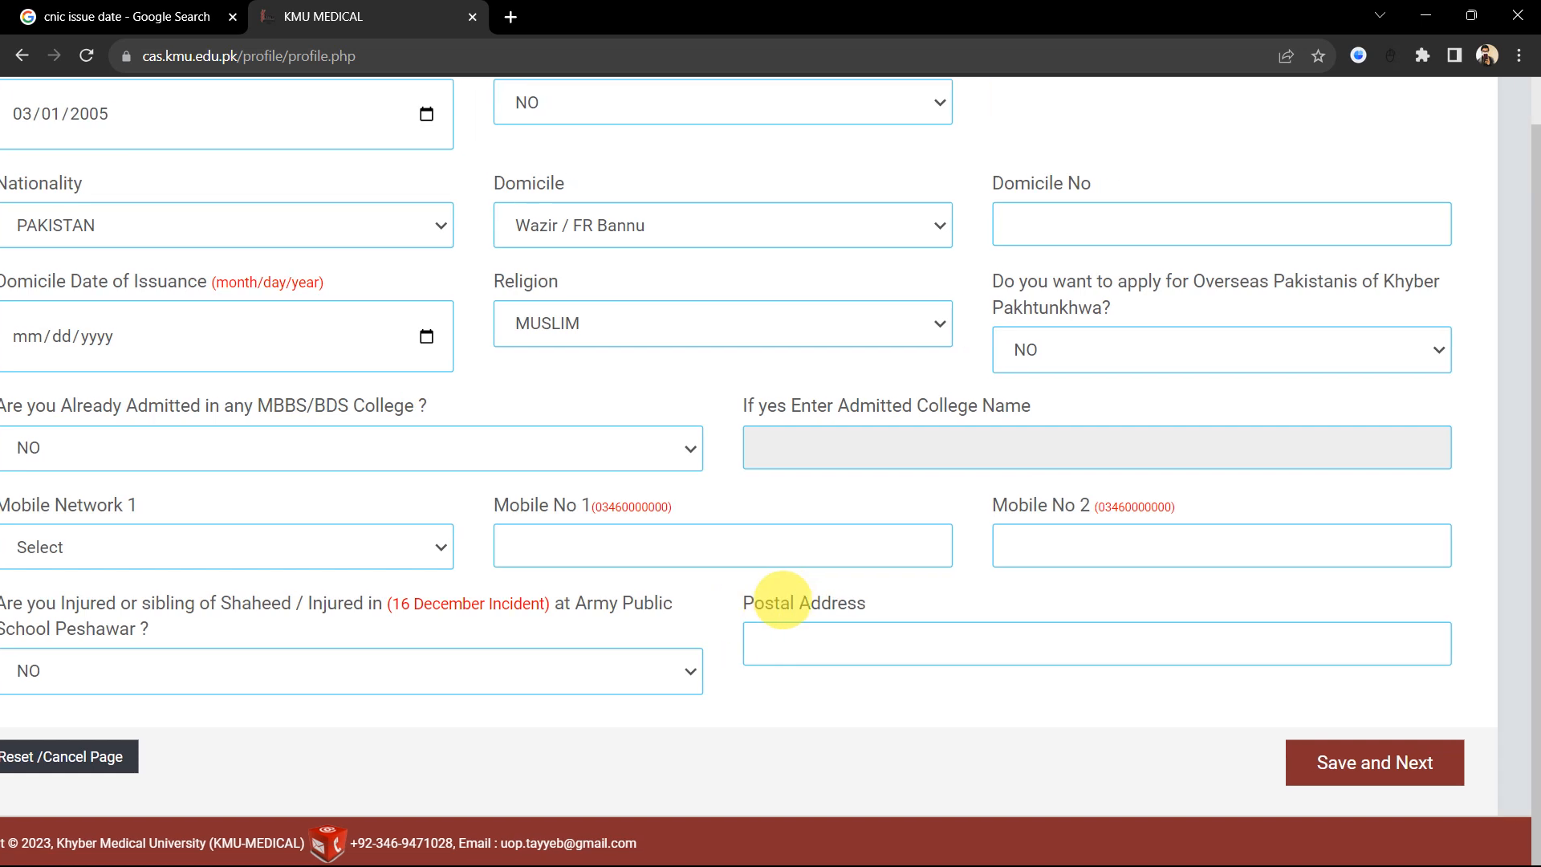
scroll(784, 605, "right", 1)
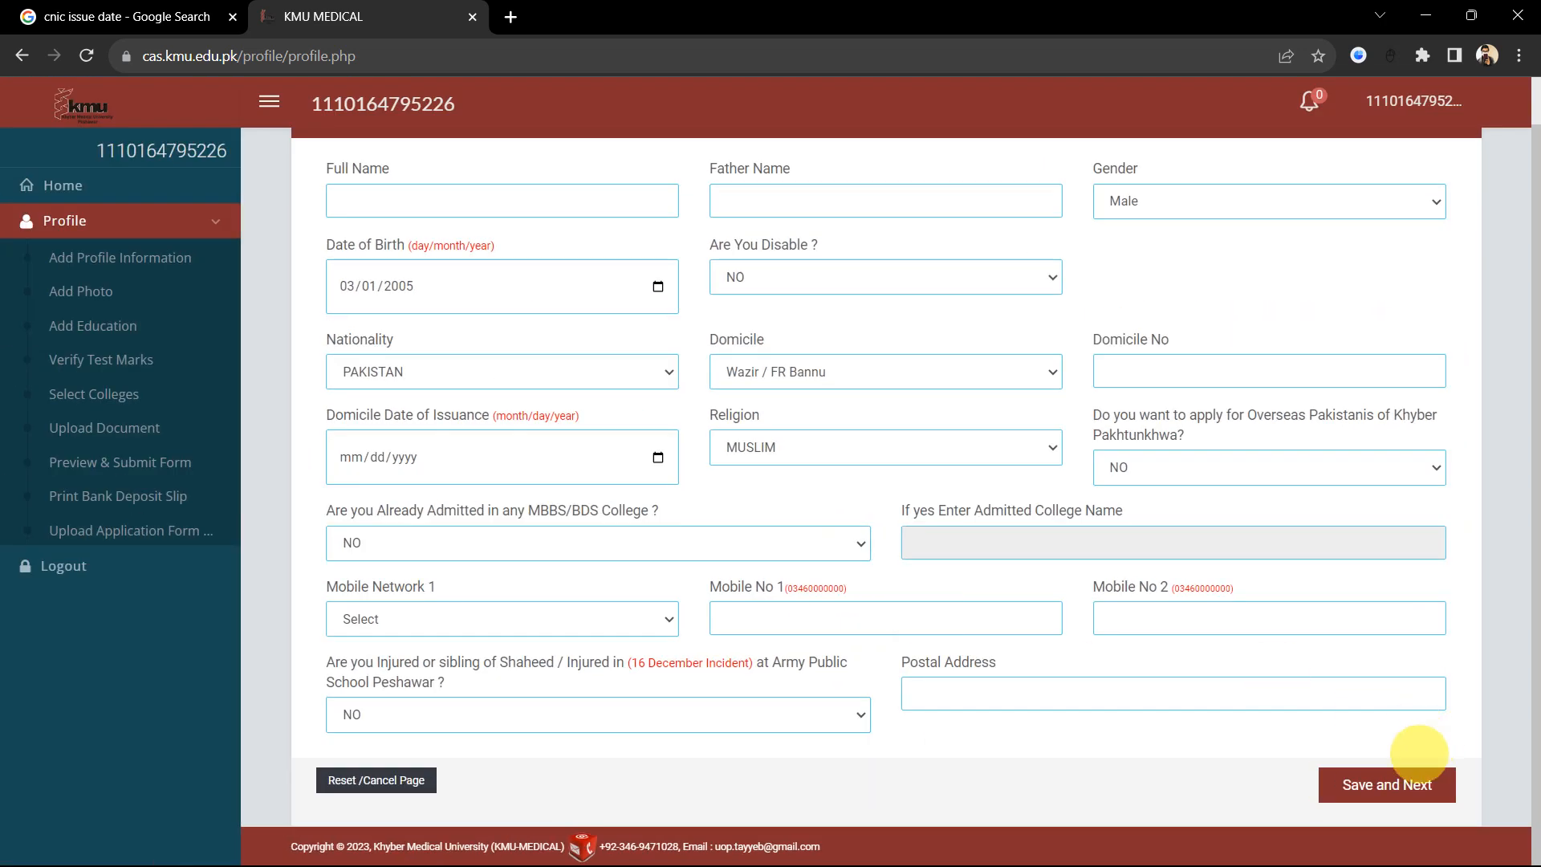
scroll(1074, 650, "up", 1)
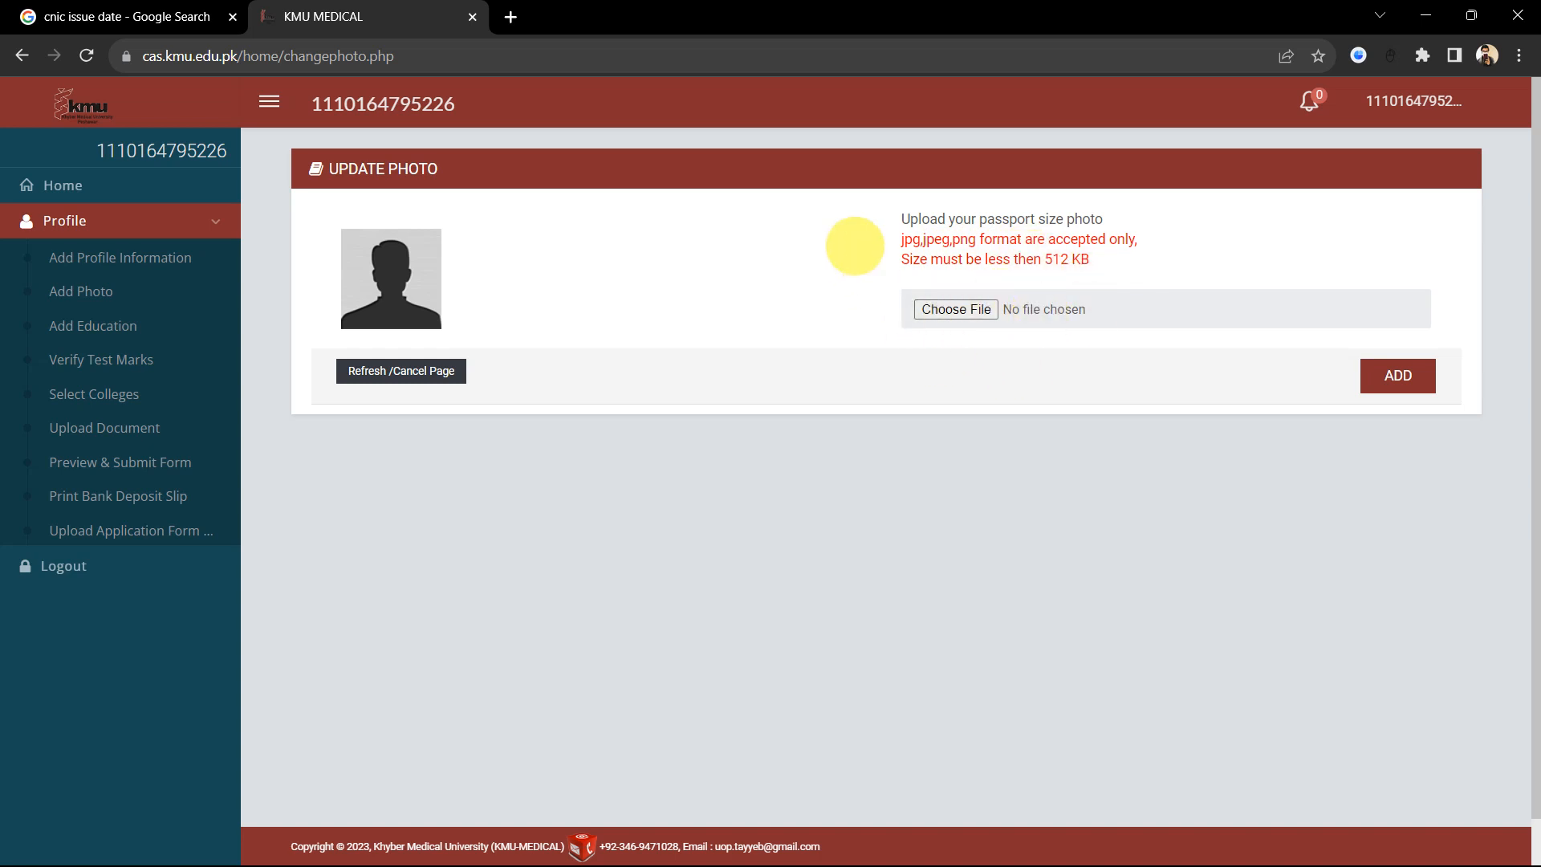
Step: Search 'pdf to jpg', open iLovePDF's PDF to JPG converter, then open another new tab
left_click(510, 17)
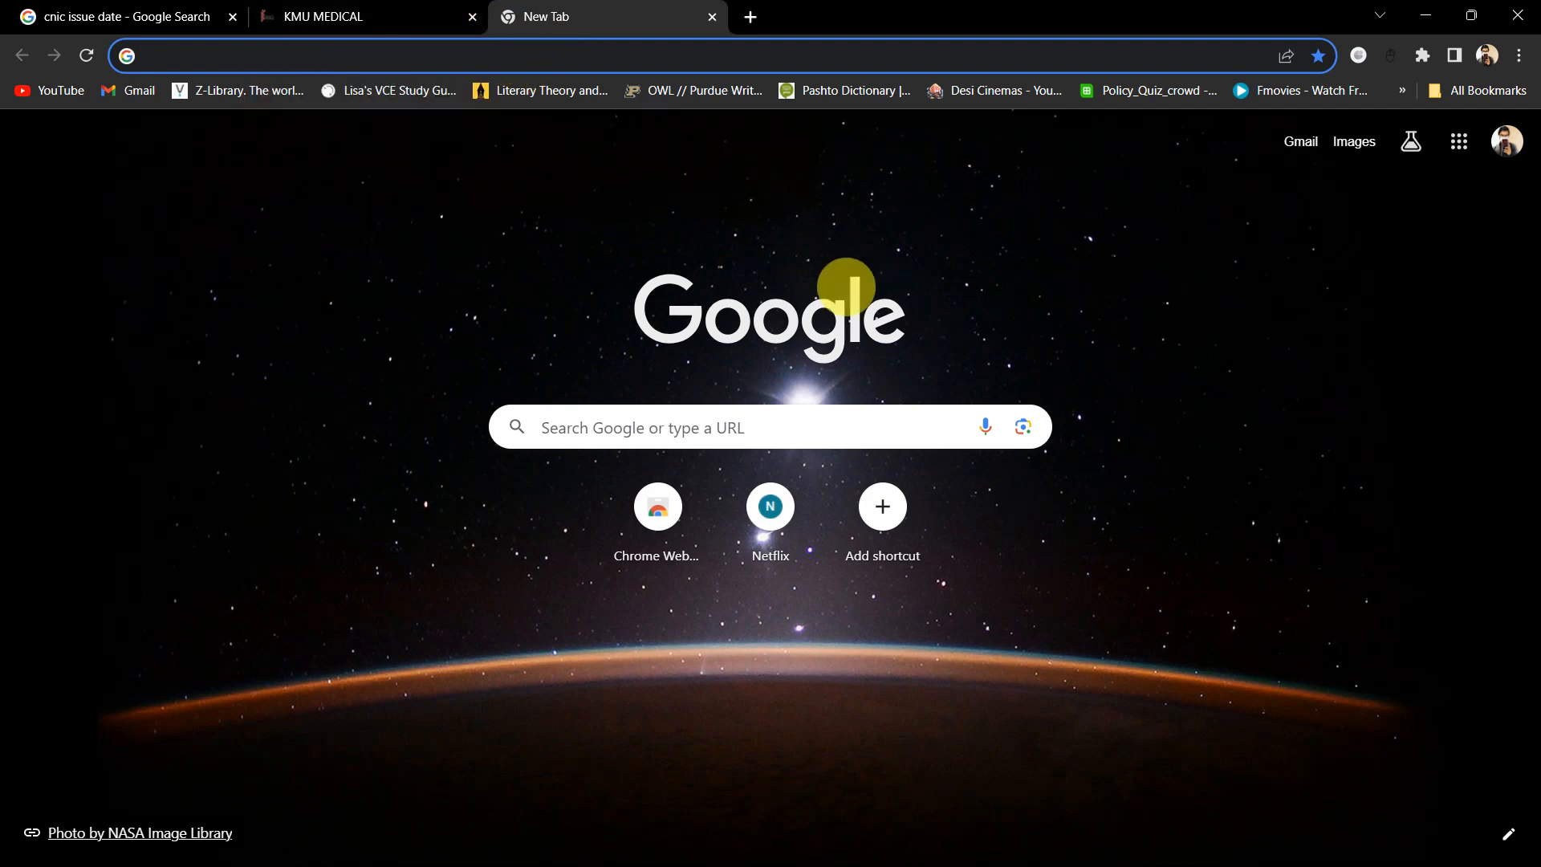
type("pdf to ")
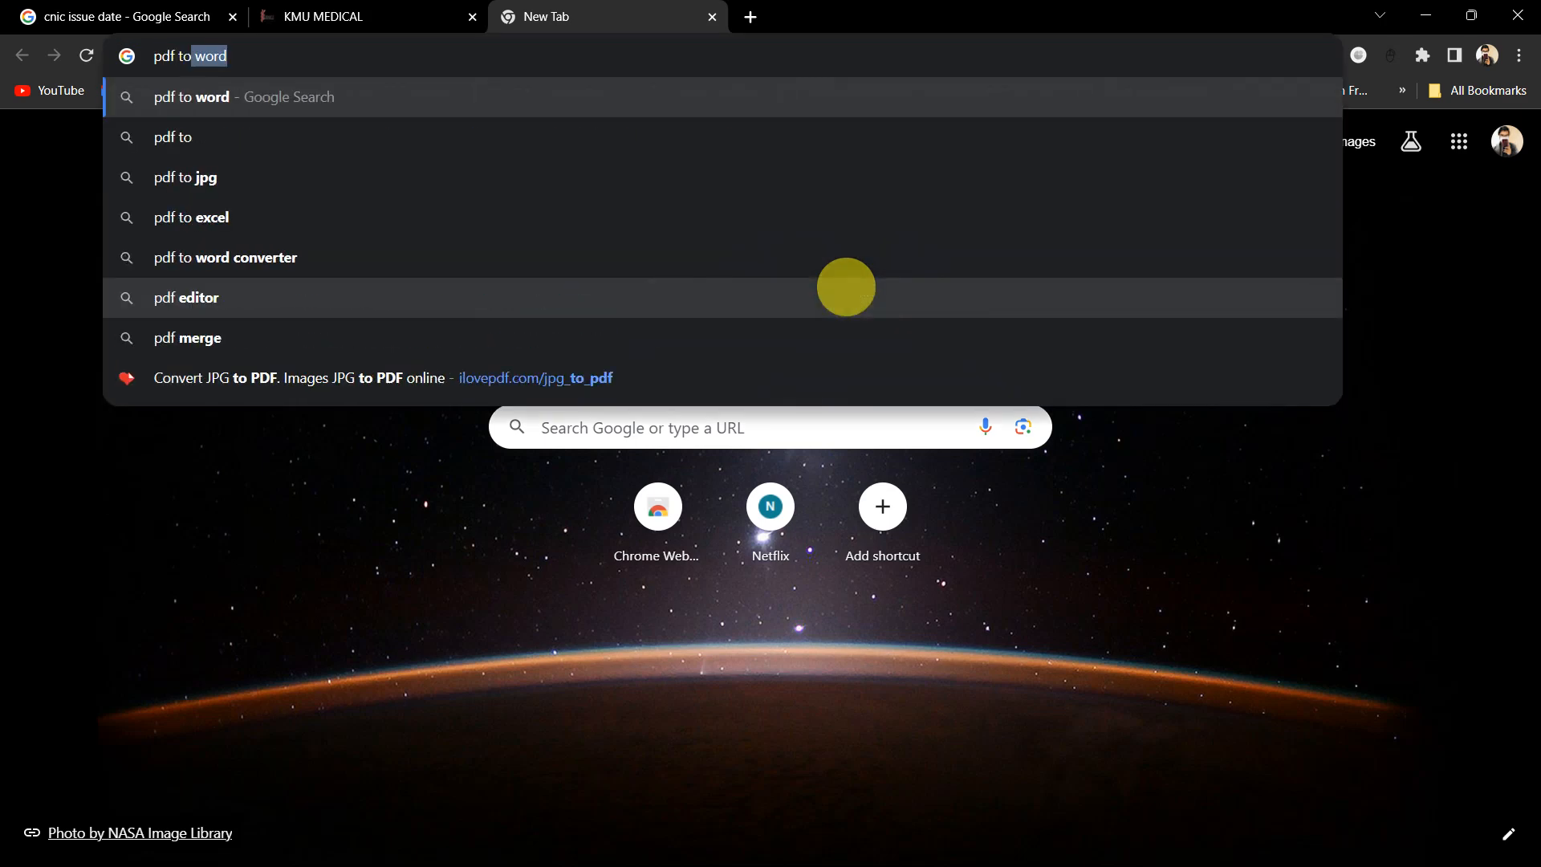
type("jpg")
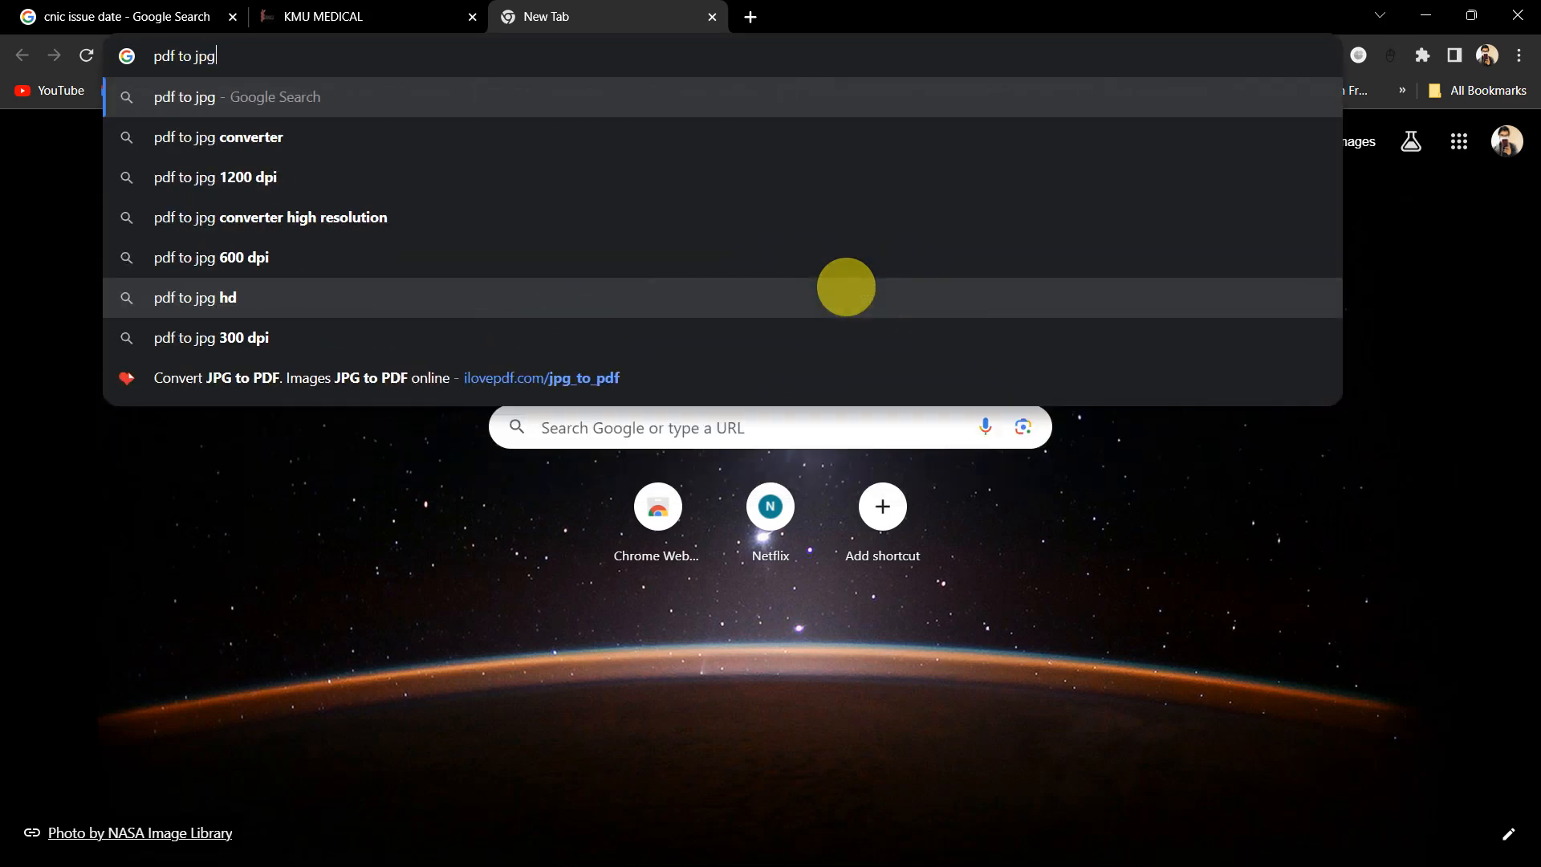
key("Return")
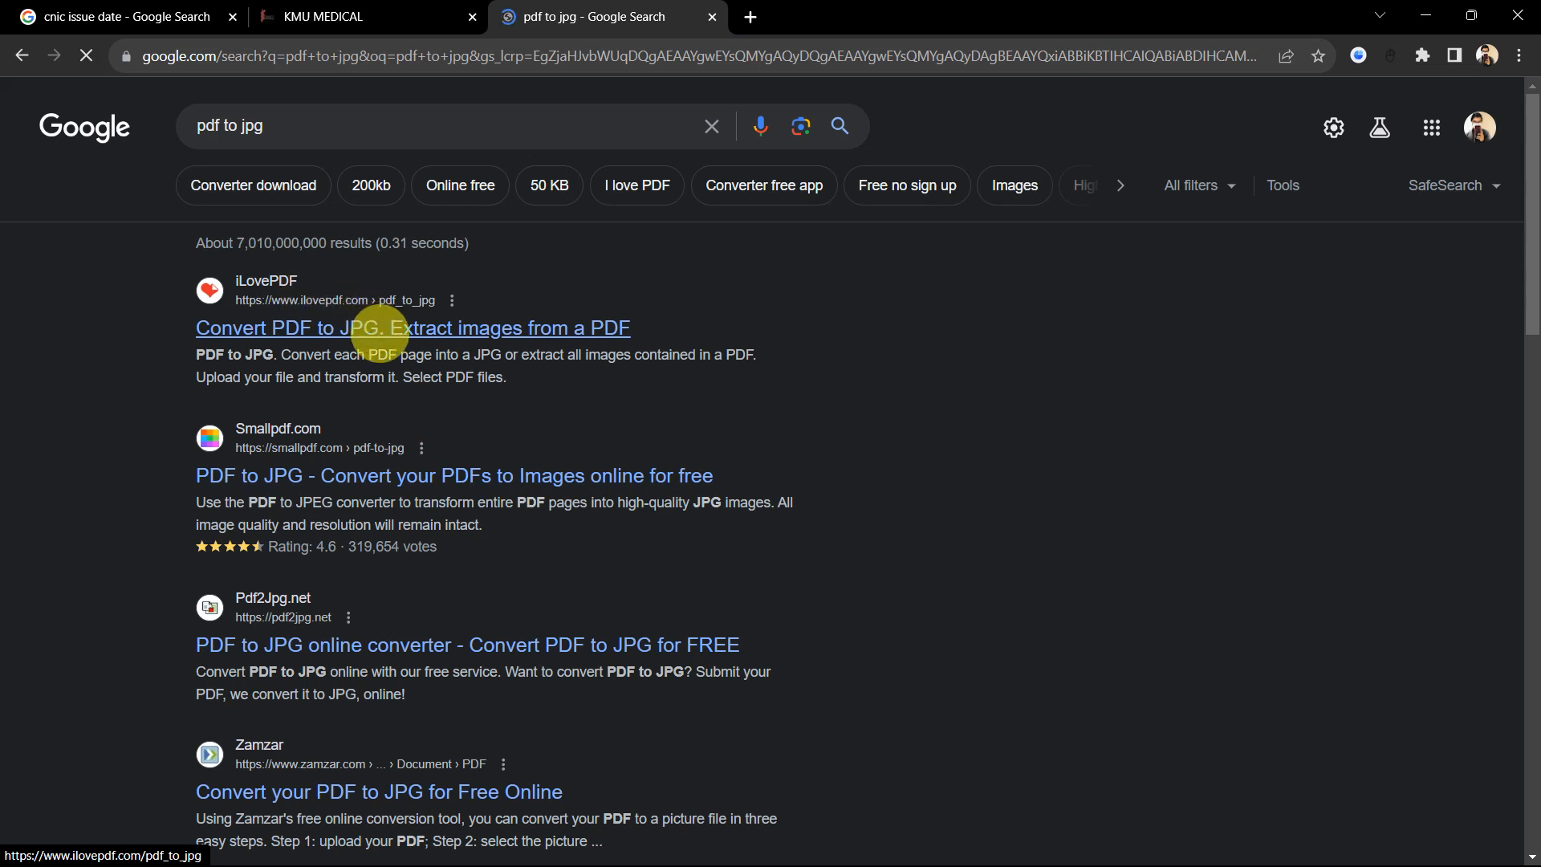
left_click(433, 328)
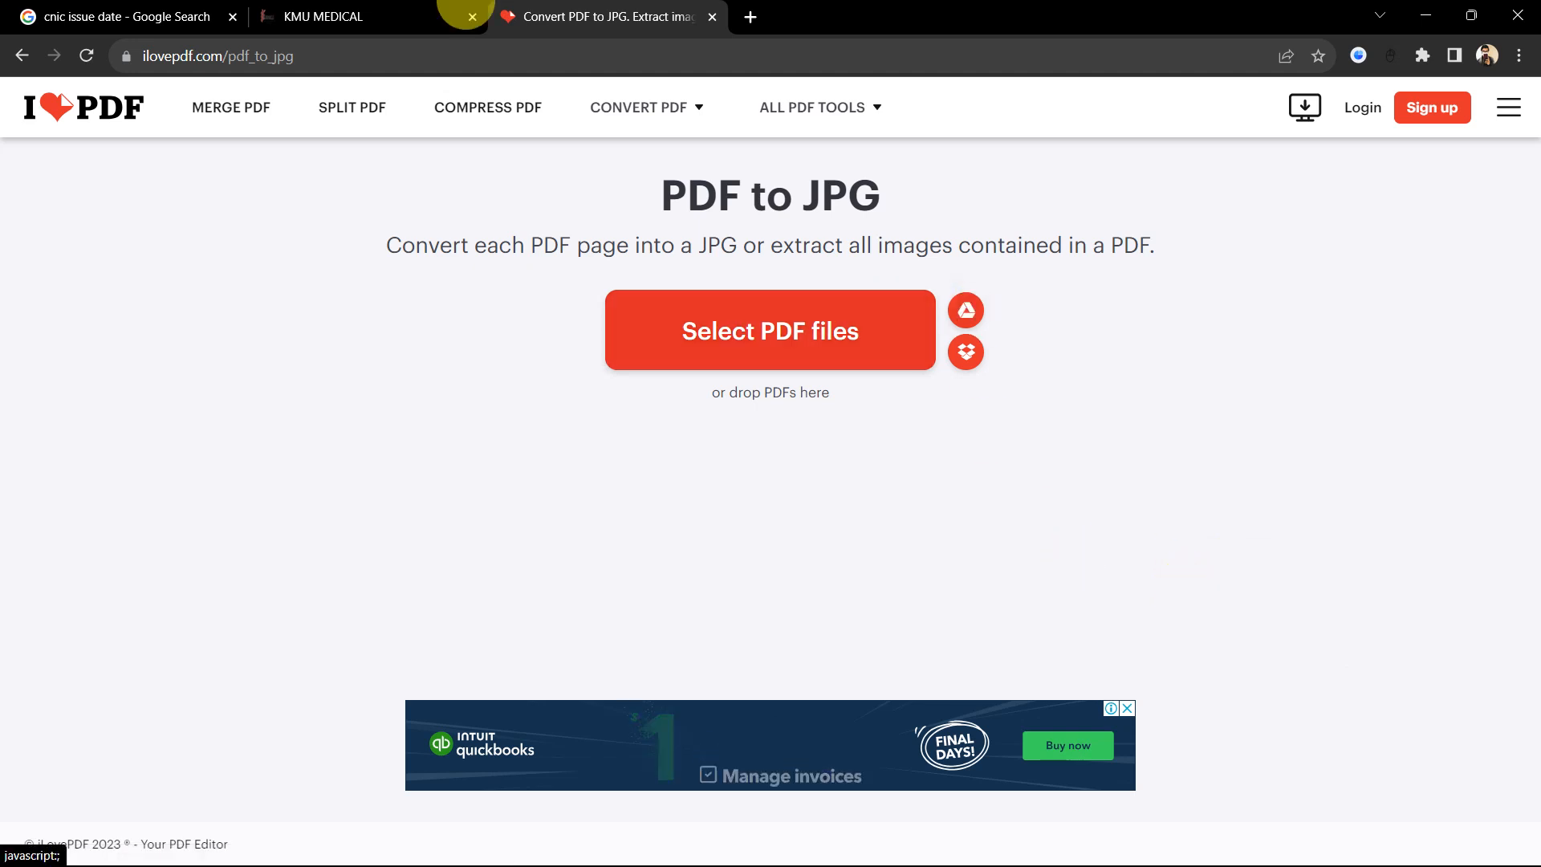
left_click(374, 12)
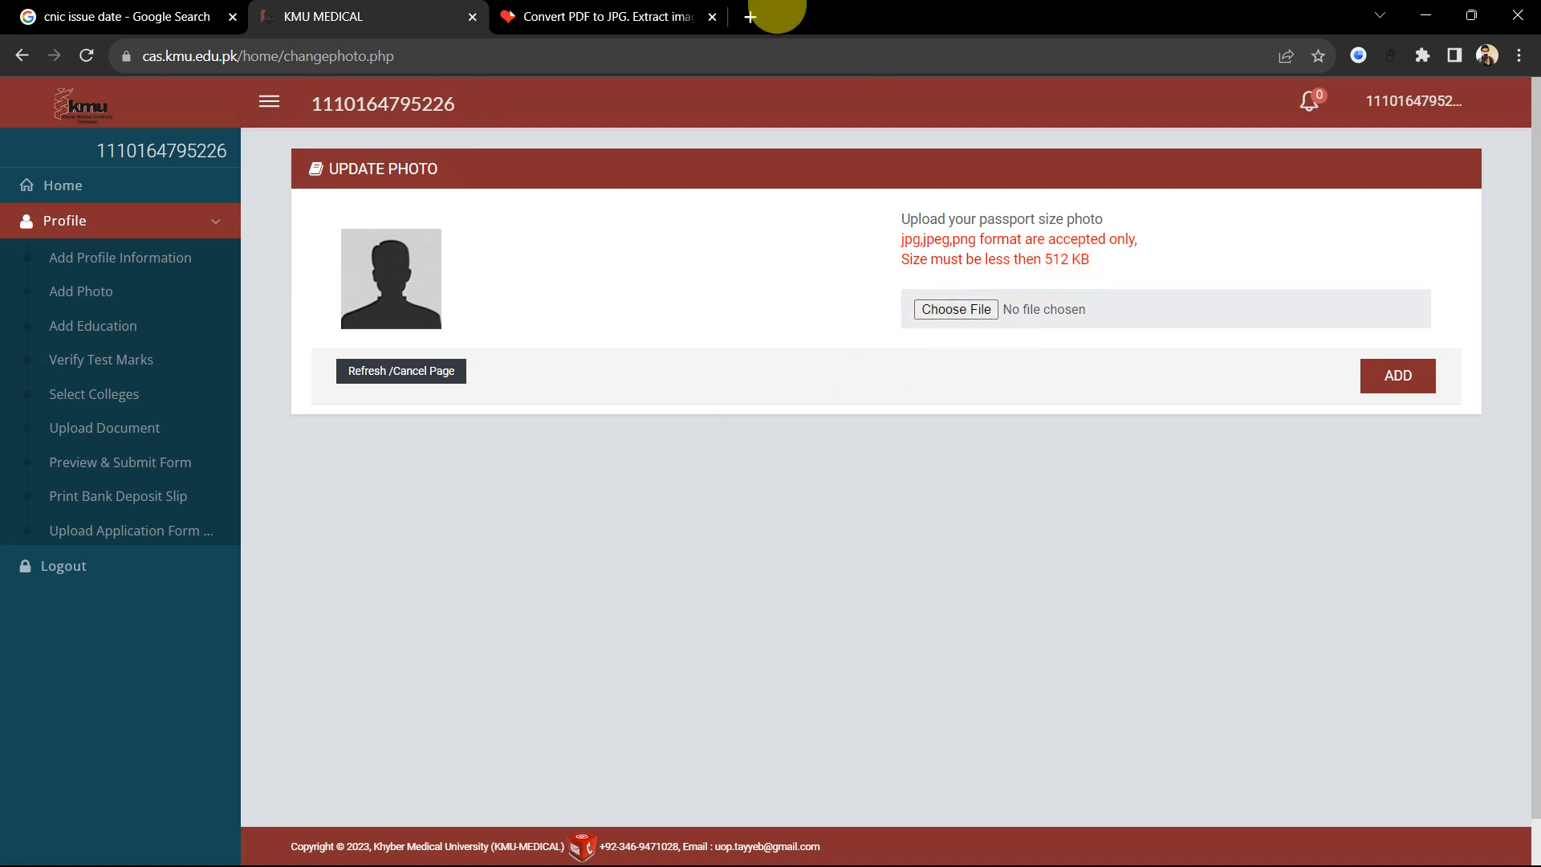
left_click(748, 17)
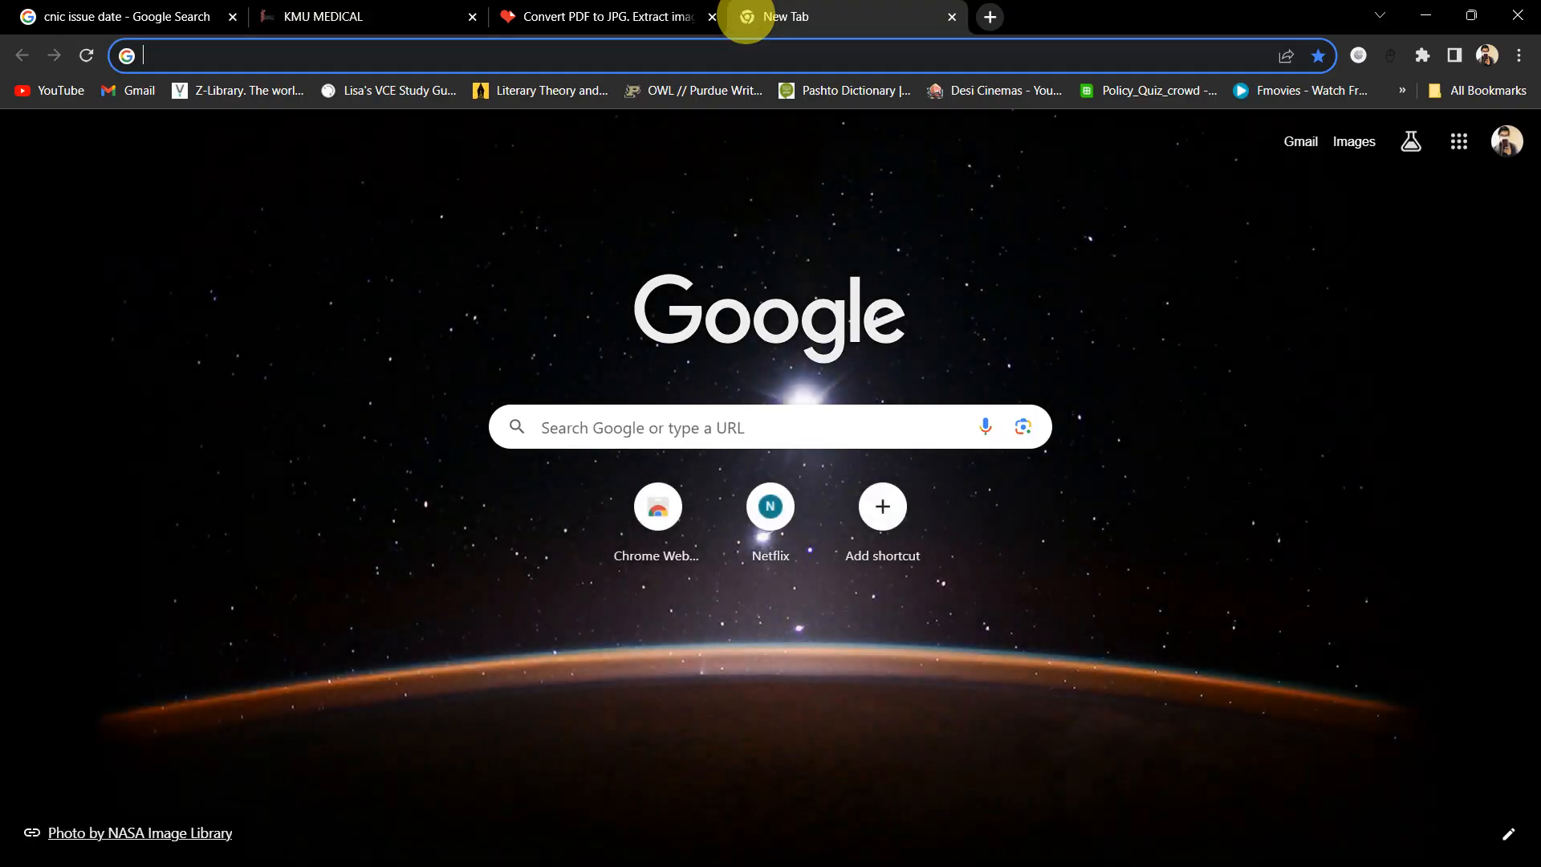
Step: Find ResizePixel by web search and upload the first Job Vault PK logo image into its editor
type("resi")
key("Return")
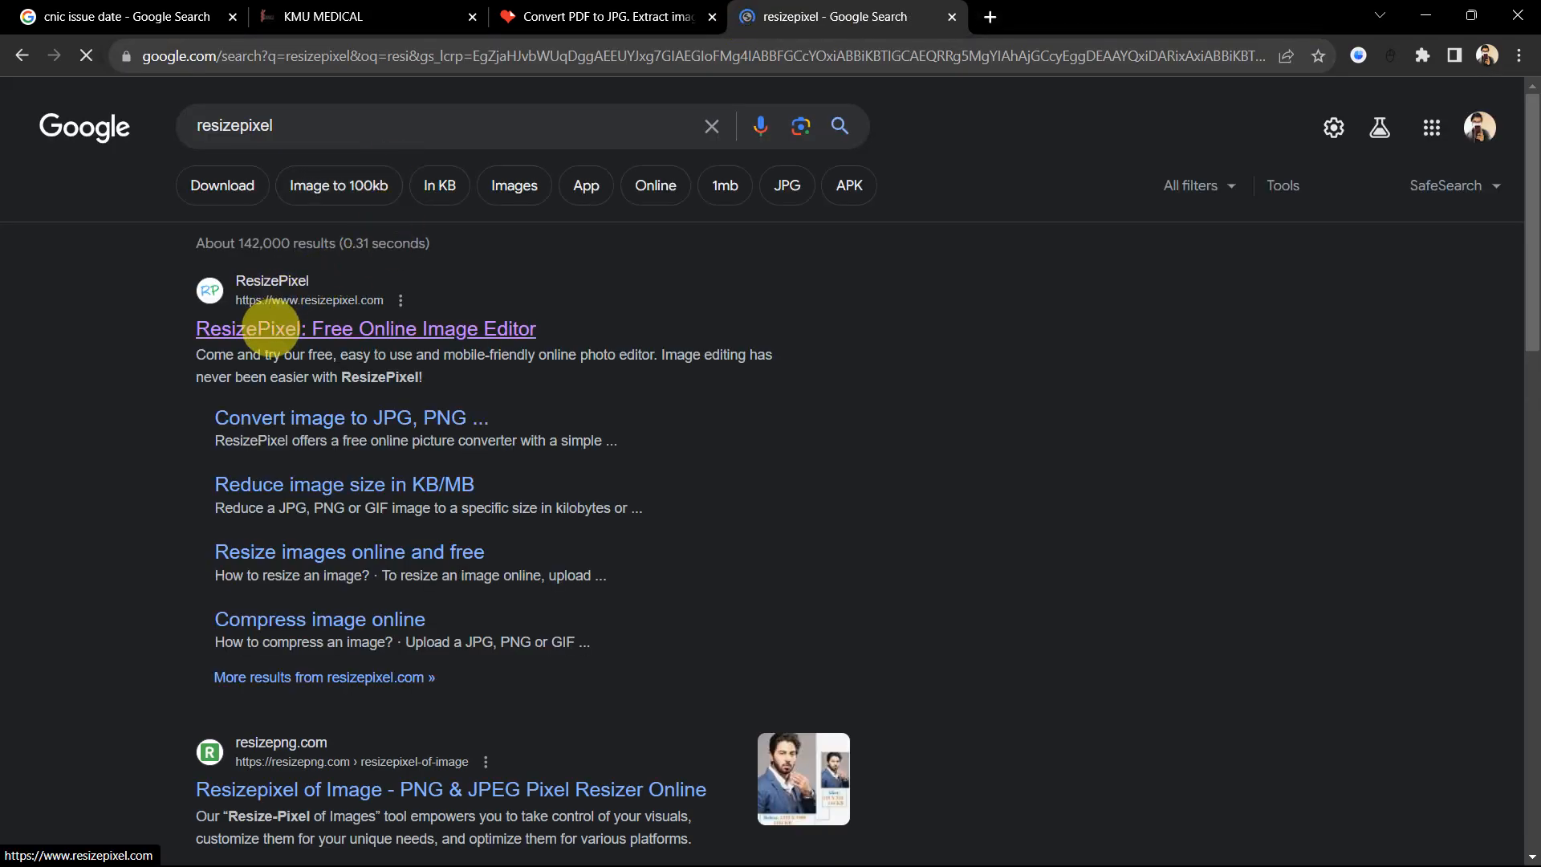
left_click(271, 329)
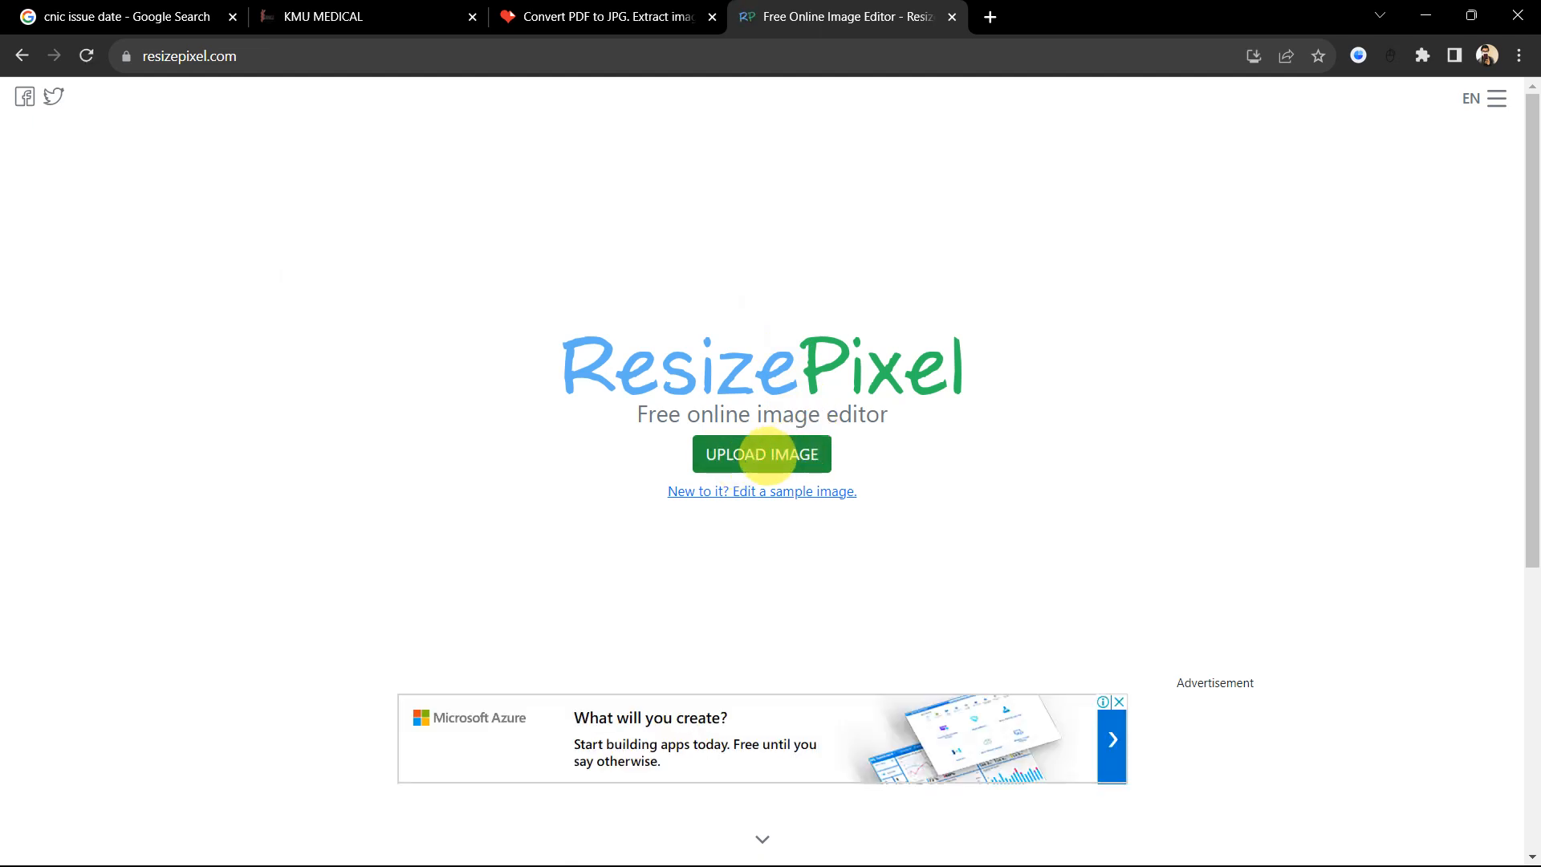
left_click(766, 454)
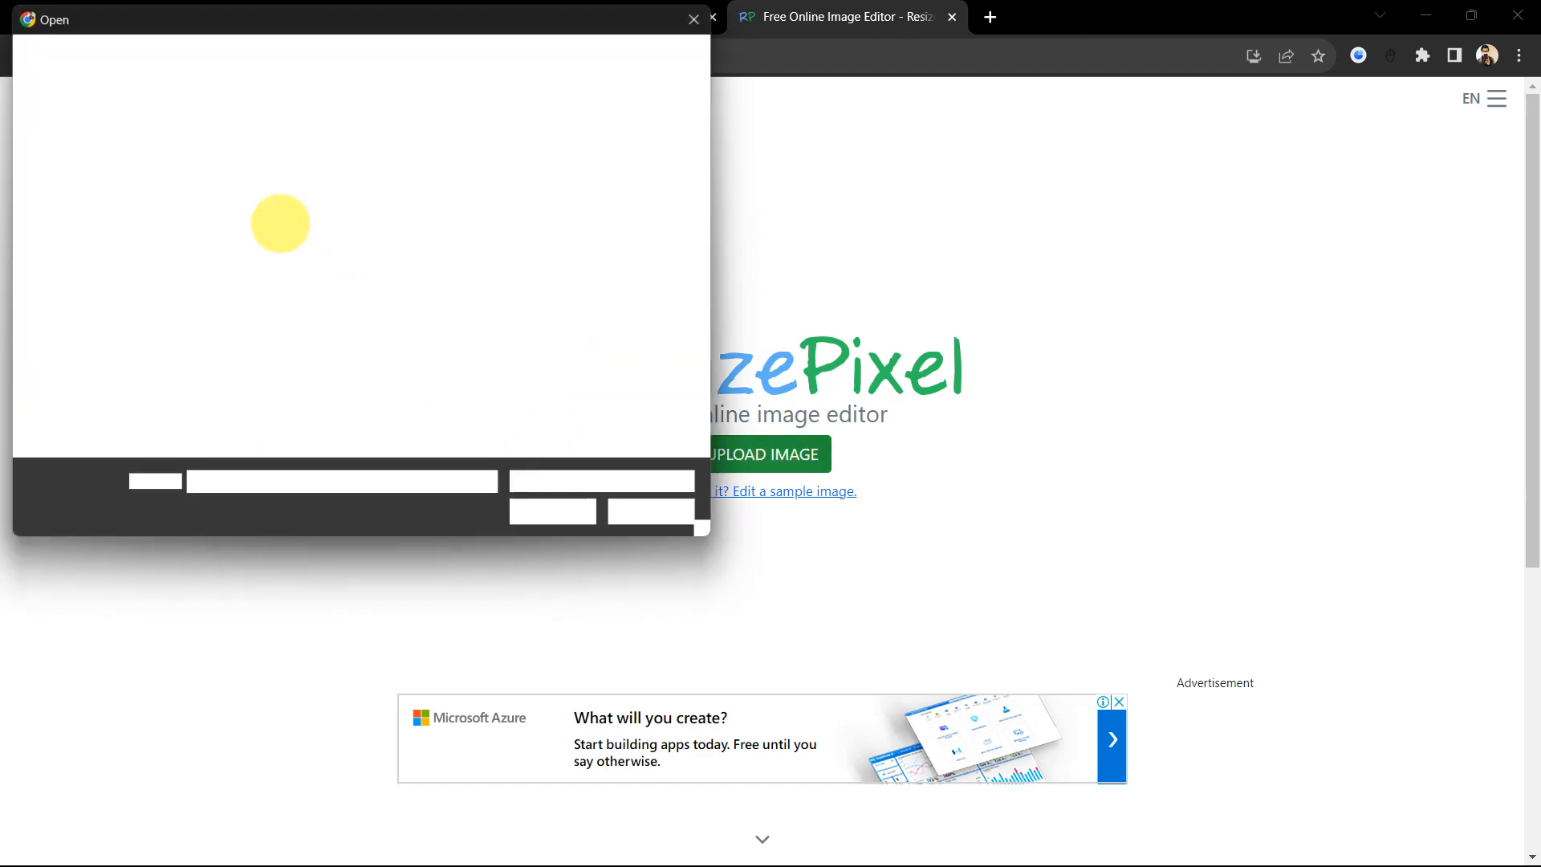
double_click(217, 225)
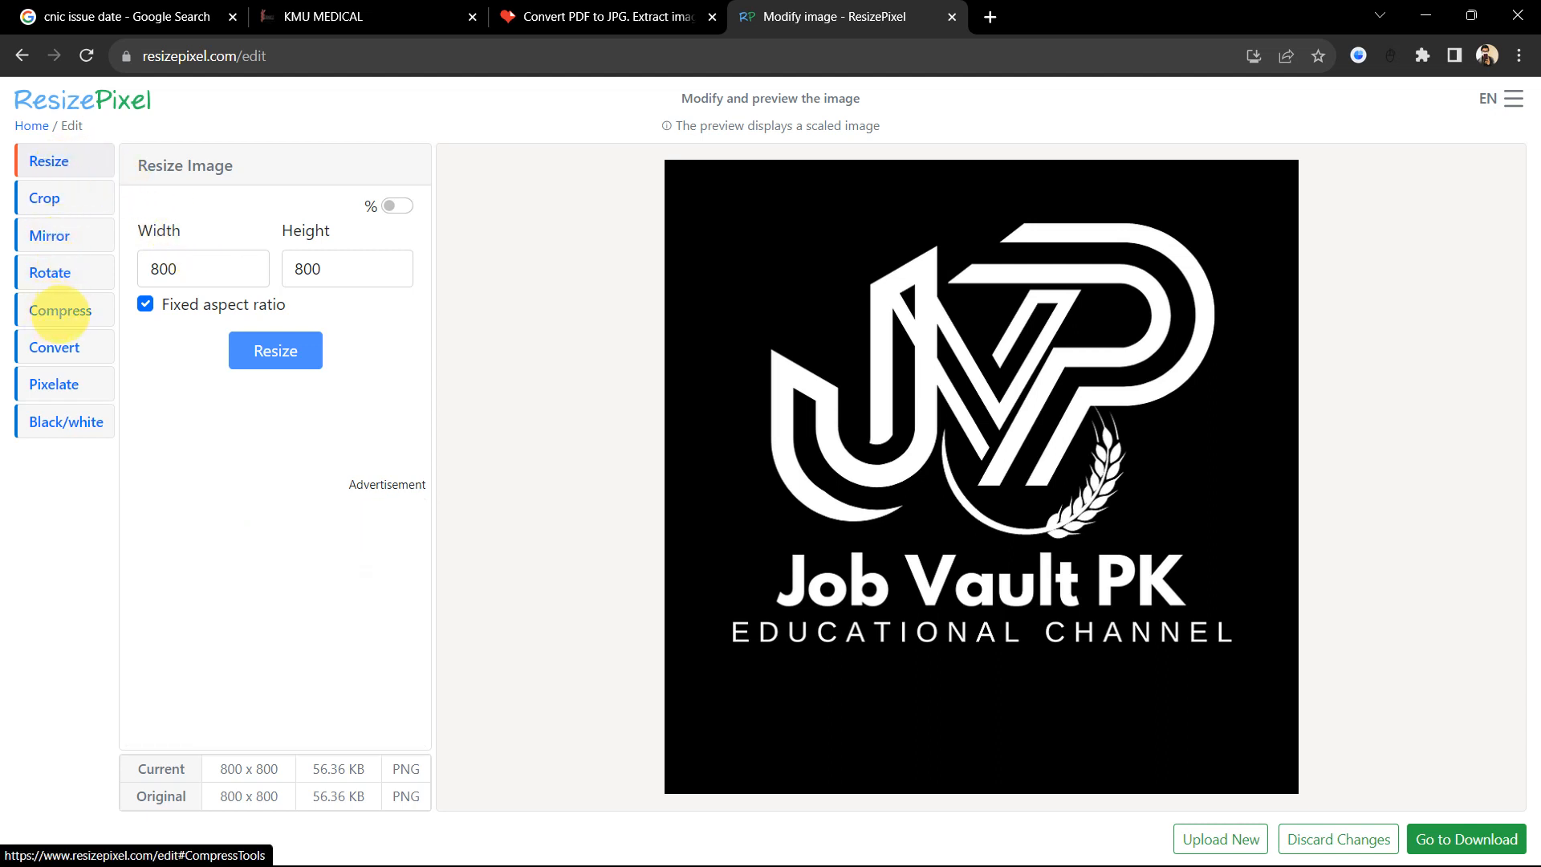
Step: Compress the logo to a 512 KB target after checking KMU's photo size limit
left_click(50, 311)
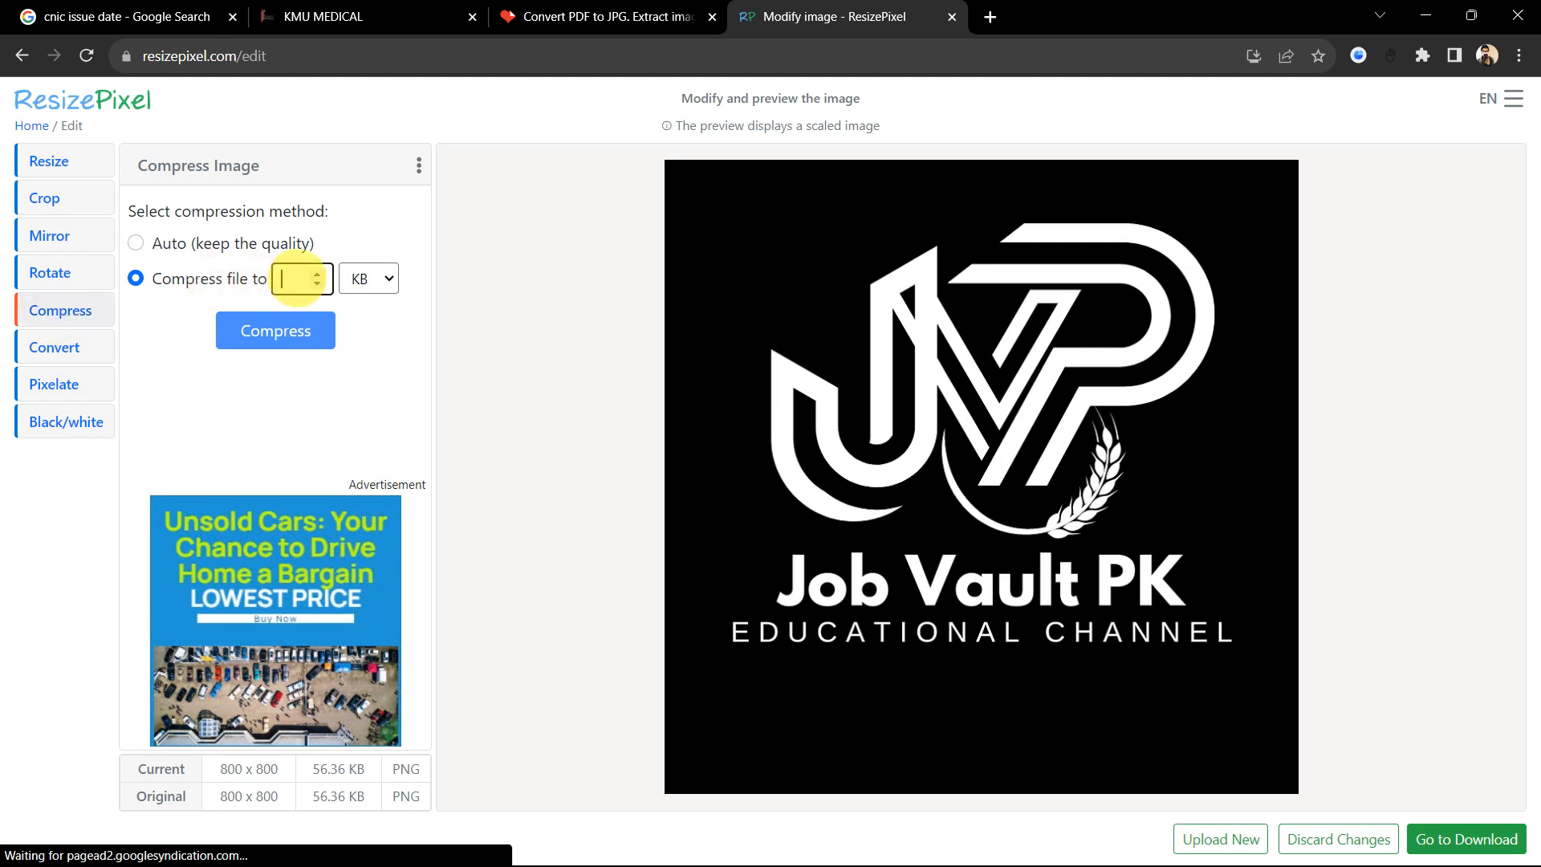
left_click(317, 16)
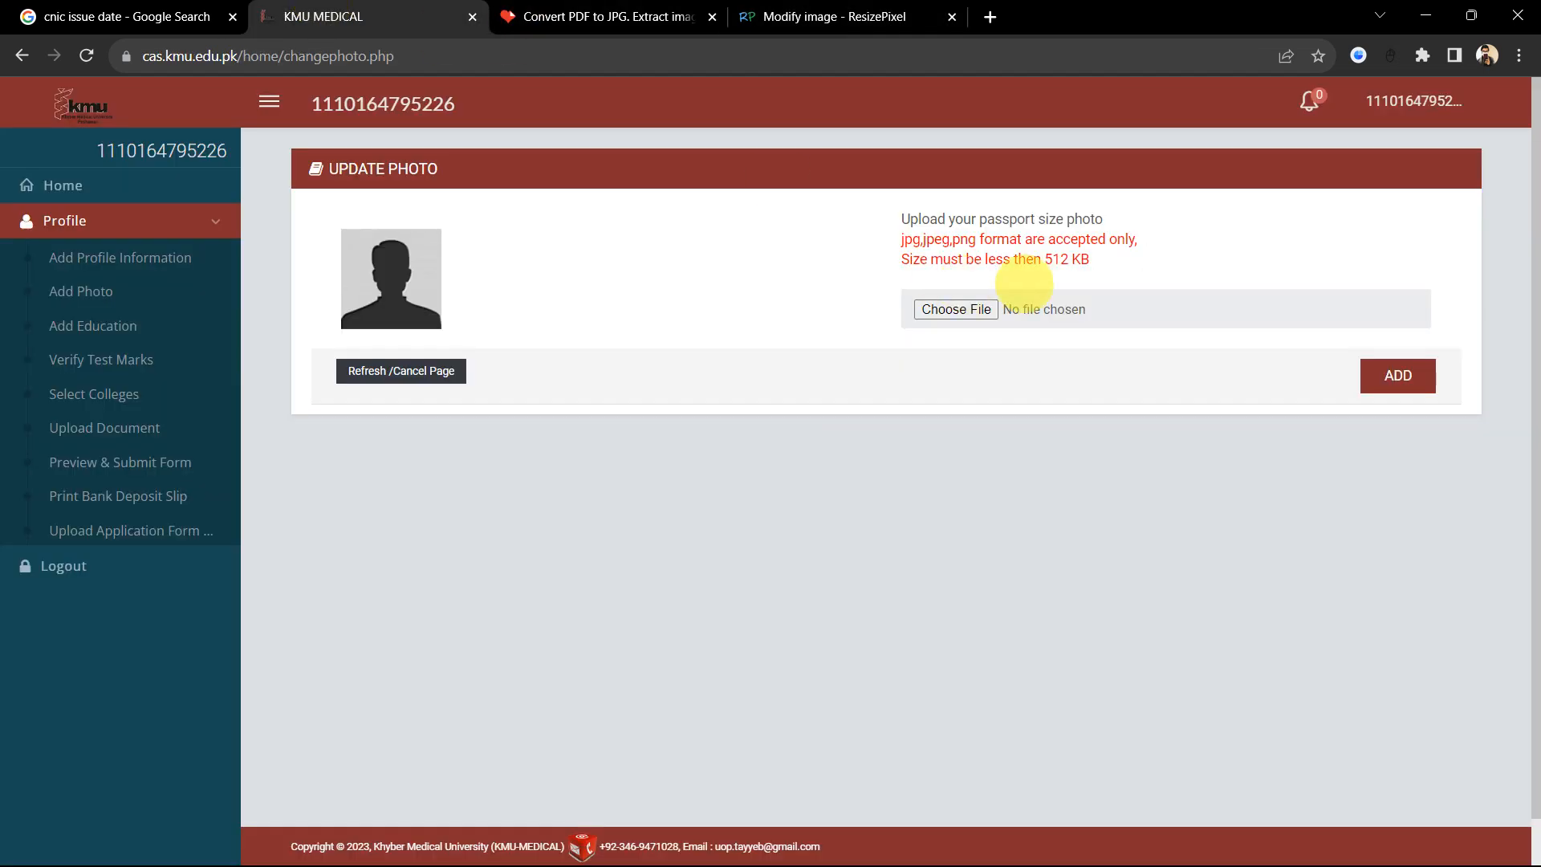
left_click(838, 16)
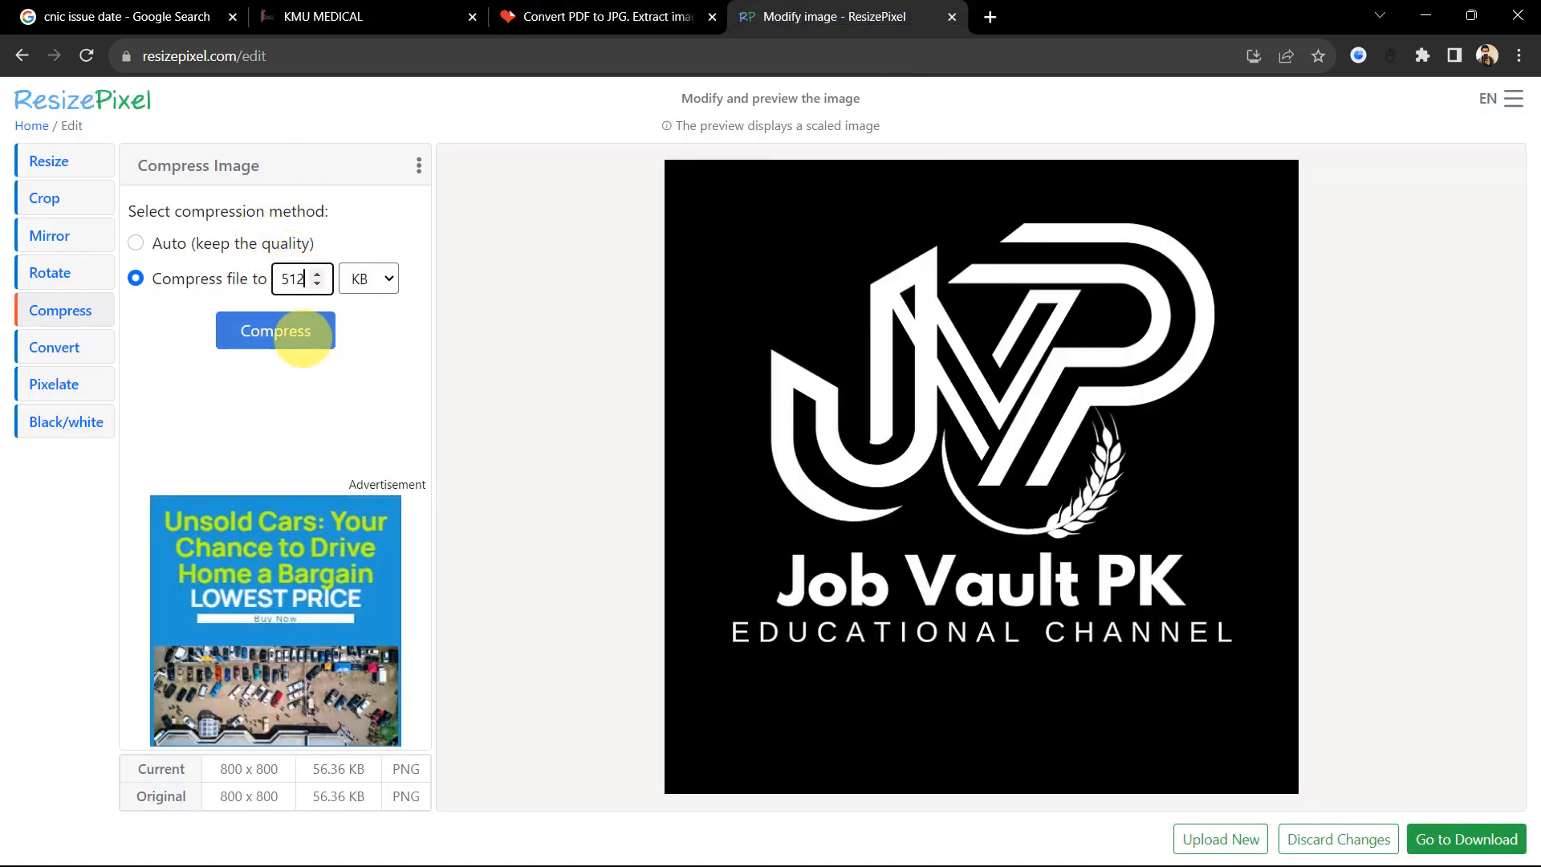
left_click(297, 330)
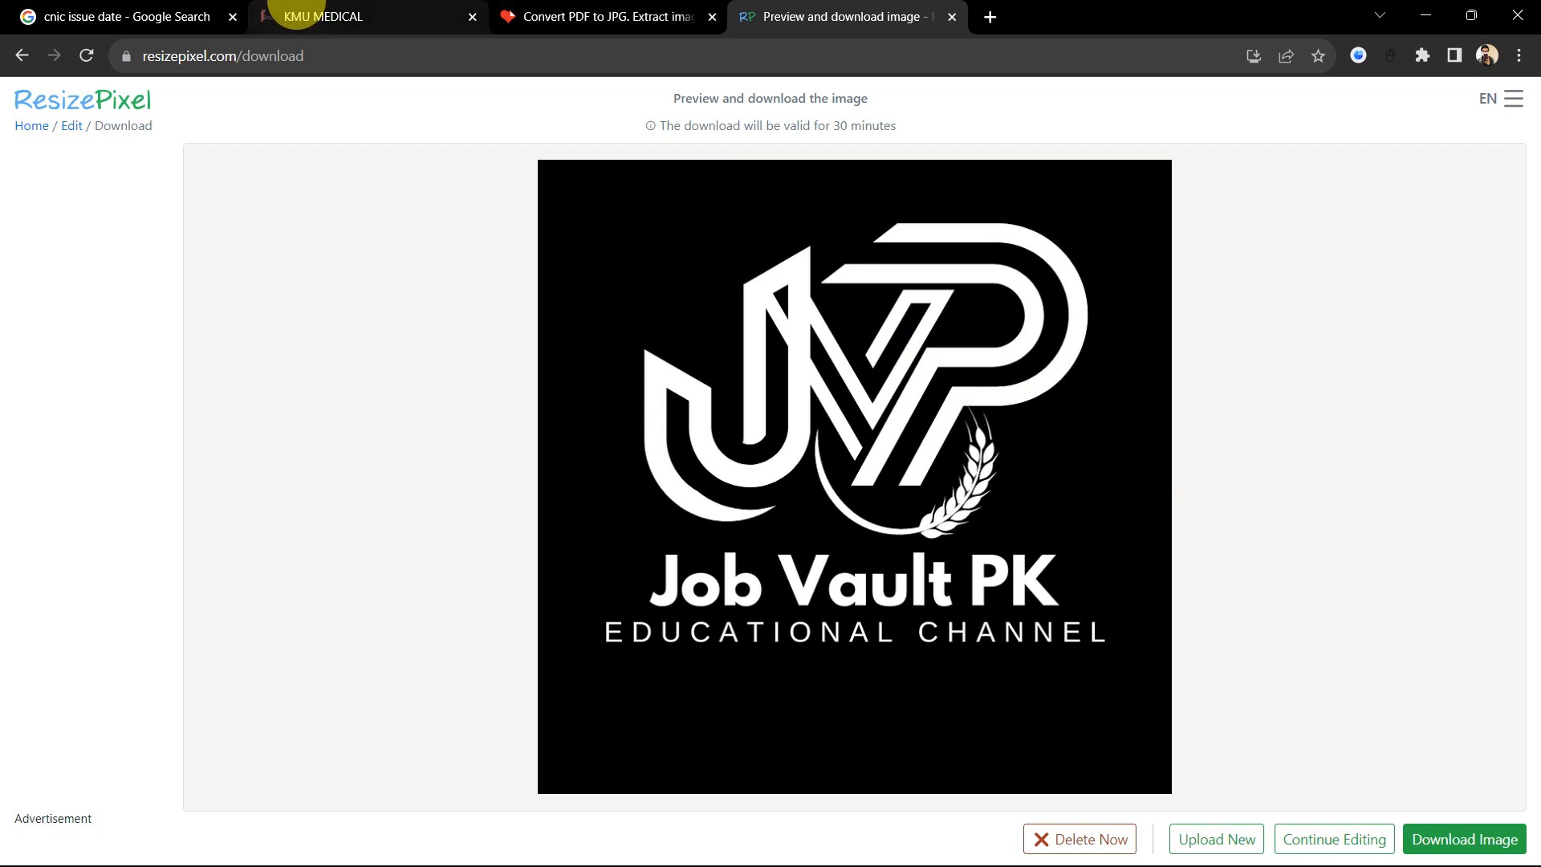
left_click(282, 14)
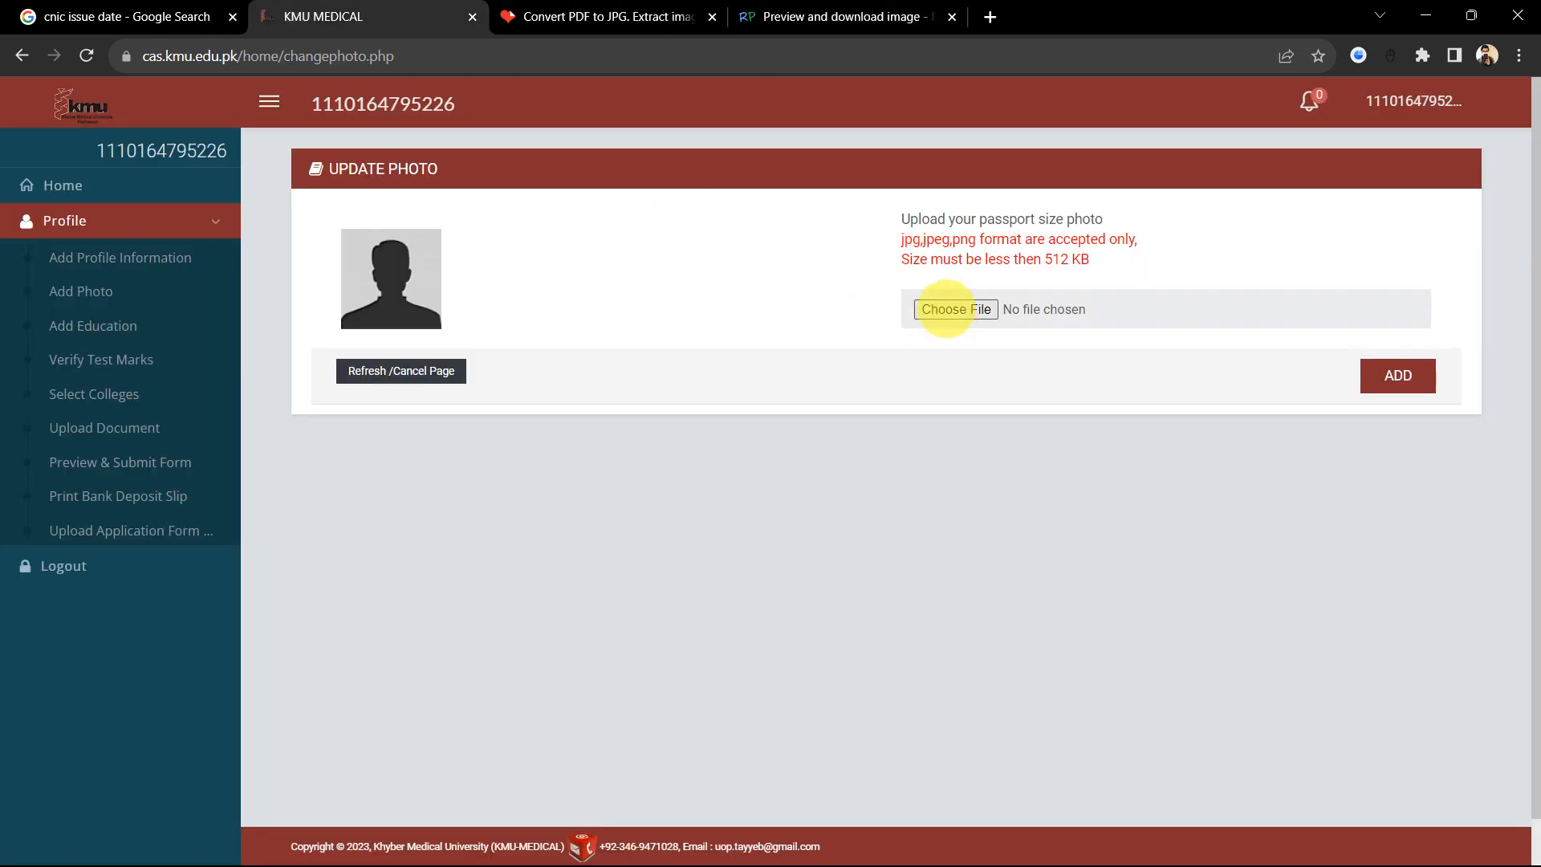
Step: Choose a photo file for the KMU Update Photo page, browsing the Downloads folder
left_click(947, 309)
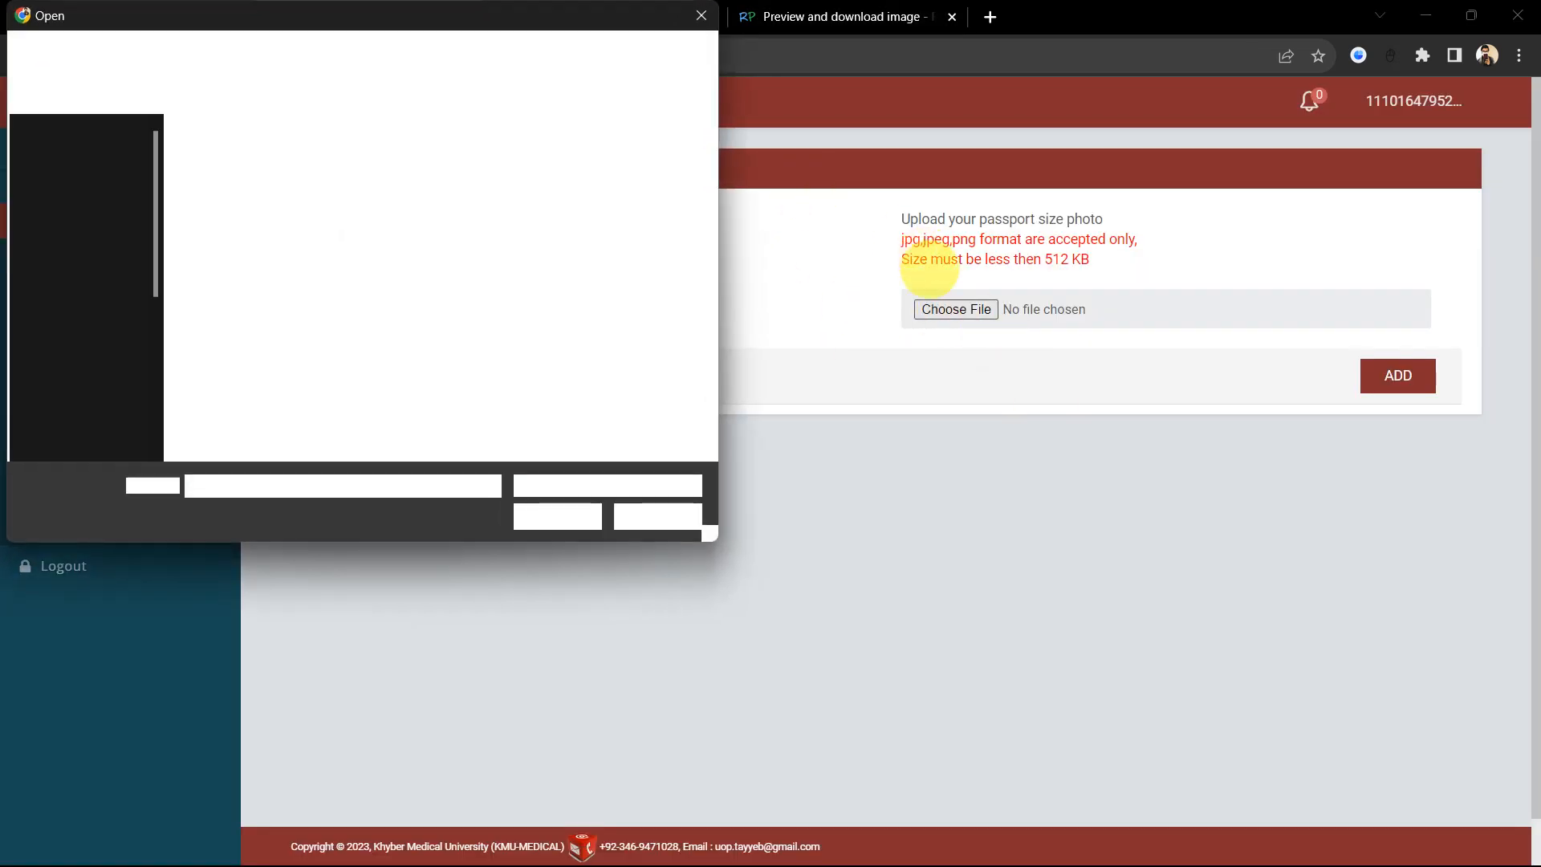
scroll(75, 273, "up", 5)
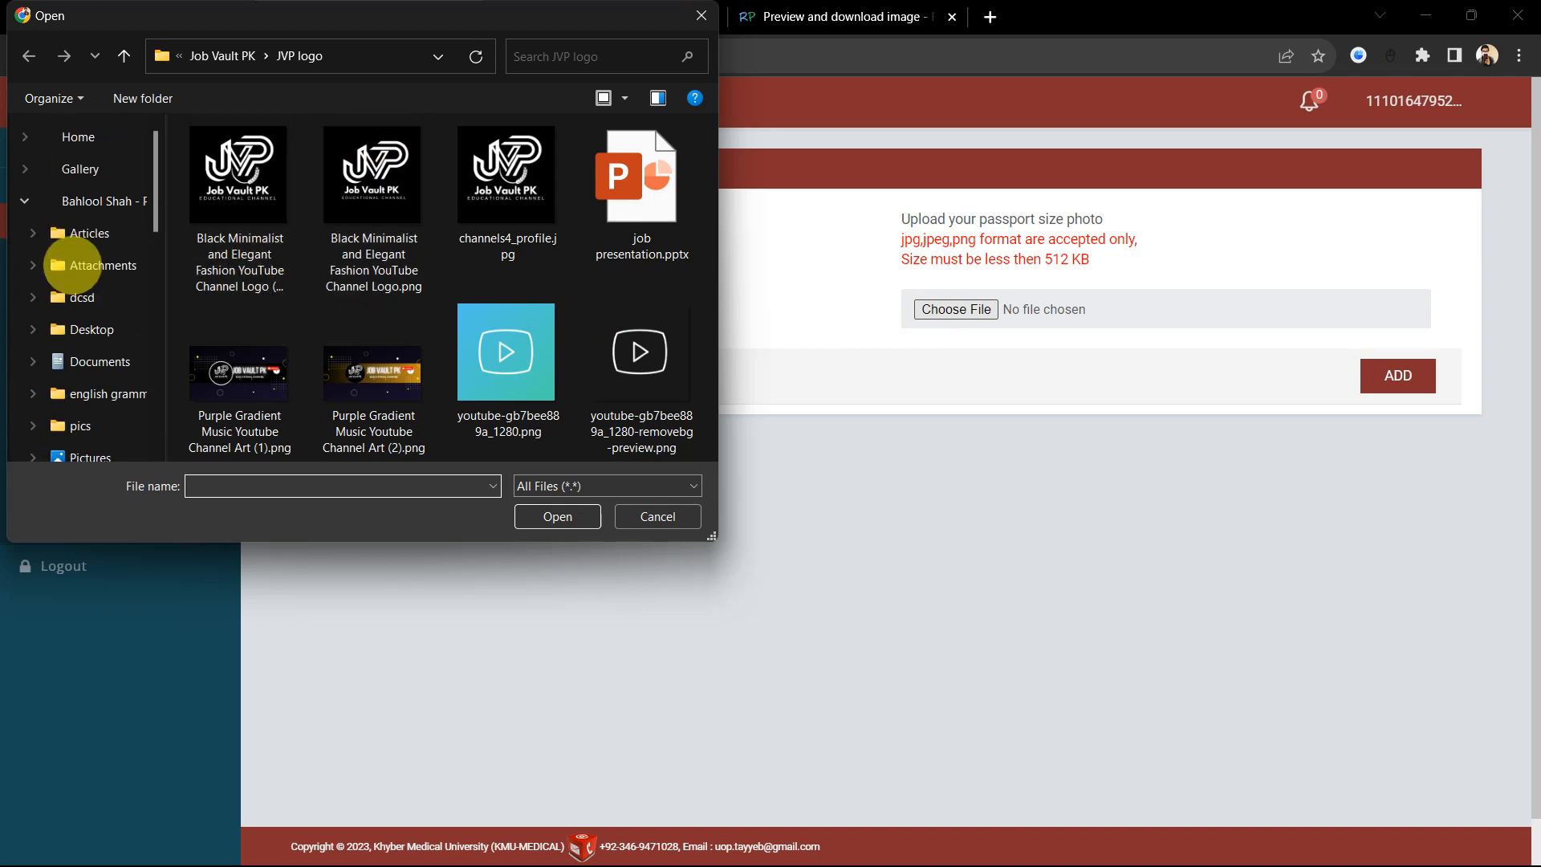
scroll(104, 257, "down", 2)
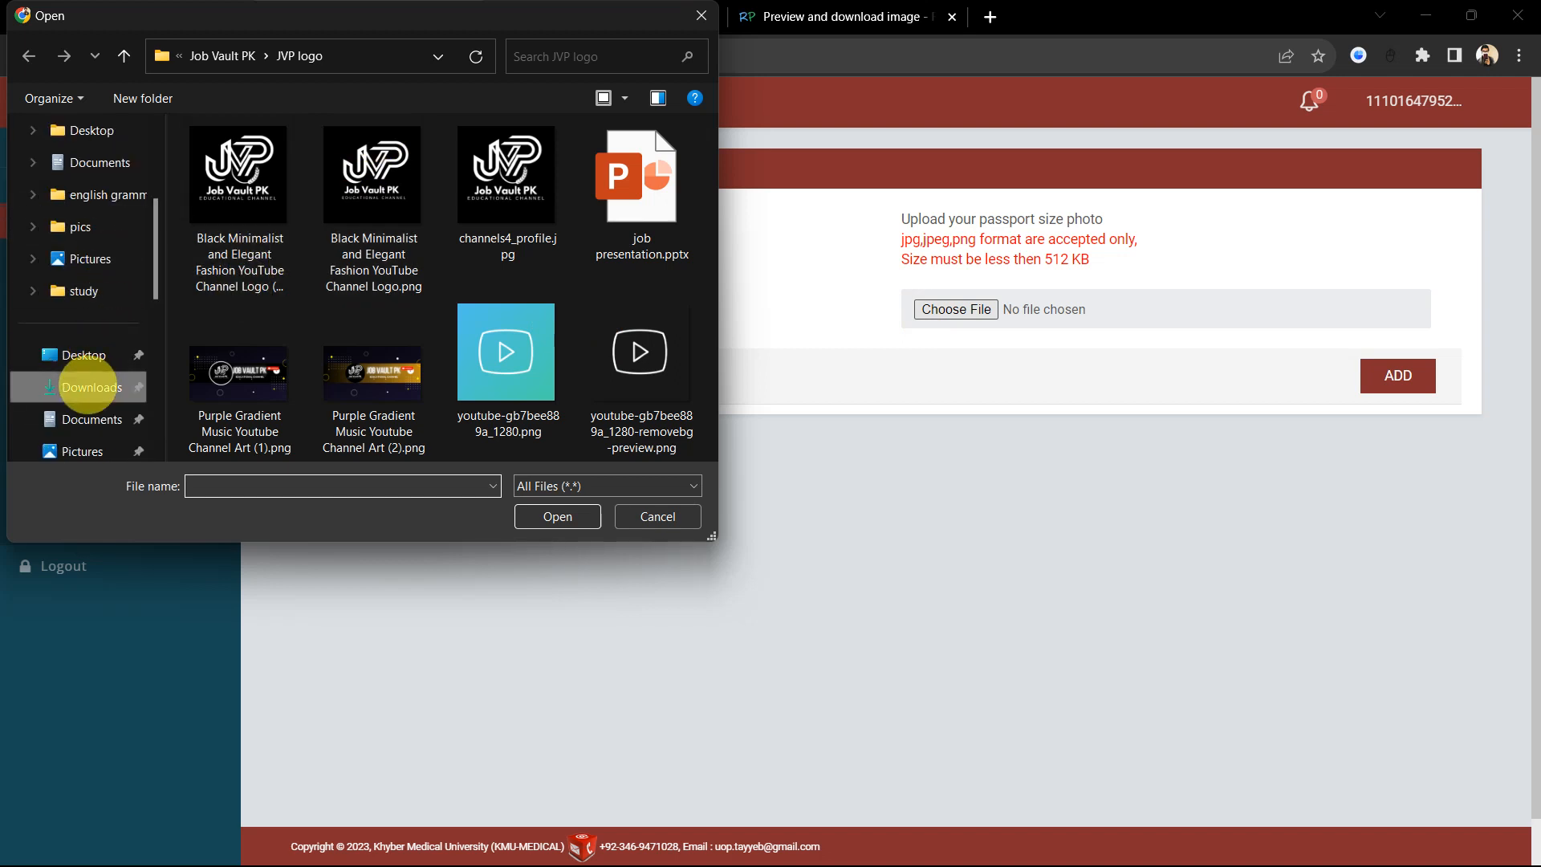
left_click(86, 387)
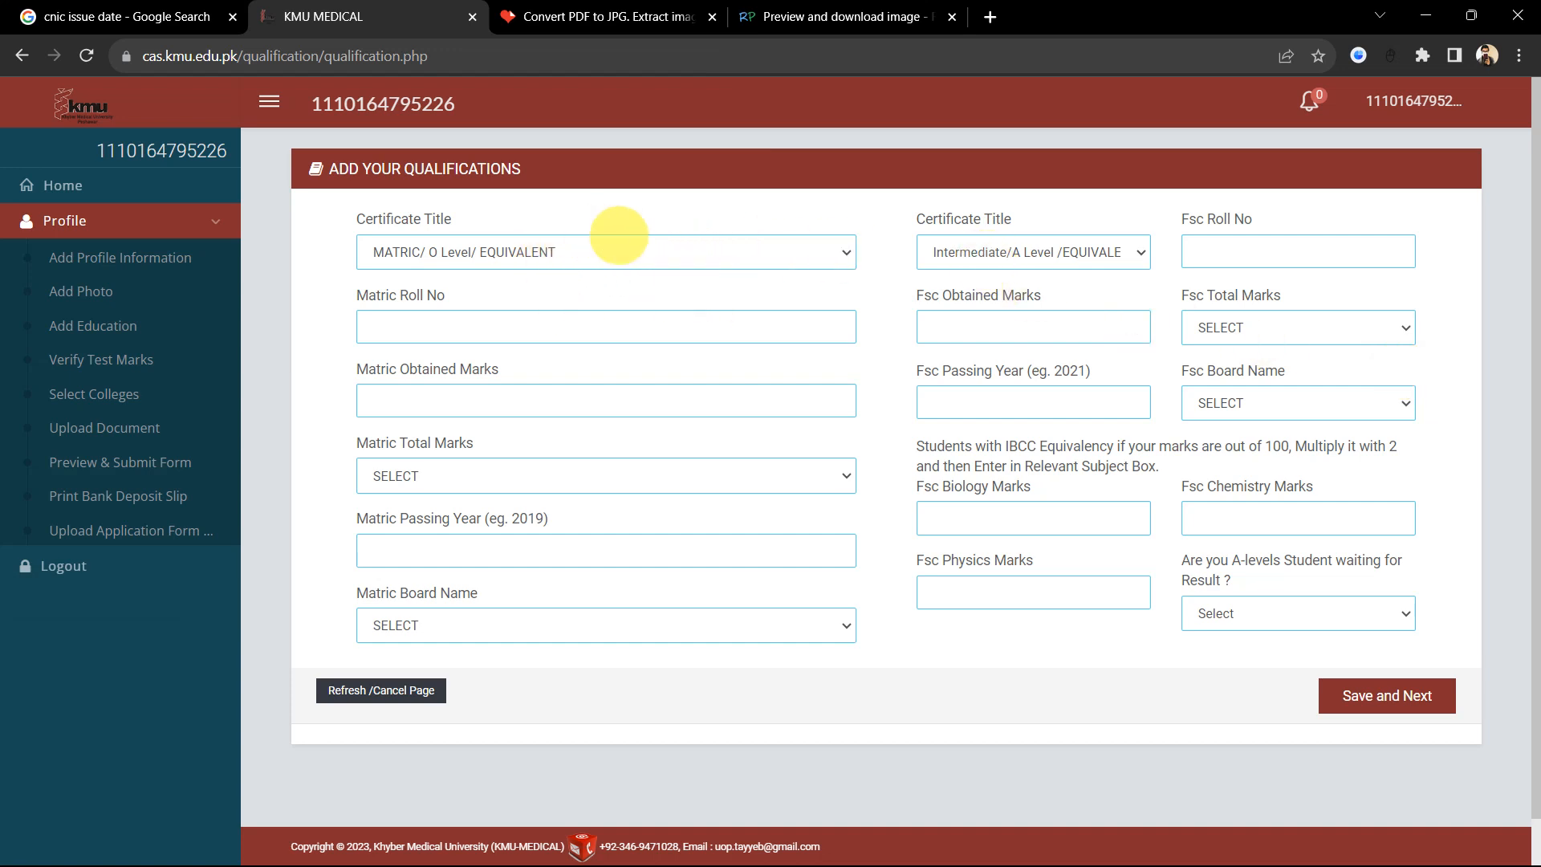
Step: Keep the MATRIC/O Level and Intermediate/A Level certificate titles and fill in the matric roll number
left_click(630, 249)
left_click(569, 253)
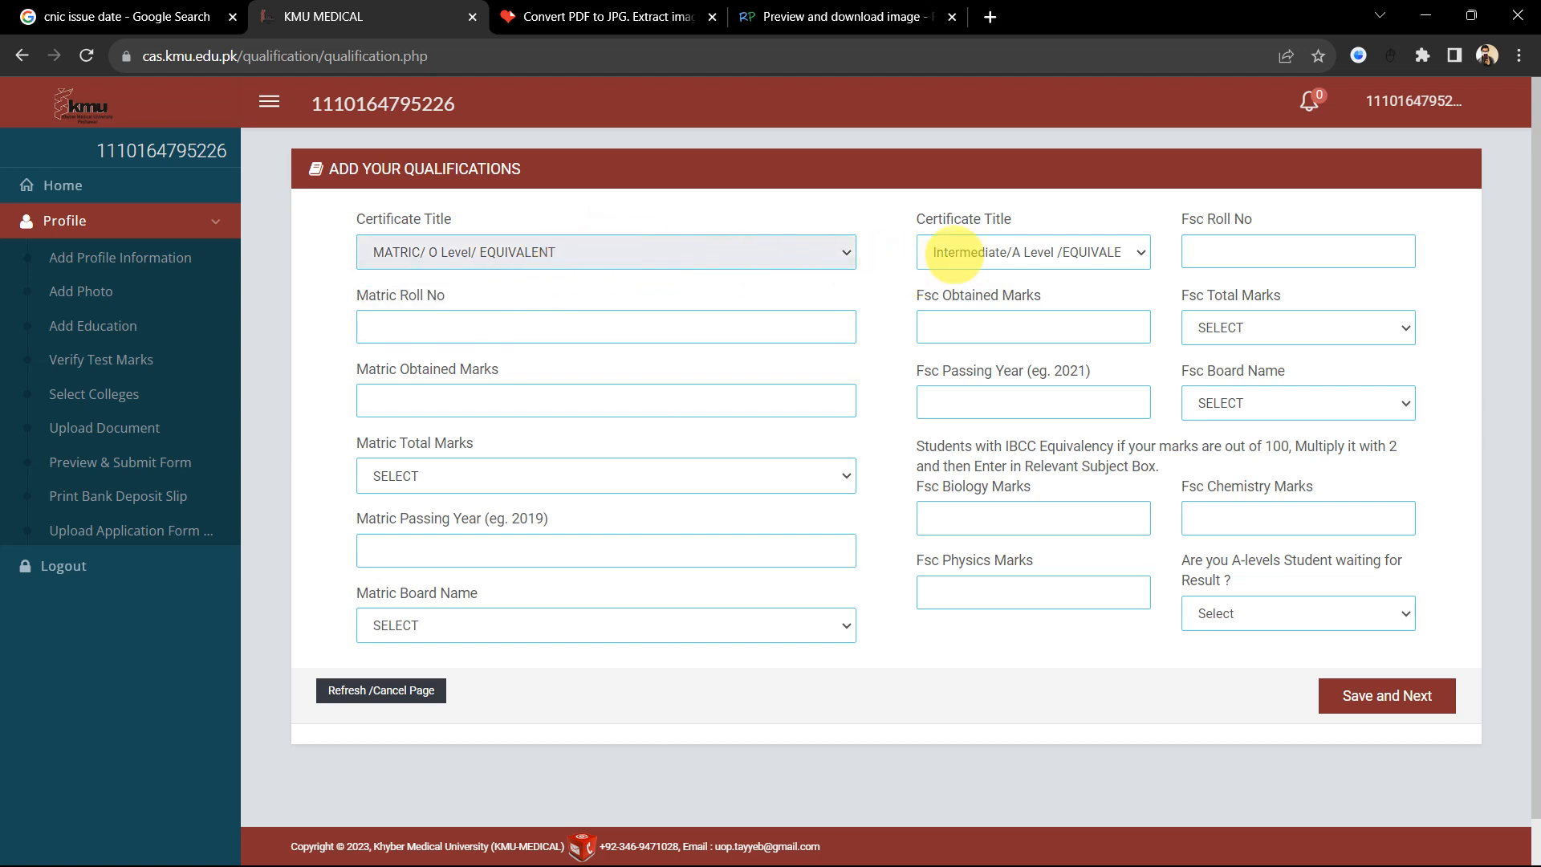
left_click(1020, 253)
left_click(1019, 252)
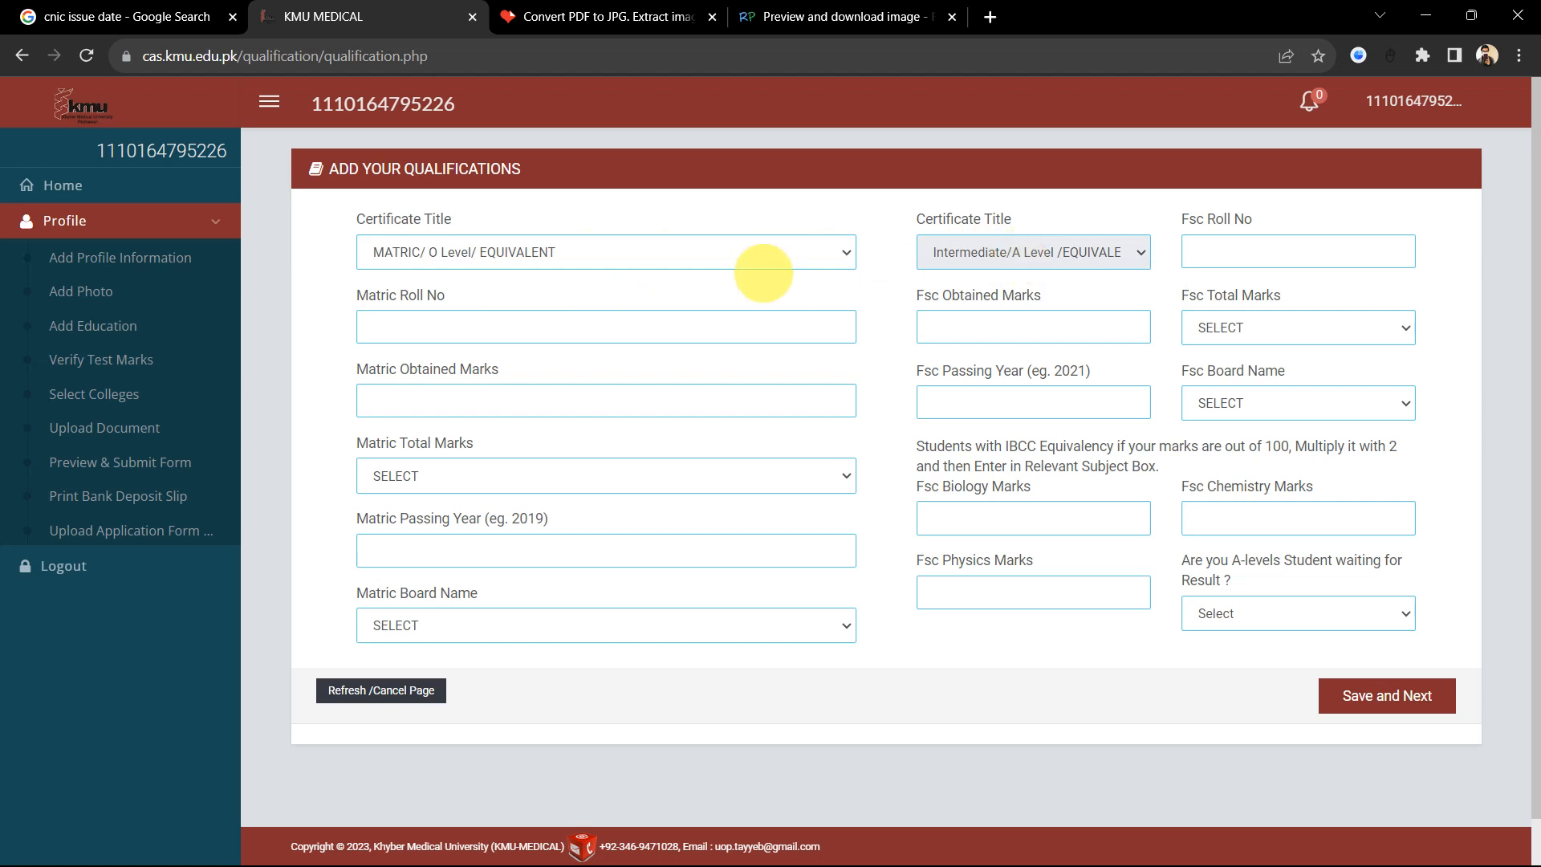
left_click(585, 320)
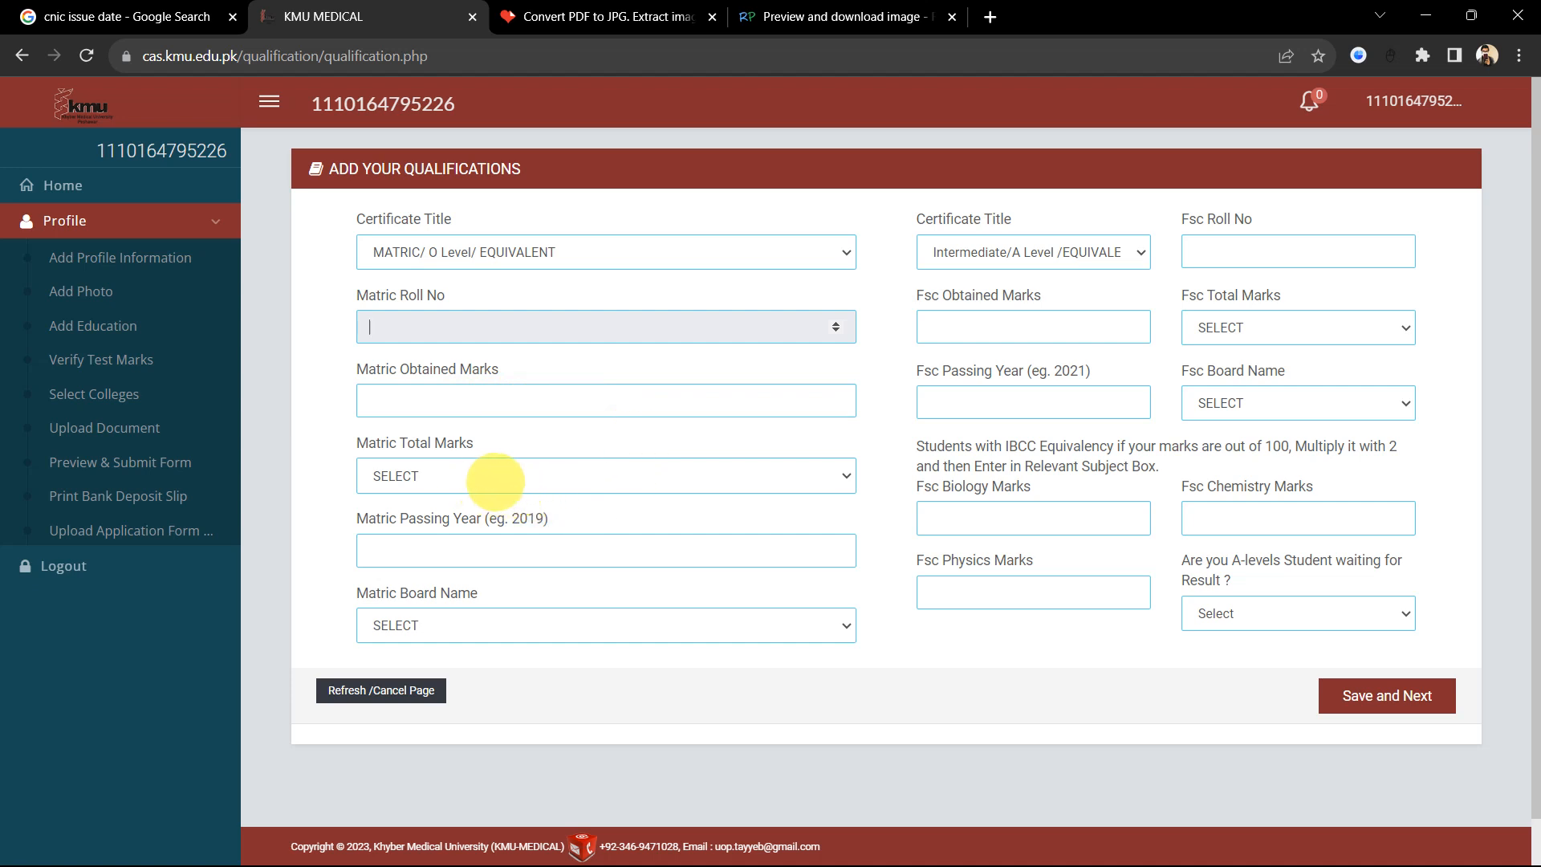
Step: Enter matric total marks 1100, obtained 953, passing year 2020 and the Peshawar board
left_click(493, 477)
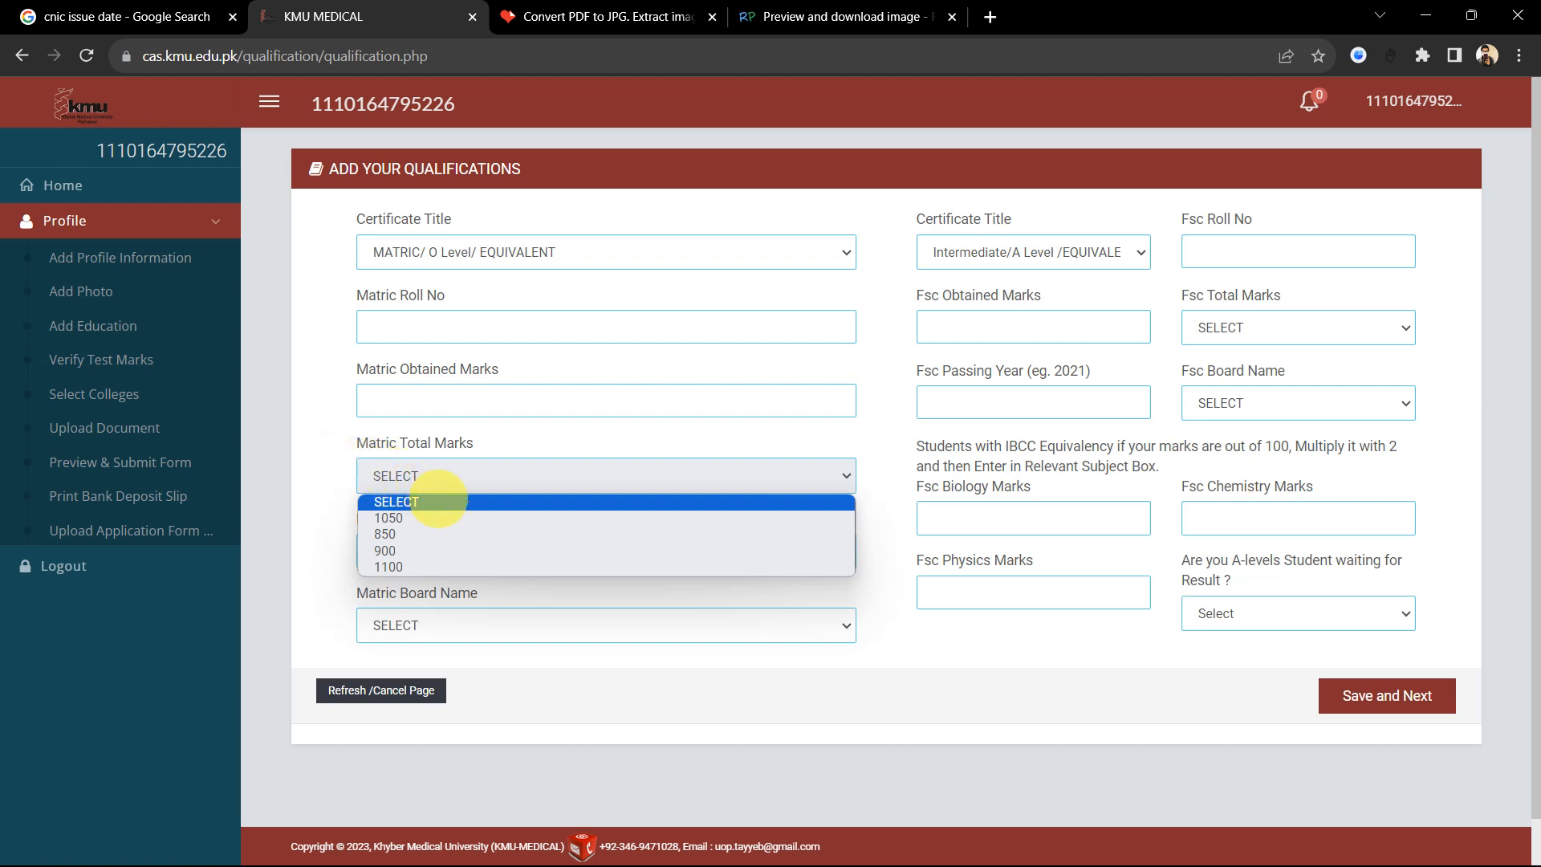
left_click(395, 565)
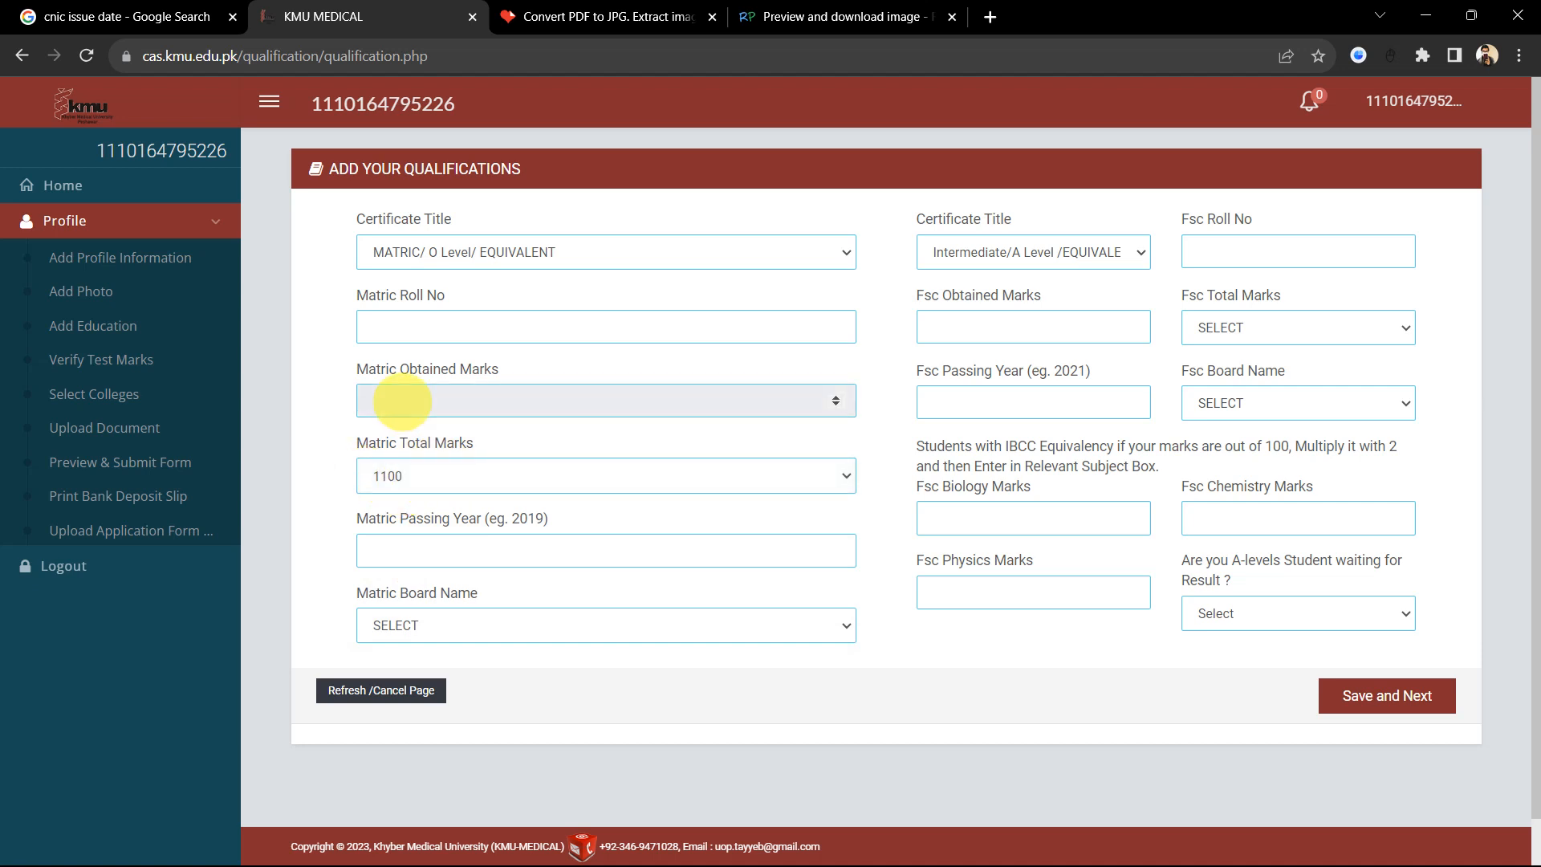
left_click(309, 411)
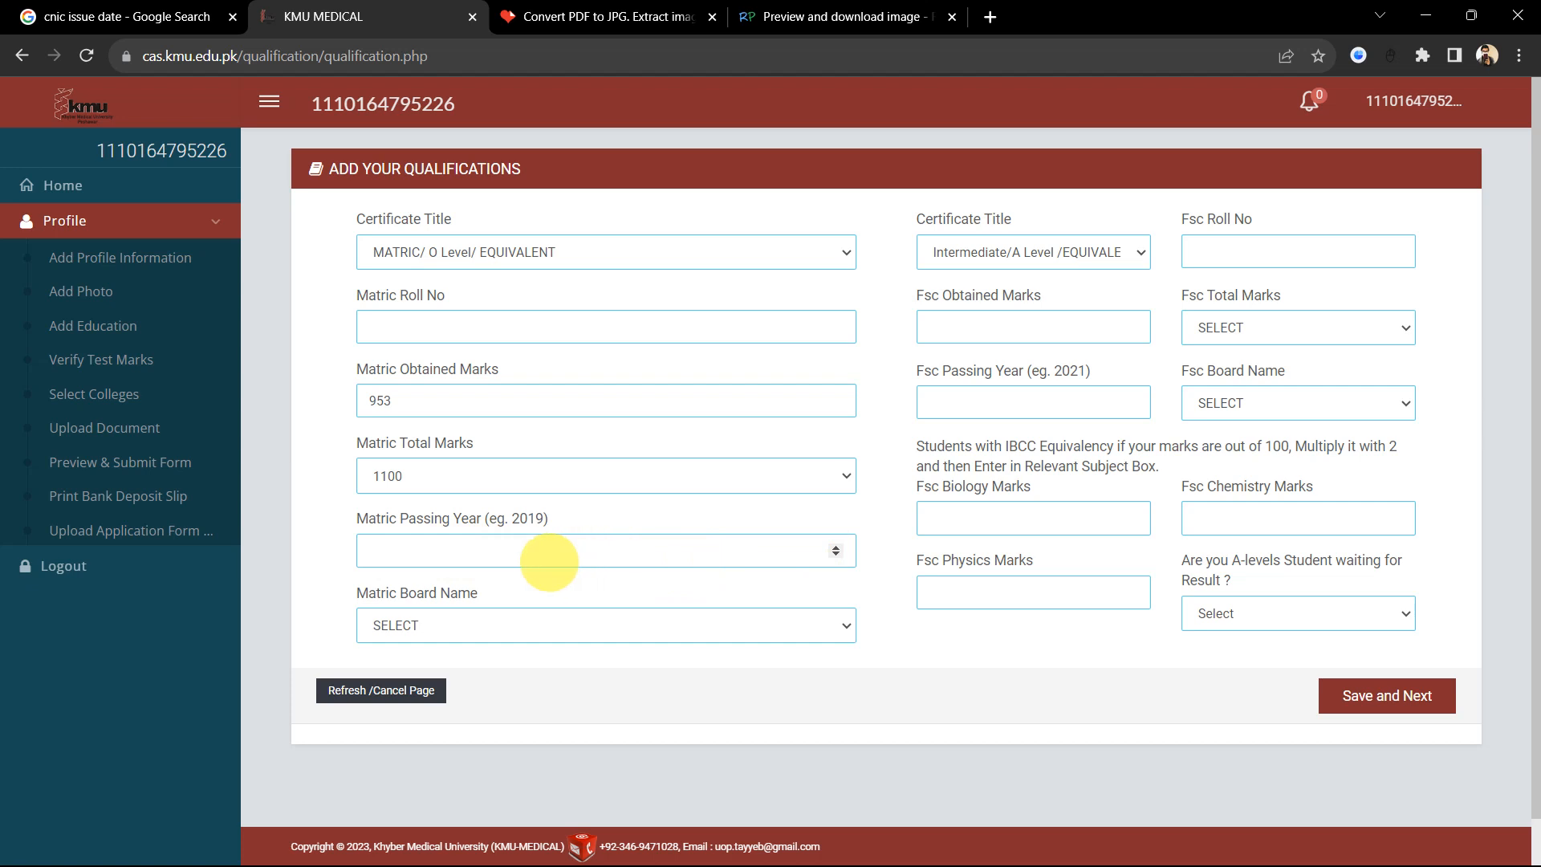
left_click(504, 556)
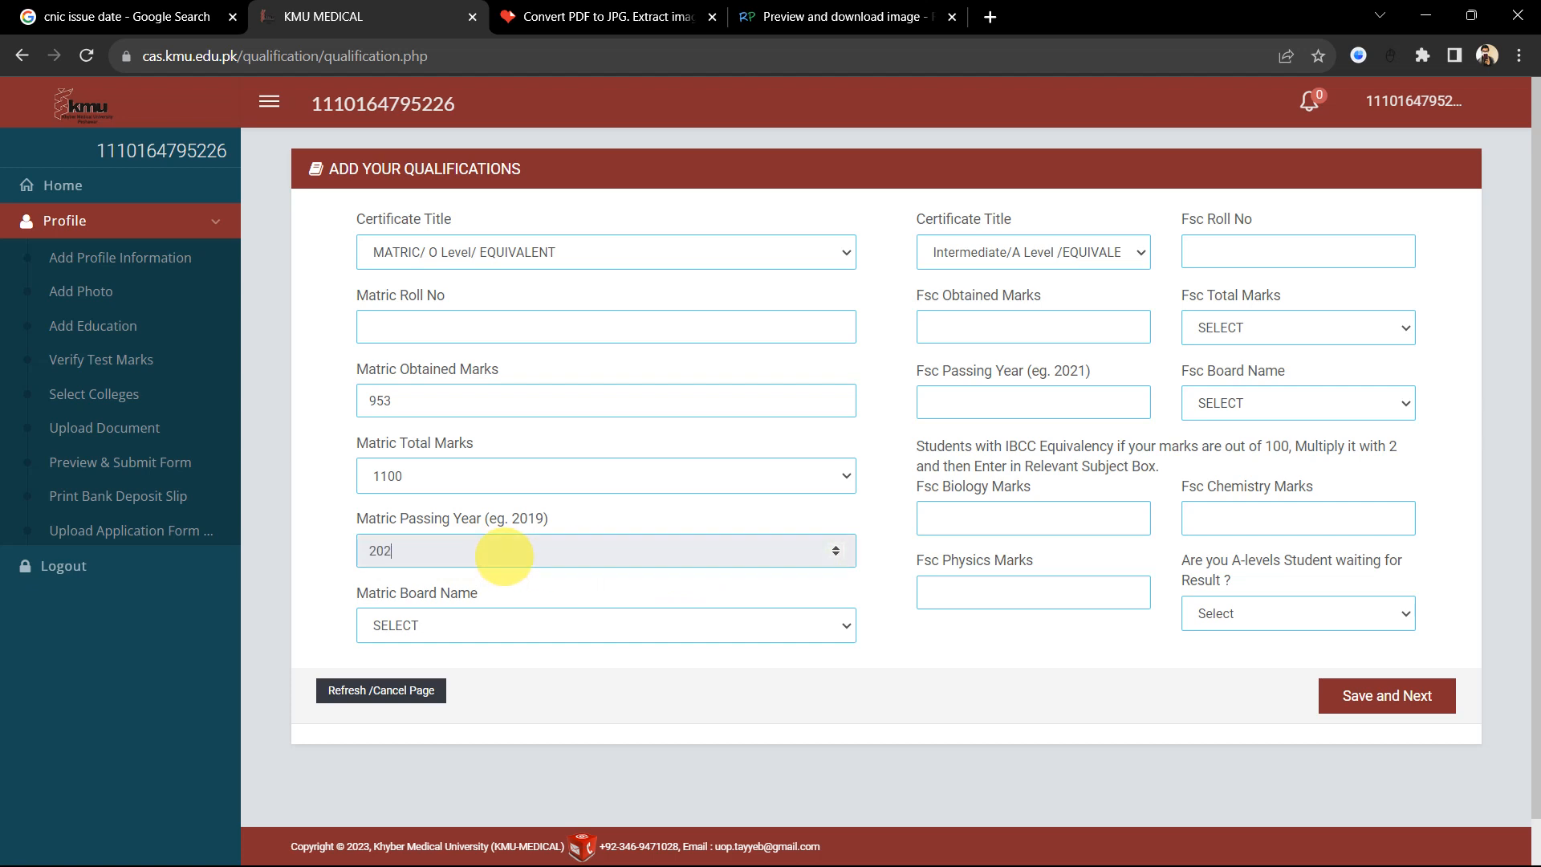
left_click(572, 623)
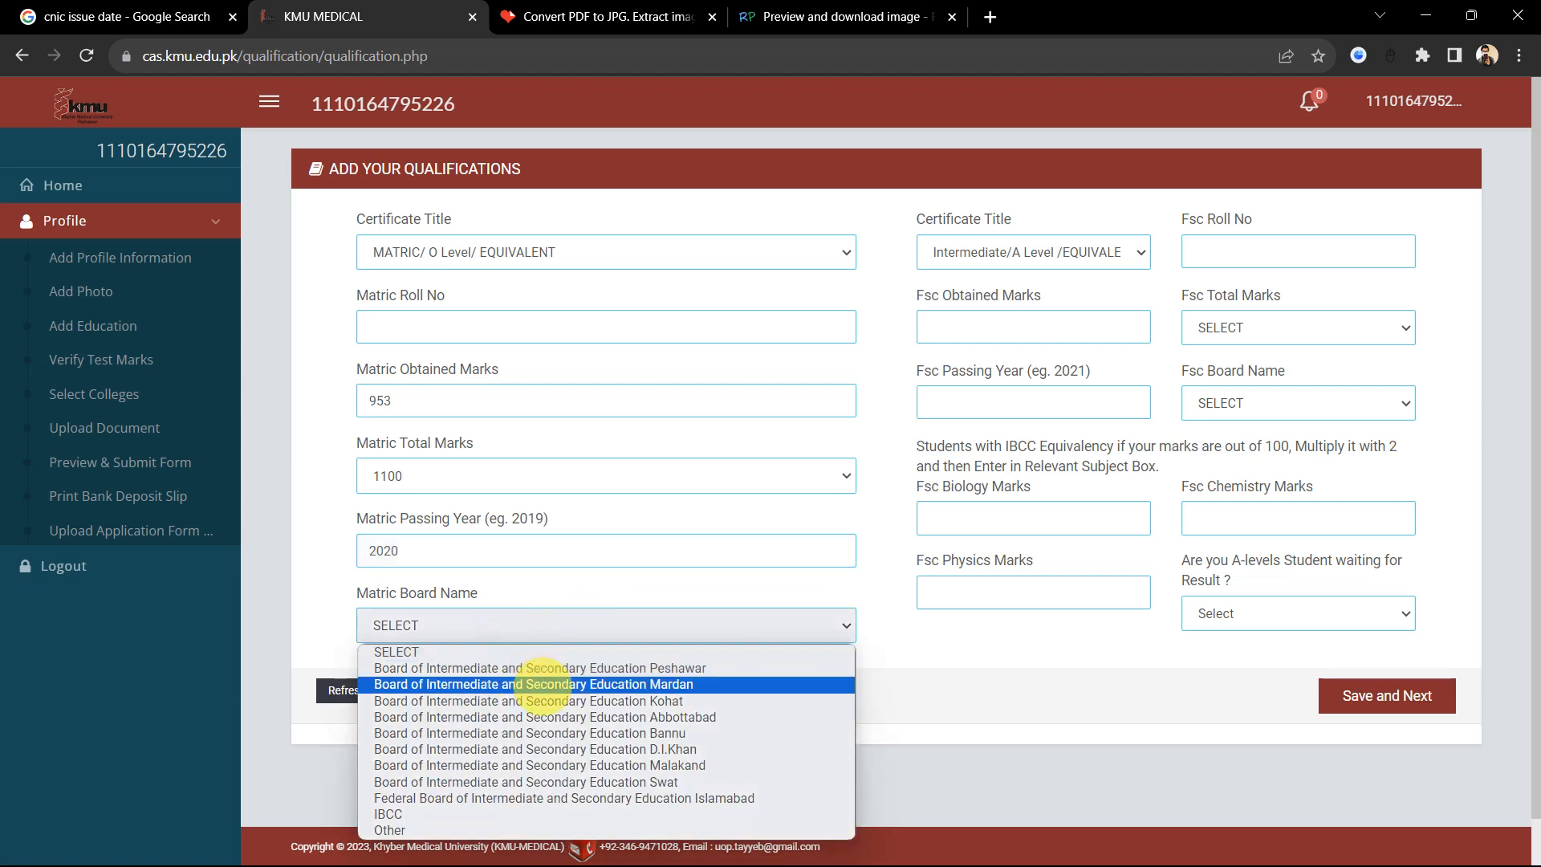
left_click(556, 731)
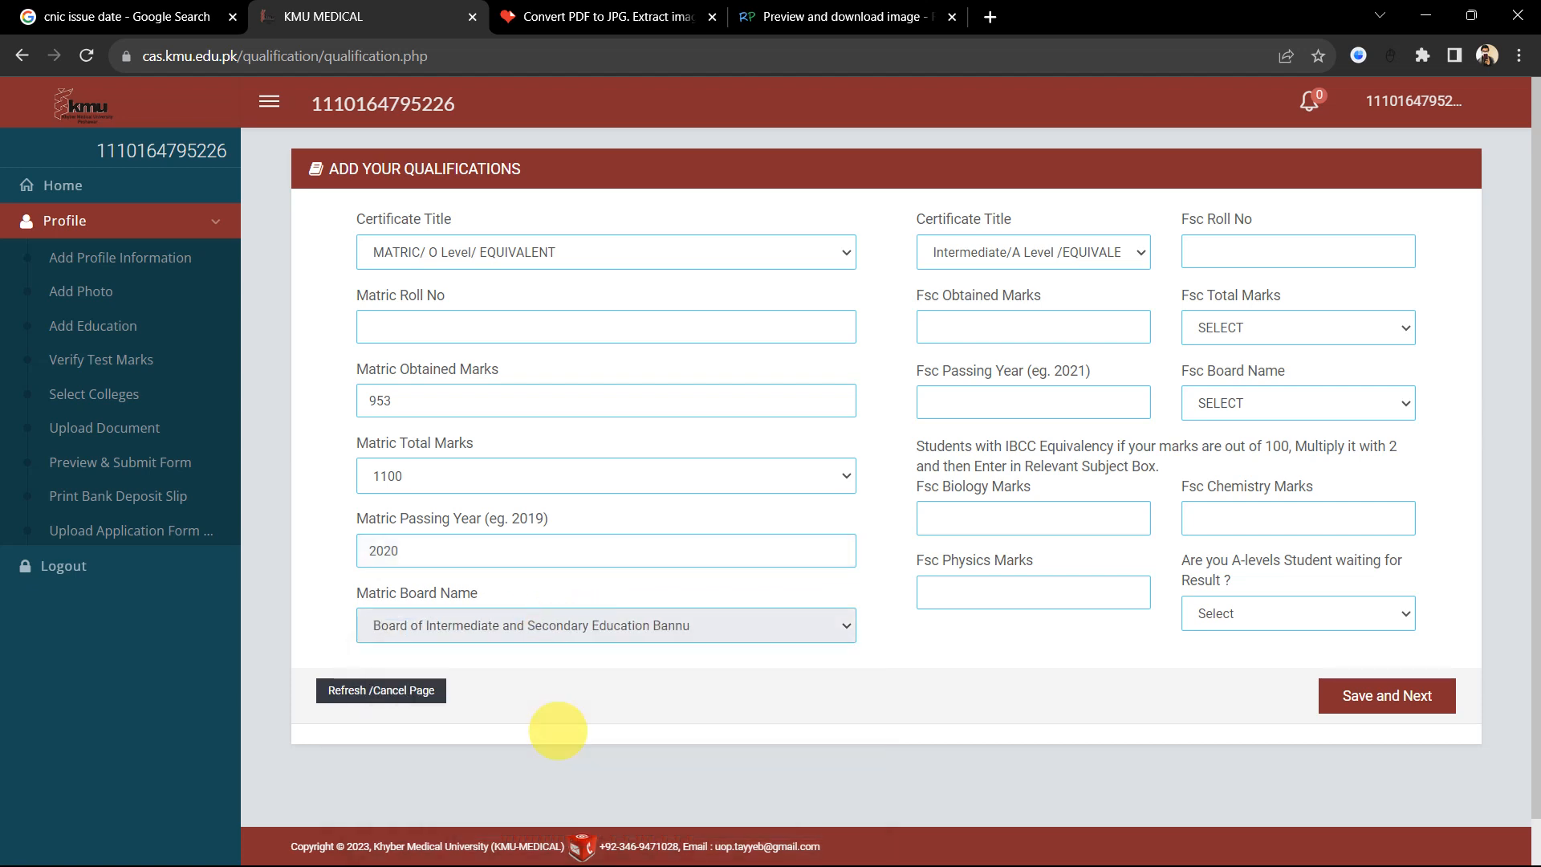
left_click(529, 627)
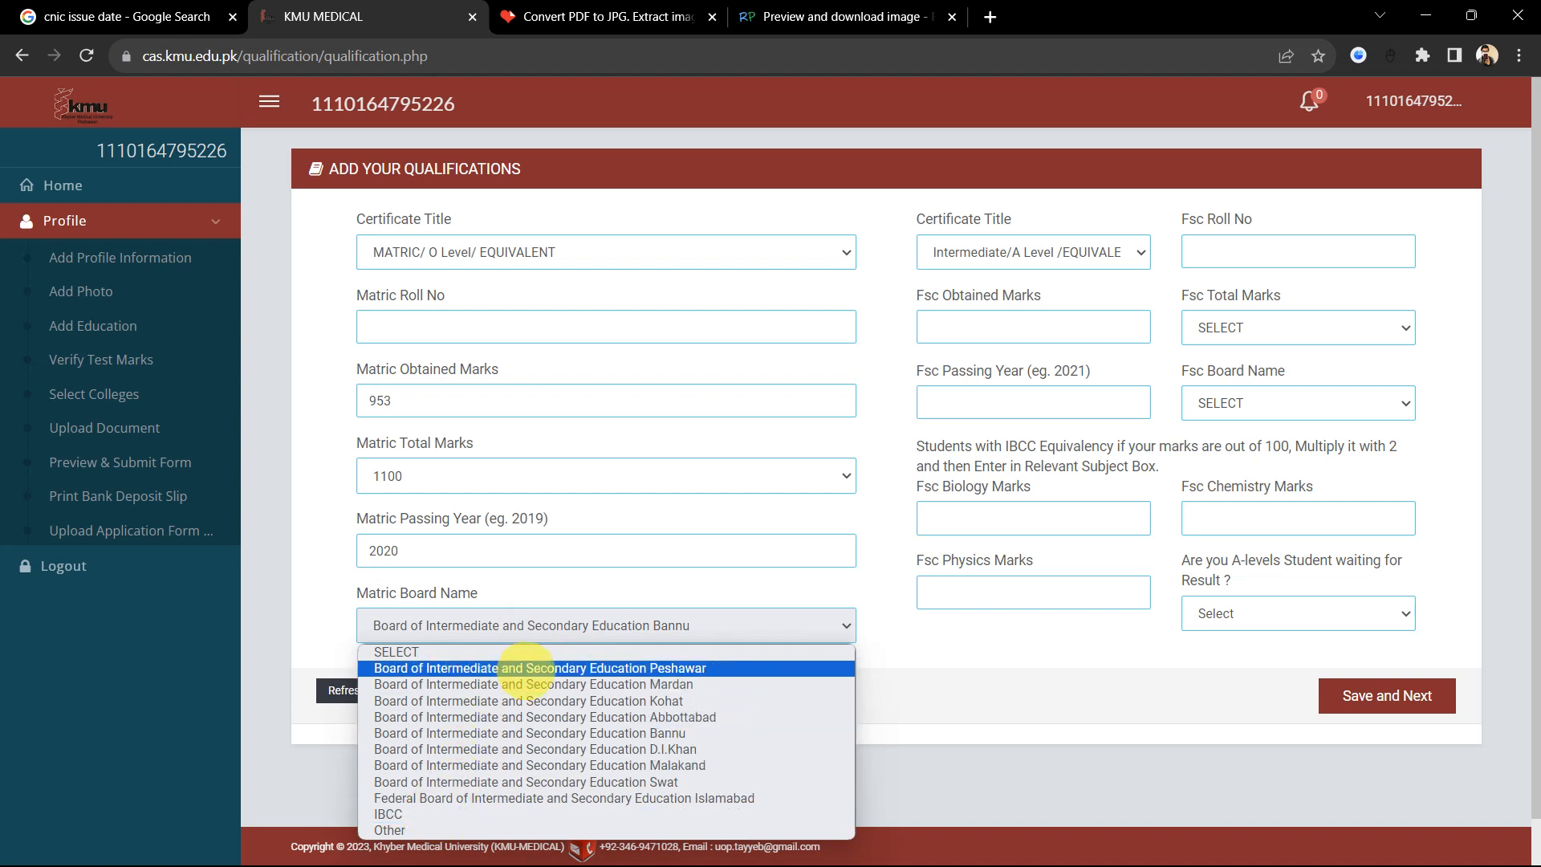
left_click(523, 669)
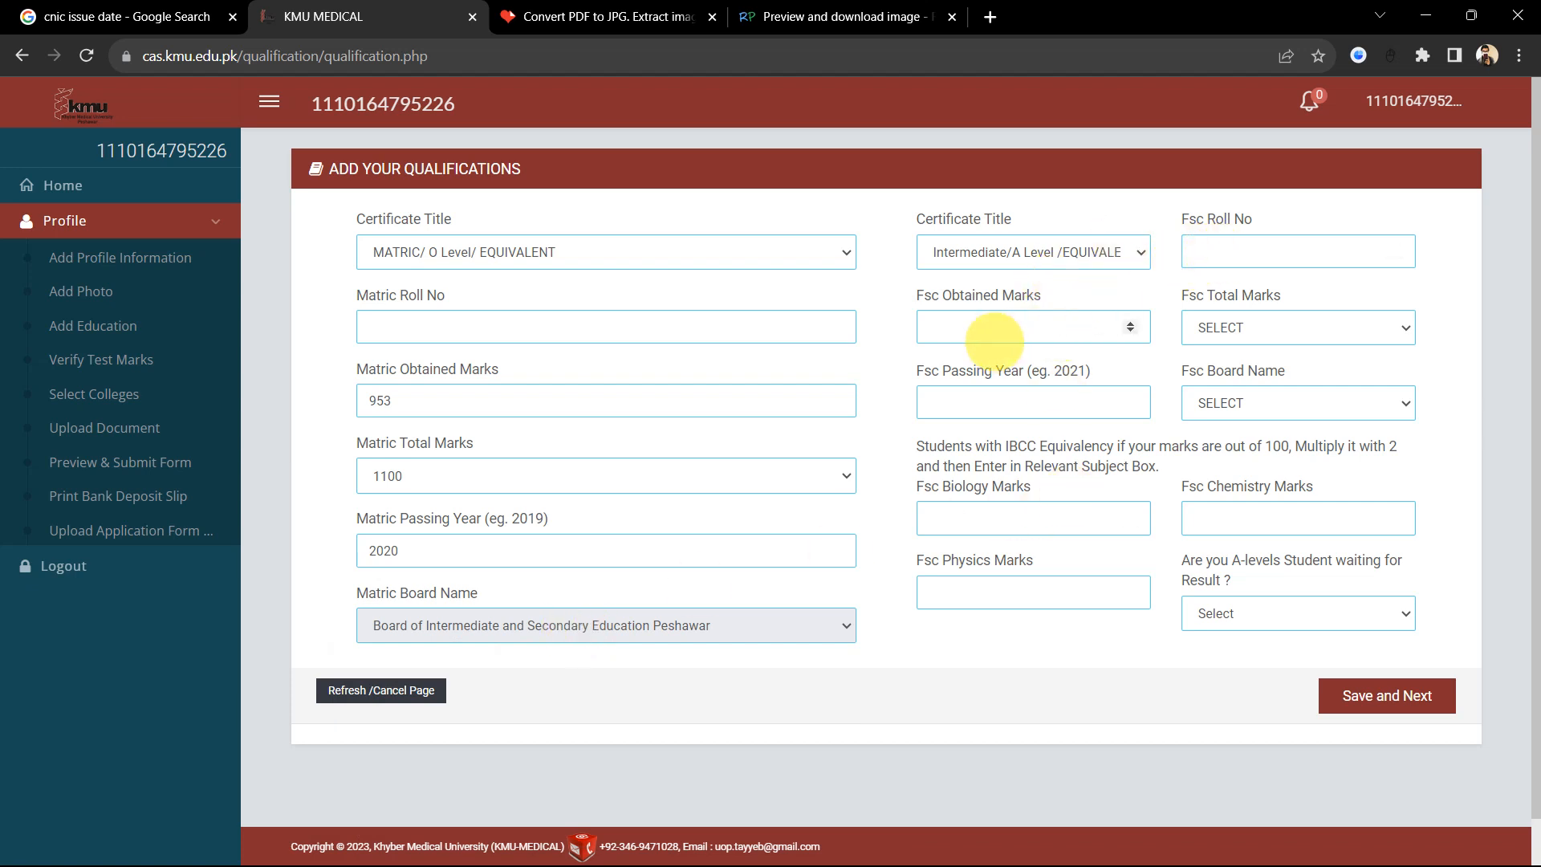
Step: Set FSc total marks to 1100, passing year 2023 and the Peshawar board
left_click(1253, 327)
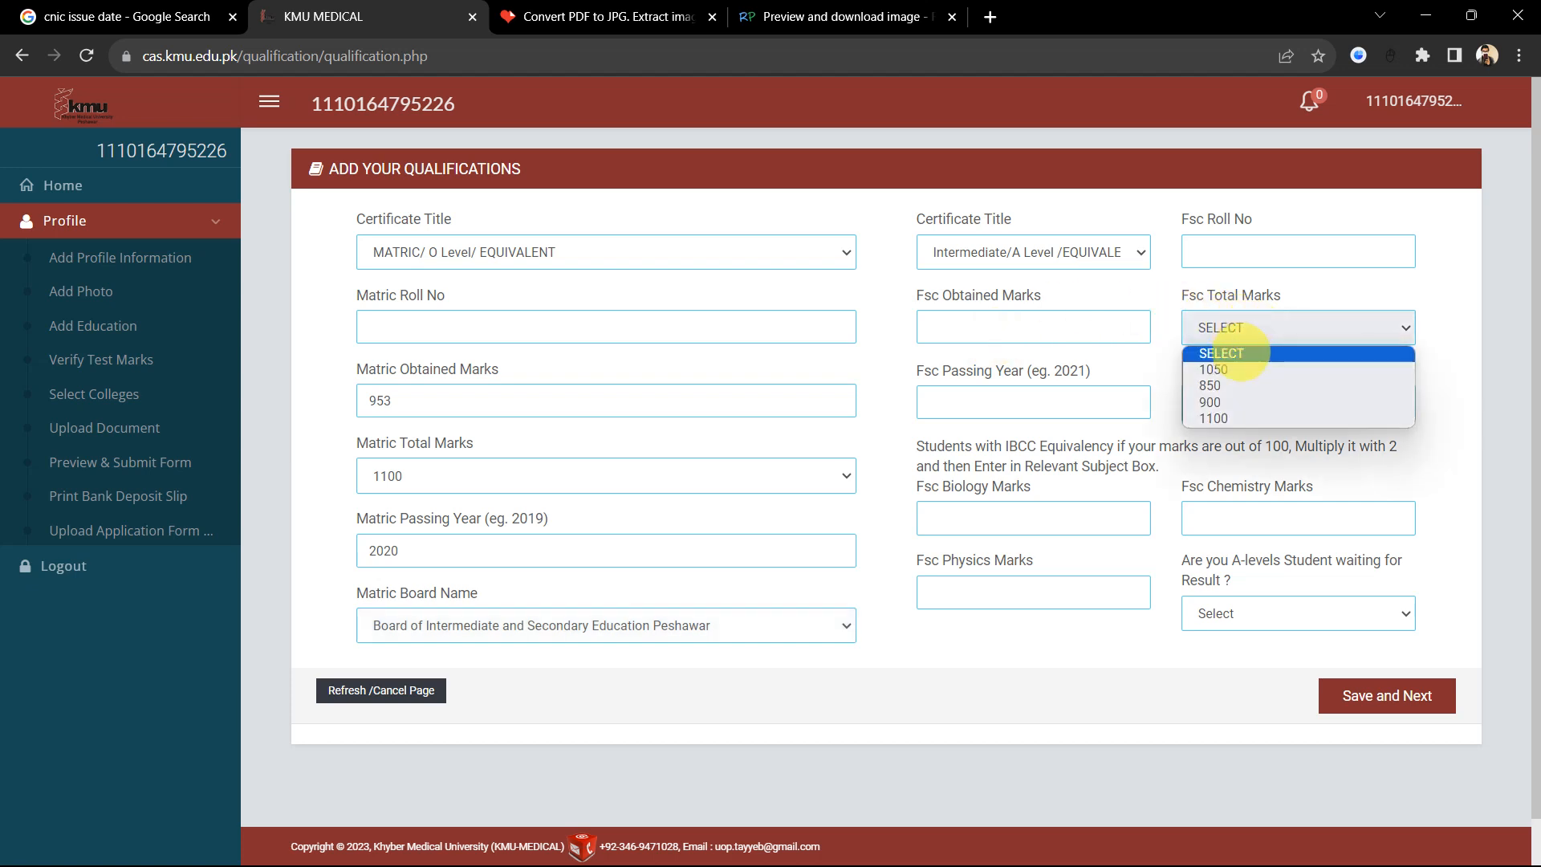
left_click(1247, 414)
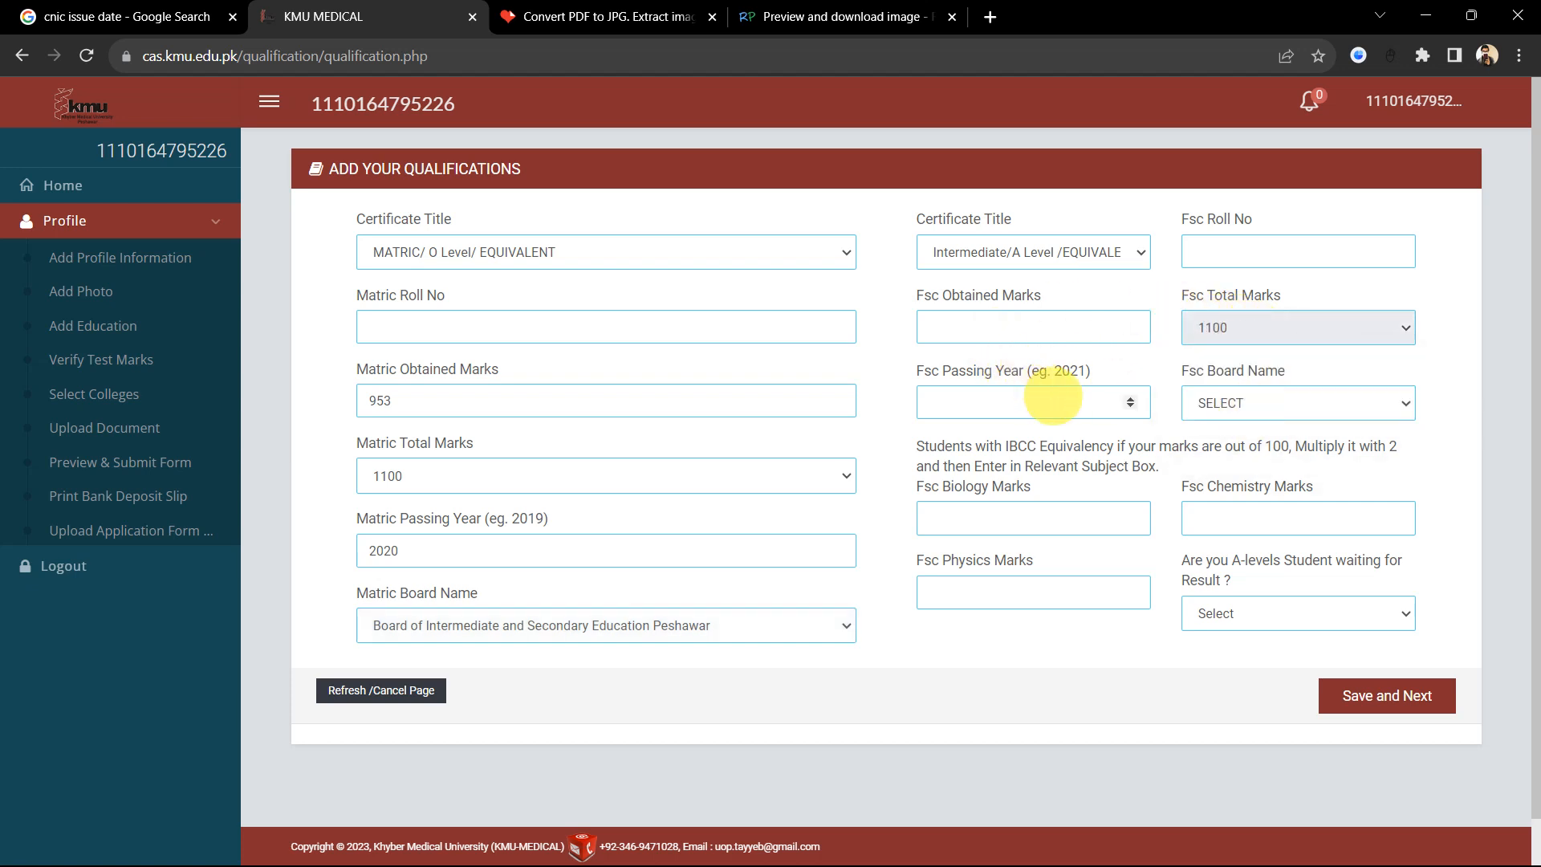
left_click(1052, 396)
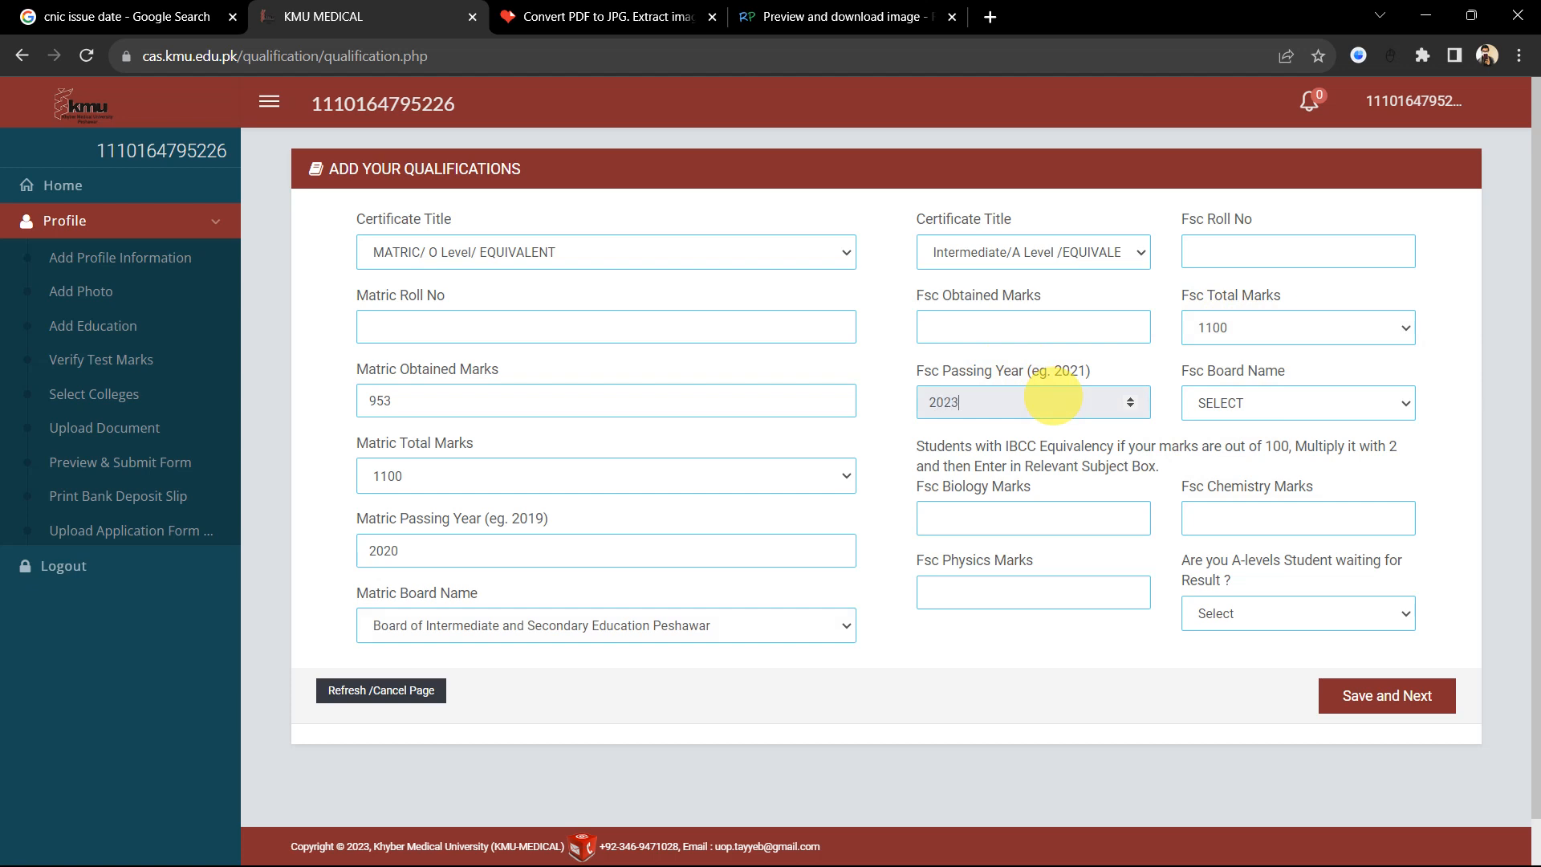
left_click(1298, 403)
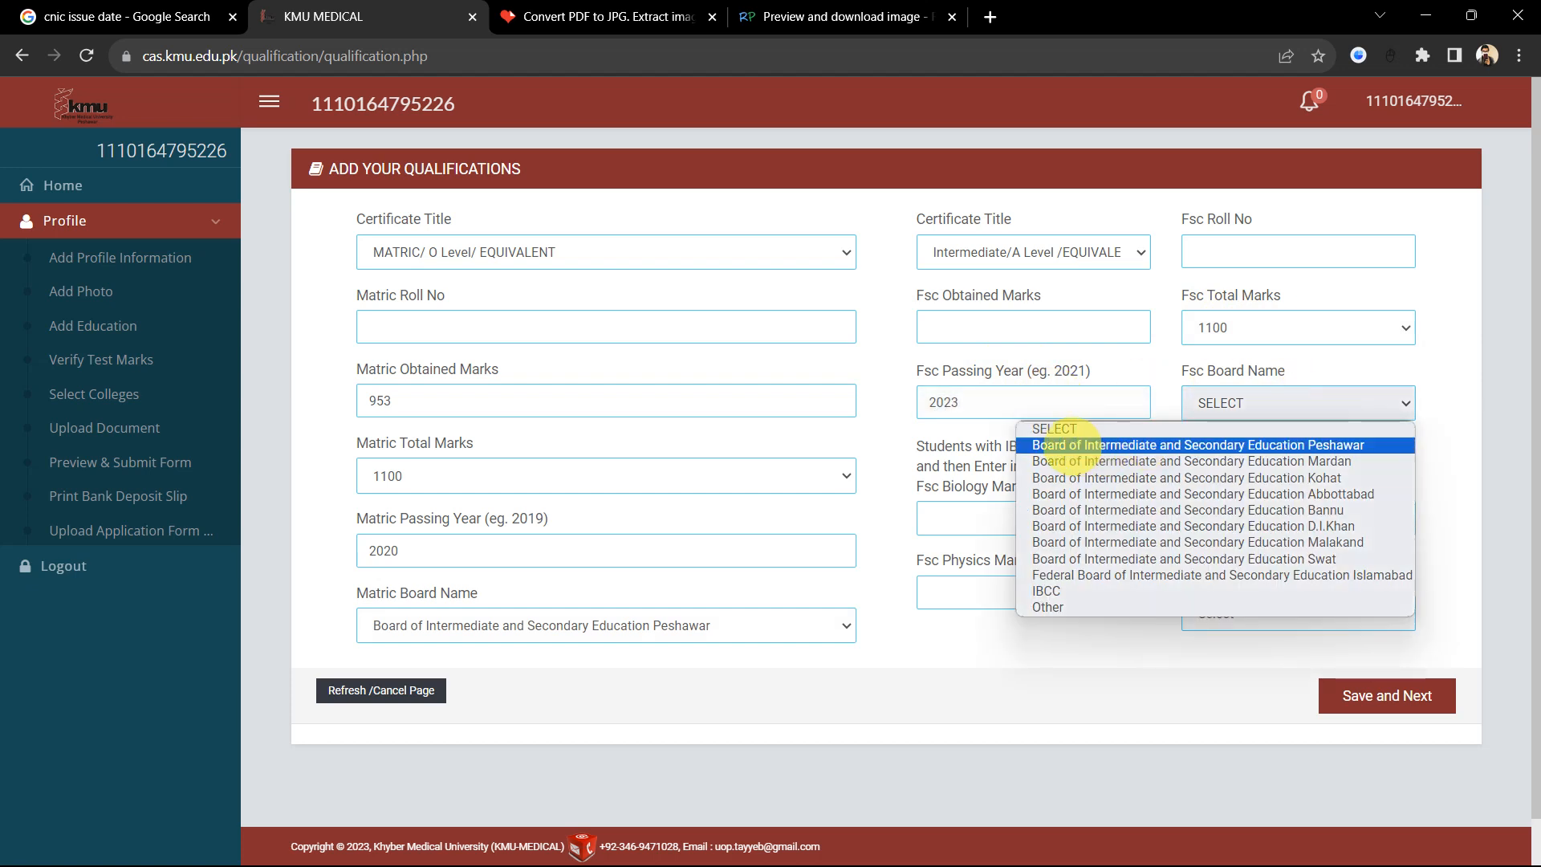
left_click(1079, 446)
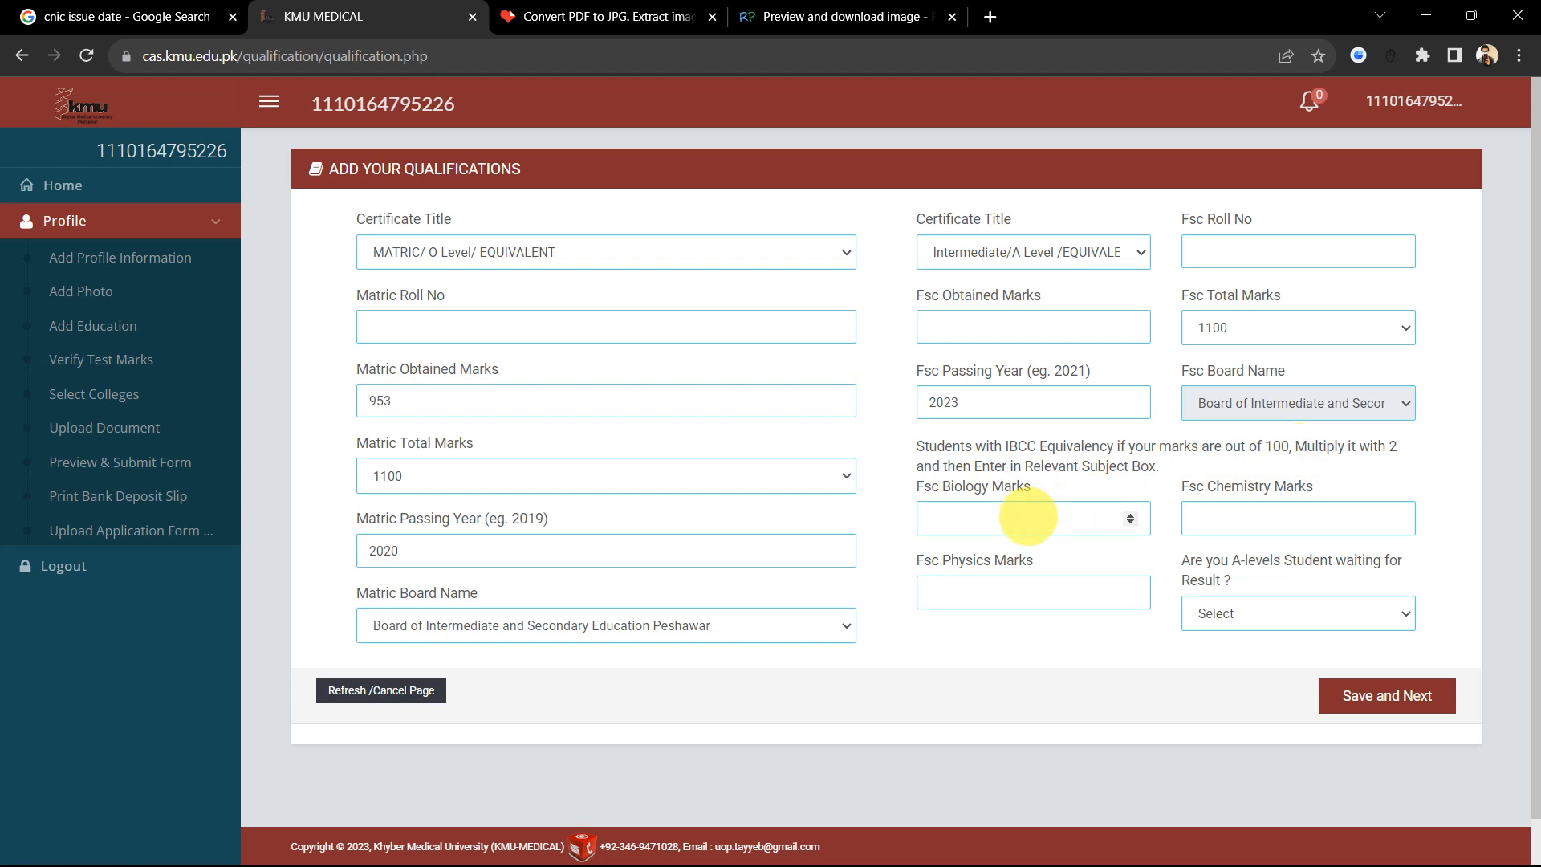
Step: Enter FSc chemistry 160 and physics 184, then erase the biology marks
left_click(1027, 517)
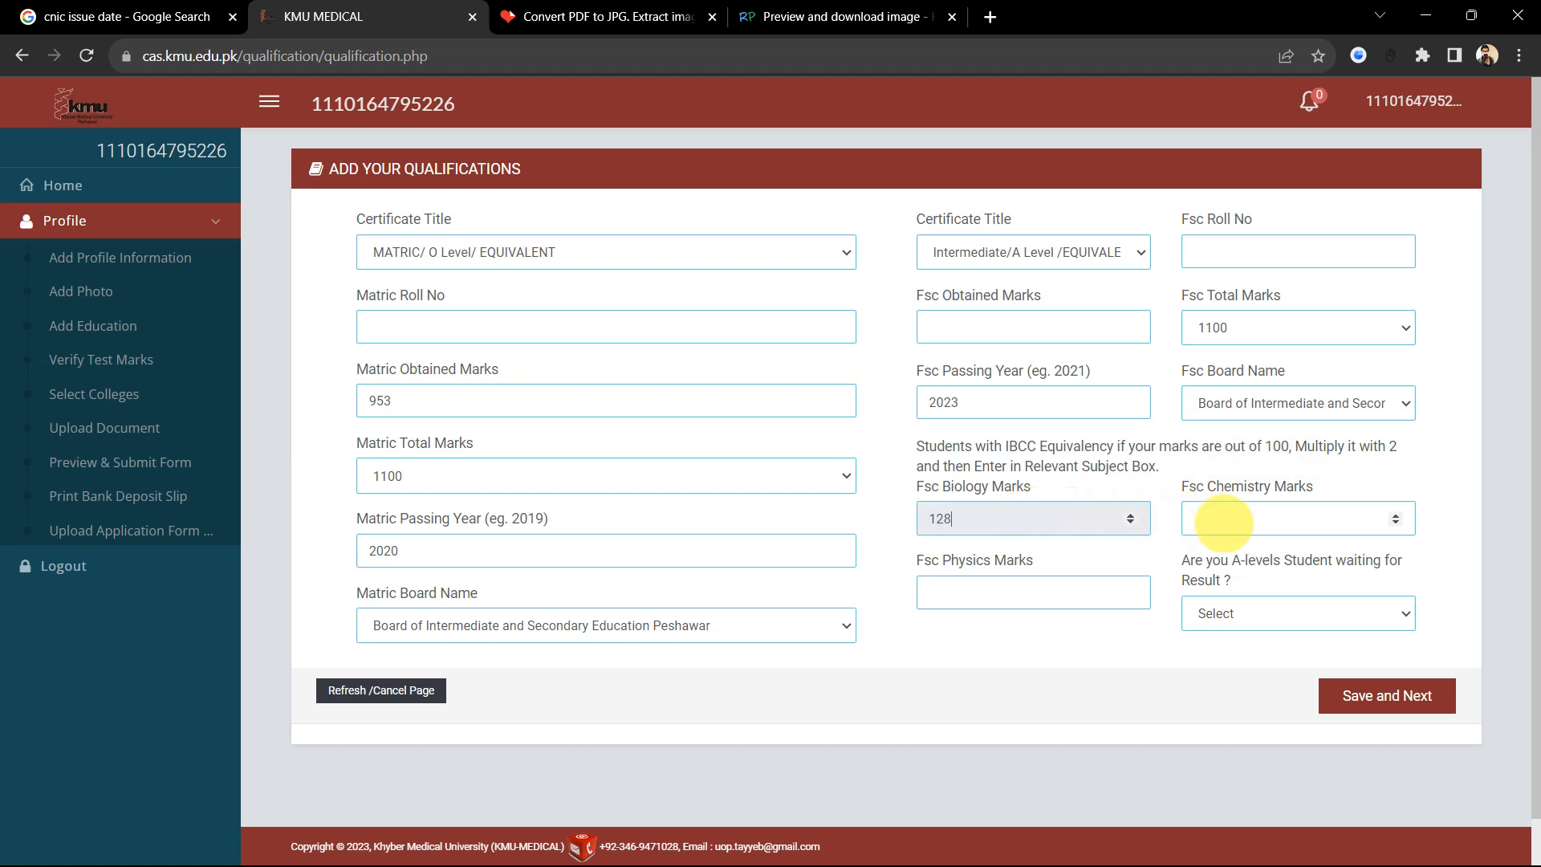
left_click(1223, 523)
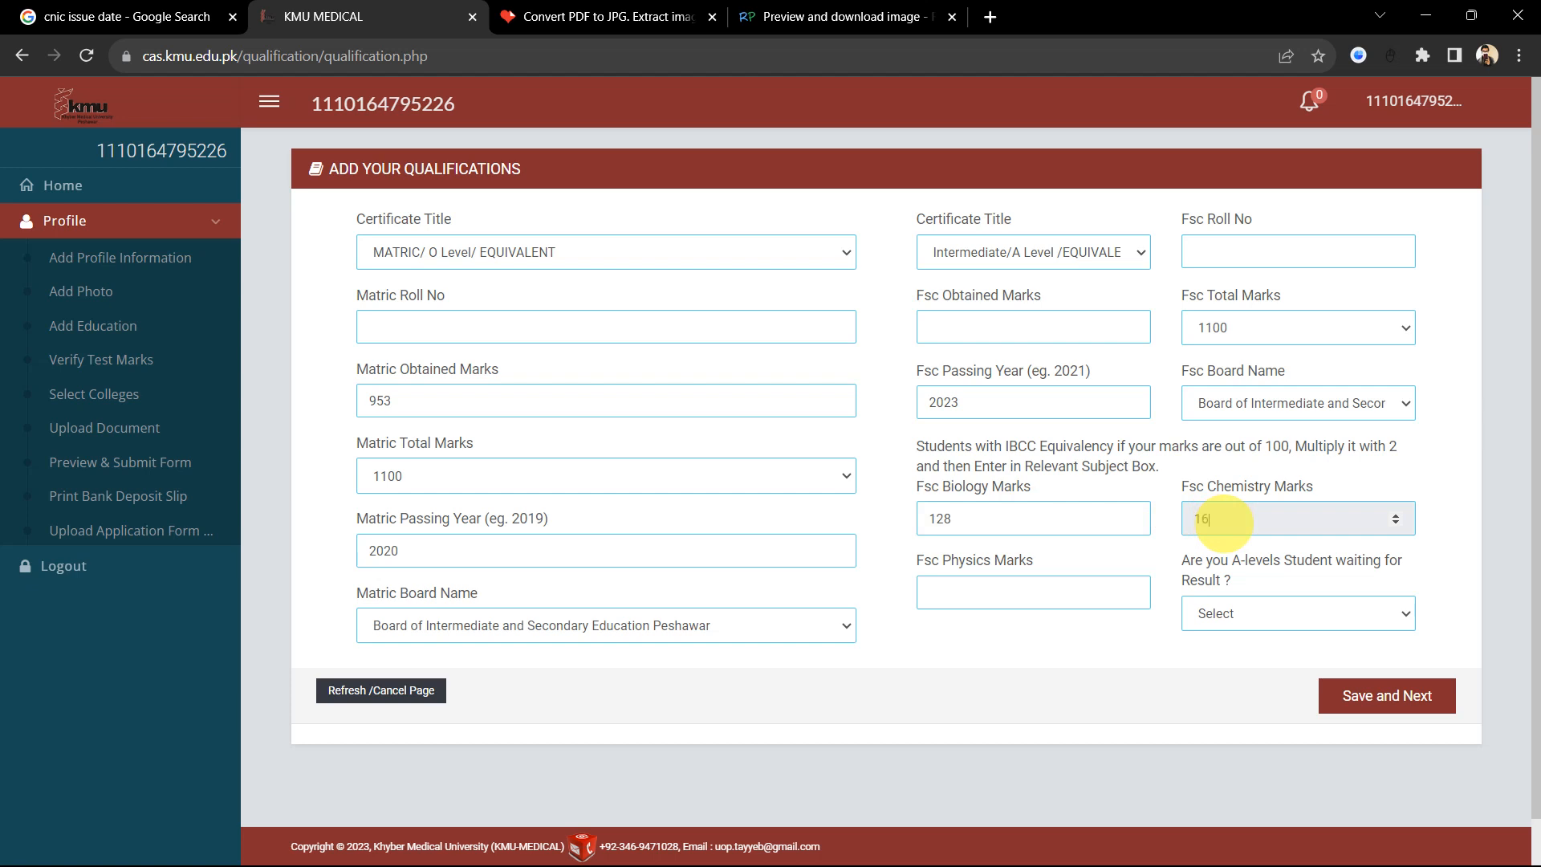
type("160")
left_click(988, 588)
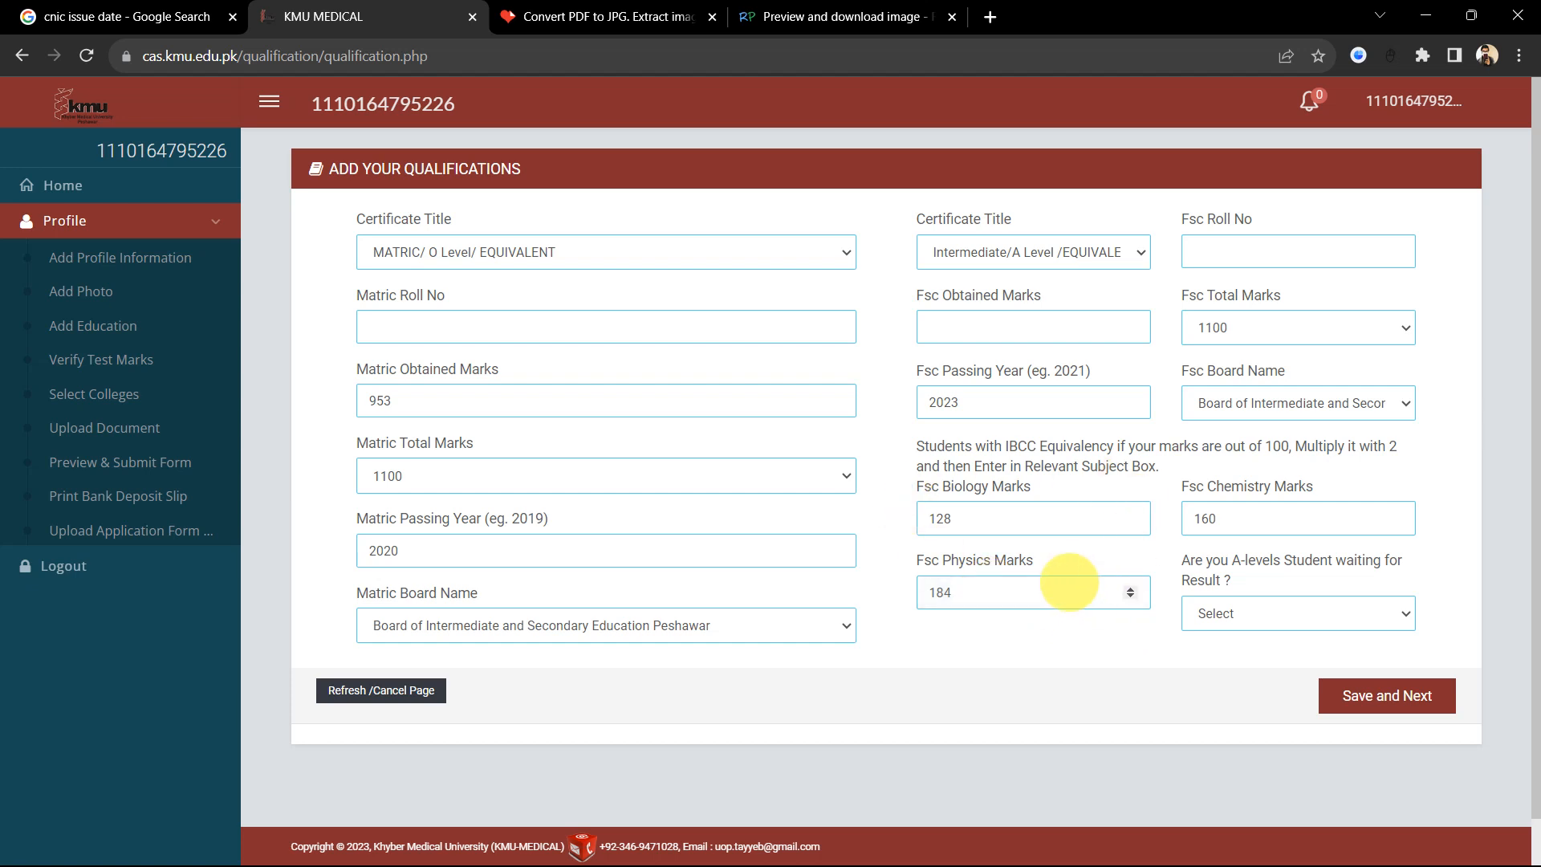
left_click(984, 527)
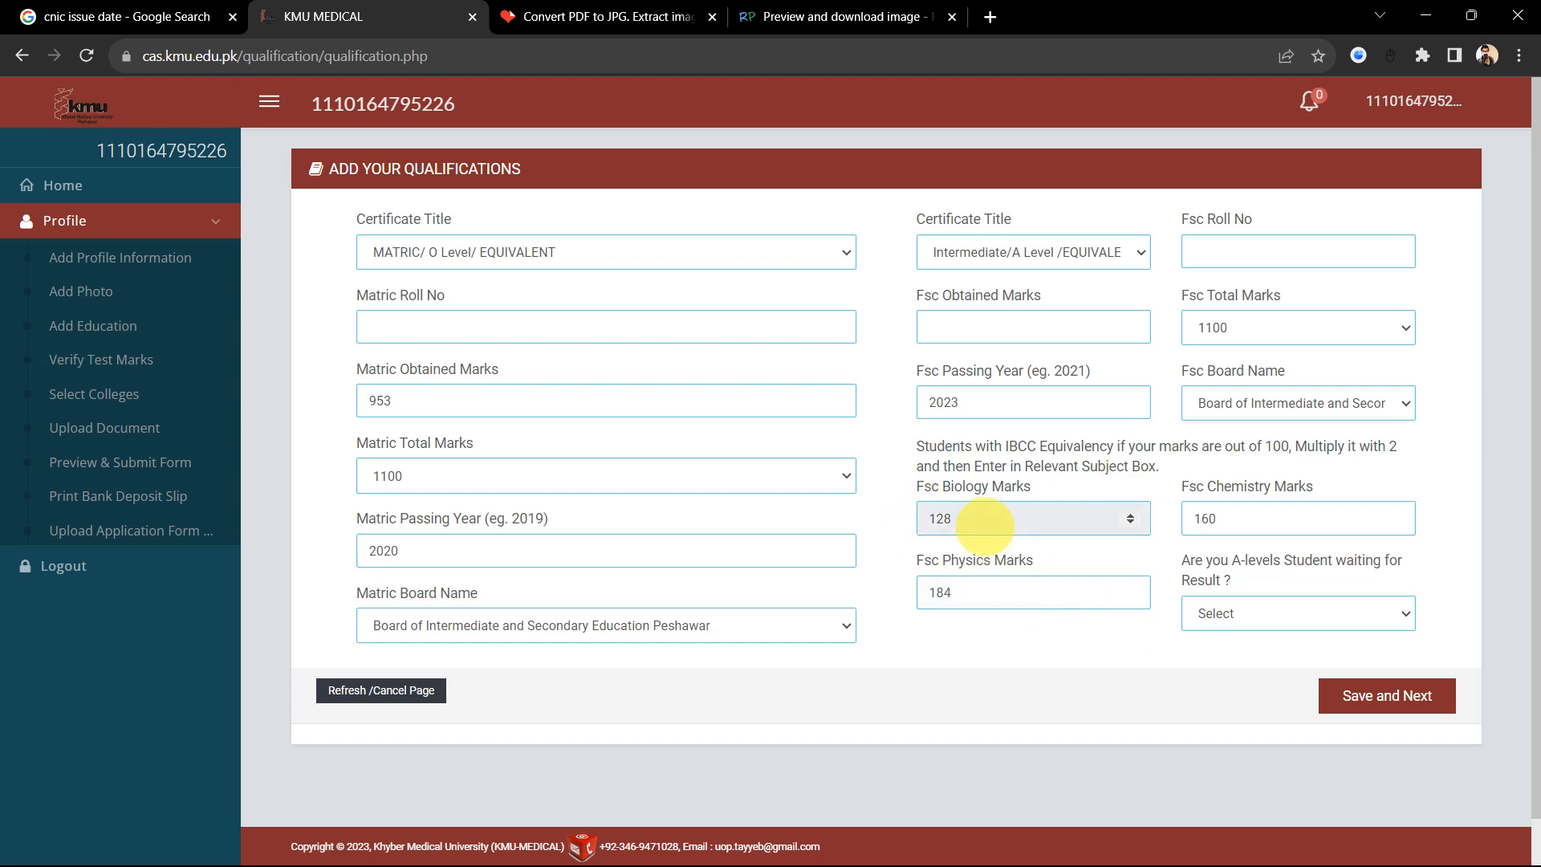
key("BackSpace")
key("BackSpace")
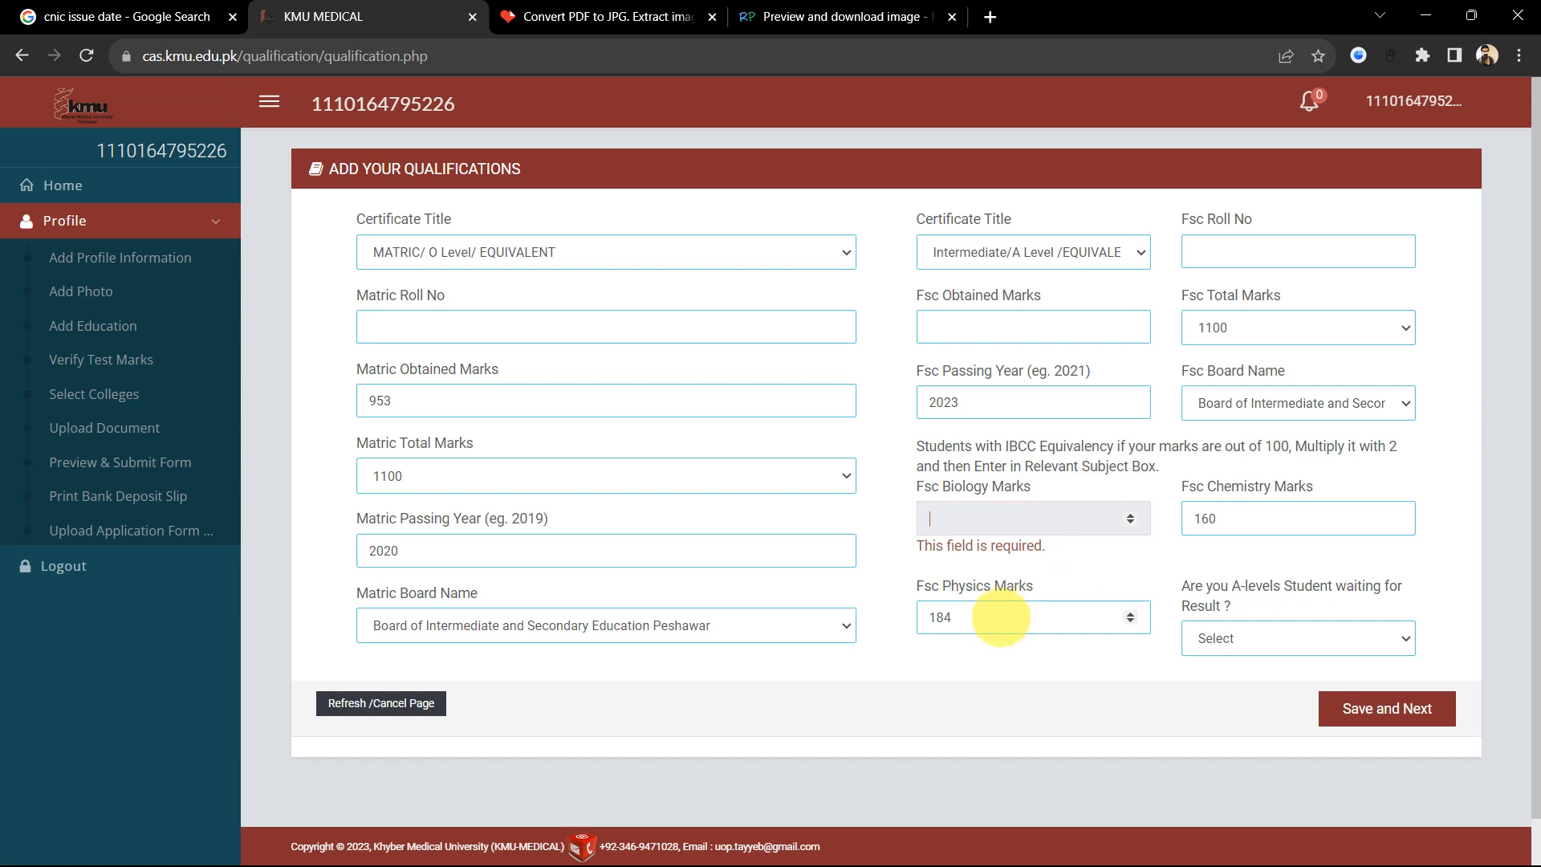
Step: Clear the existing FSc physics 184 and chemistry 160 marks
left_click(994, 626)
double_click(993, 626)
key("BackSpace")
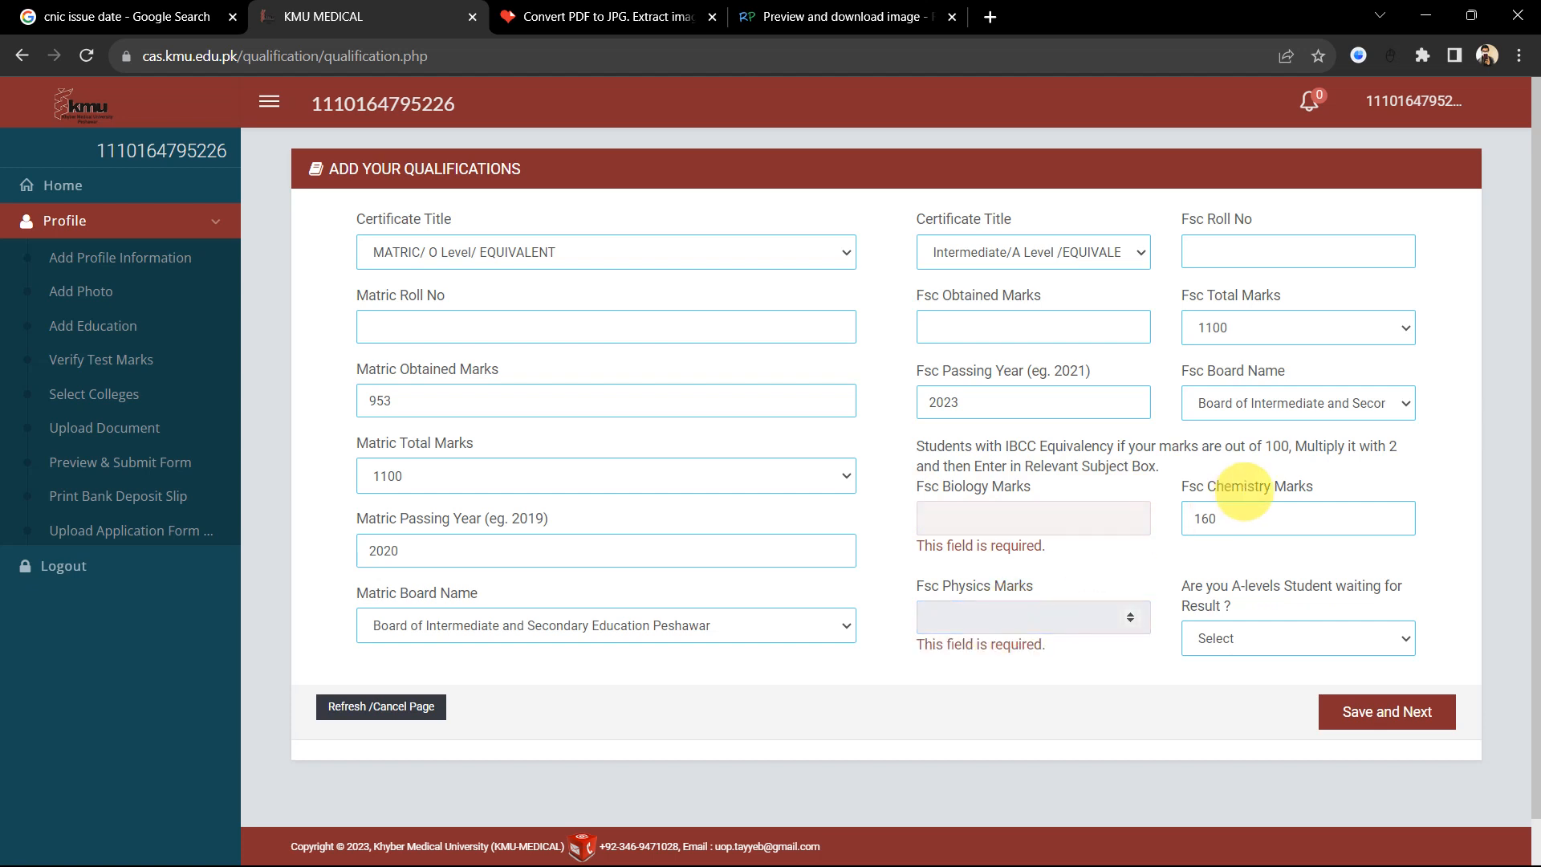
left_click(1228, 520)
key("BackSpace")
key("BackSpace")
key("BackSpace")
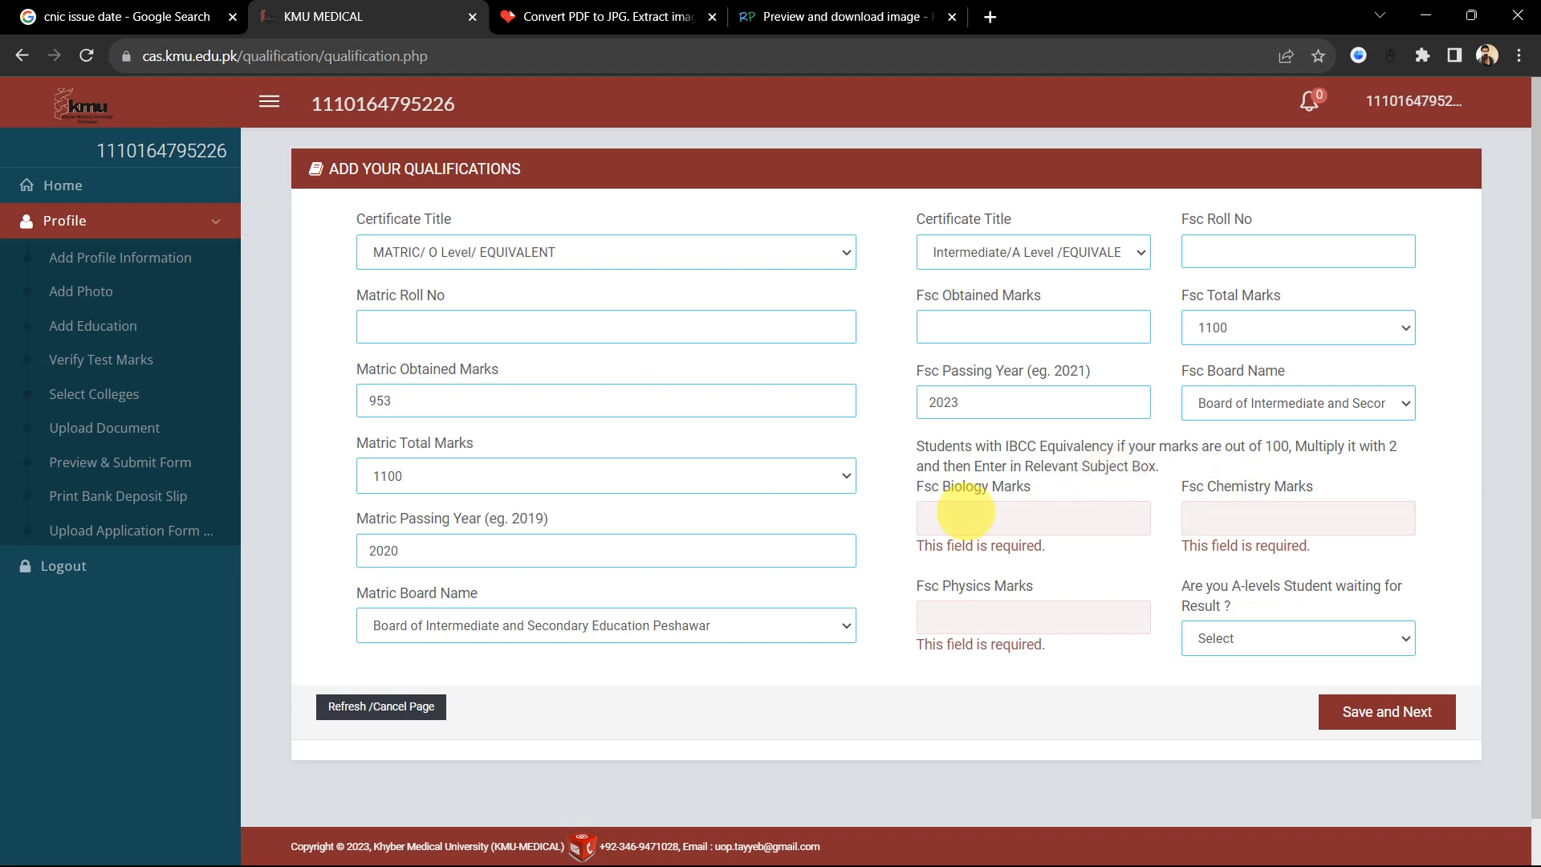
left_click(935, 518)
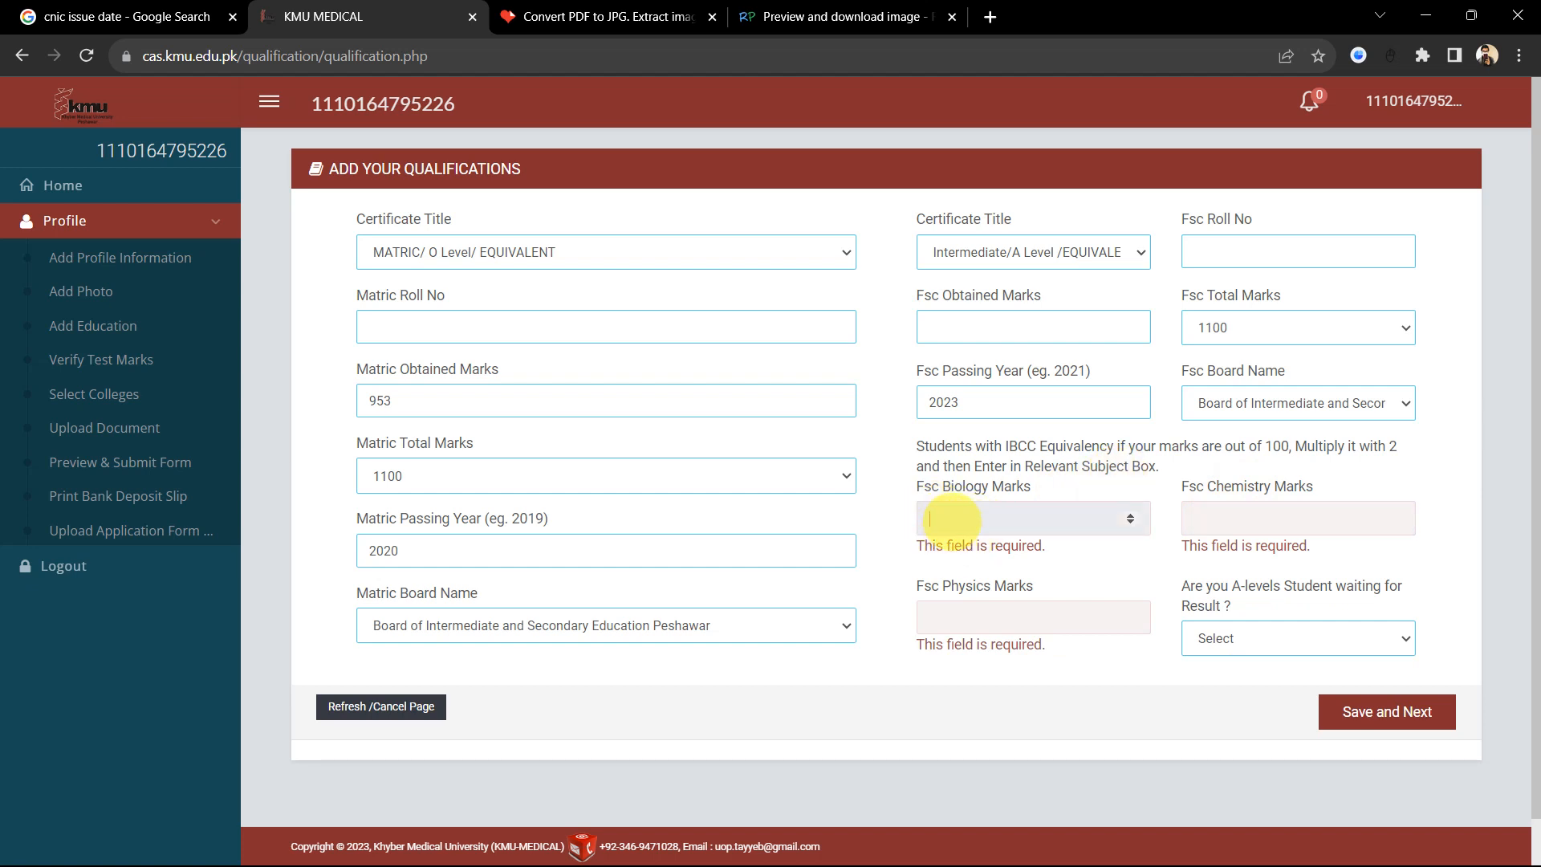
Step: Enter biology 174, chemistry 191, physics 183 and answer NO to waiting for A-level result
type("174")
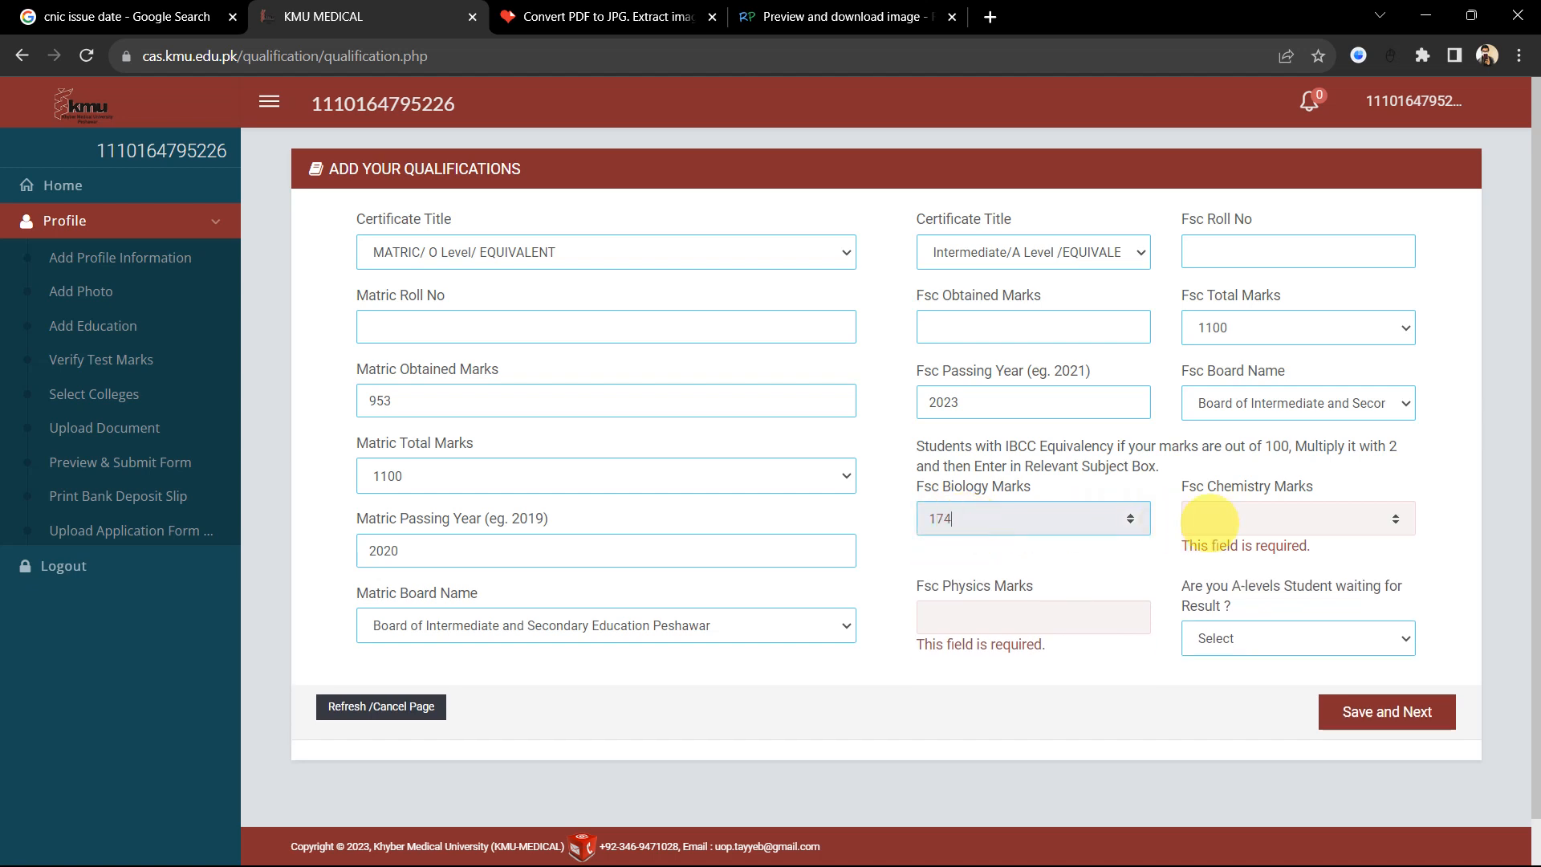
left_click(1209, 520)
type("1")
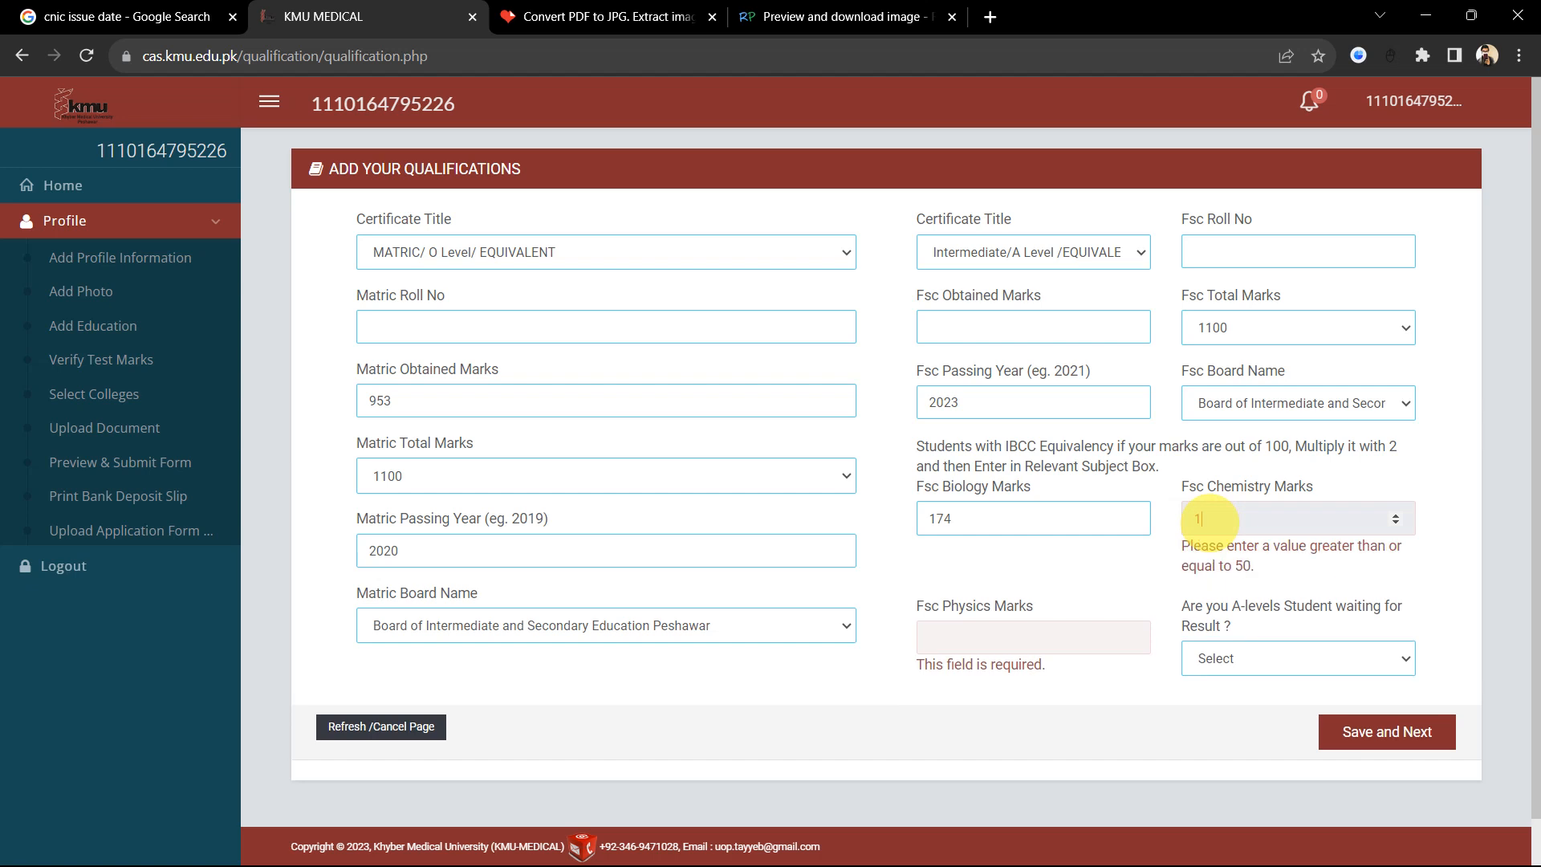
type("91")
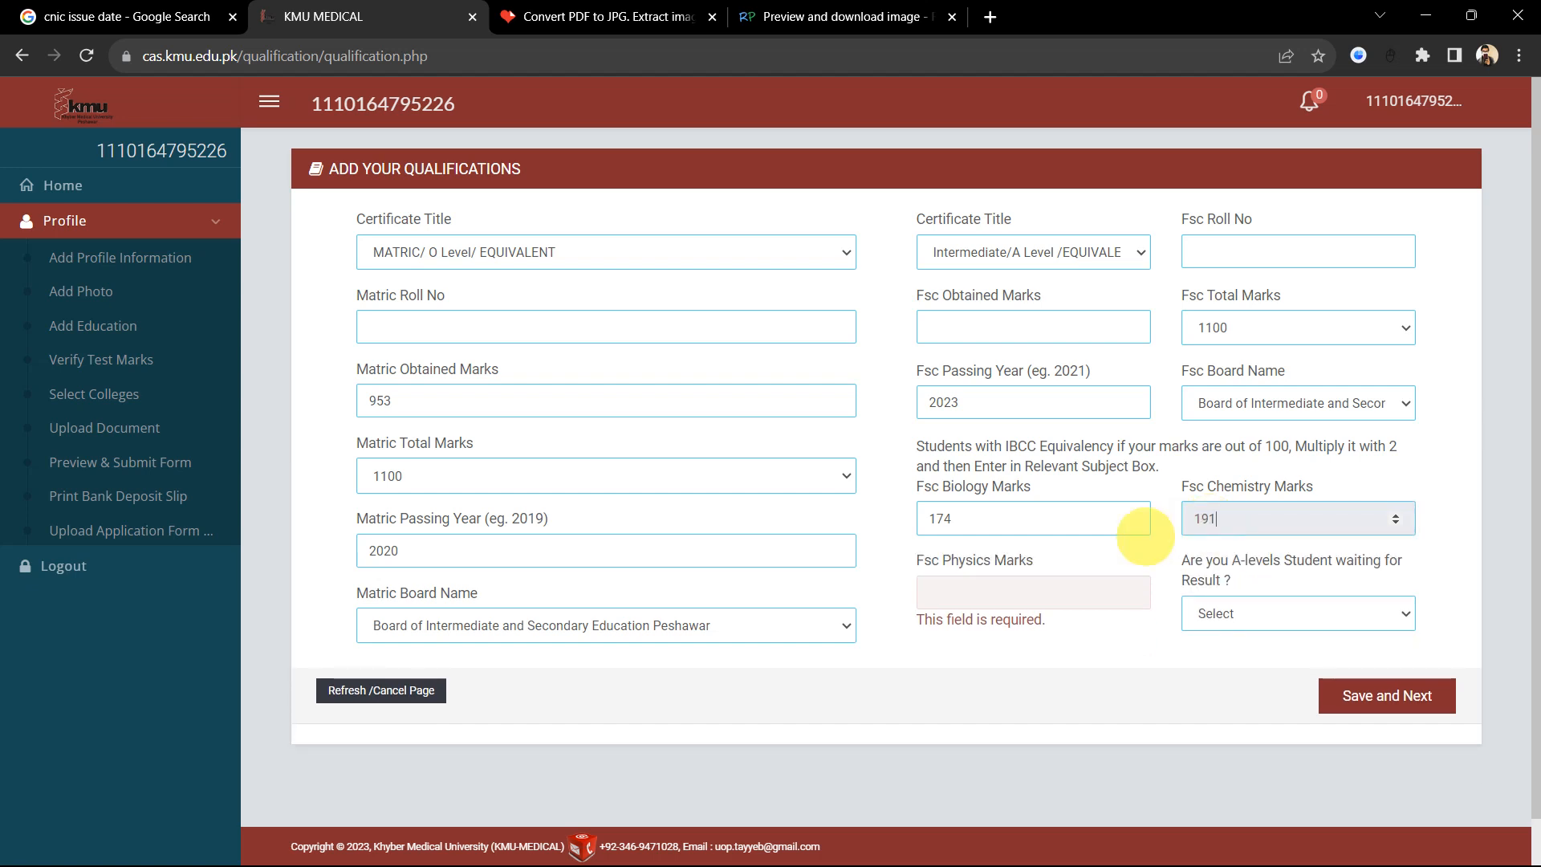
left_click(955, 594)
type("183")
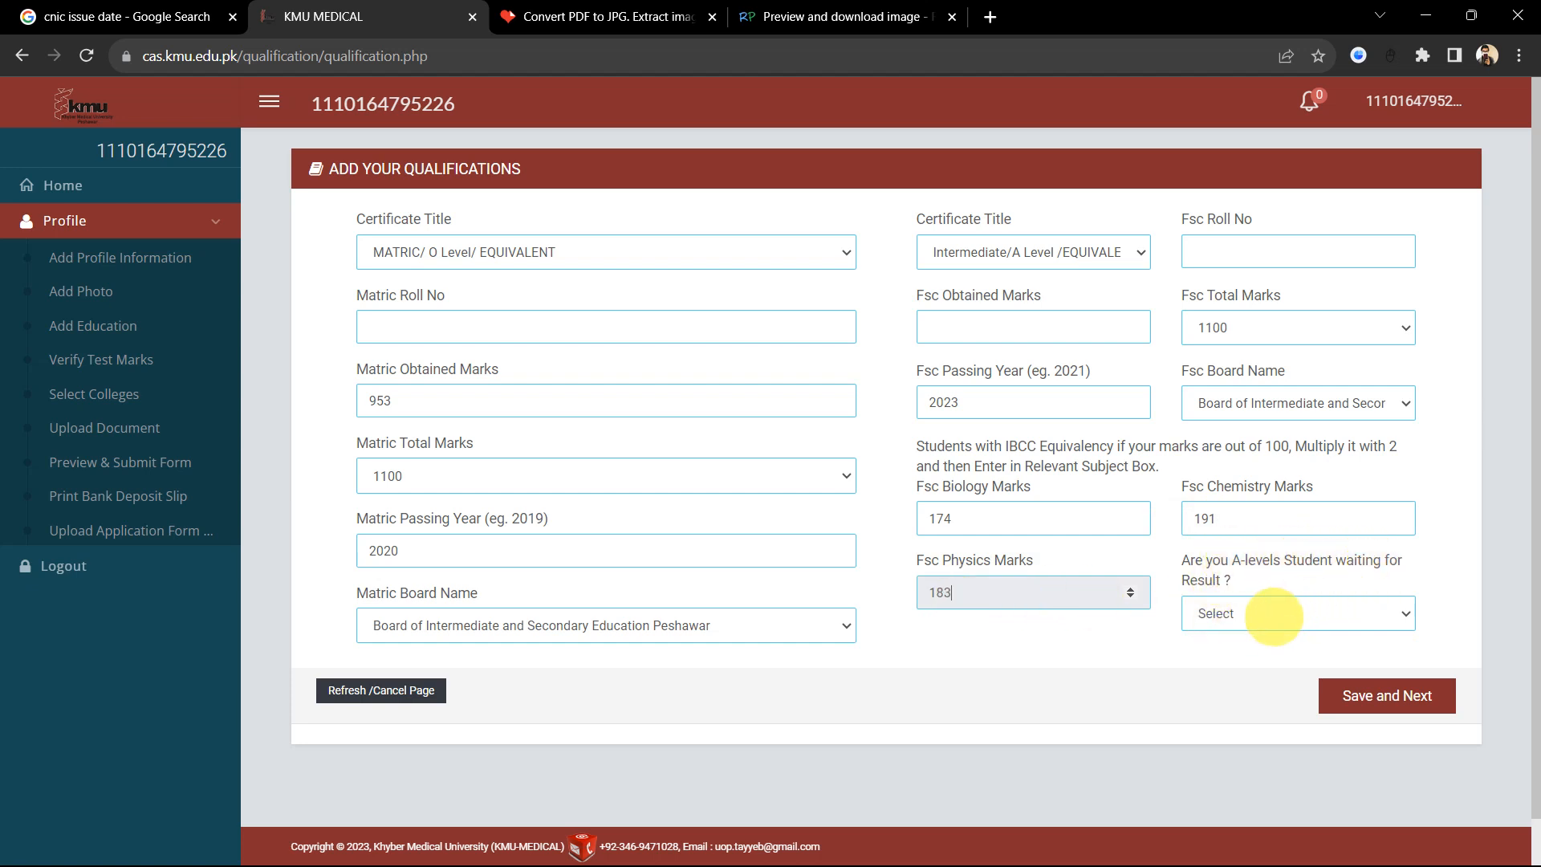
left_click(1273, 614)
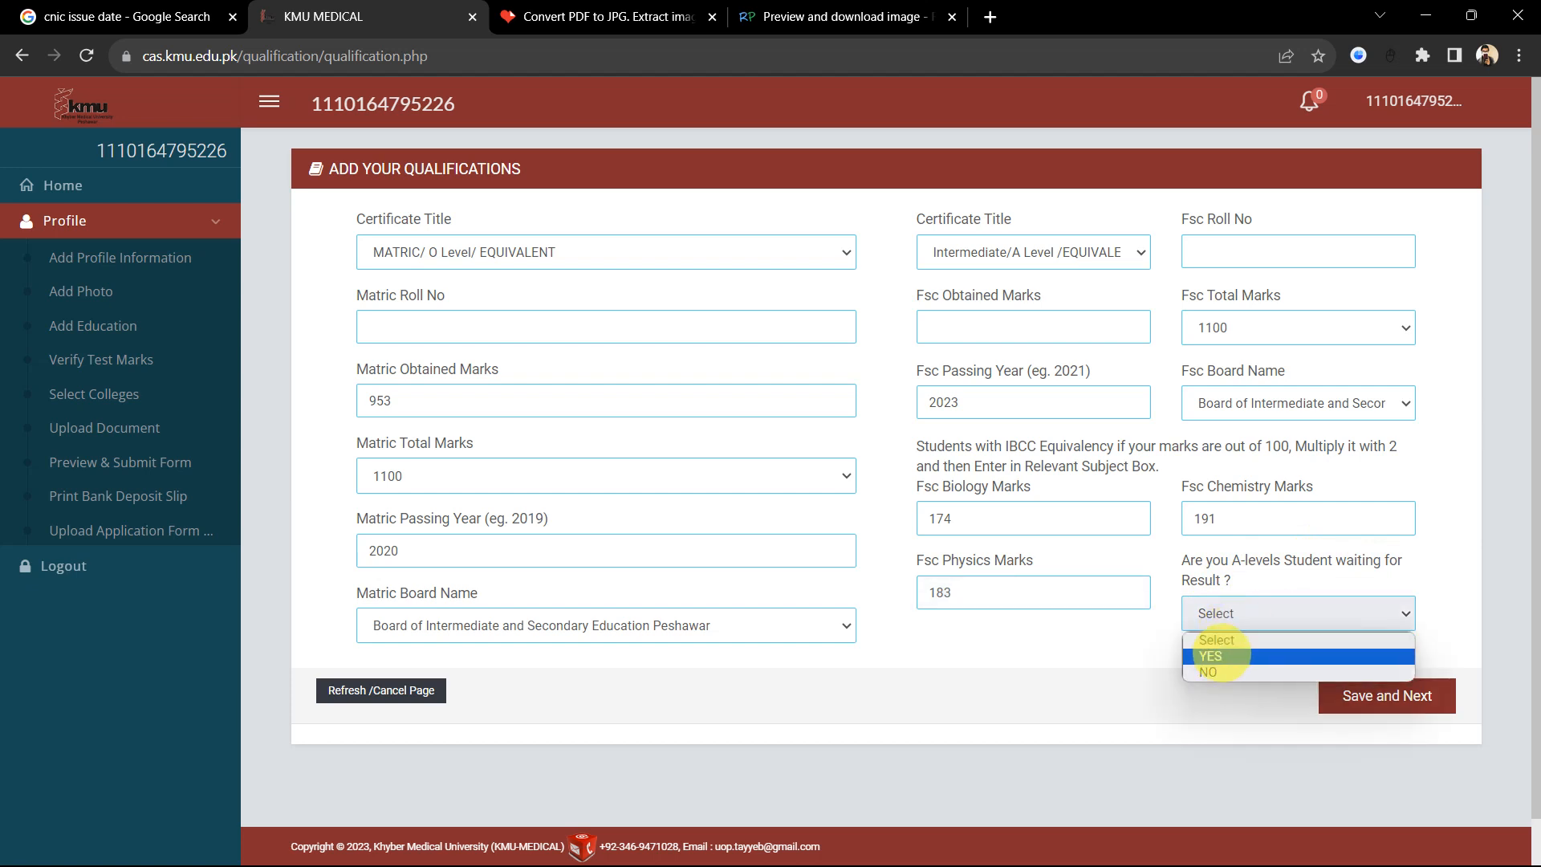
left_click(1216, 673)
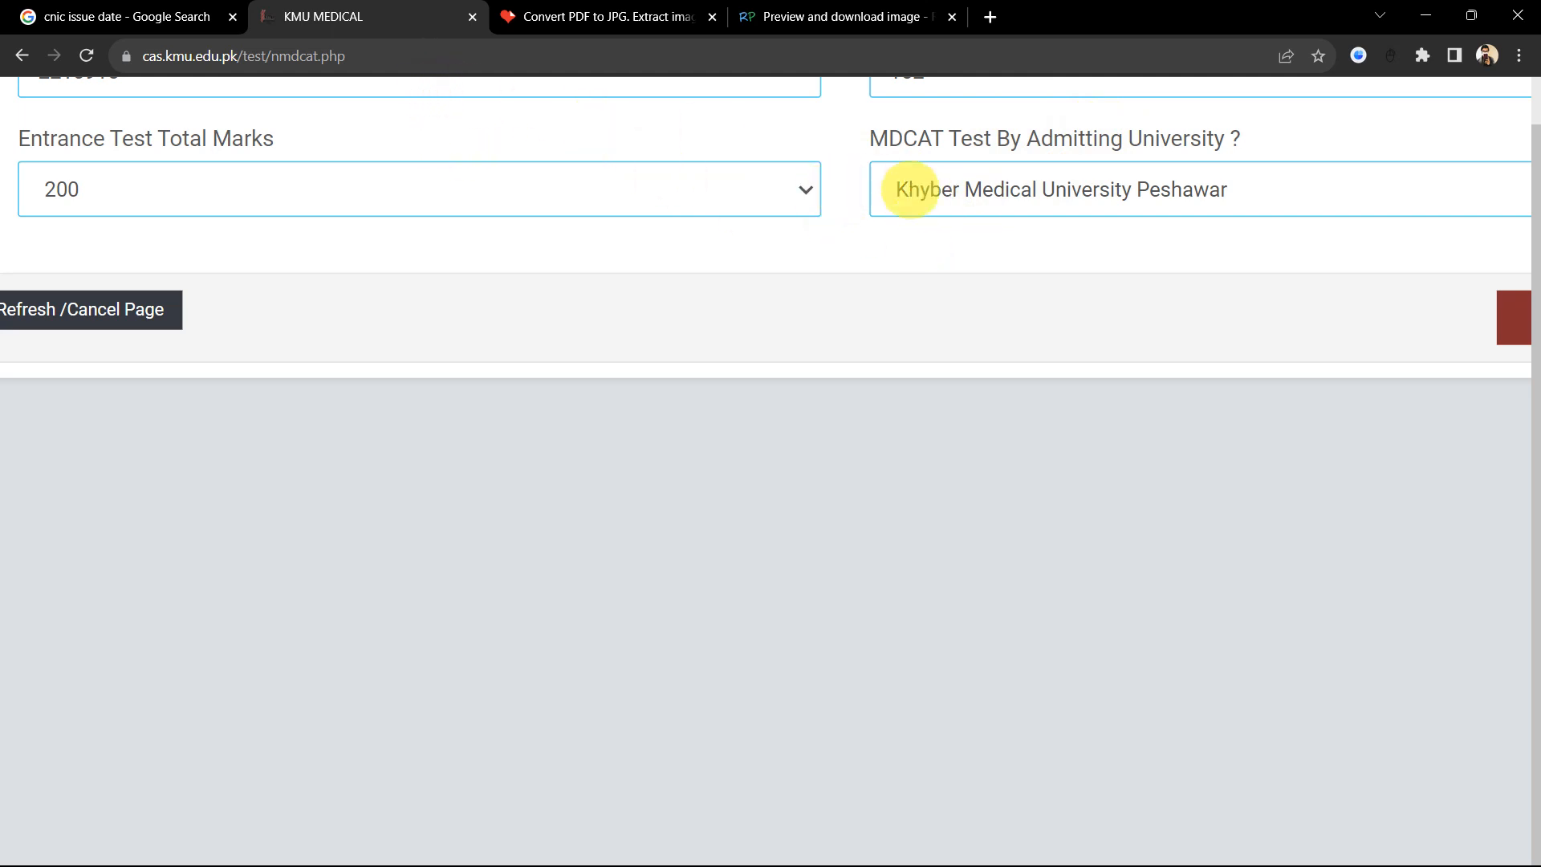
Step: Save the MDCAT entry (total 200, conducted by KMU Peshawar) with Save and Next
scroll(1392, 377, "right", 2)
scroll(1392, 376, "right", 2)
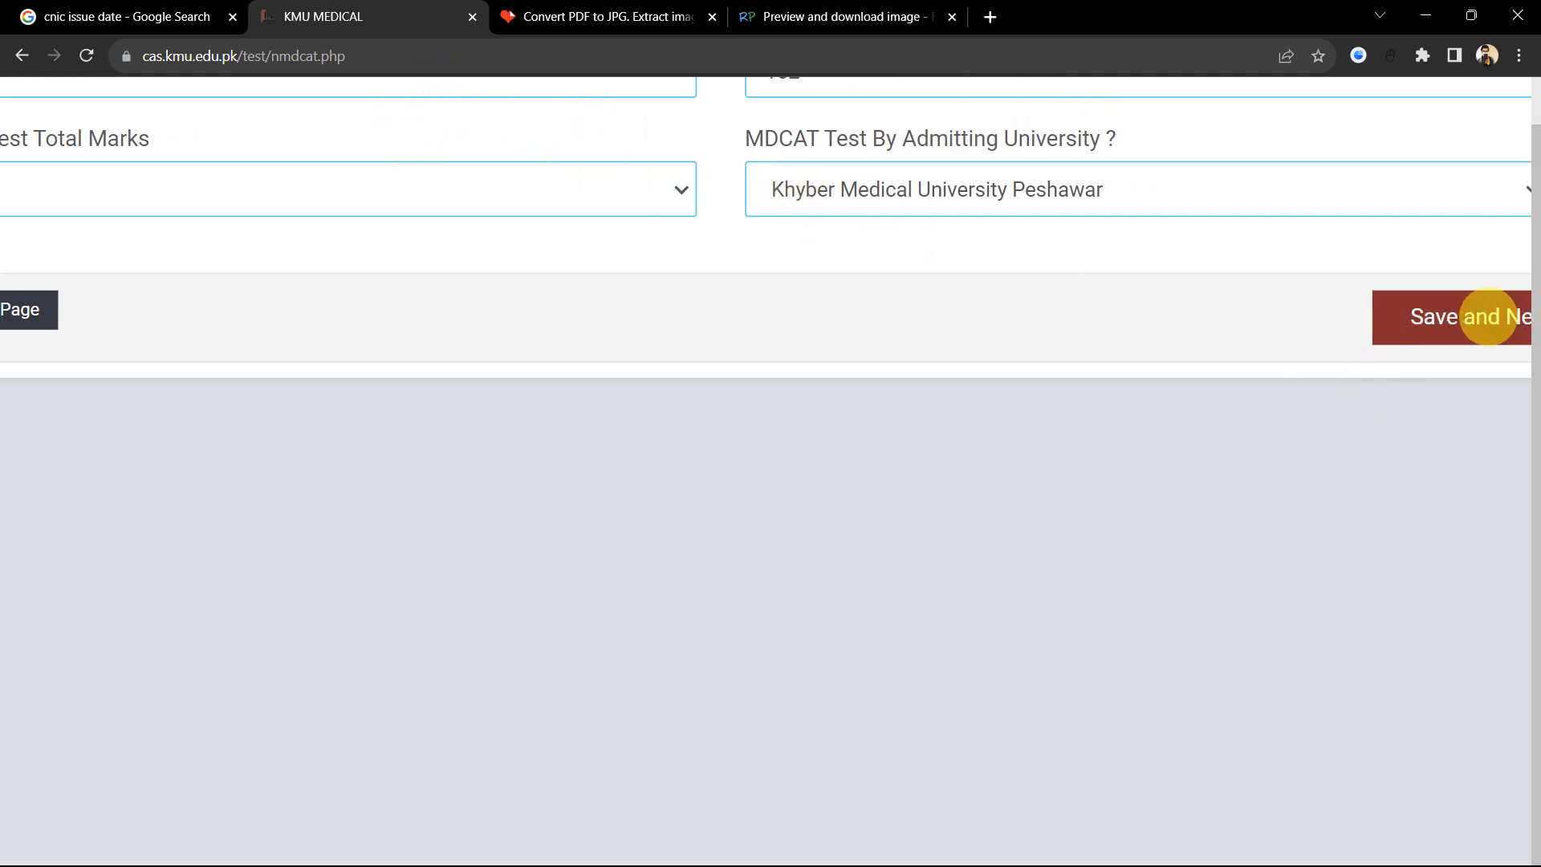
left_click(1488, 316)
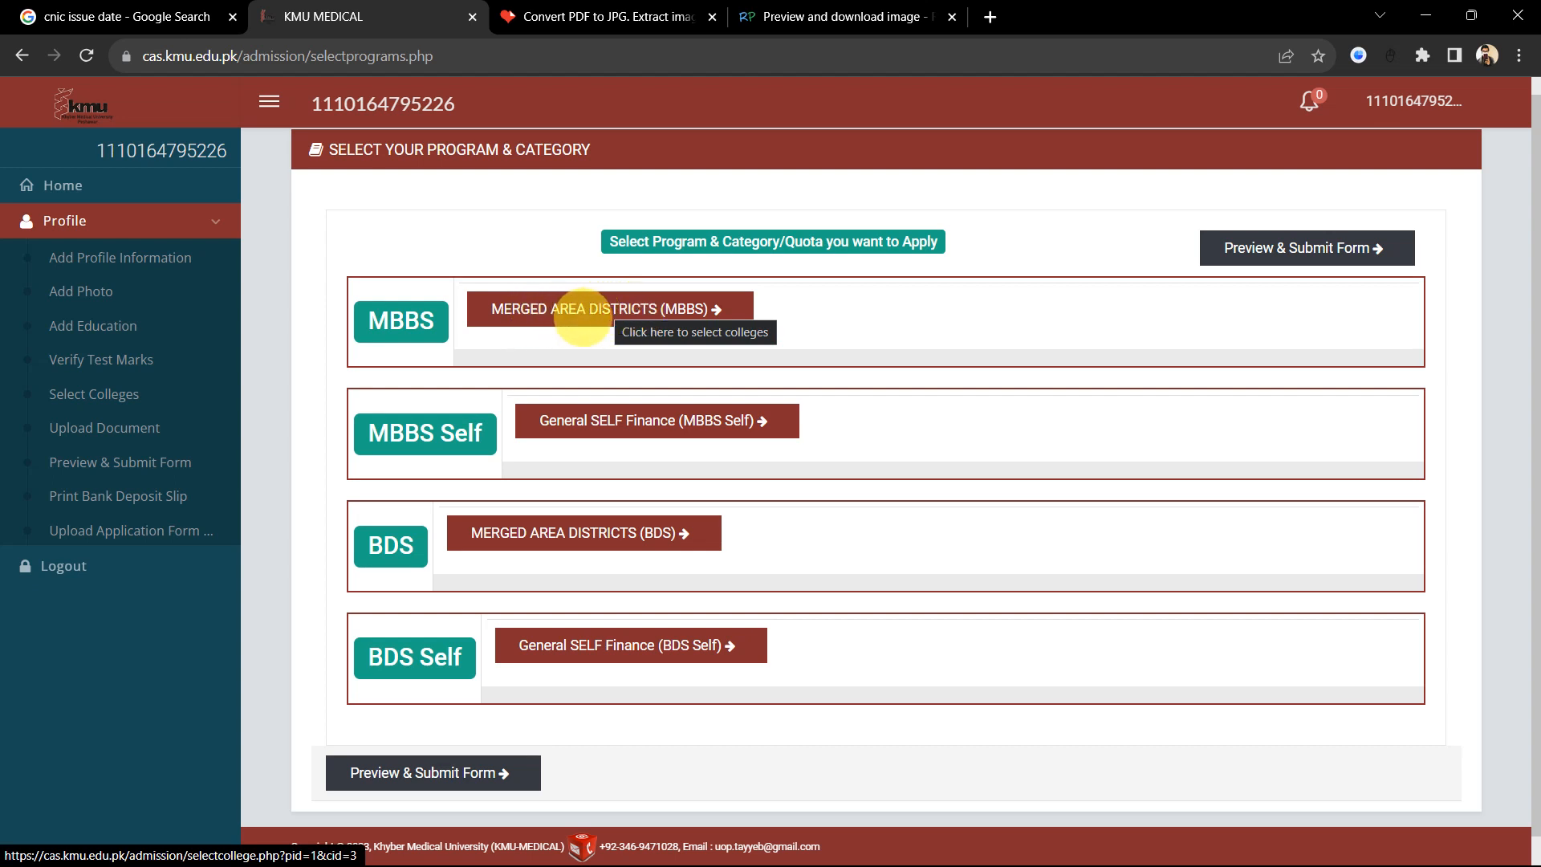
Step: Scroll down the program page to reach BDS Self's General SELF Finance option
scroll(654, 321, "down", 1)
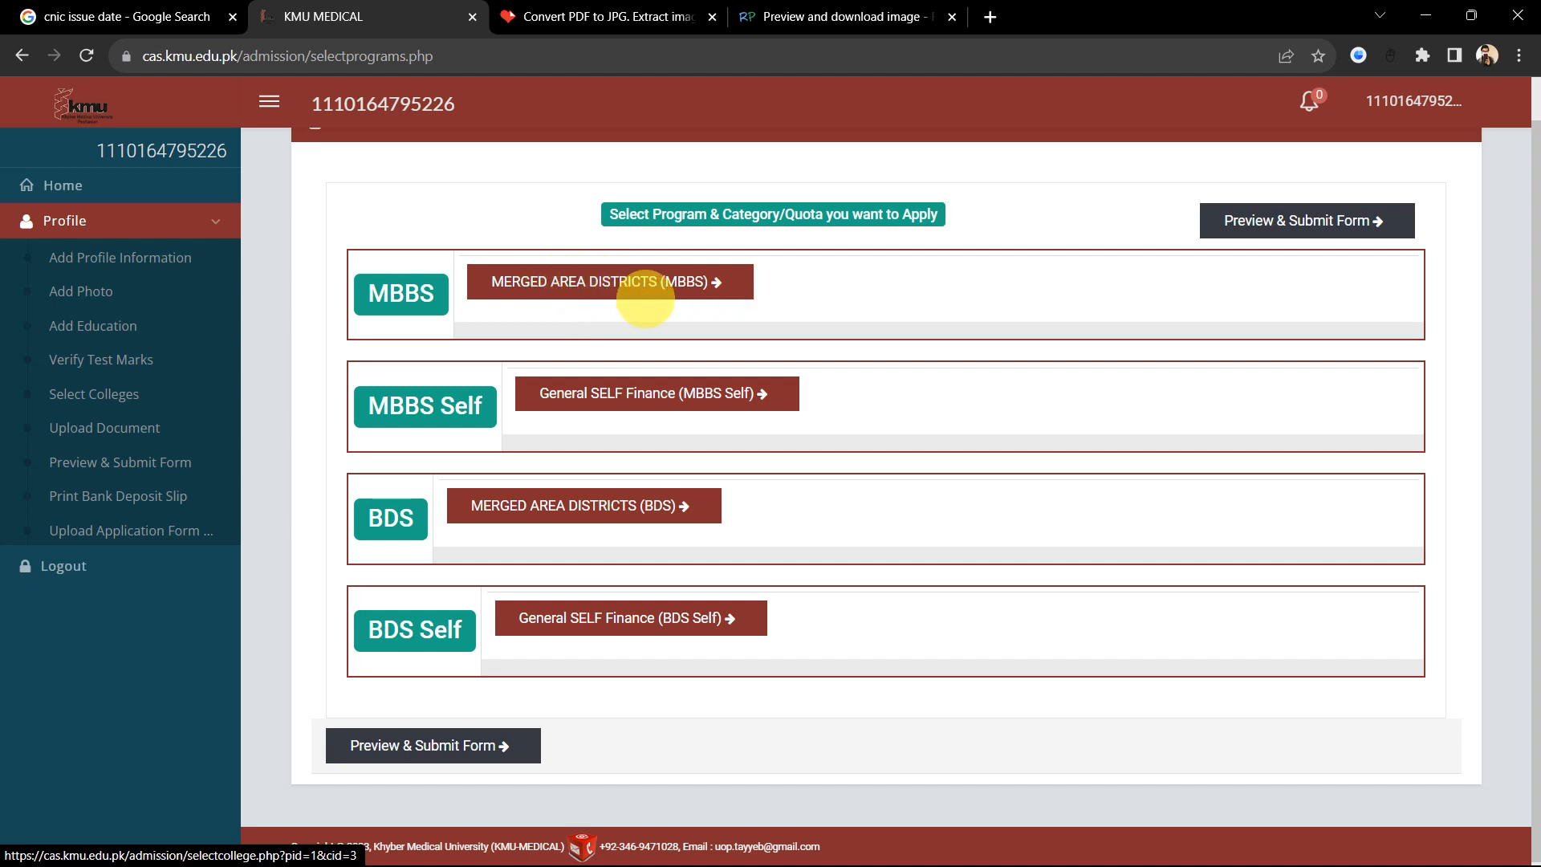
scroll(654, 314, "down", 1)
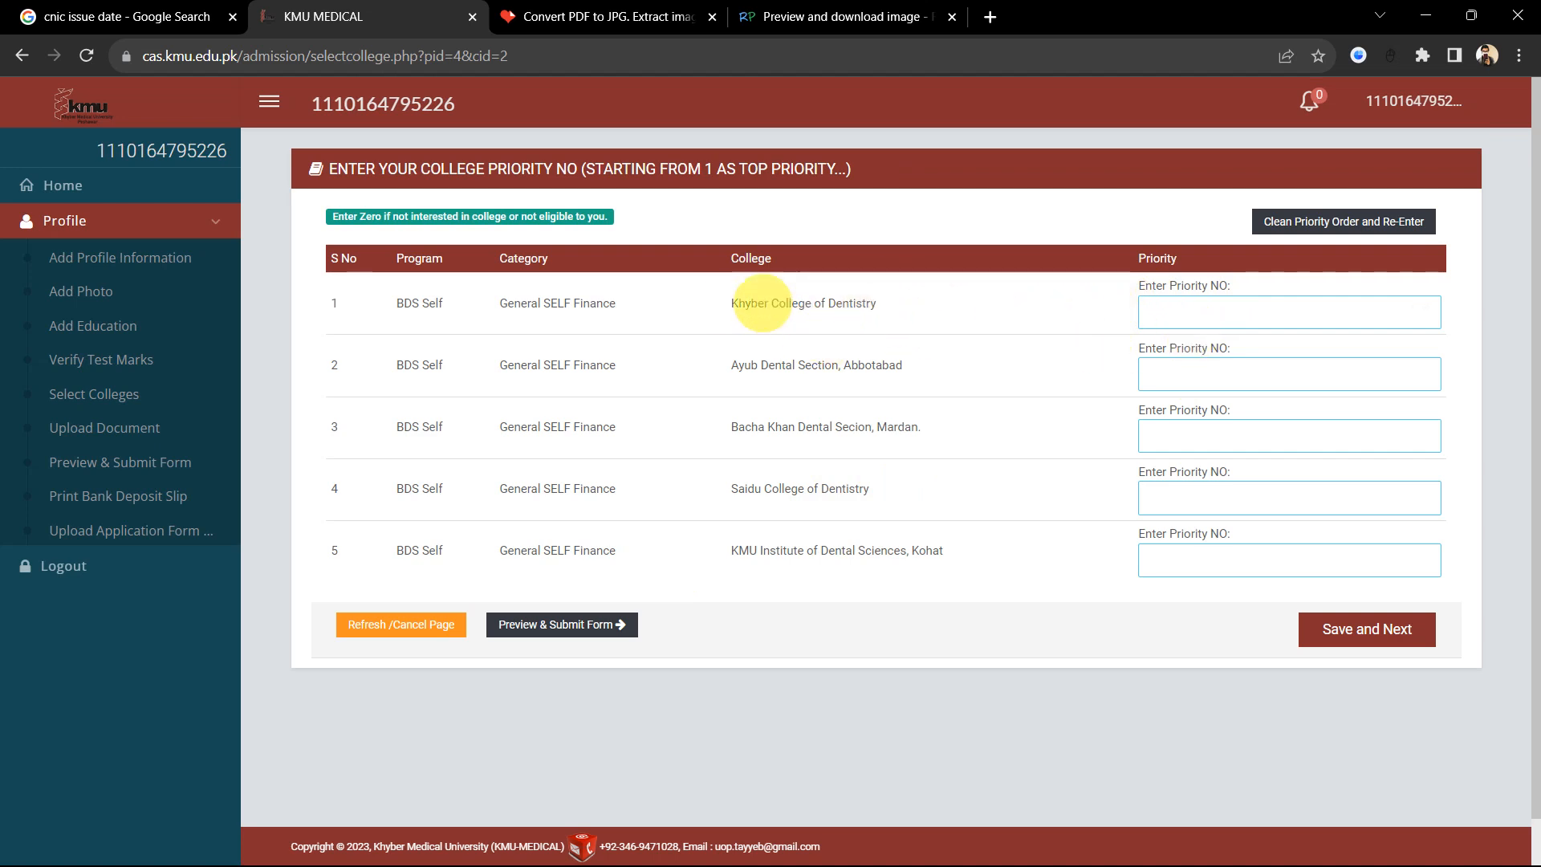
Step: Rank Khyber College of Dentistry 1, Ayub 2, Kohat 3, Saidu 4 and Bacha Khan 5
left_click_drag(726, 302, 935, 554)
left_click(883, 496)
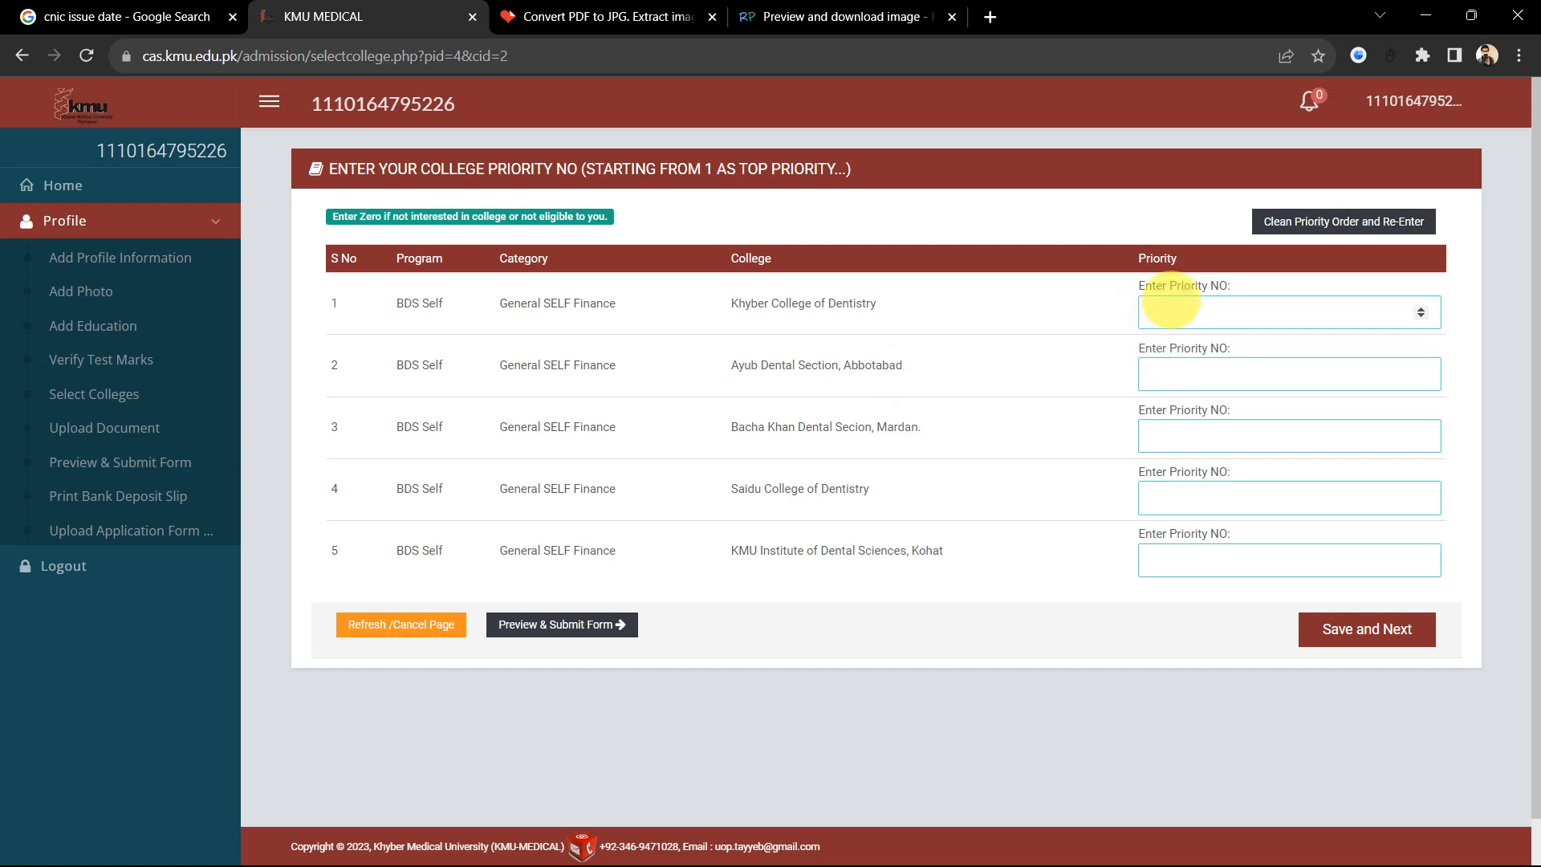
left_click(1178, 305)
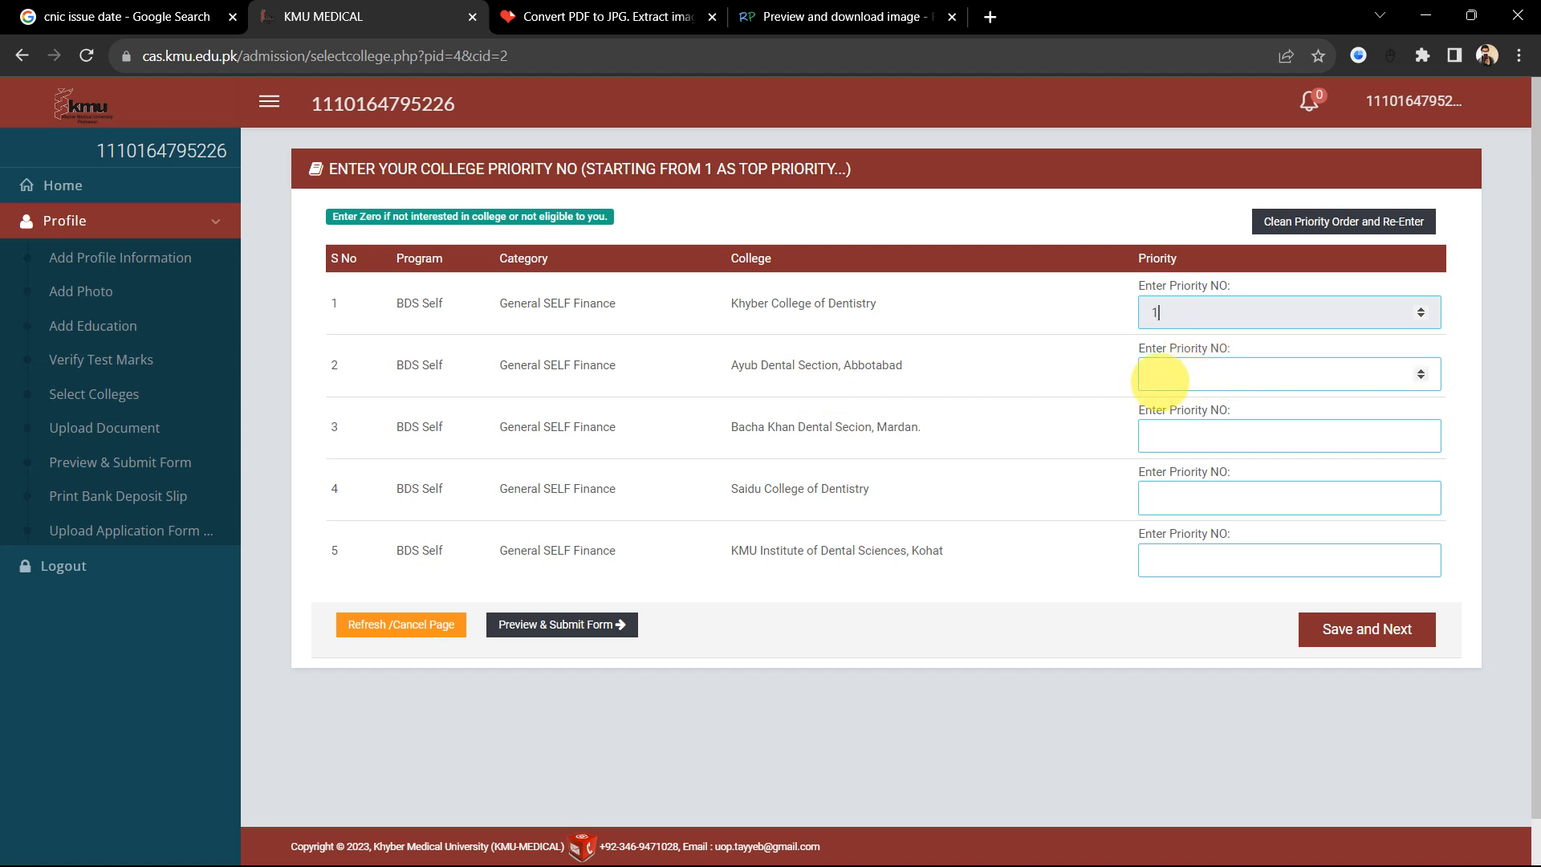
left_click(1161, 380)
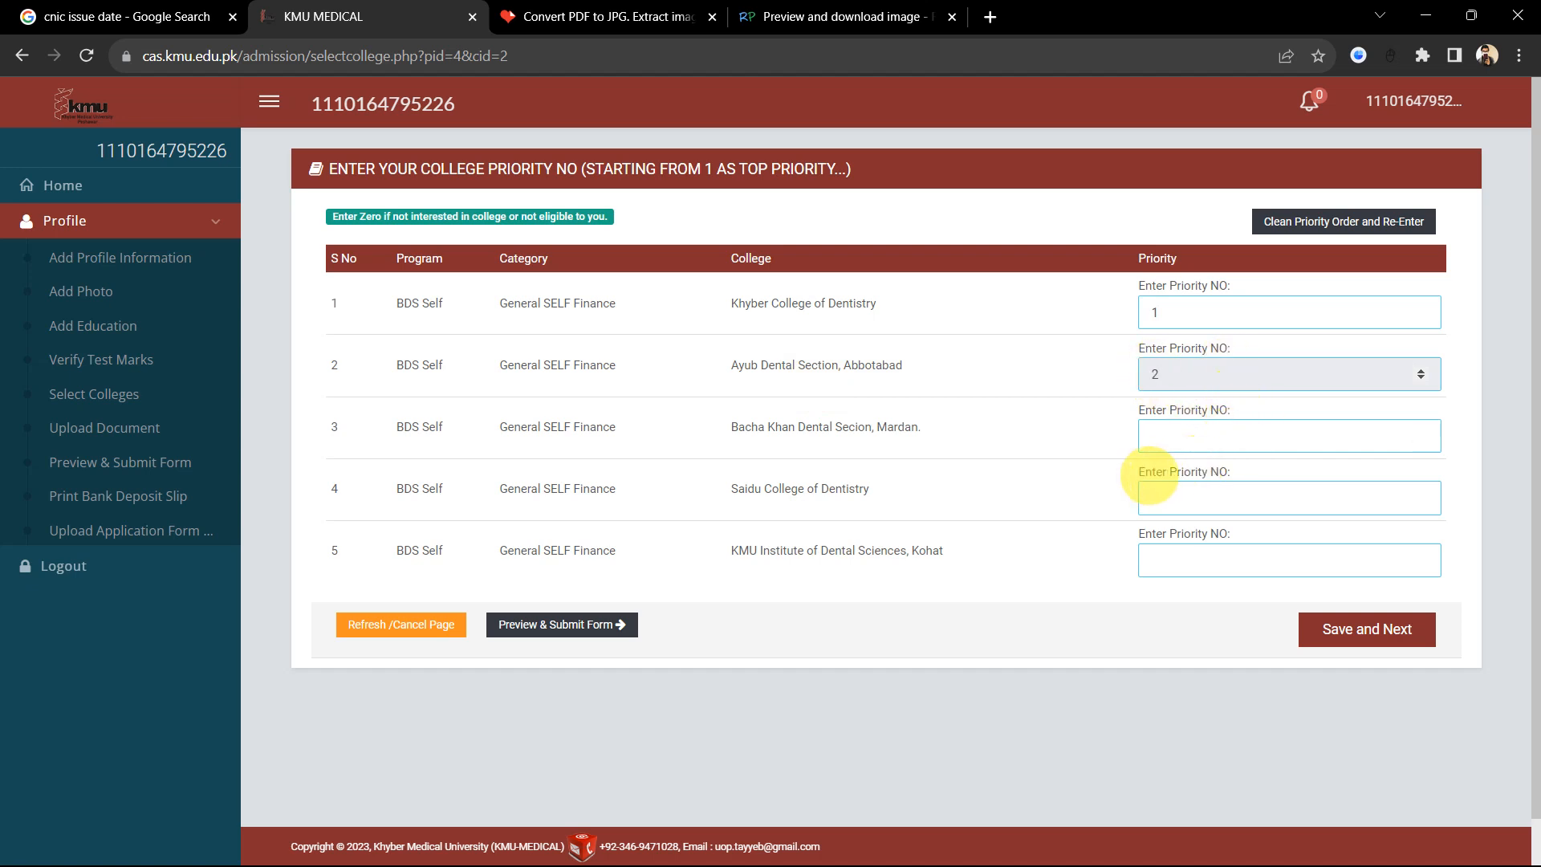
left_click(1178, 564)
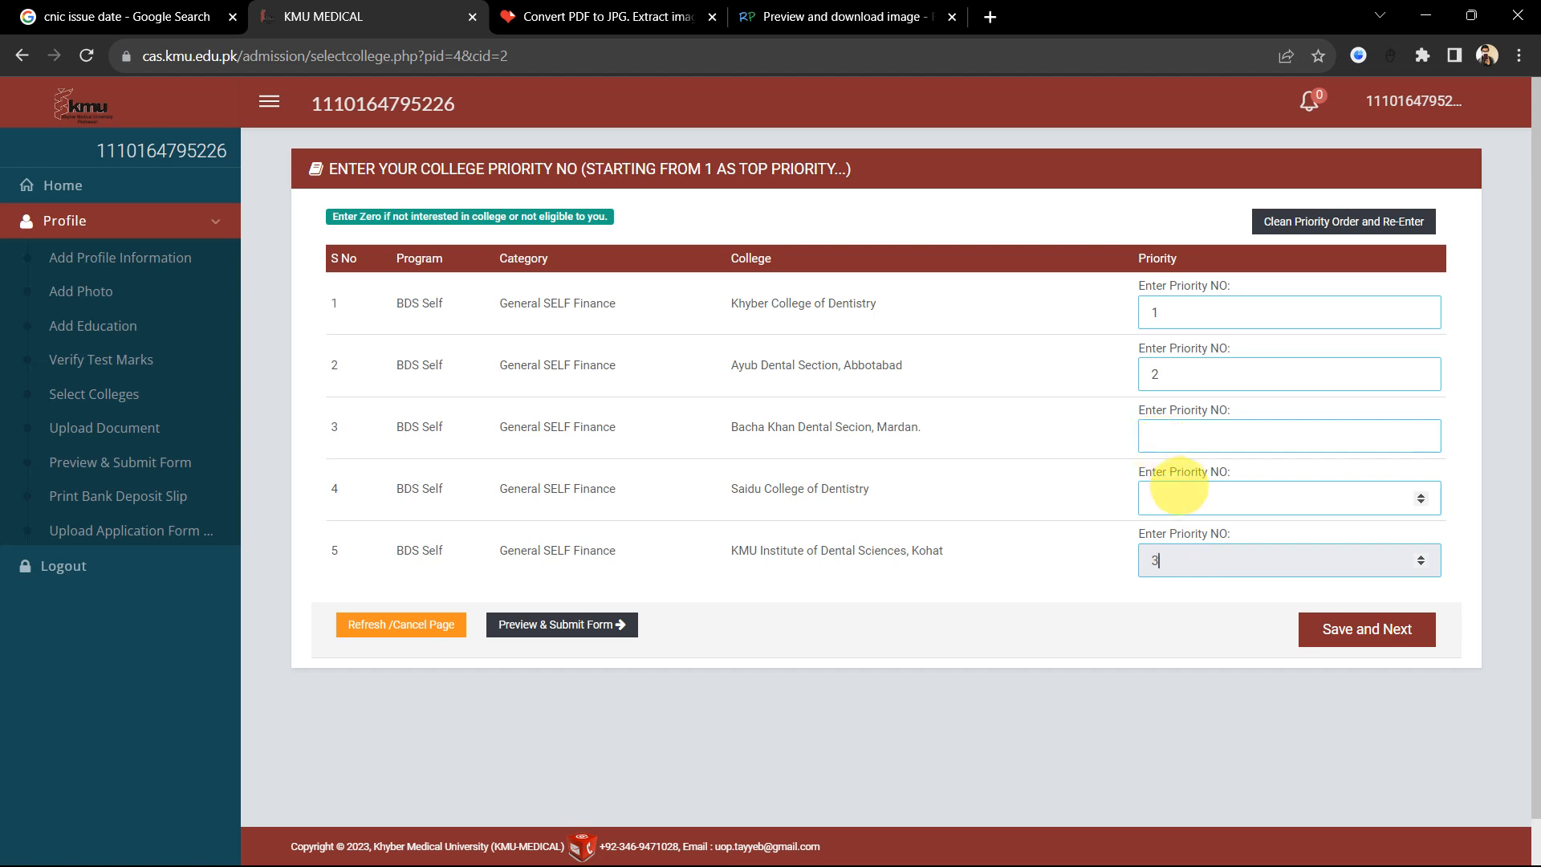
left_click(1178, 491)
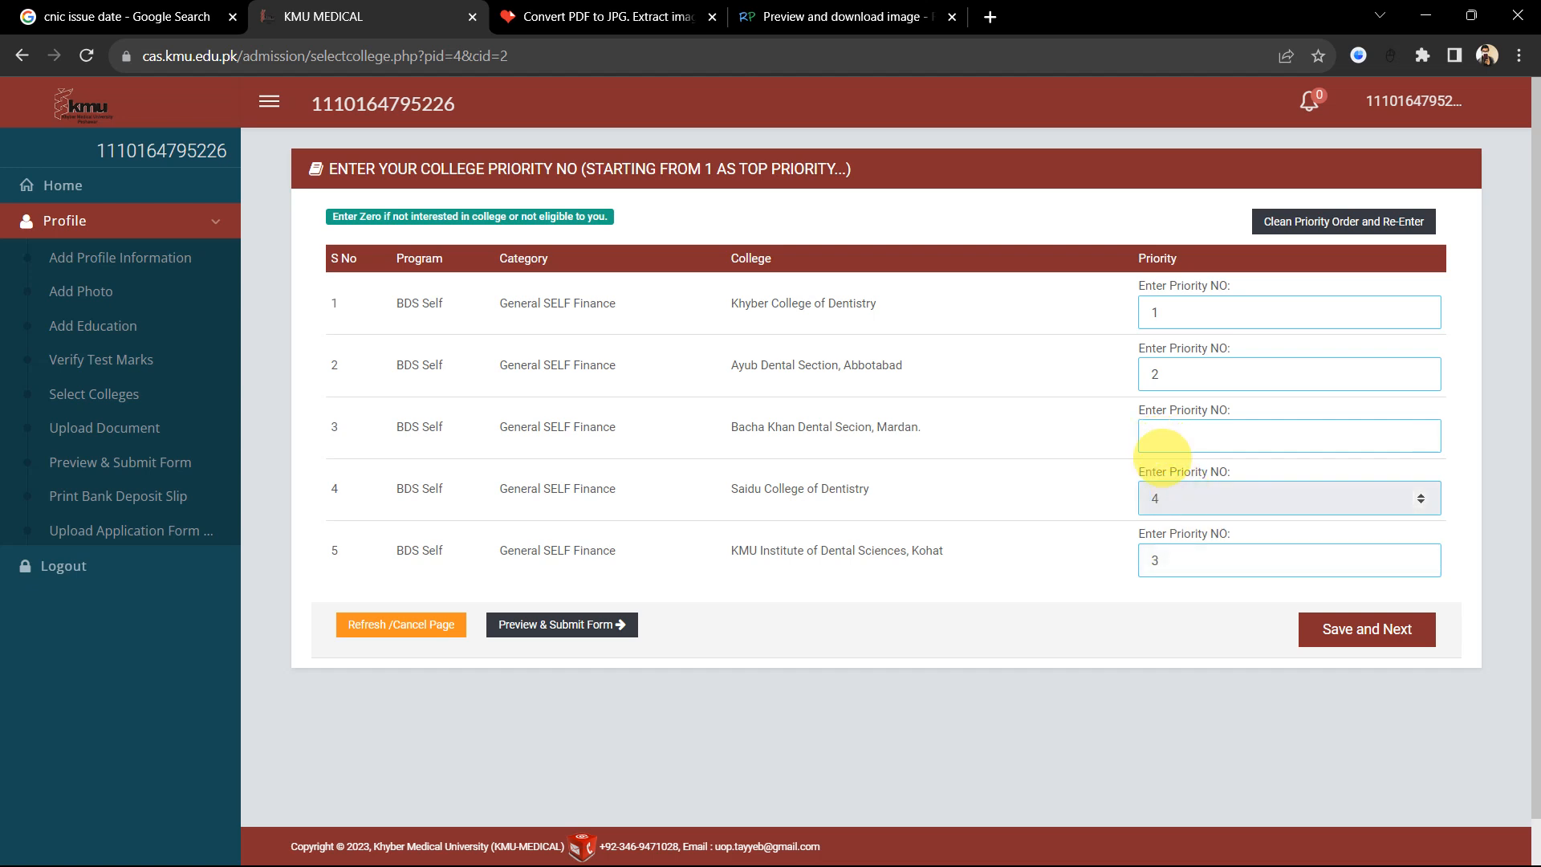
left_click(1162, 443)
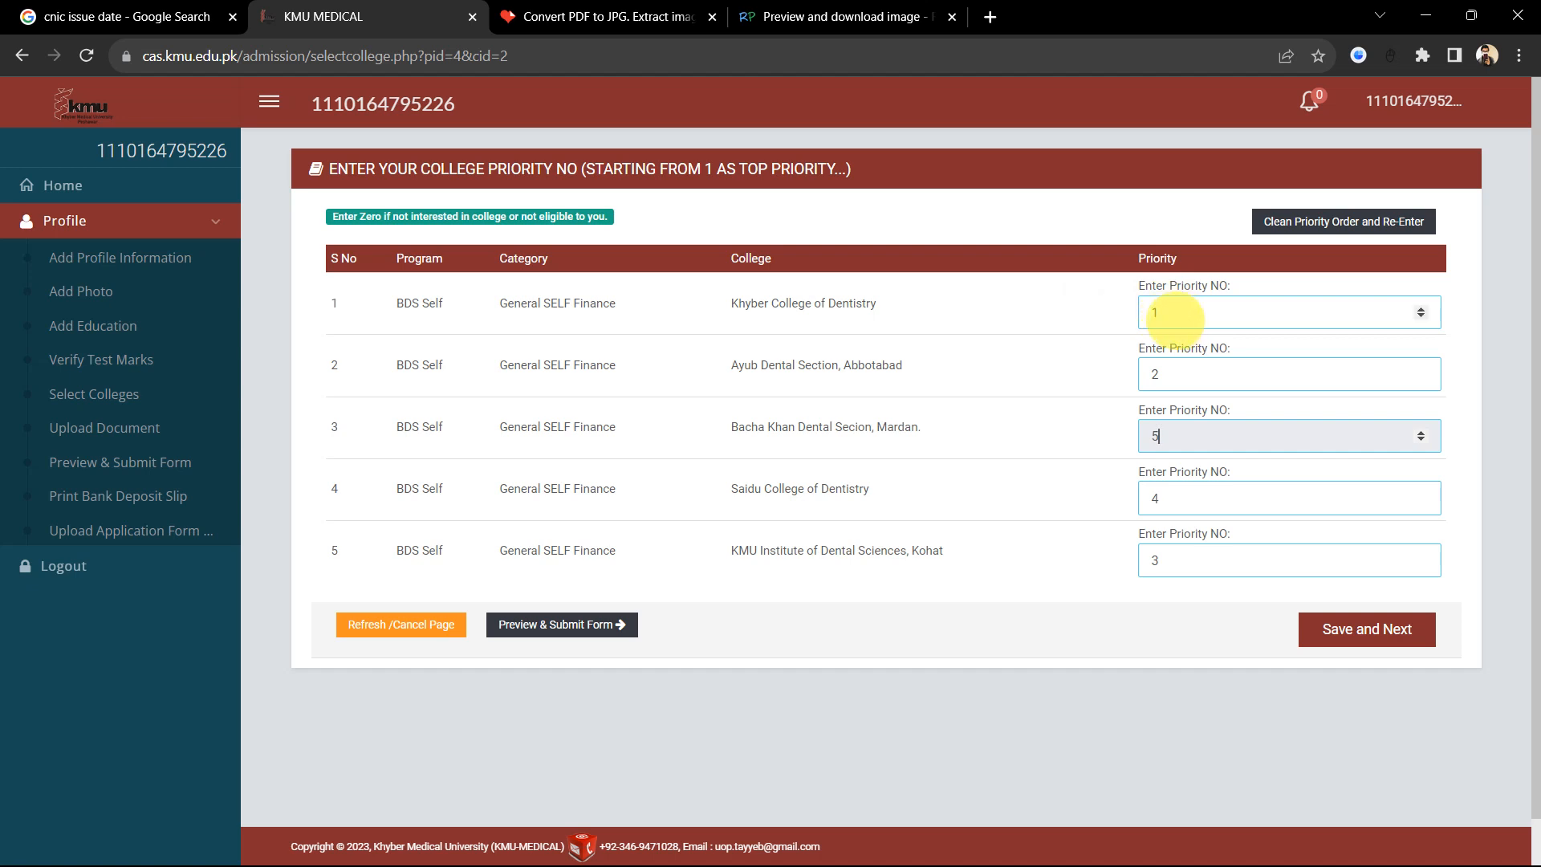
Step: Recheck Khyber College of Dentistry at priority 1 and Bacha Khan Dental Section at 5
left_click_drag(1168, 313, 1116, 321)
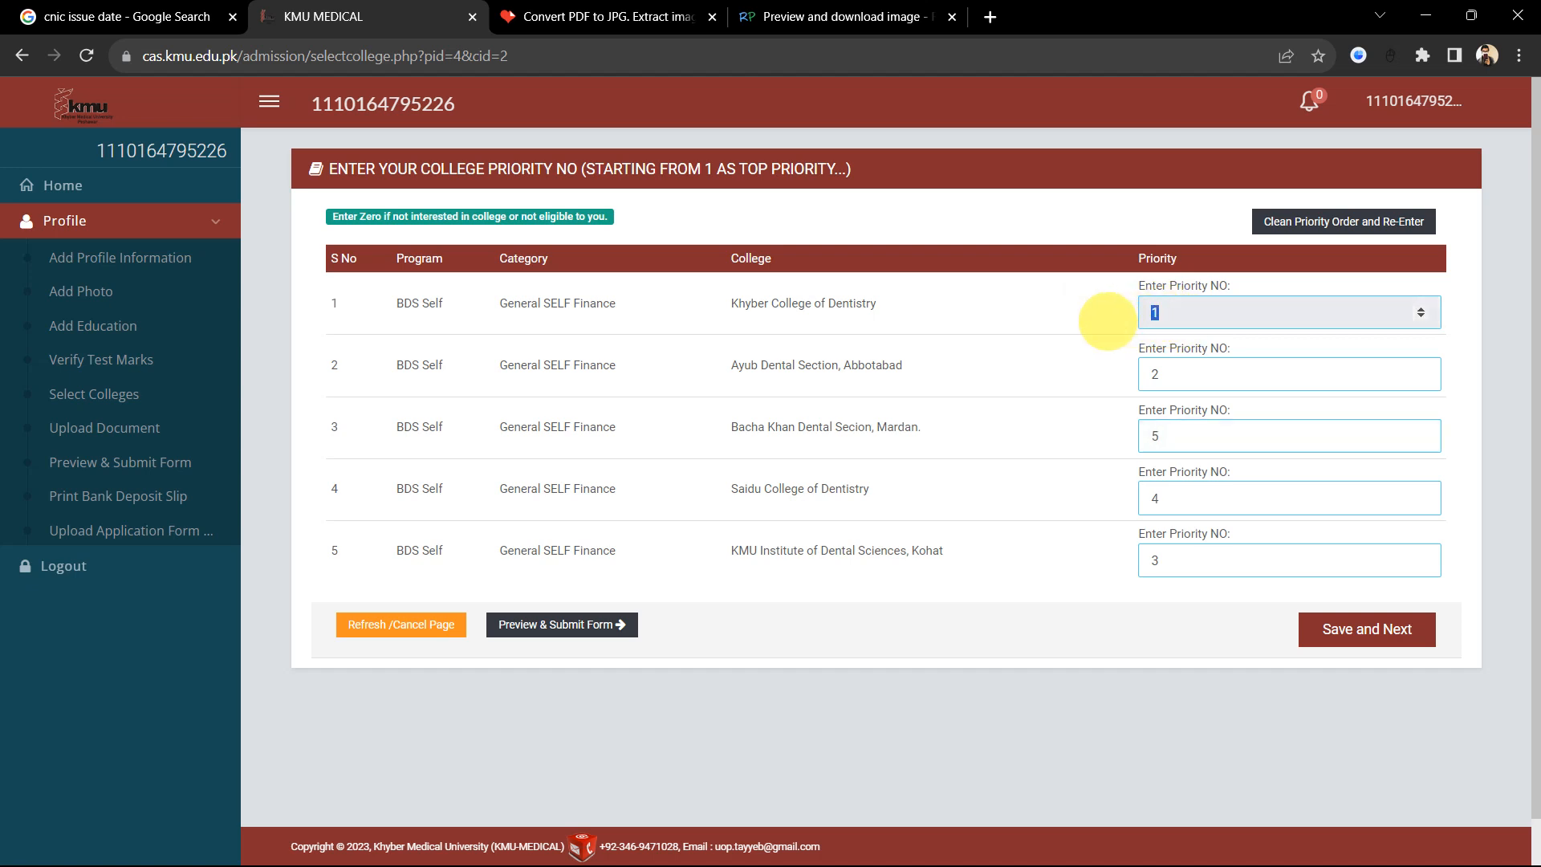
left_click(1107, 321)
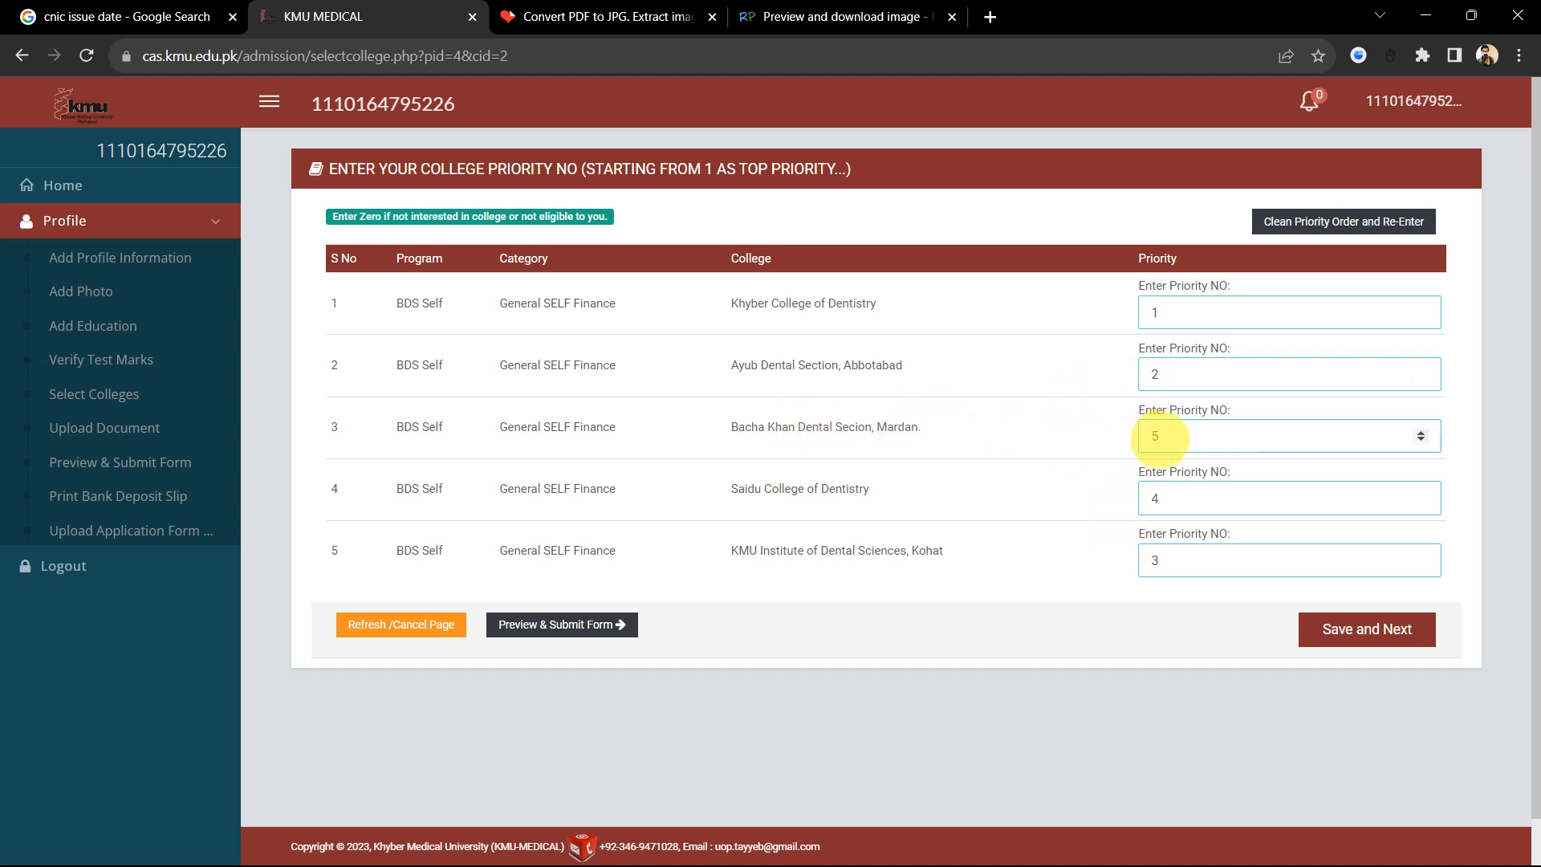
left_click(1169, 440)
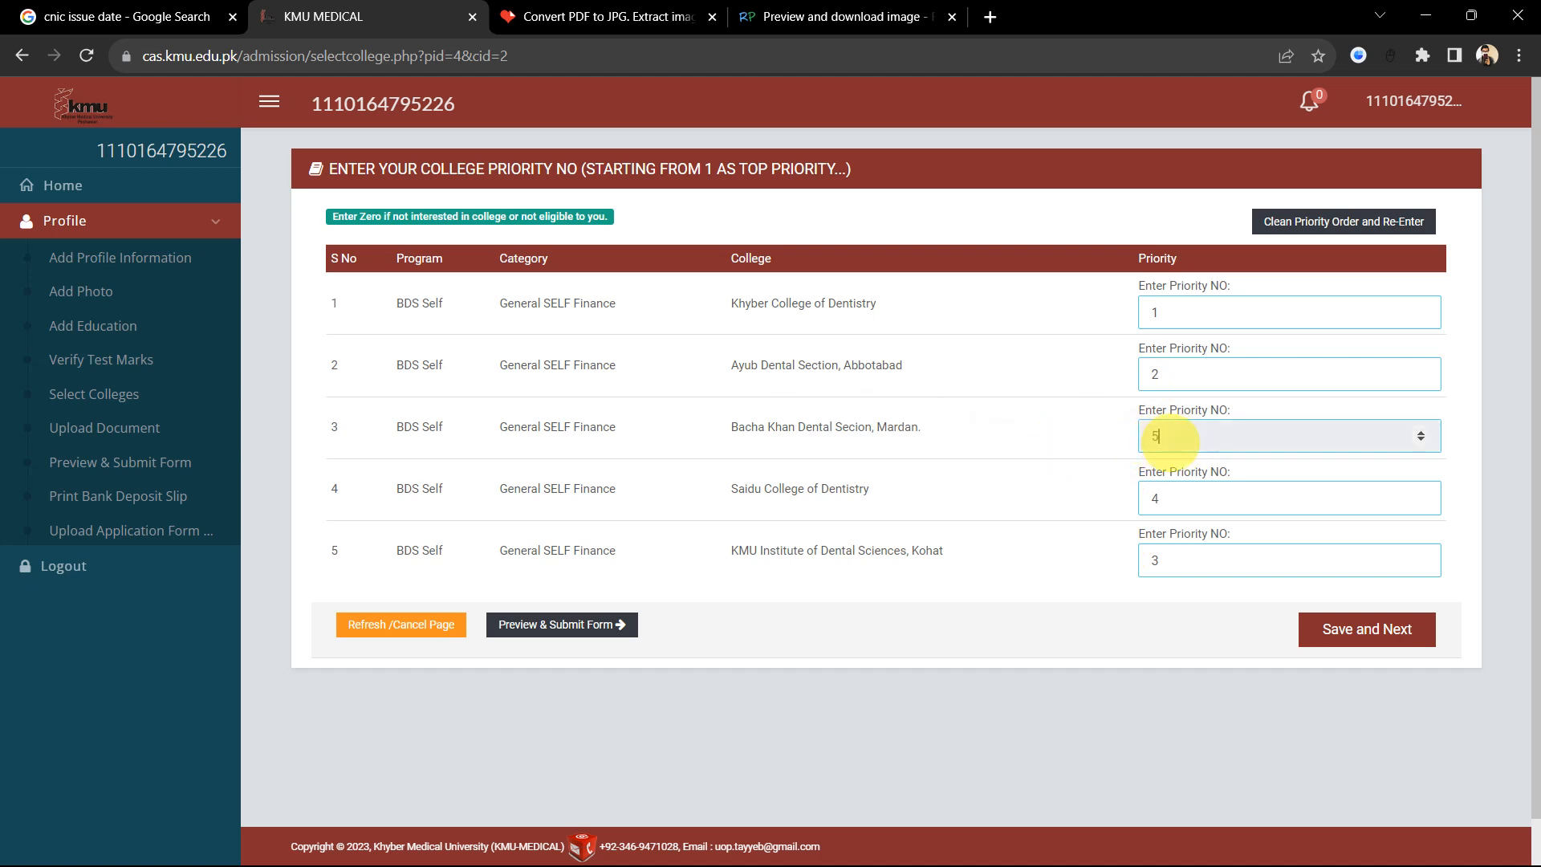
left_click(1051, 439)
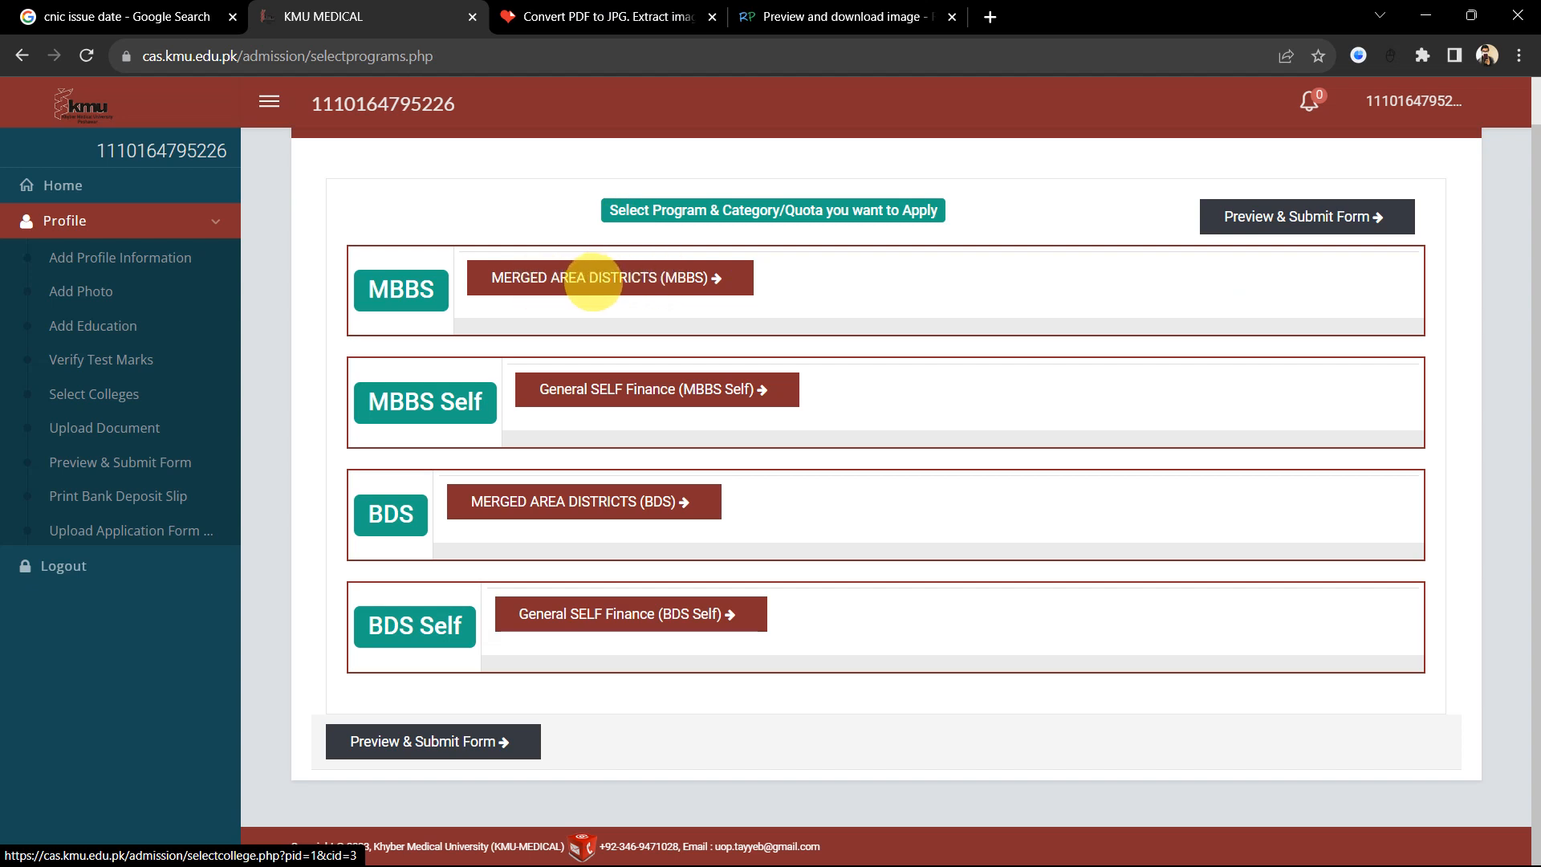
Step: Open the MBBS Merged Area Districts list and rank Khyber Medical College Peshawar 1, Ayub 2
left_click(572, 281)
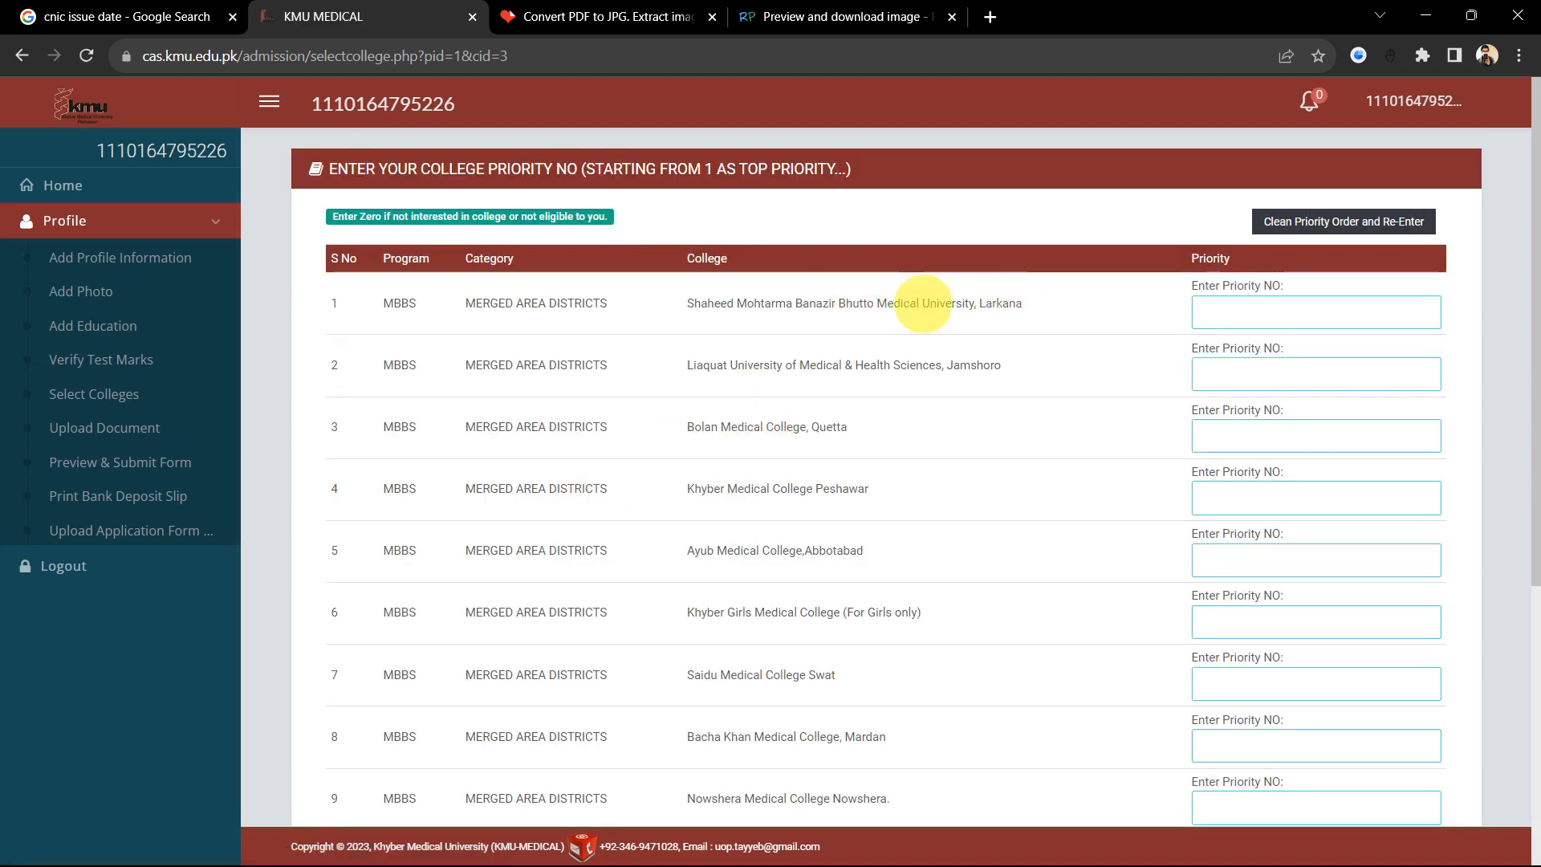
scroll(855, 353, "up", 5)
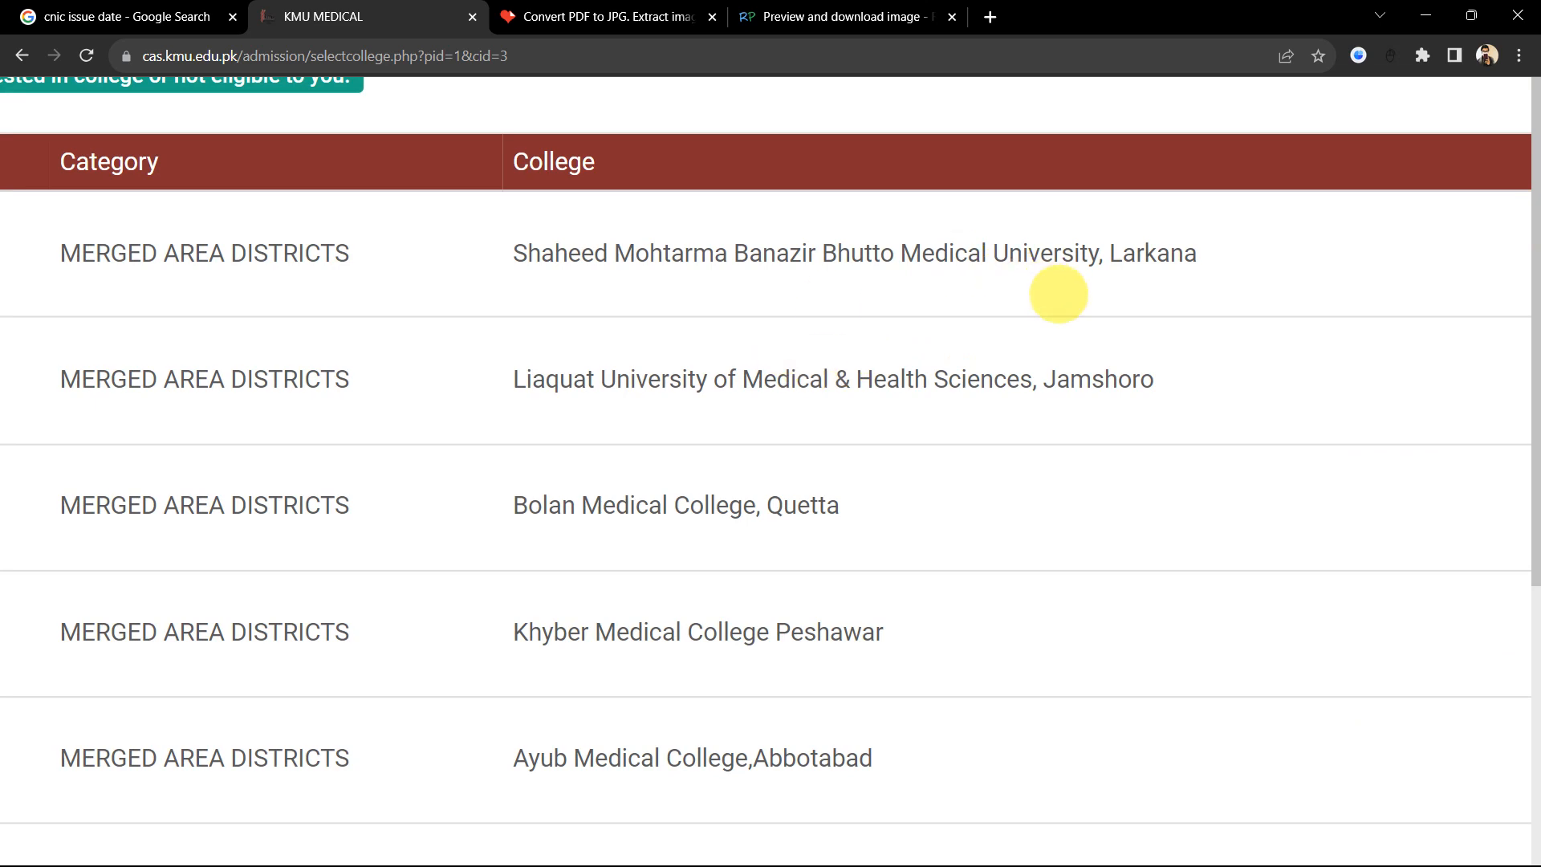
scroll(1056, 292, "down", 5)
scroll(948, 475, "down", 3)
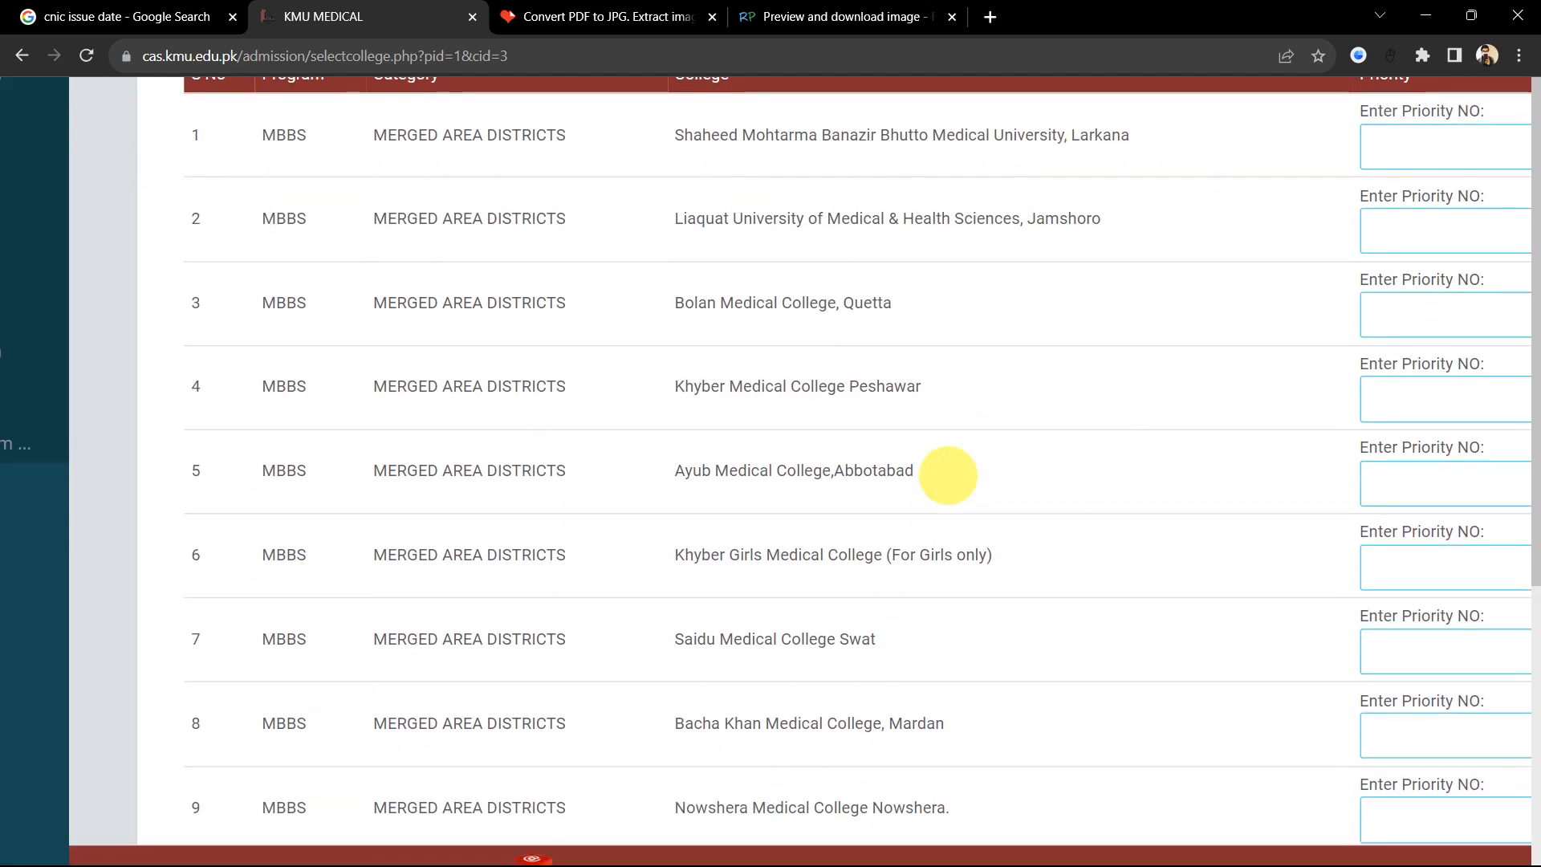
scroll(834, 483, "down", 2)
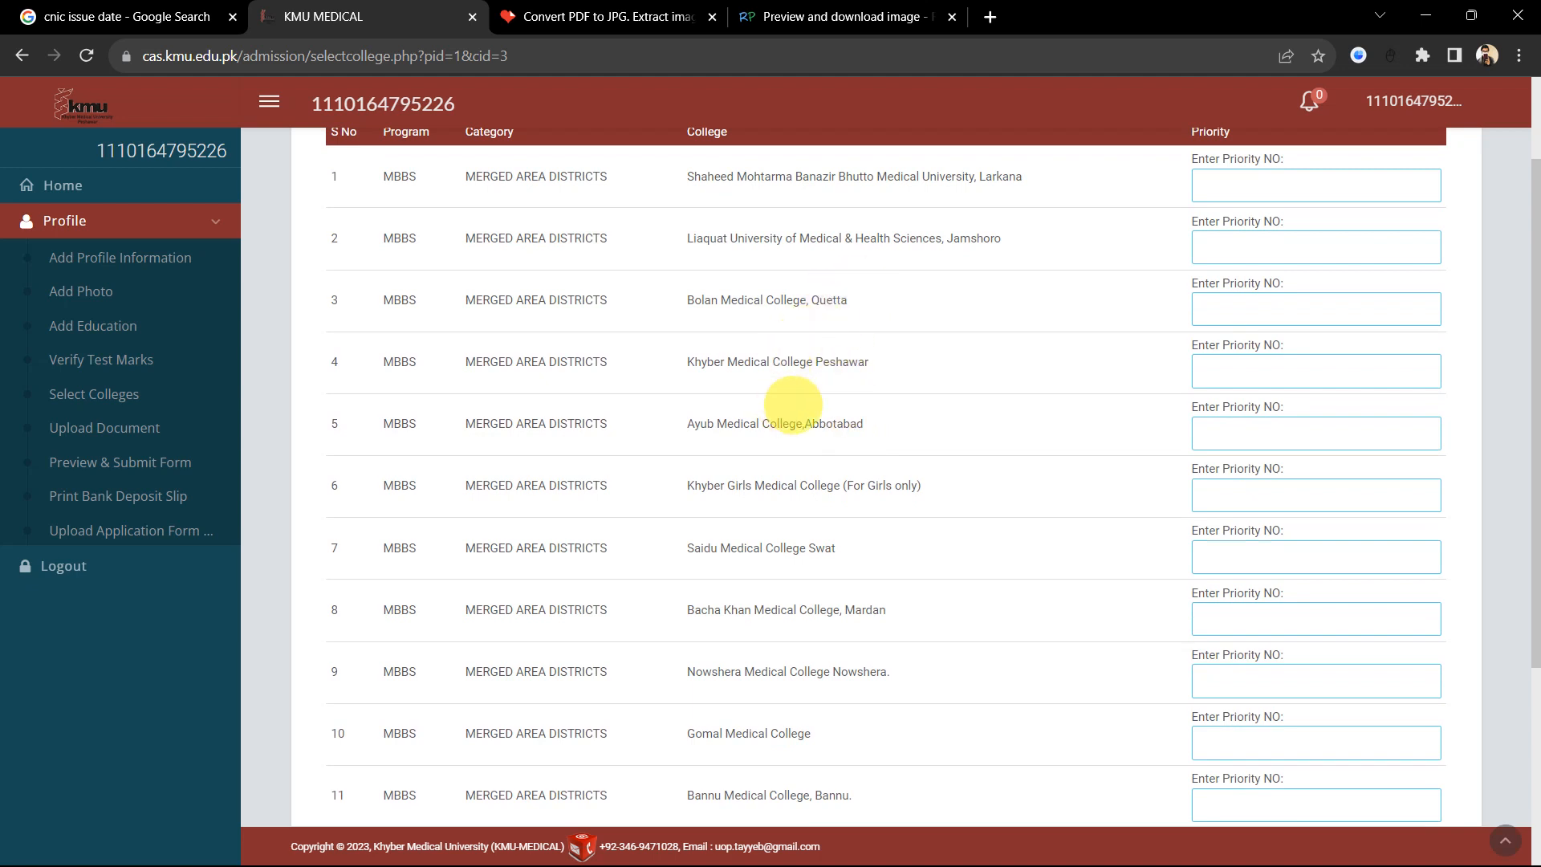
scroll(825, 336, "up", 1)
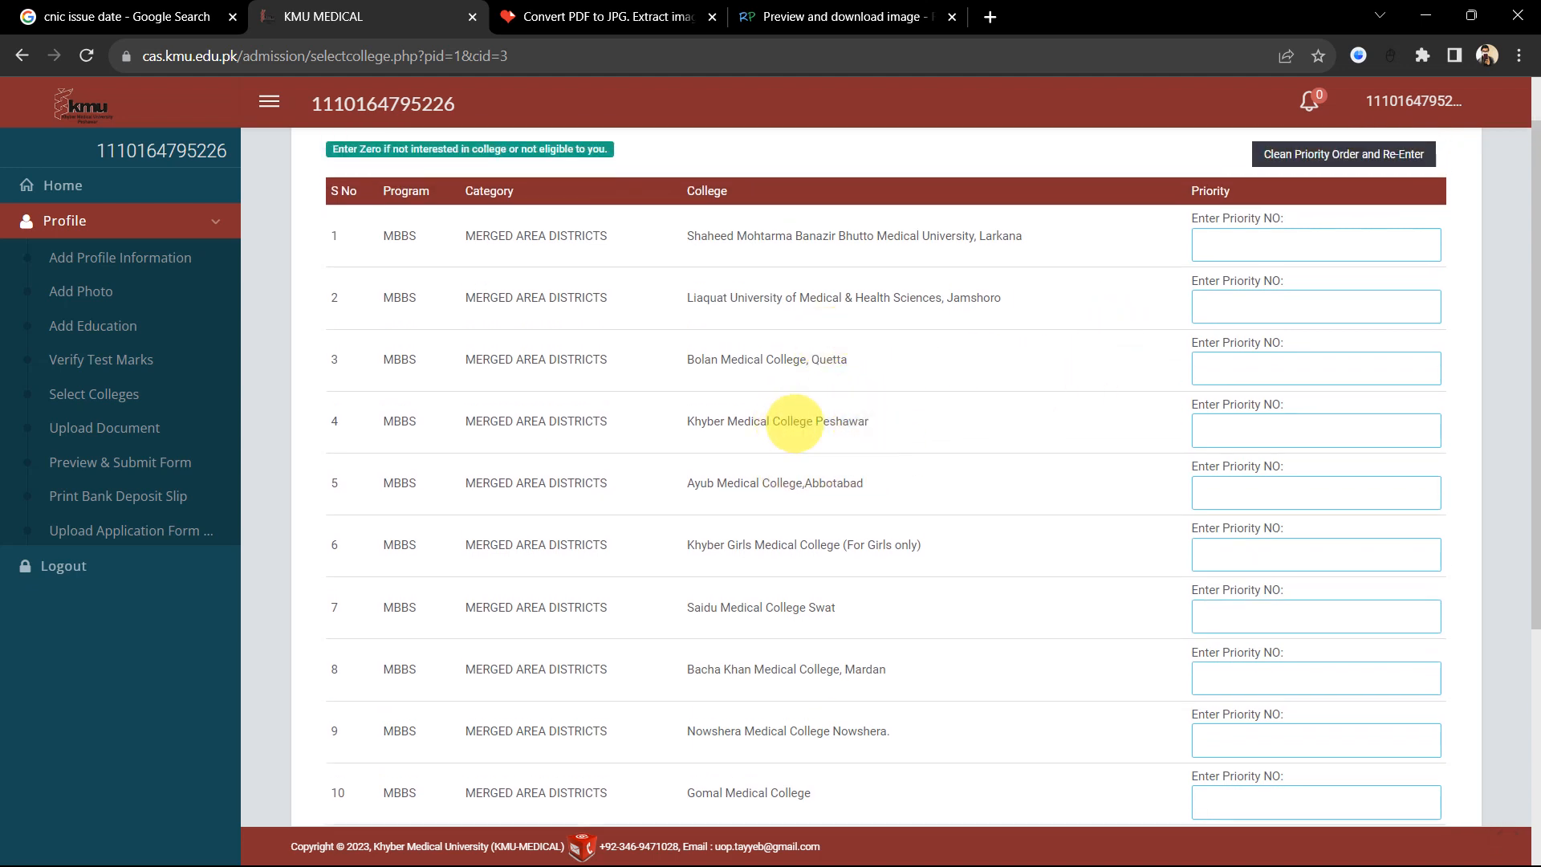
left_click(1244, 438)
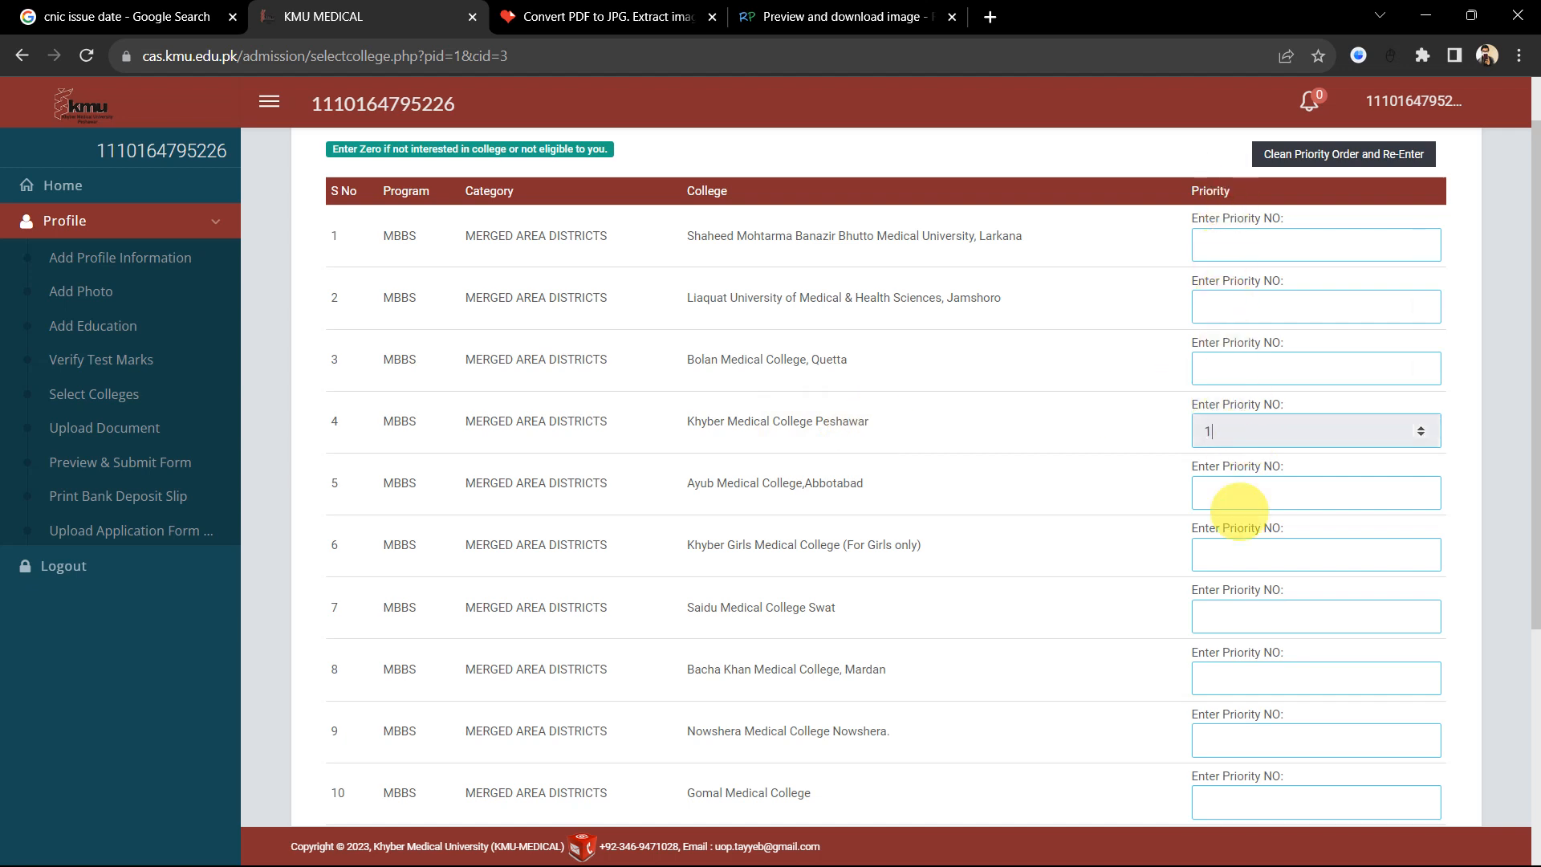
scroll(1076, 498, "down", 1)
left_click(1270, 434)
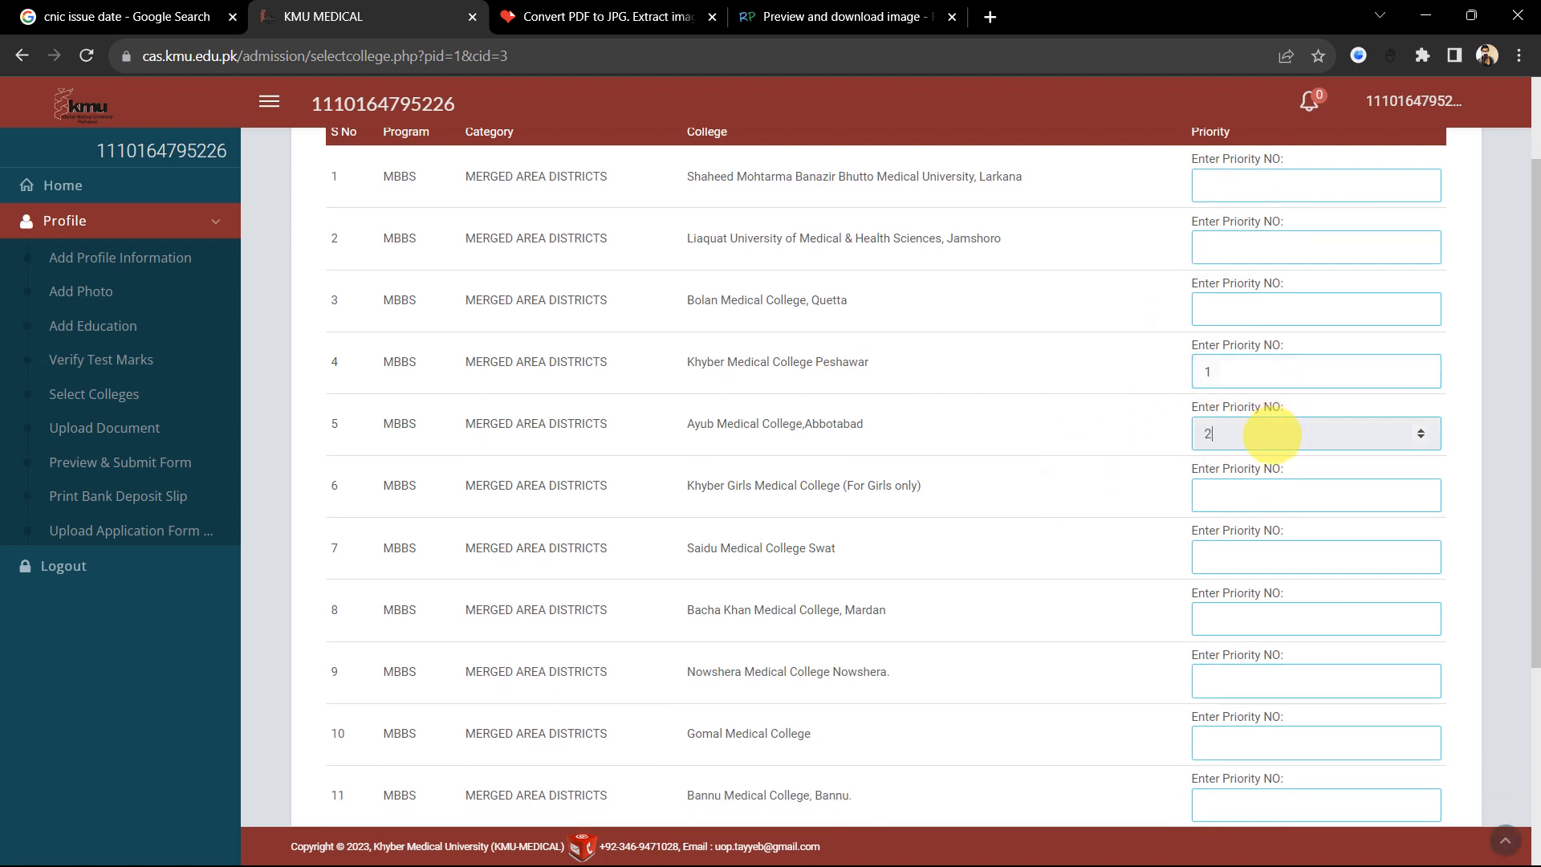
Step: Give Khyber Girls Medical College priority 3, correcting a mistyped 13
left_click(1232, 495)
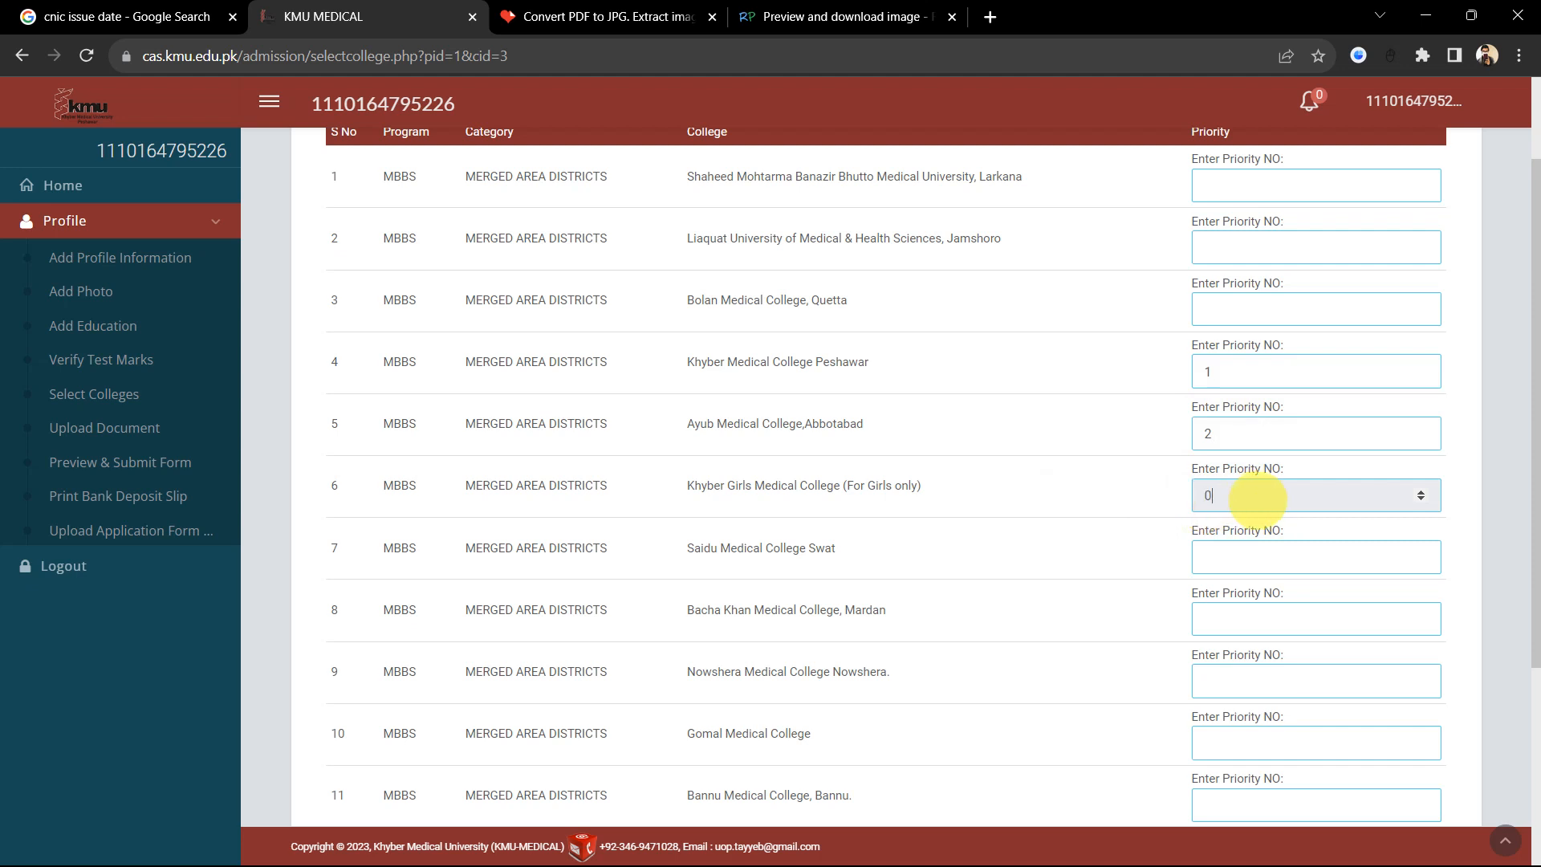
key("BackSpace")
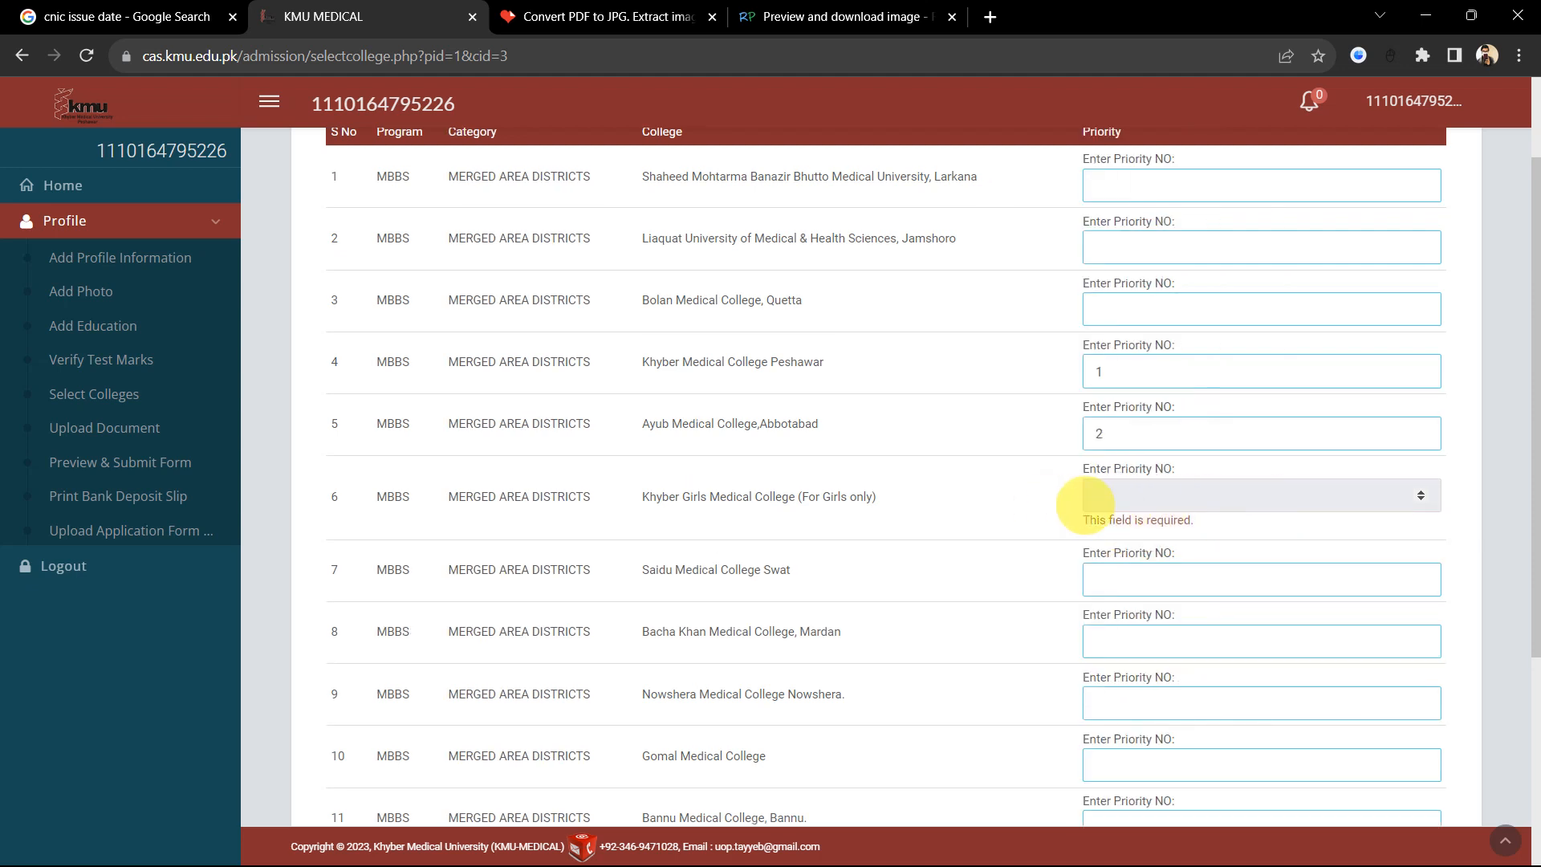
scroll(1123, 506, "down", 1)
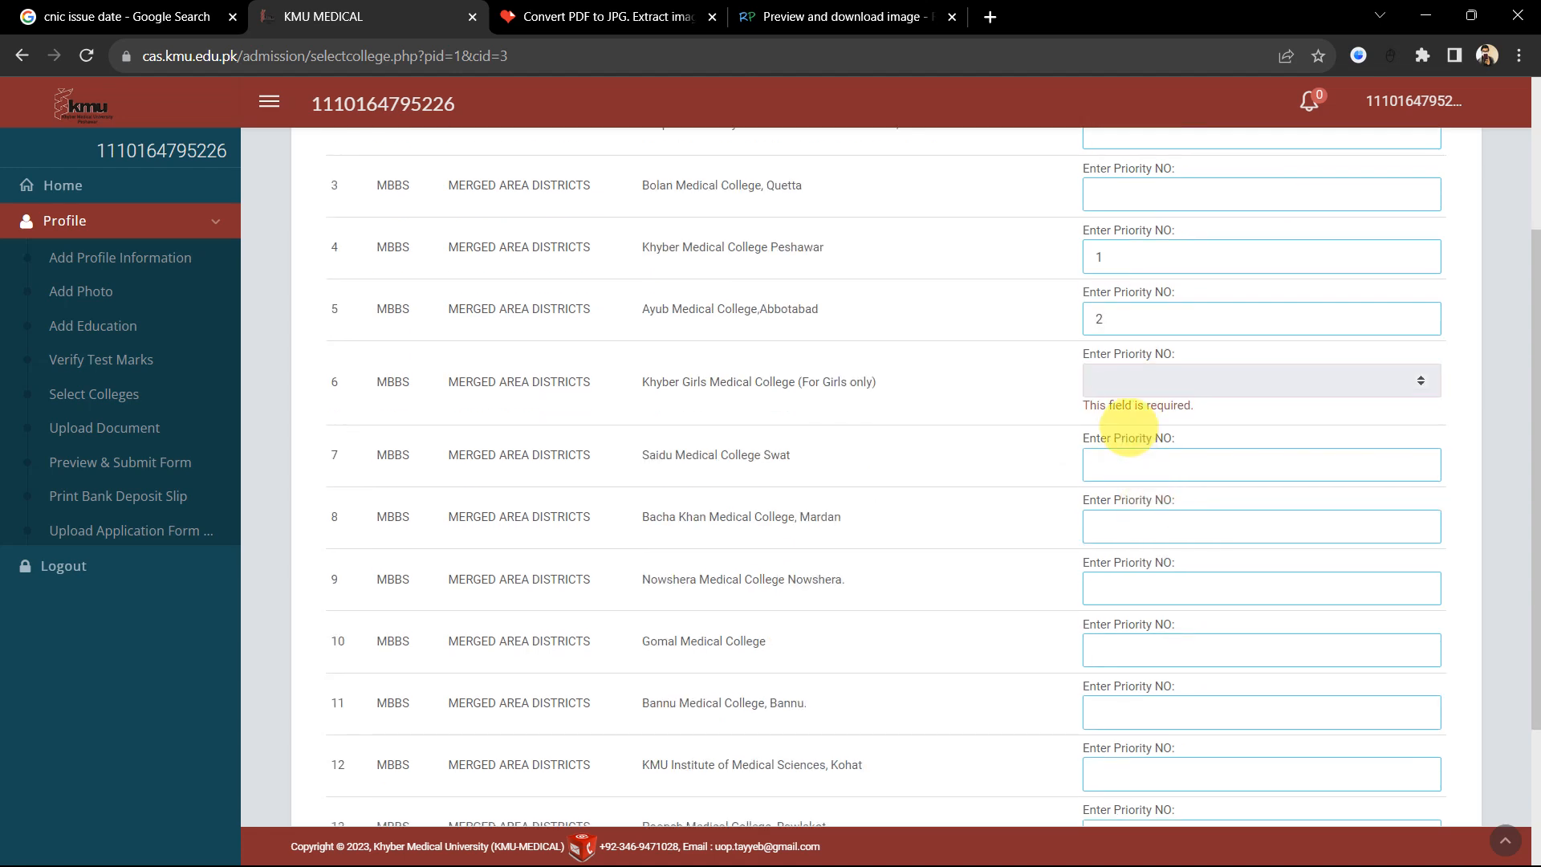
left_click(1128, 427)
scroll(942, 540, "down", 2)
scroll(942, 540, "up", 2)
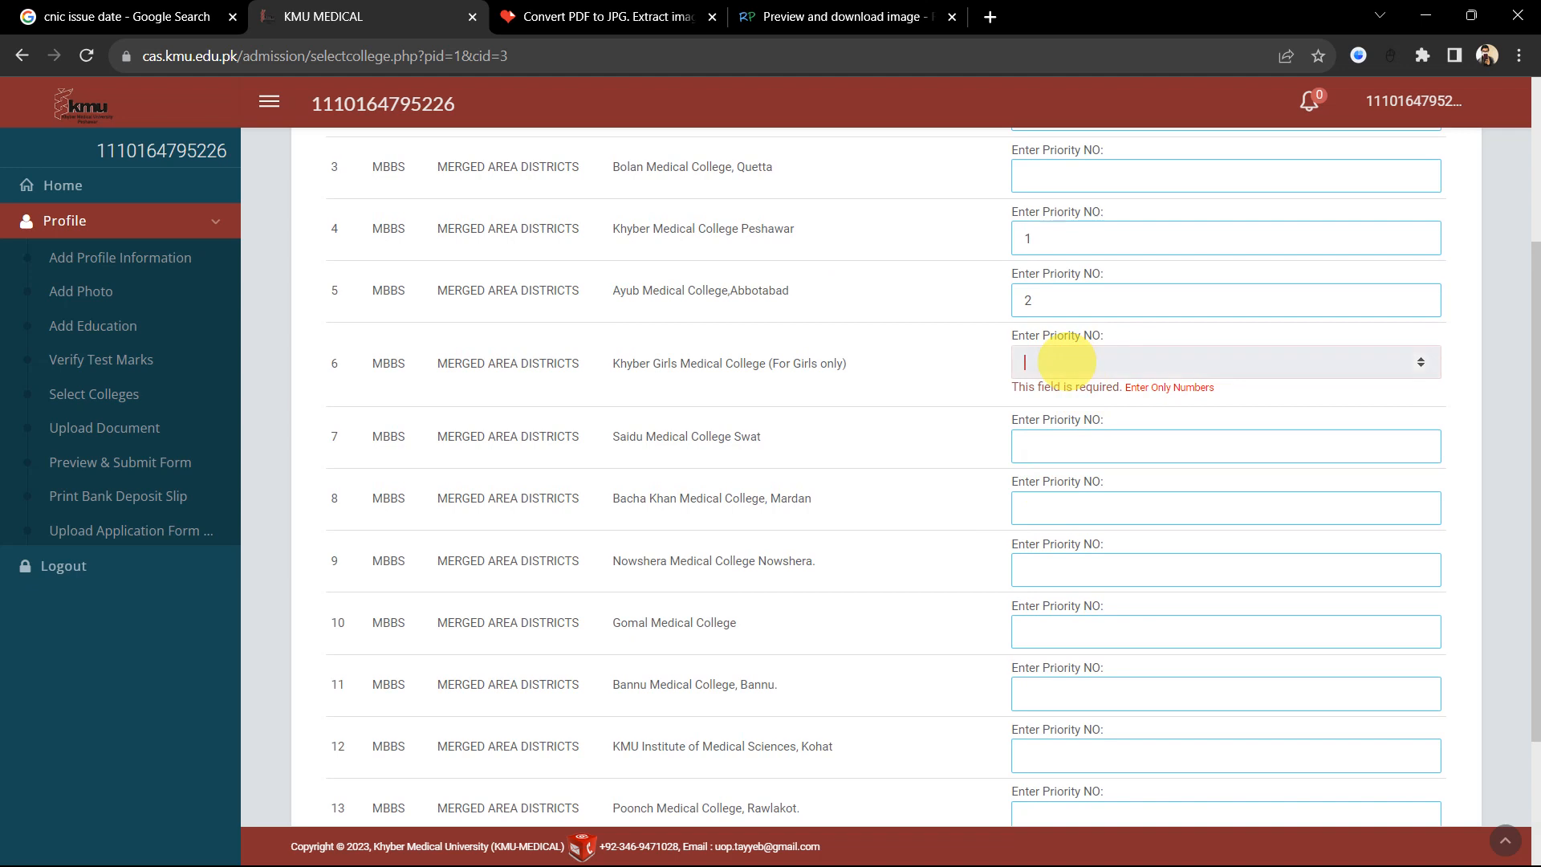
type("13")
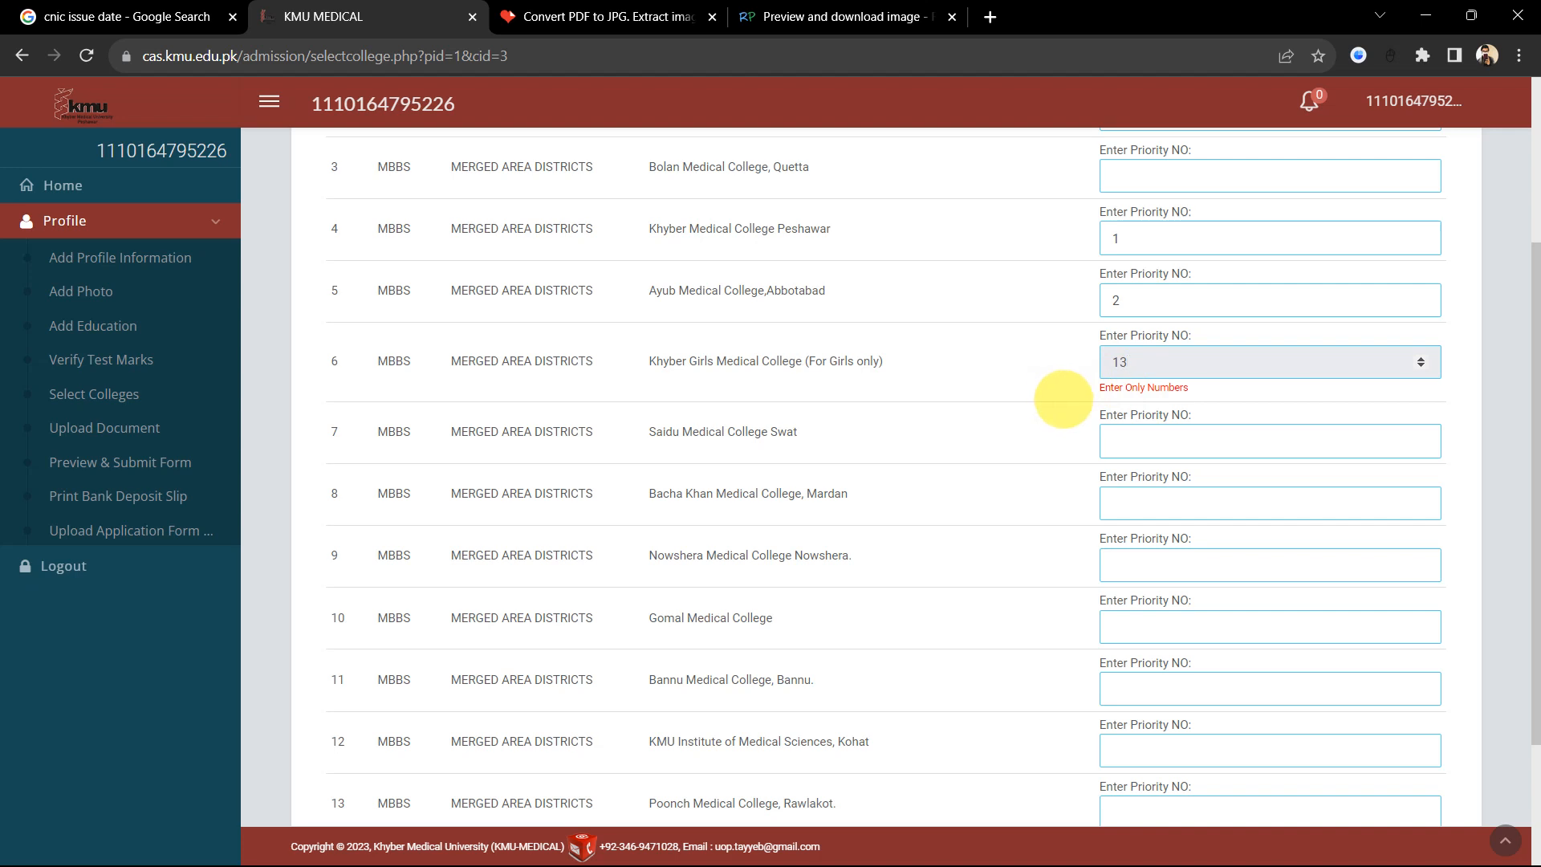
left_click(1063, 399)
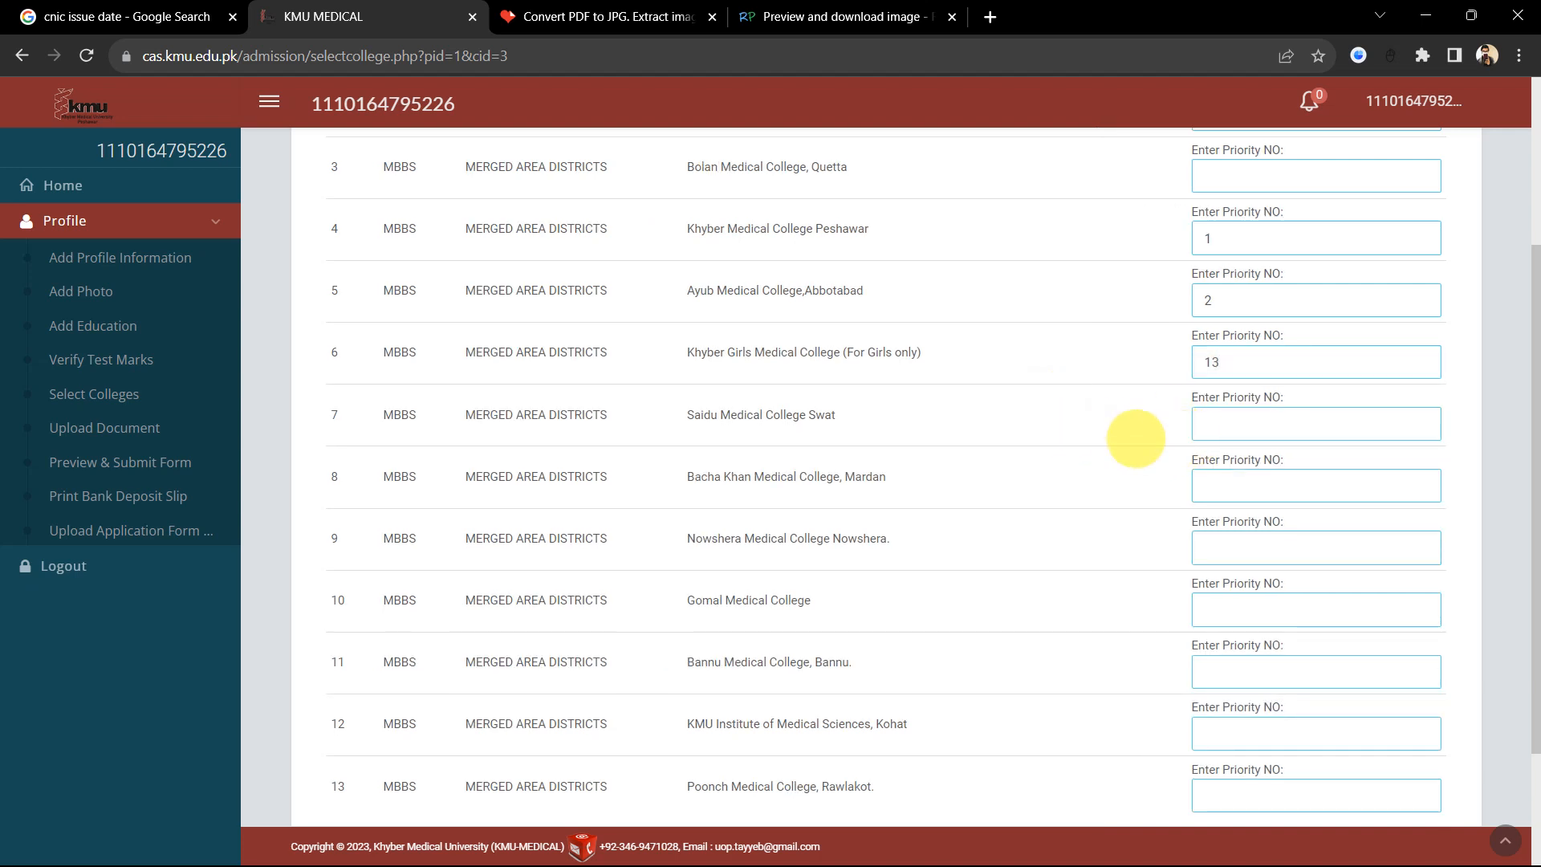
scroll(1131, 436, "down", 1)
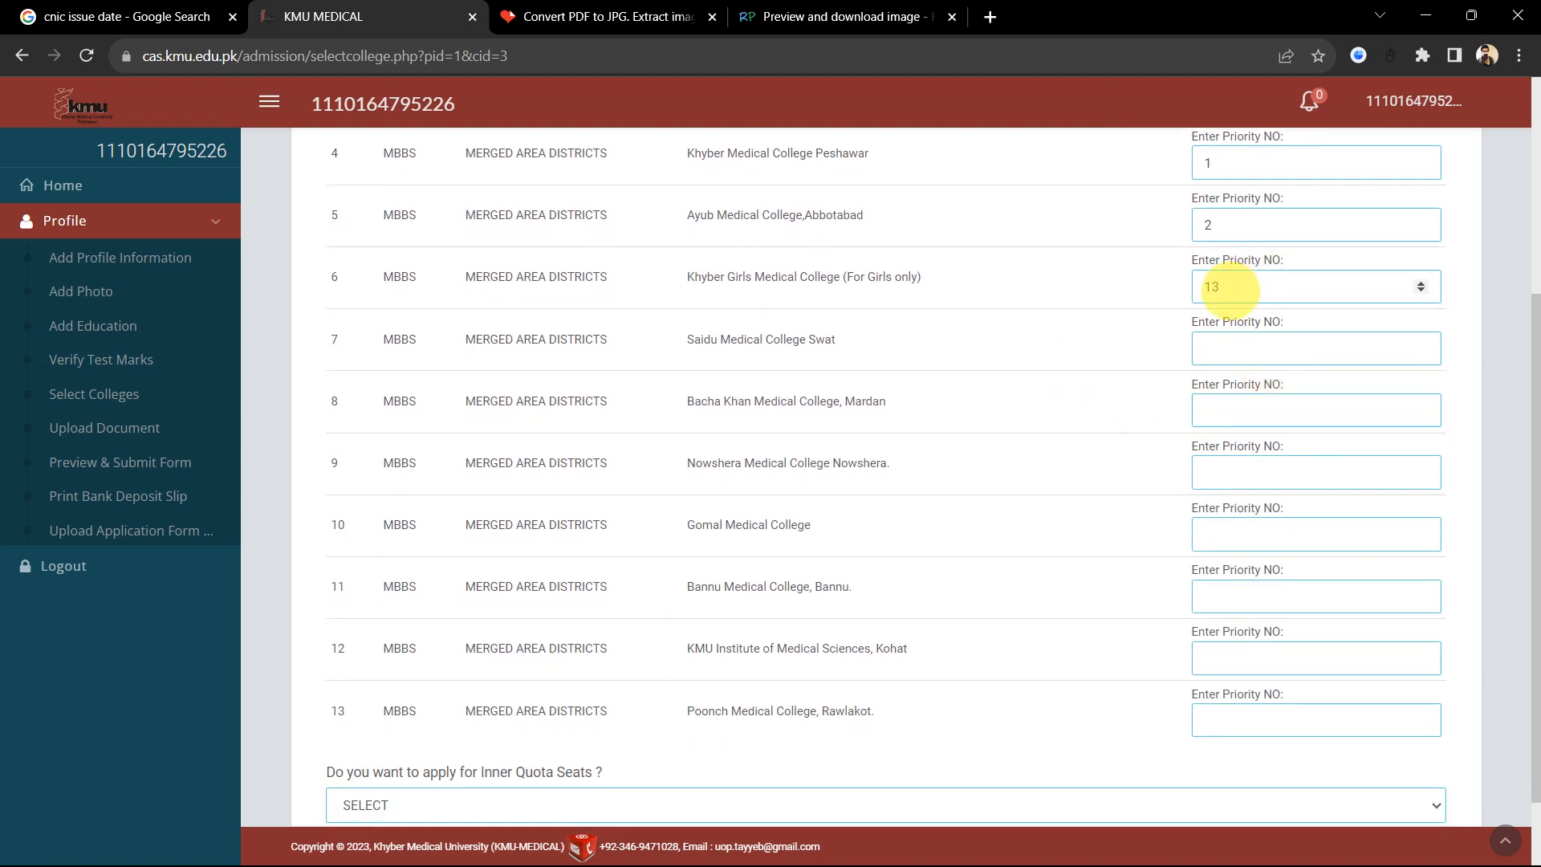
left_click(1230, 289)
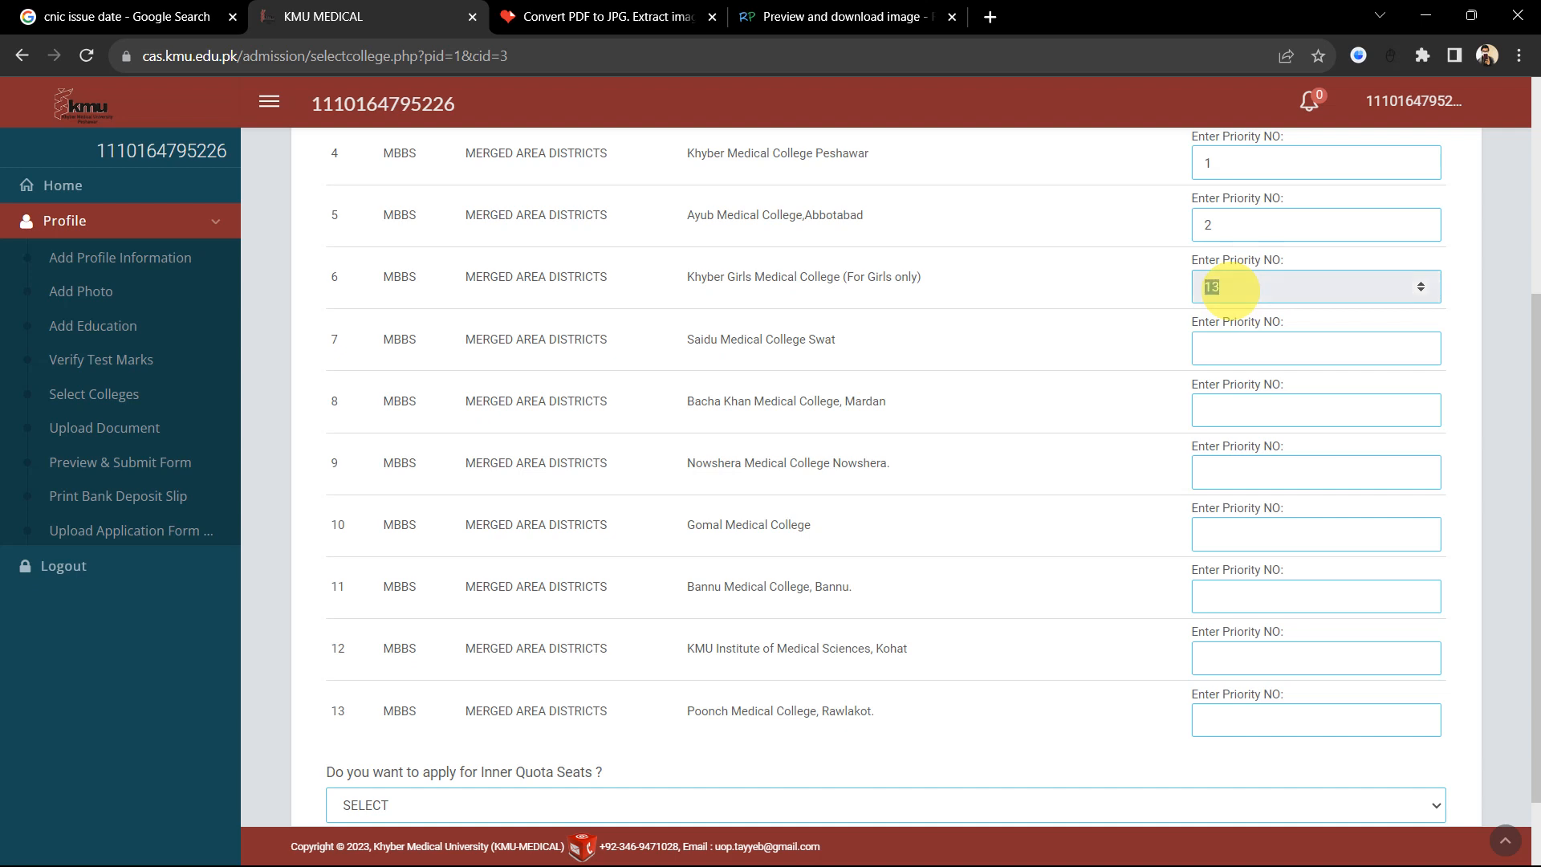
key("BackSpace")
type("3")
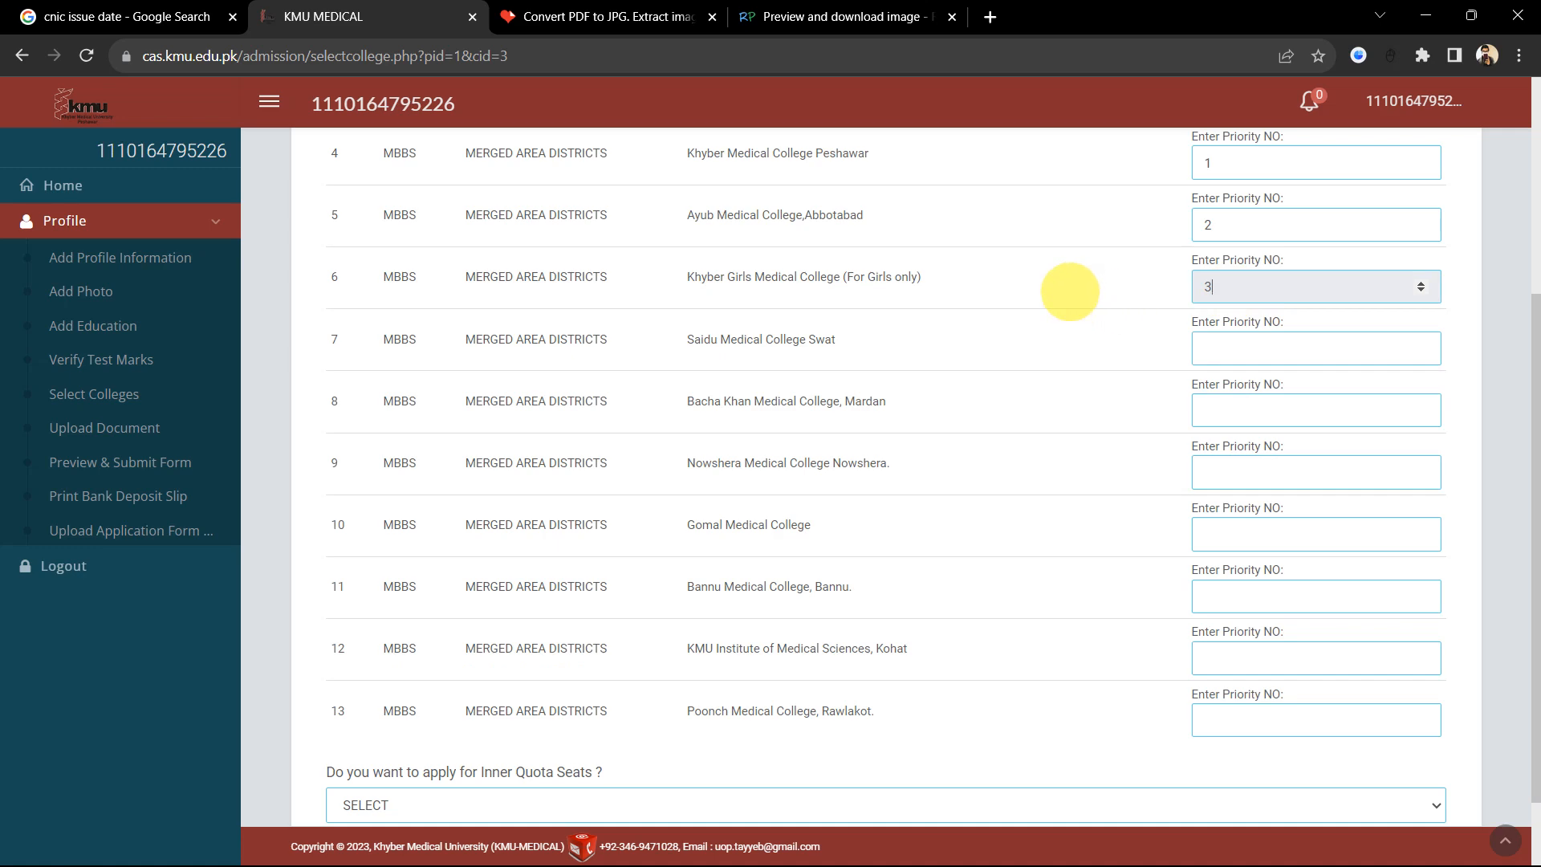
left_click(1068, 290)
scroll(1075, 389, "up", 1)
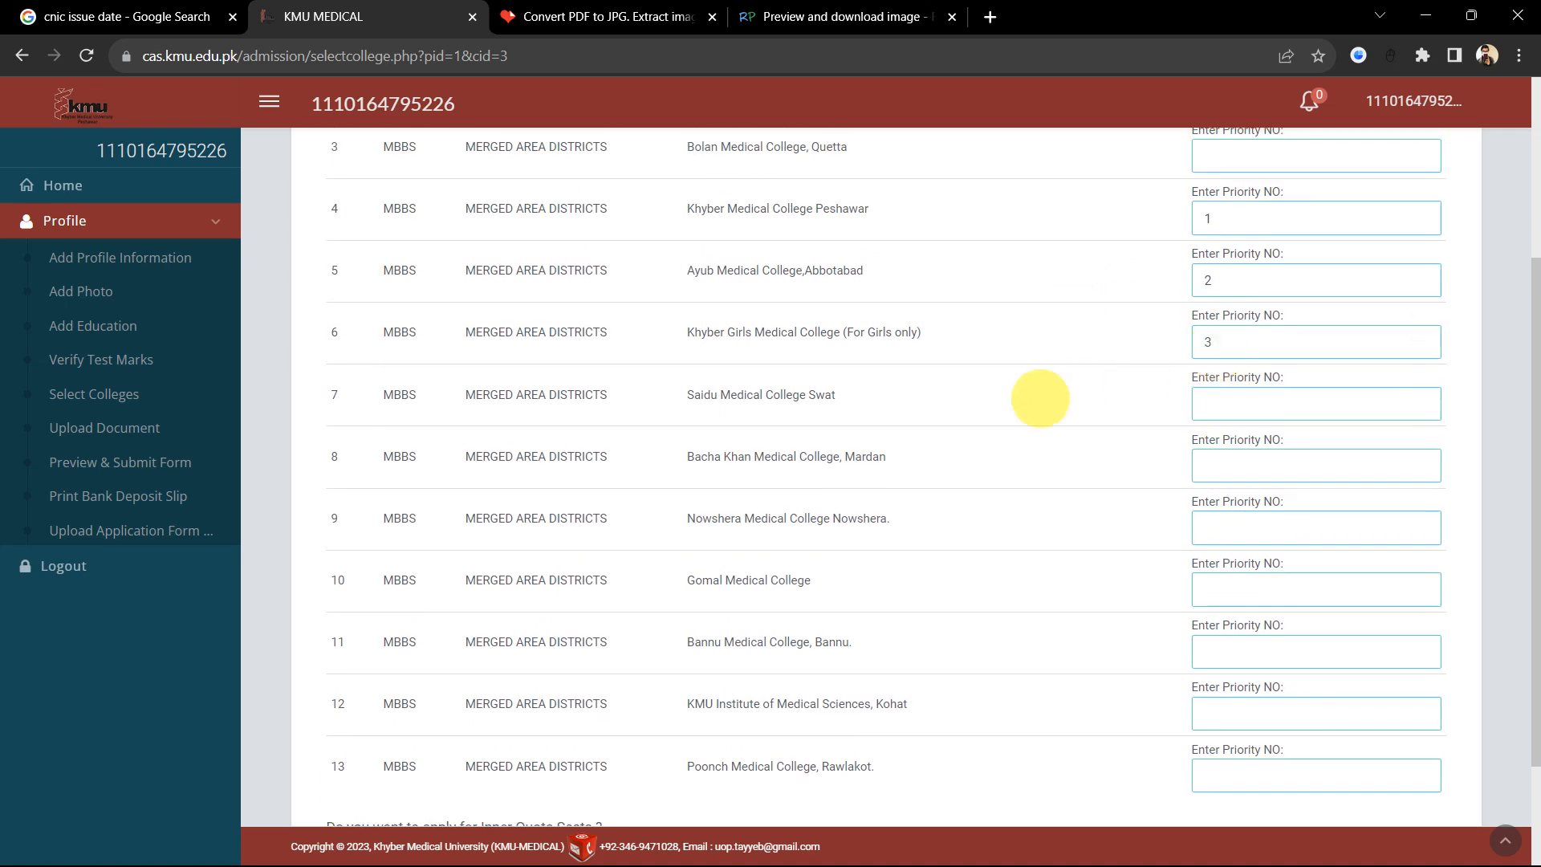
scroll(1228, 491, "down", 2)
scroll(1228, 491, "up", 5)
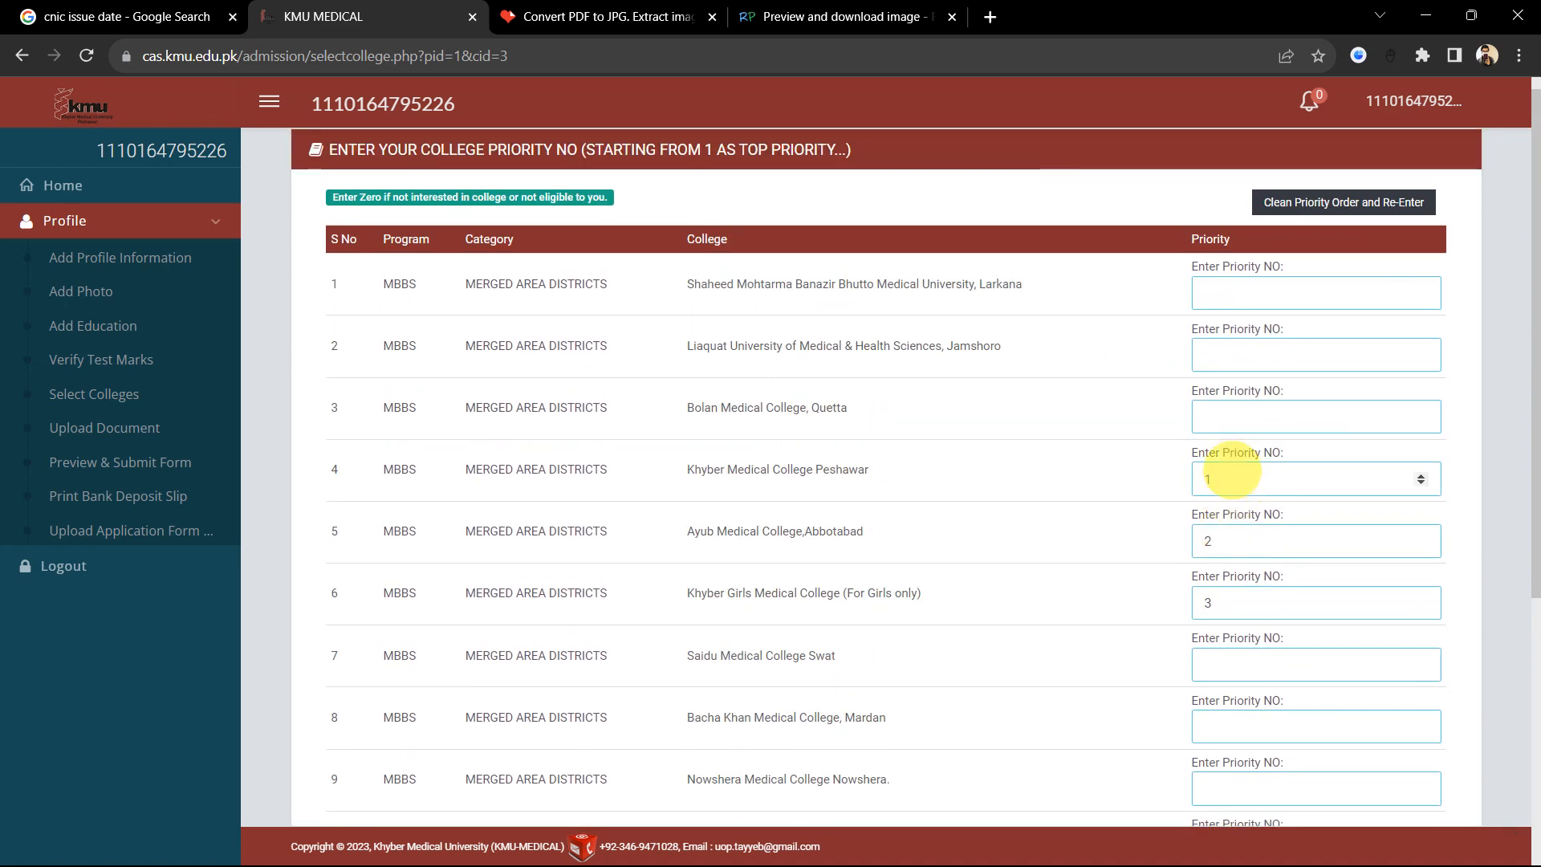
left_click(1232, 304)
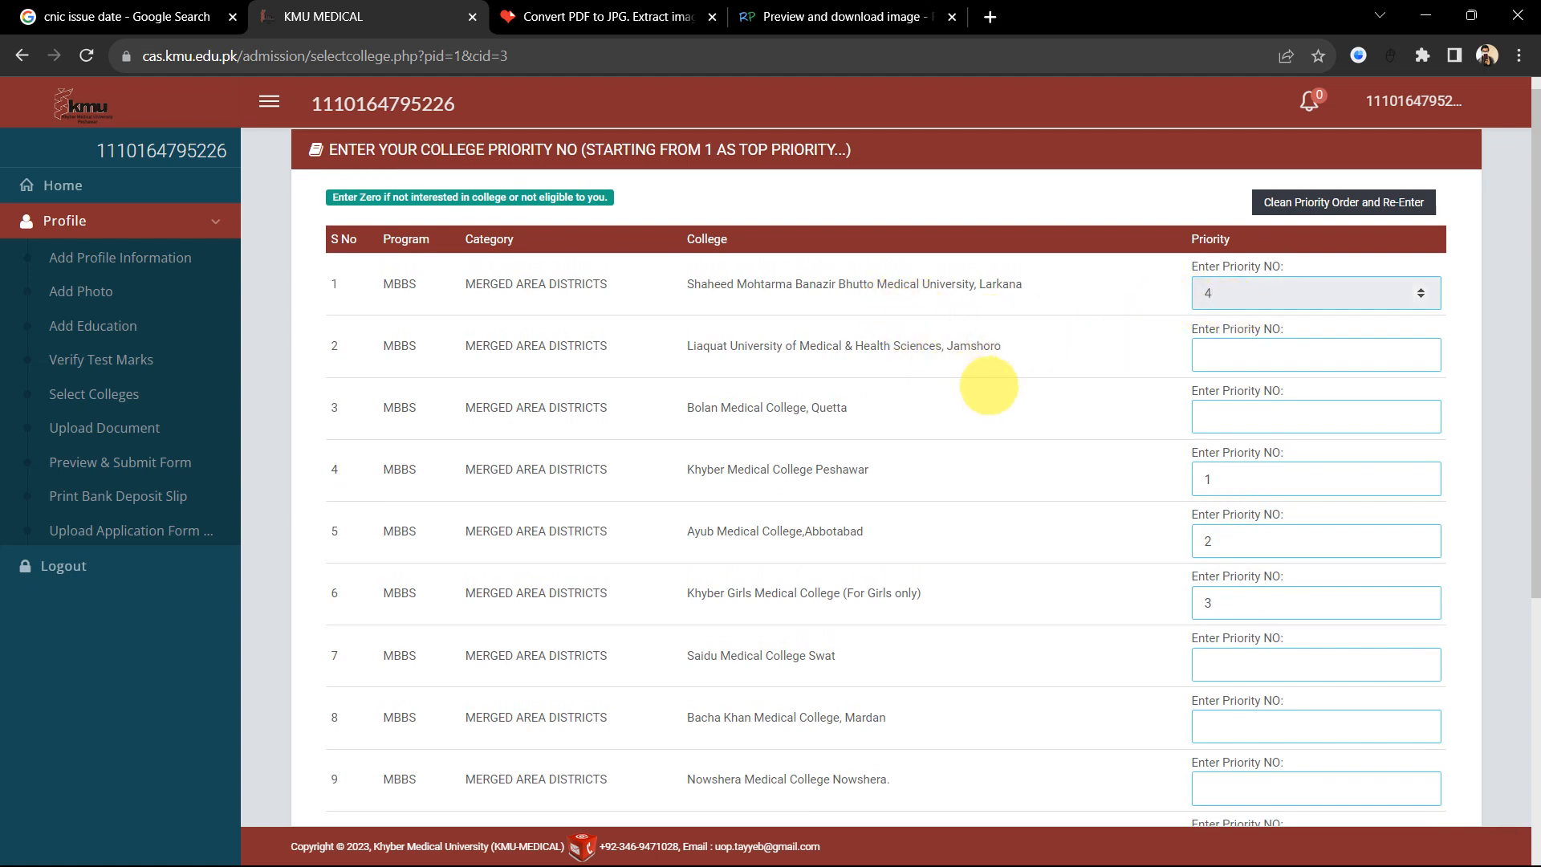
scroll(959, 359, "down", 4)
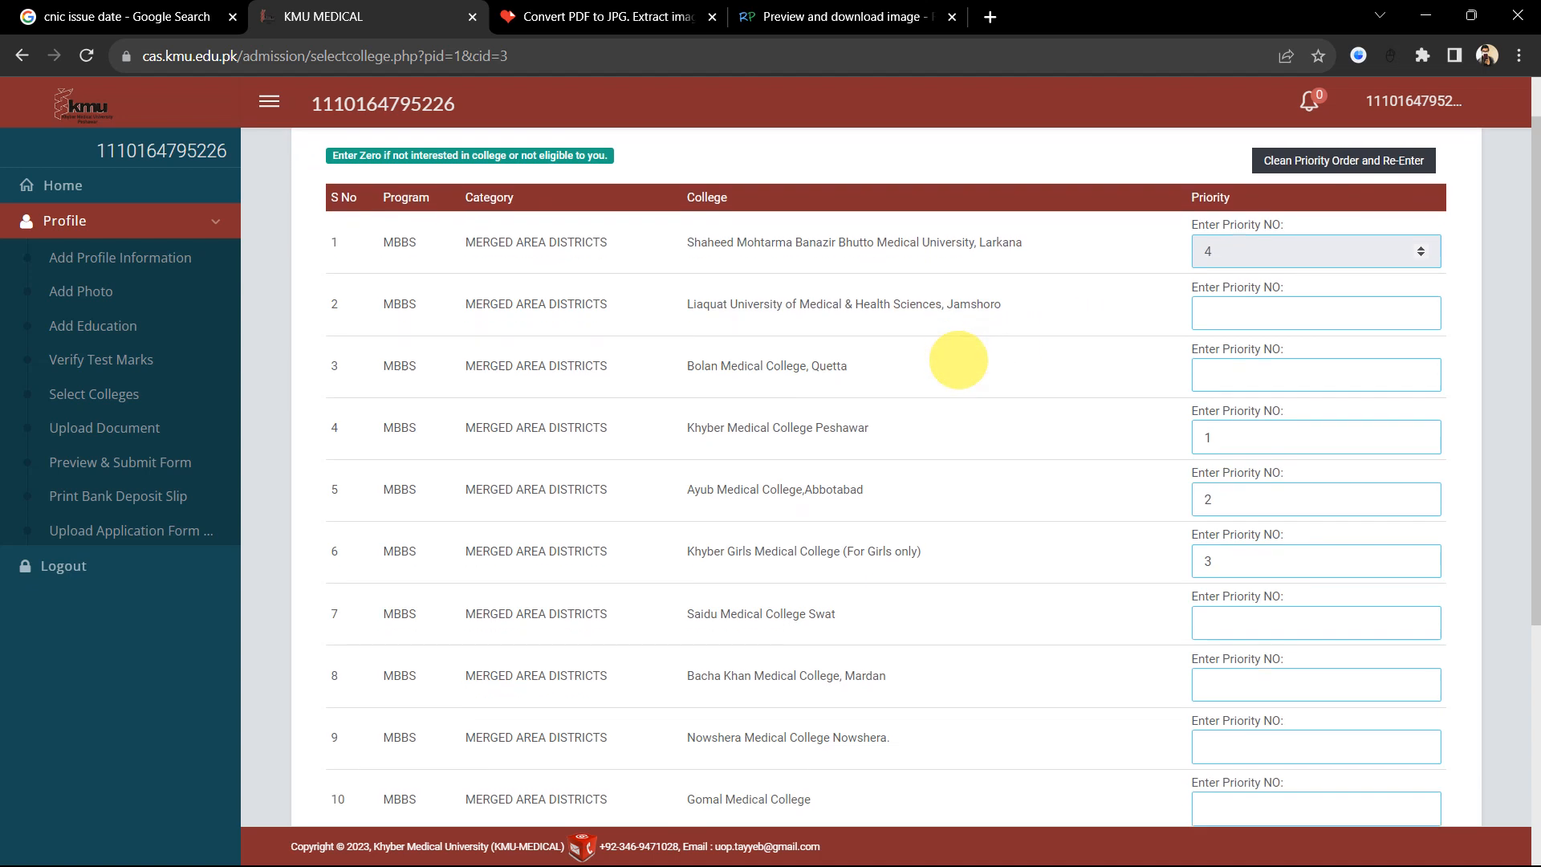
scroll(1131, 536, "down", 1)
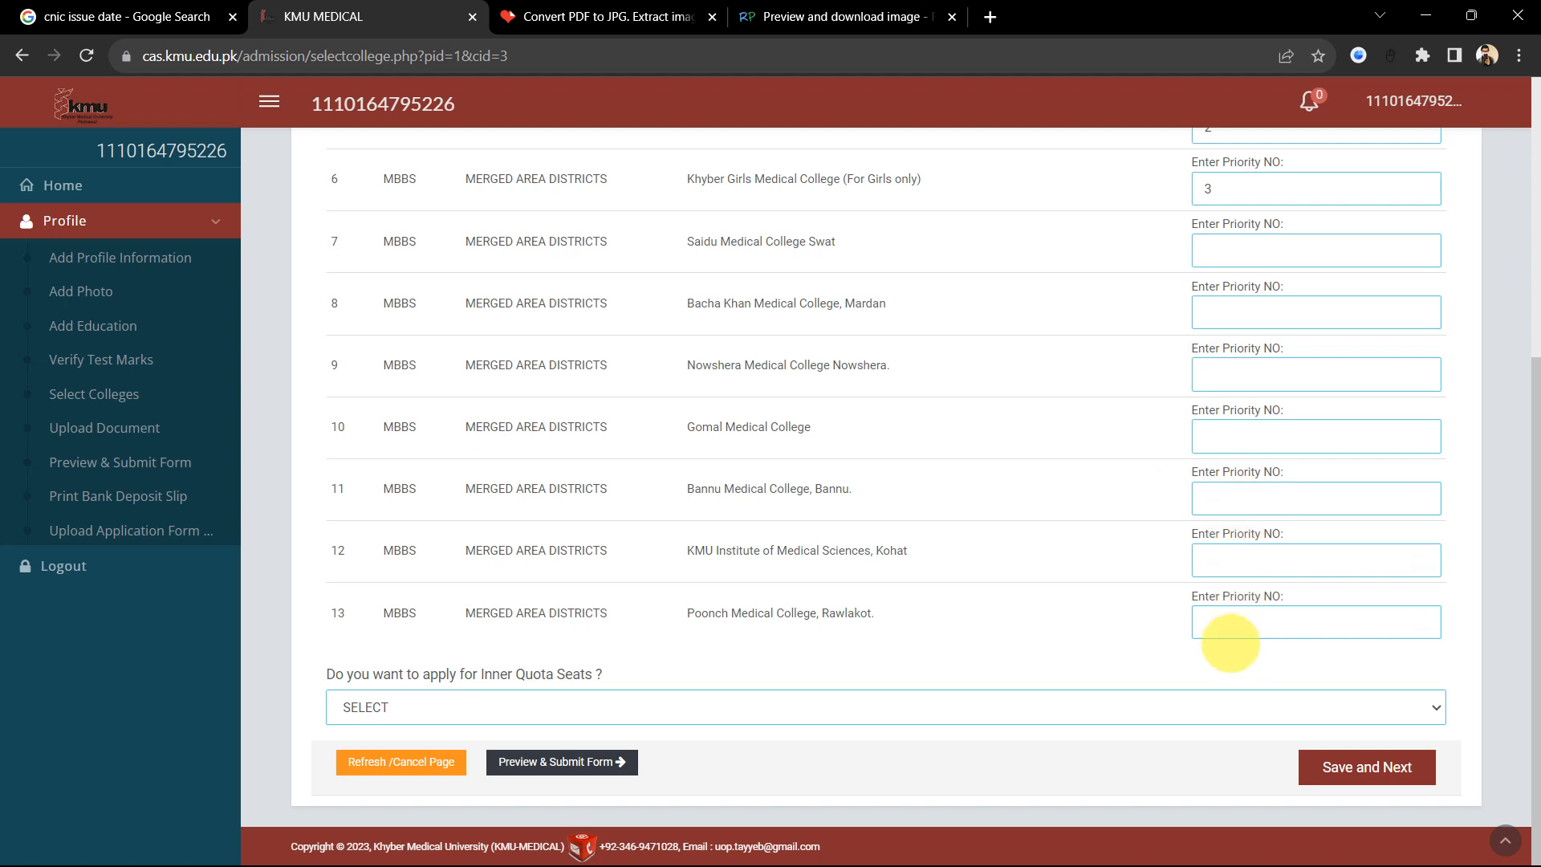
scroll(1186, 286, "up", 1)
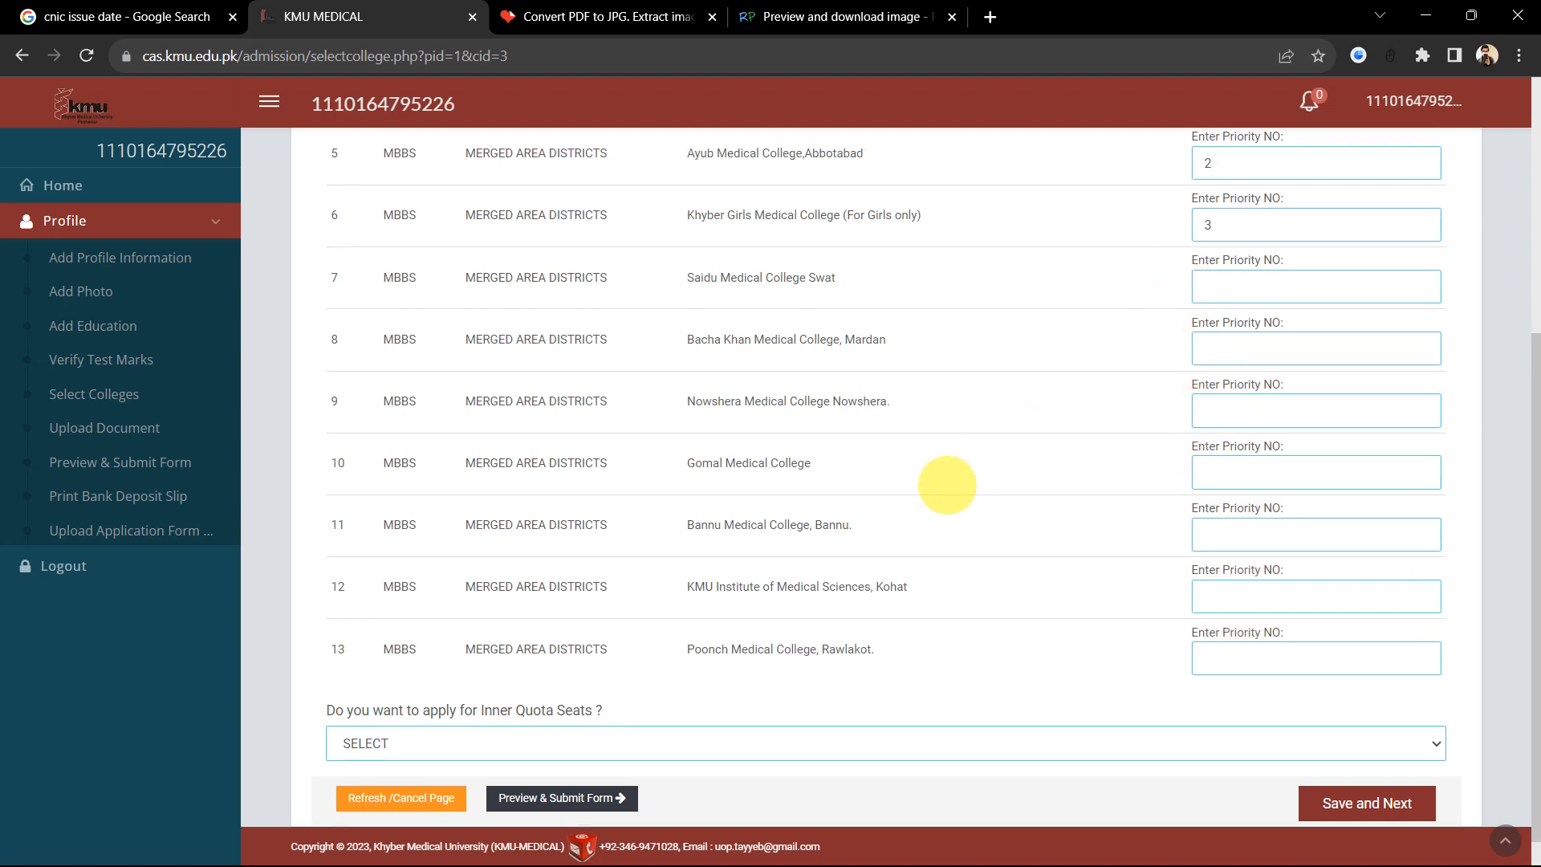
scroll(835, 574, "down", 1)
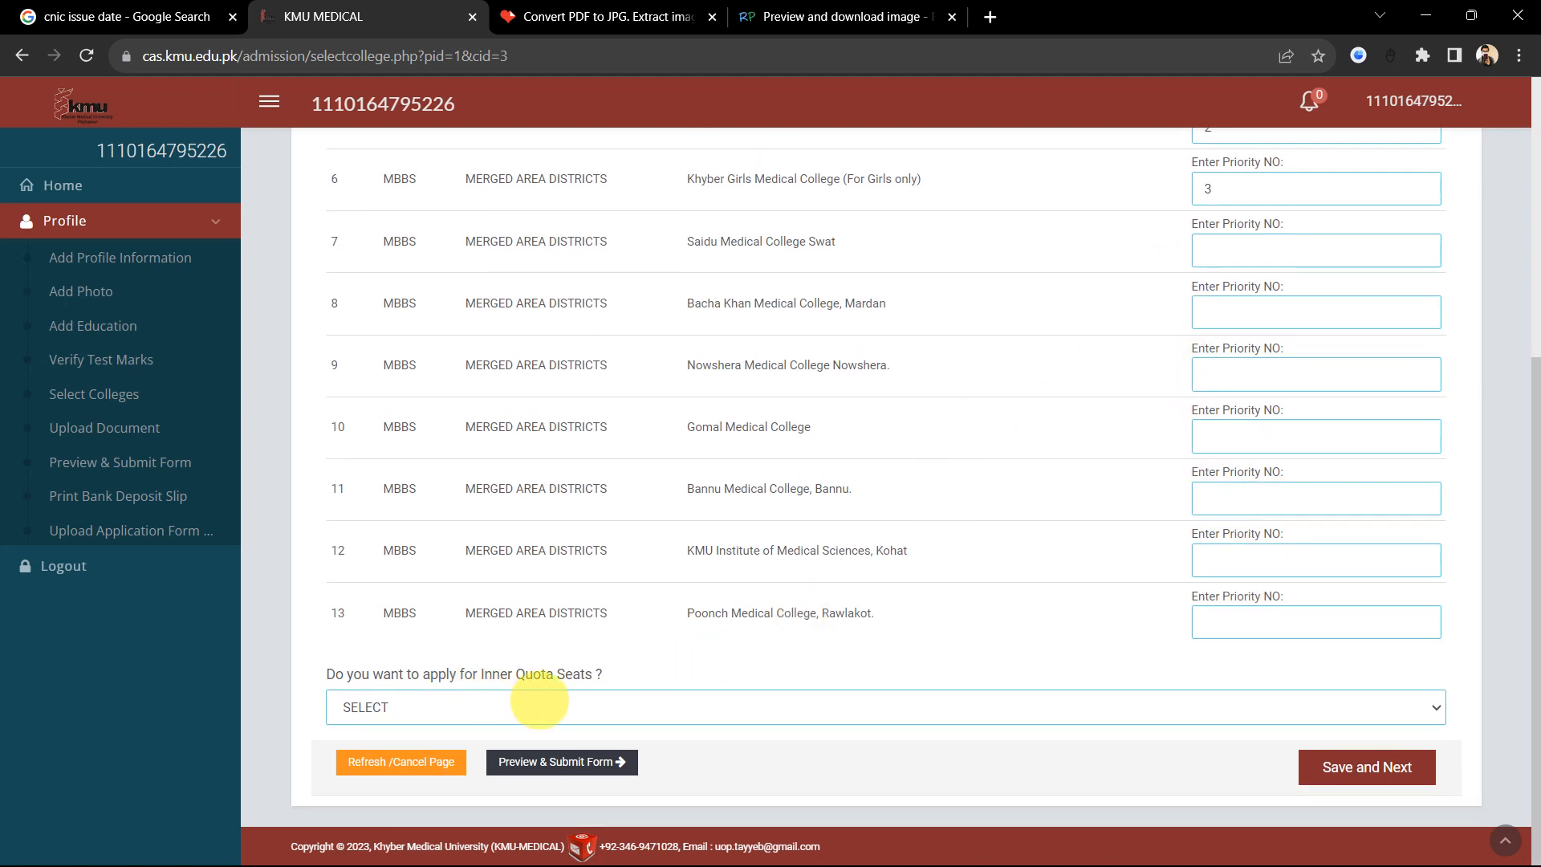
left_click(443, 706)
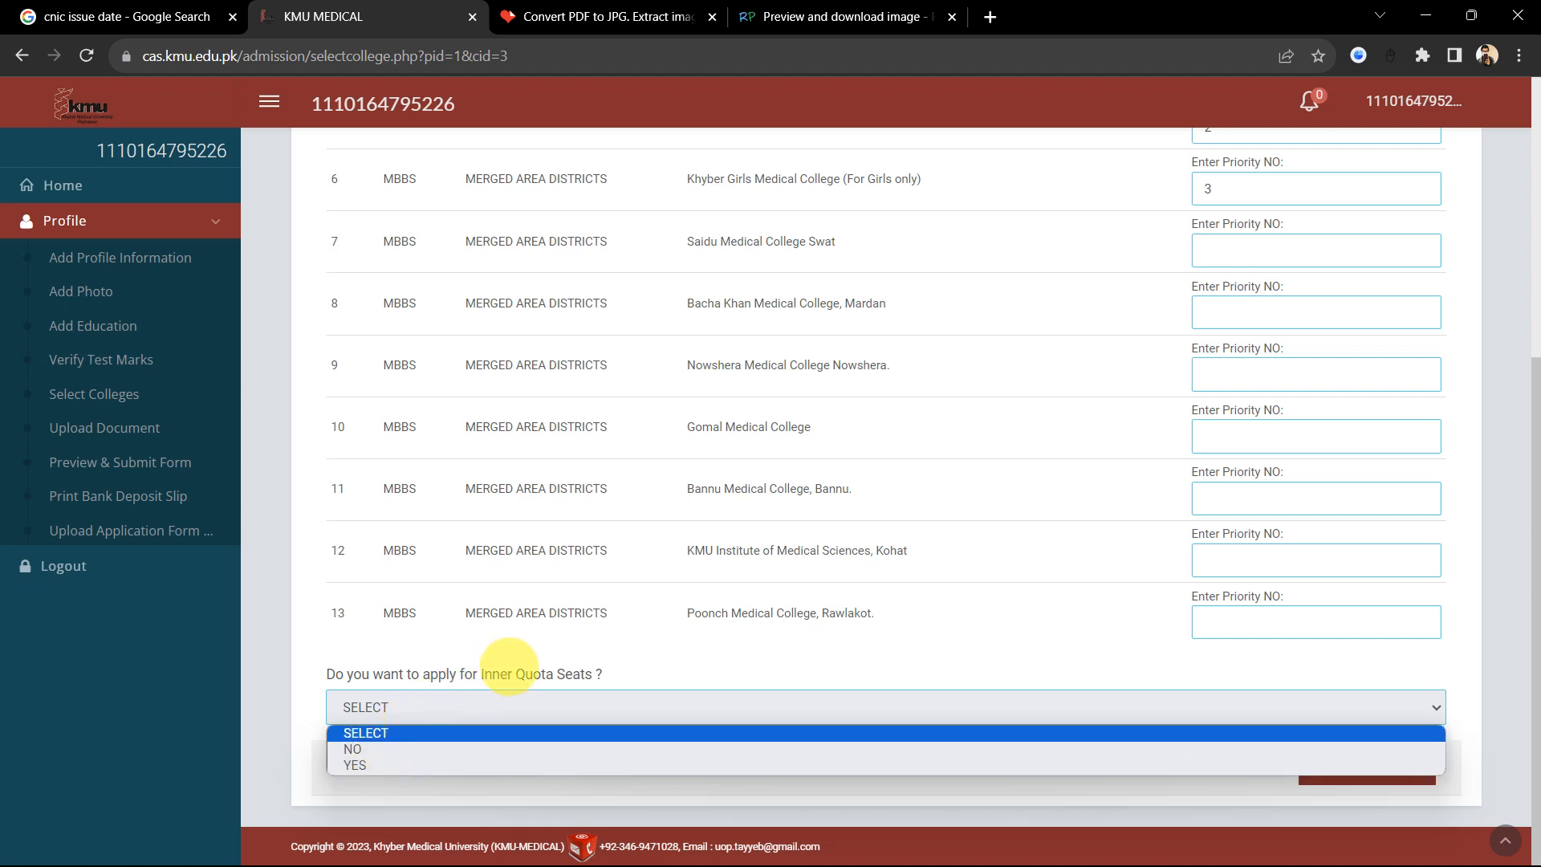
left_click(509, 666)
mouse_move(541, 674)
left_mouse_down()
mouse_move(429, 674)
mouse_move(562, 674)
left_mouse_up()
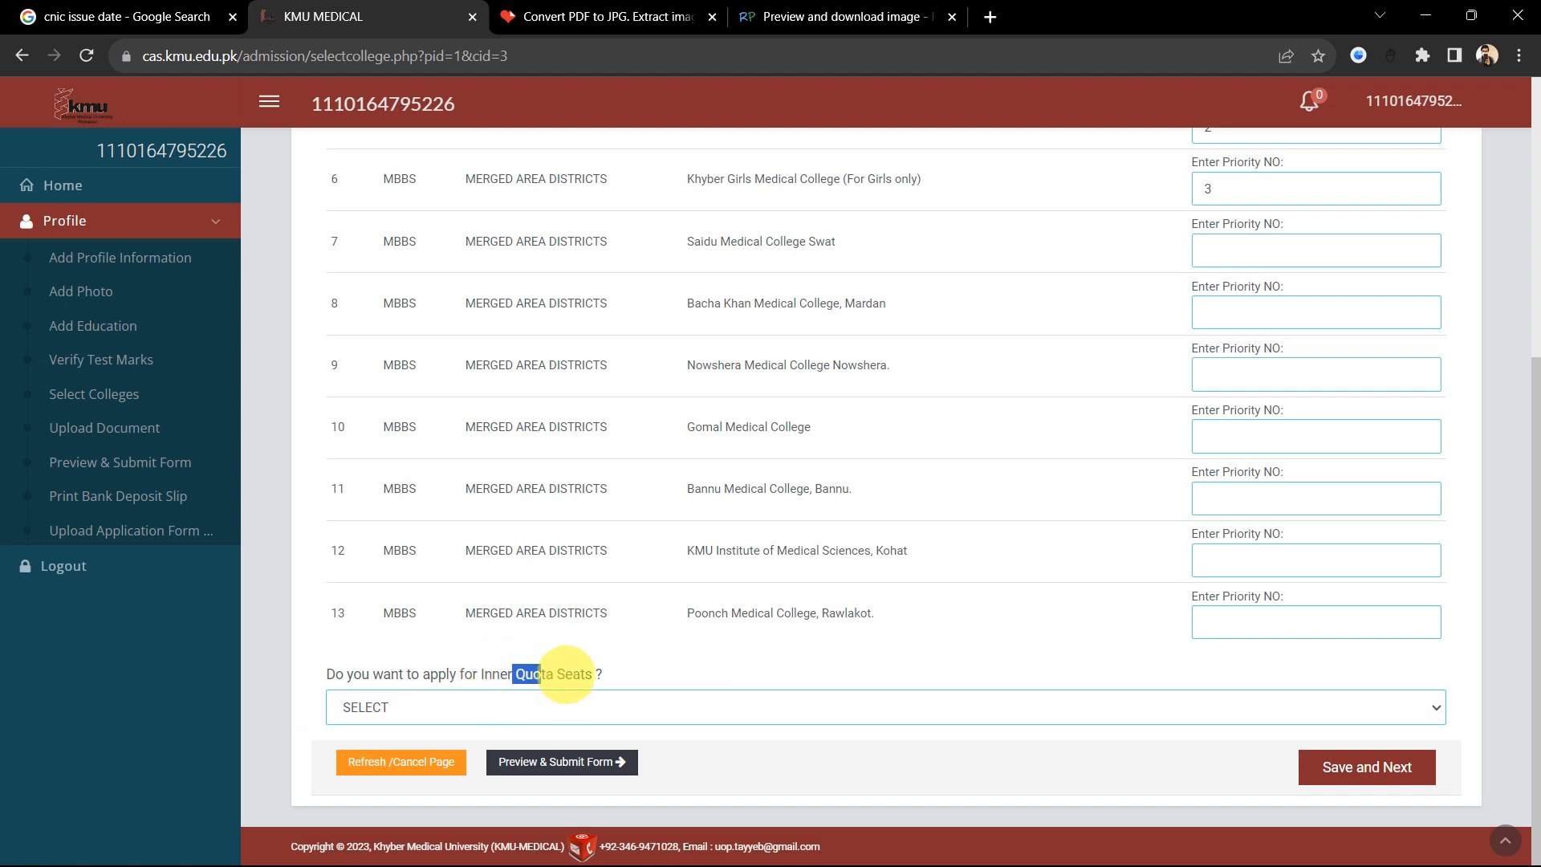
left_click(473, 702)
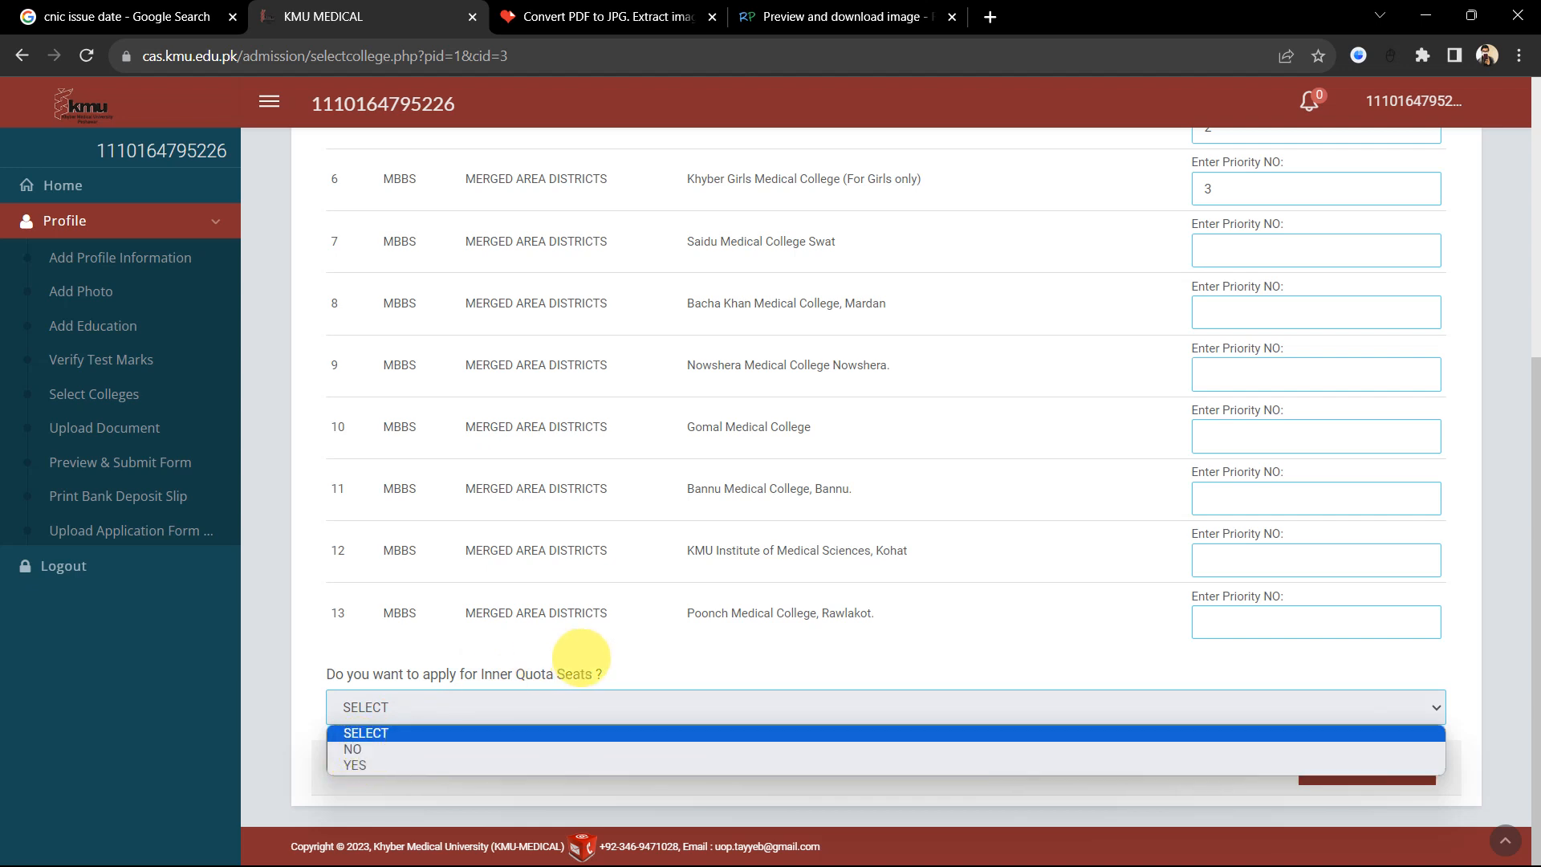
left_click(577, 654)
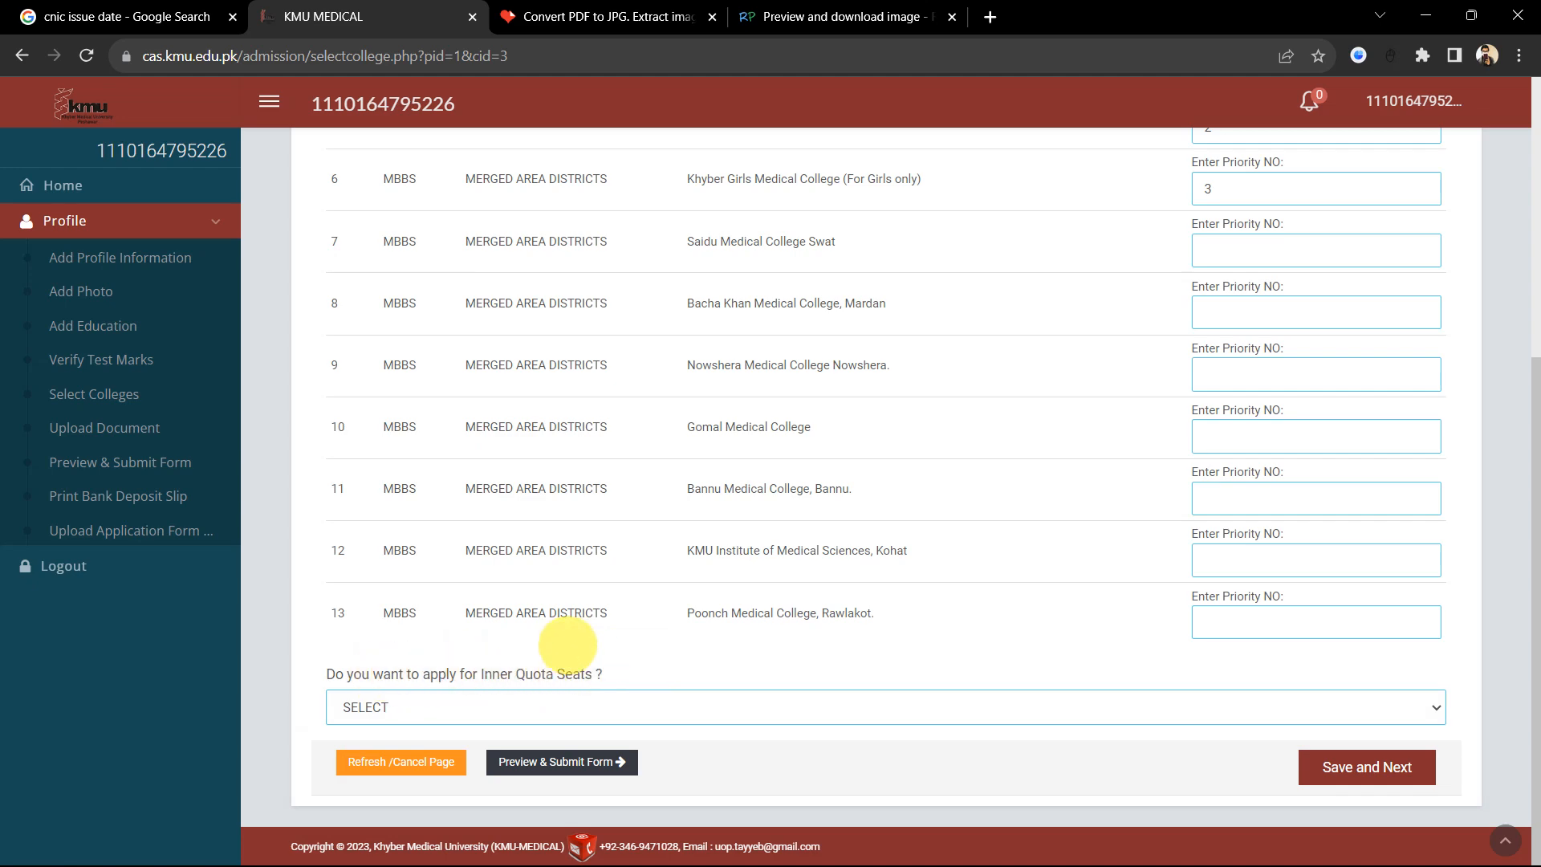
scroll(568, 644, "up", 4)
scroll(567, 644, "down", 4)
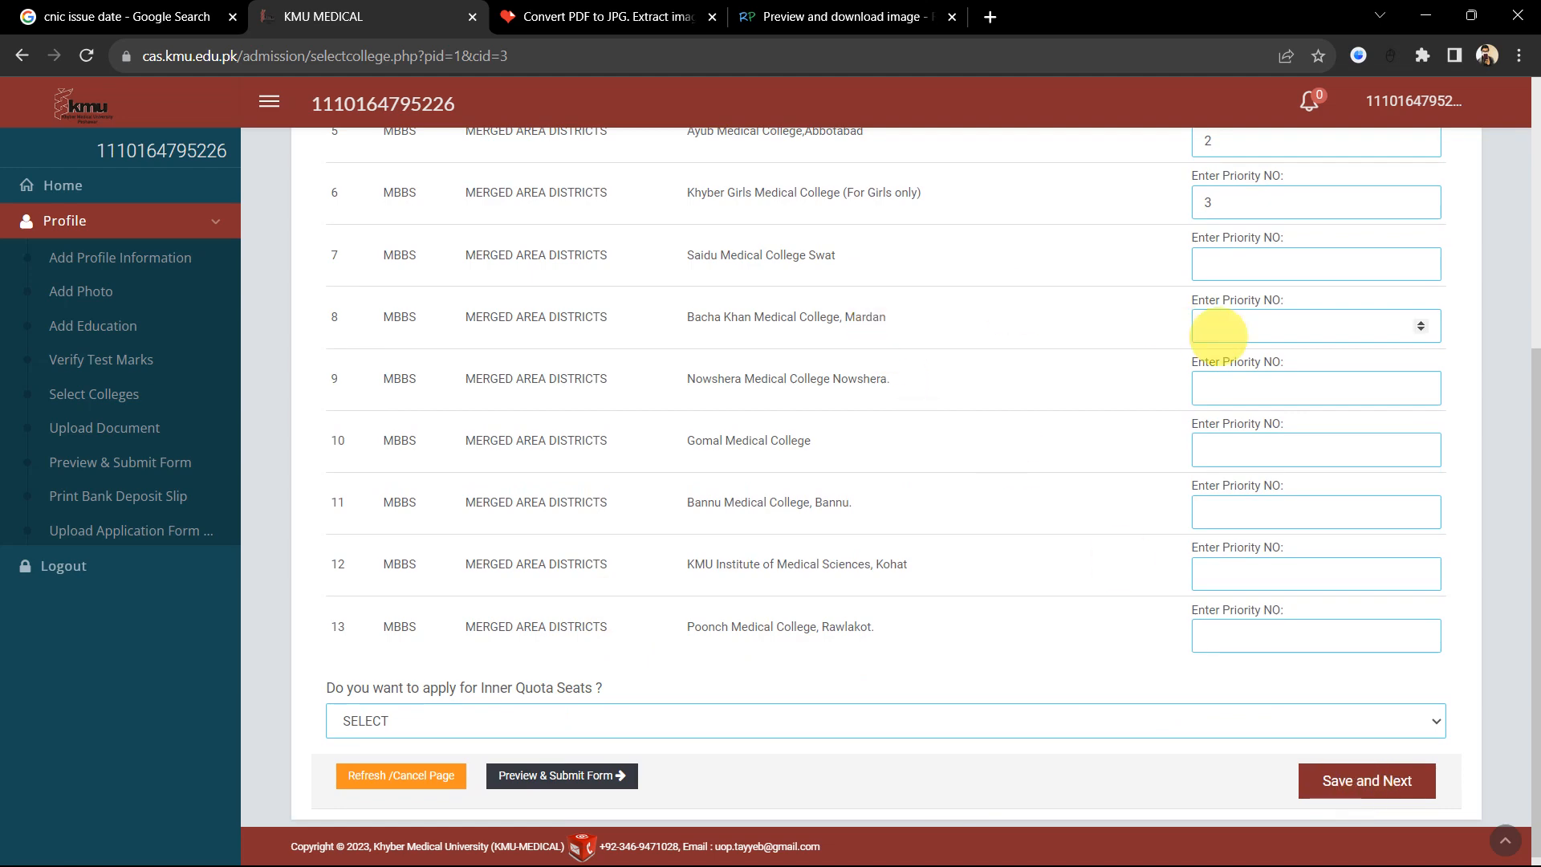
scroll(1218, 333, "up", 5)
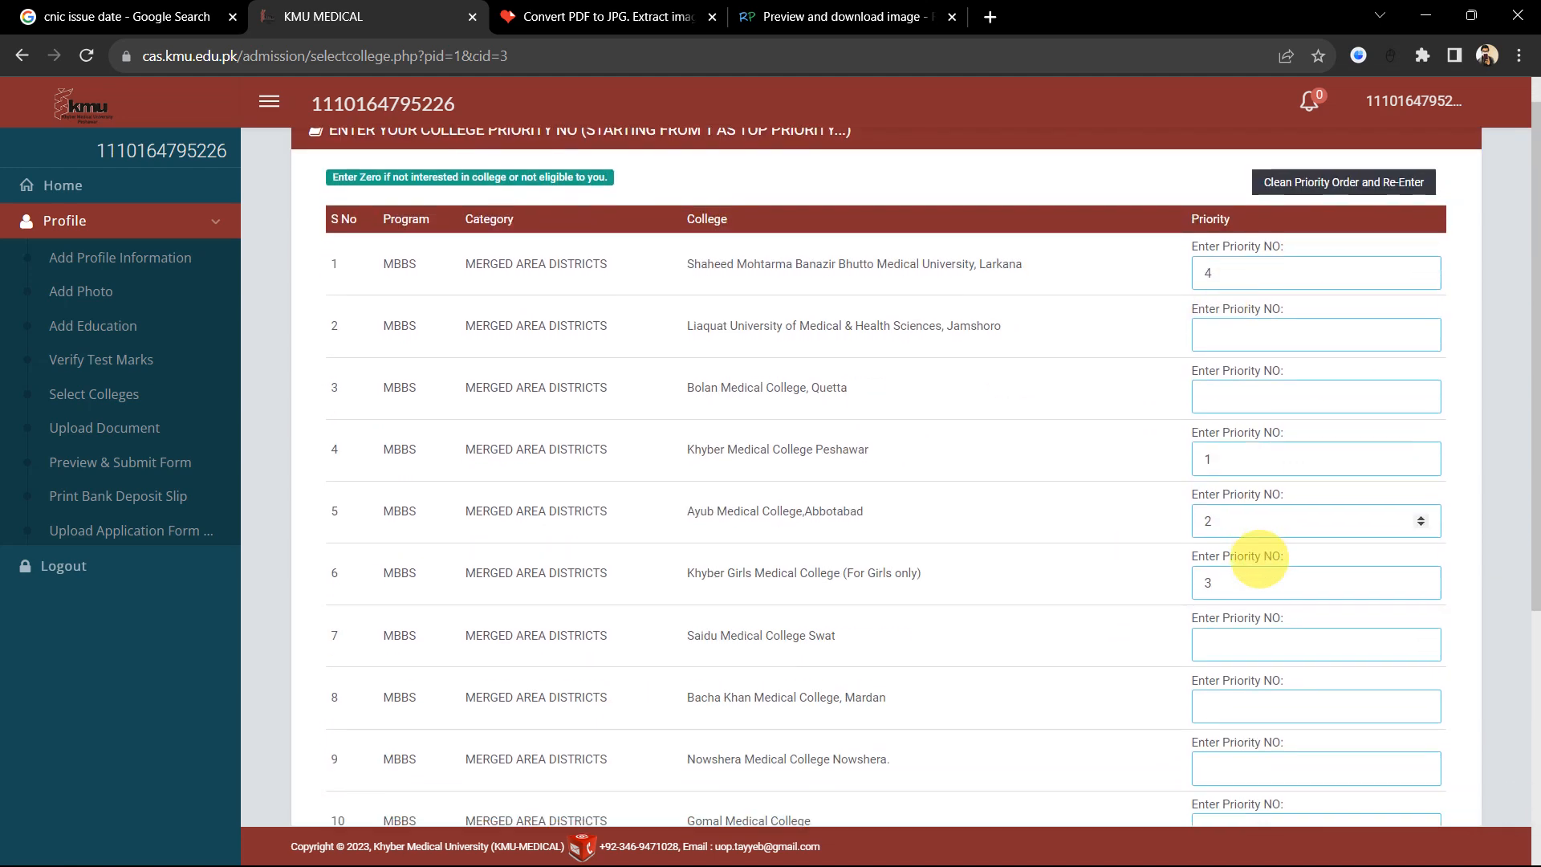
scroll(1260, 554, "down", 5)
scroll(999, 352, "up", 3)
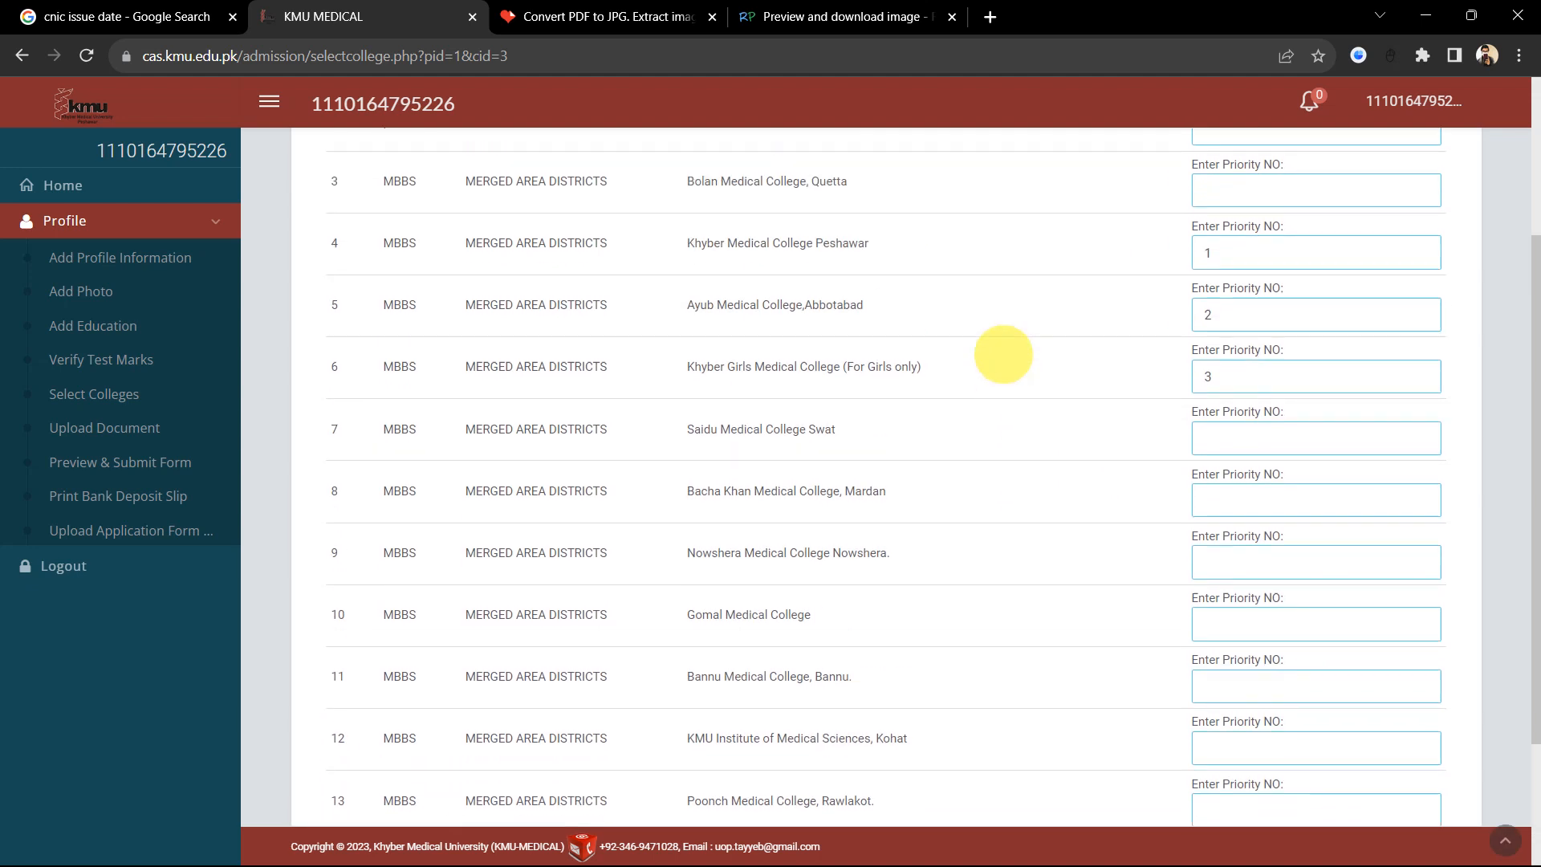
scroll(1003, 354, "up", 1)
scroll(773, 259, "down", 3)
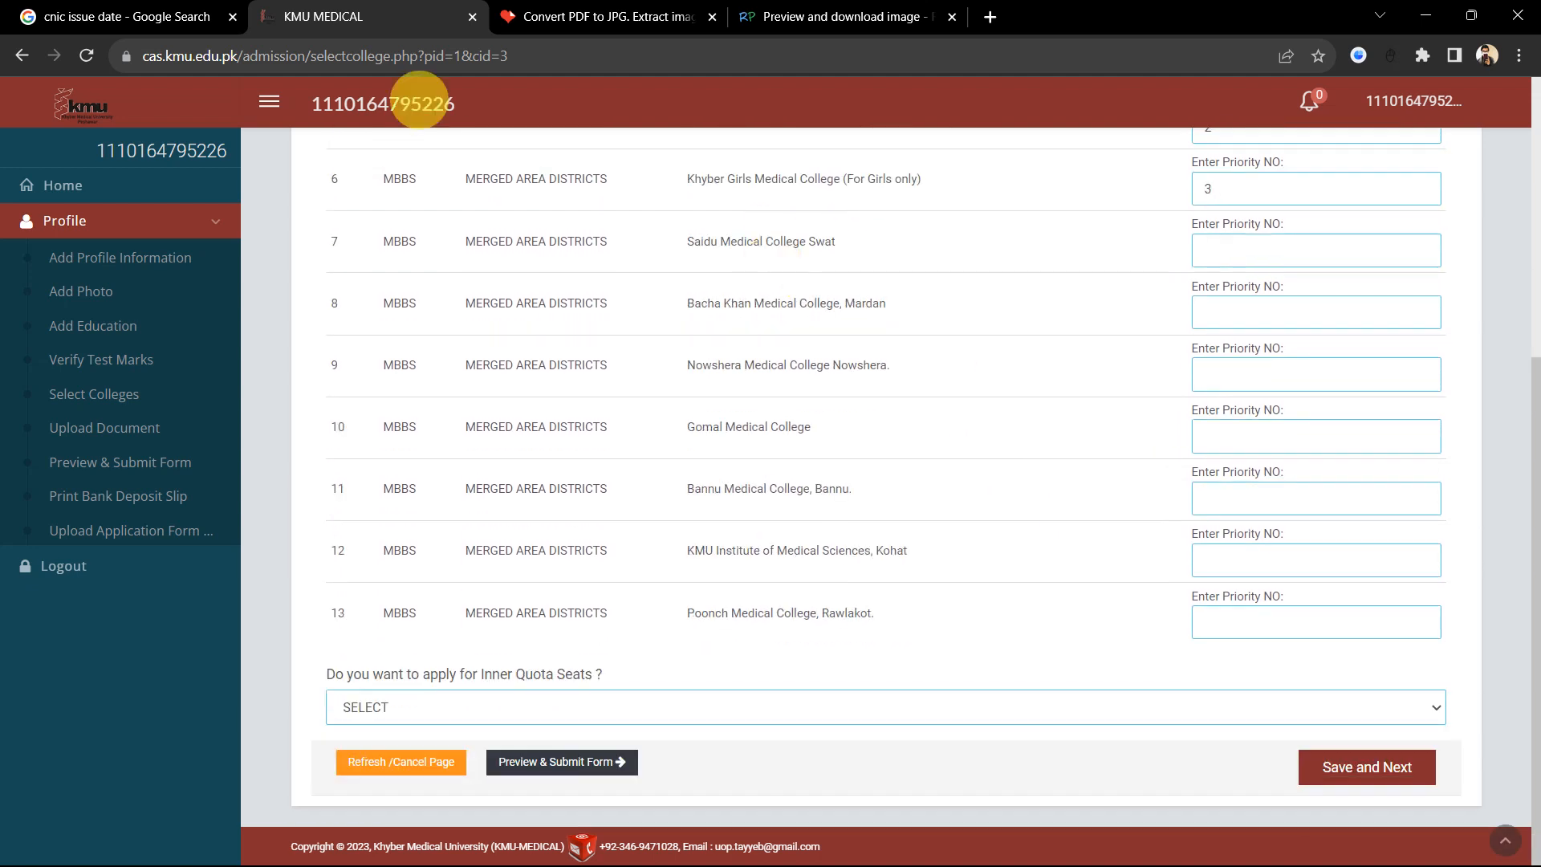
Step: Go back to KMU's Upload Required Documents page, then switch to iLovePDF's PDF to JPG converter
left_click(23, 54)
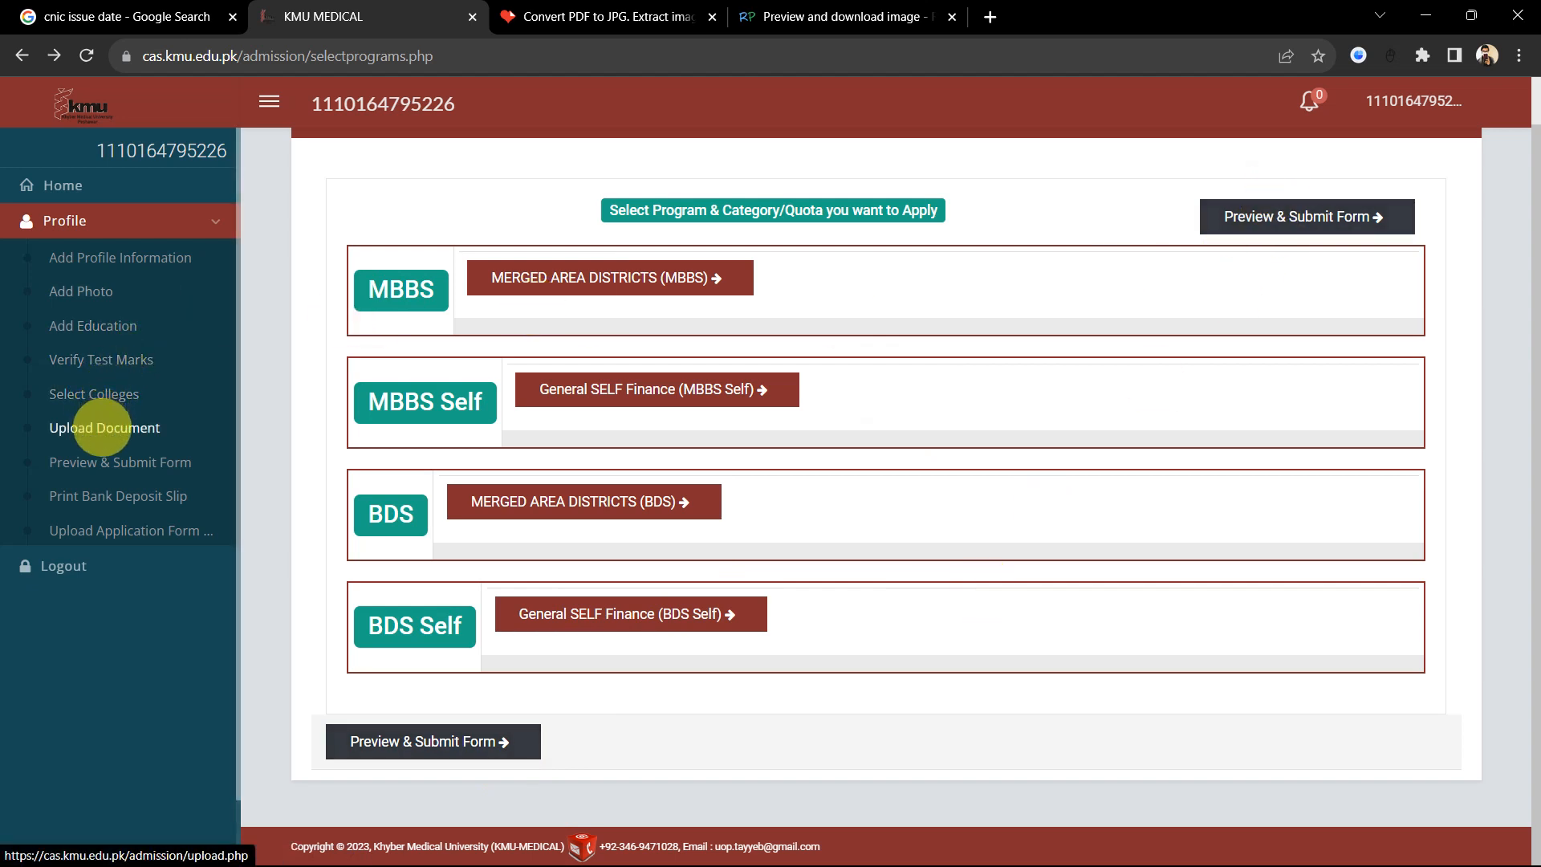
left_click(104, 427)
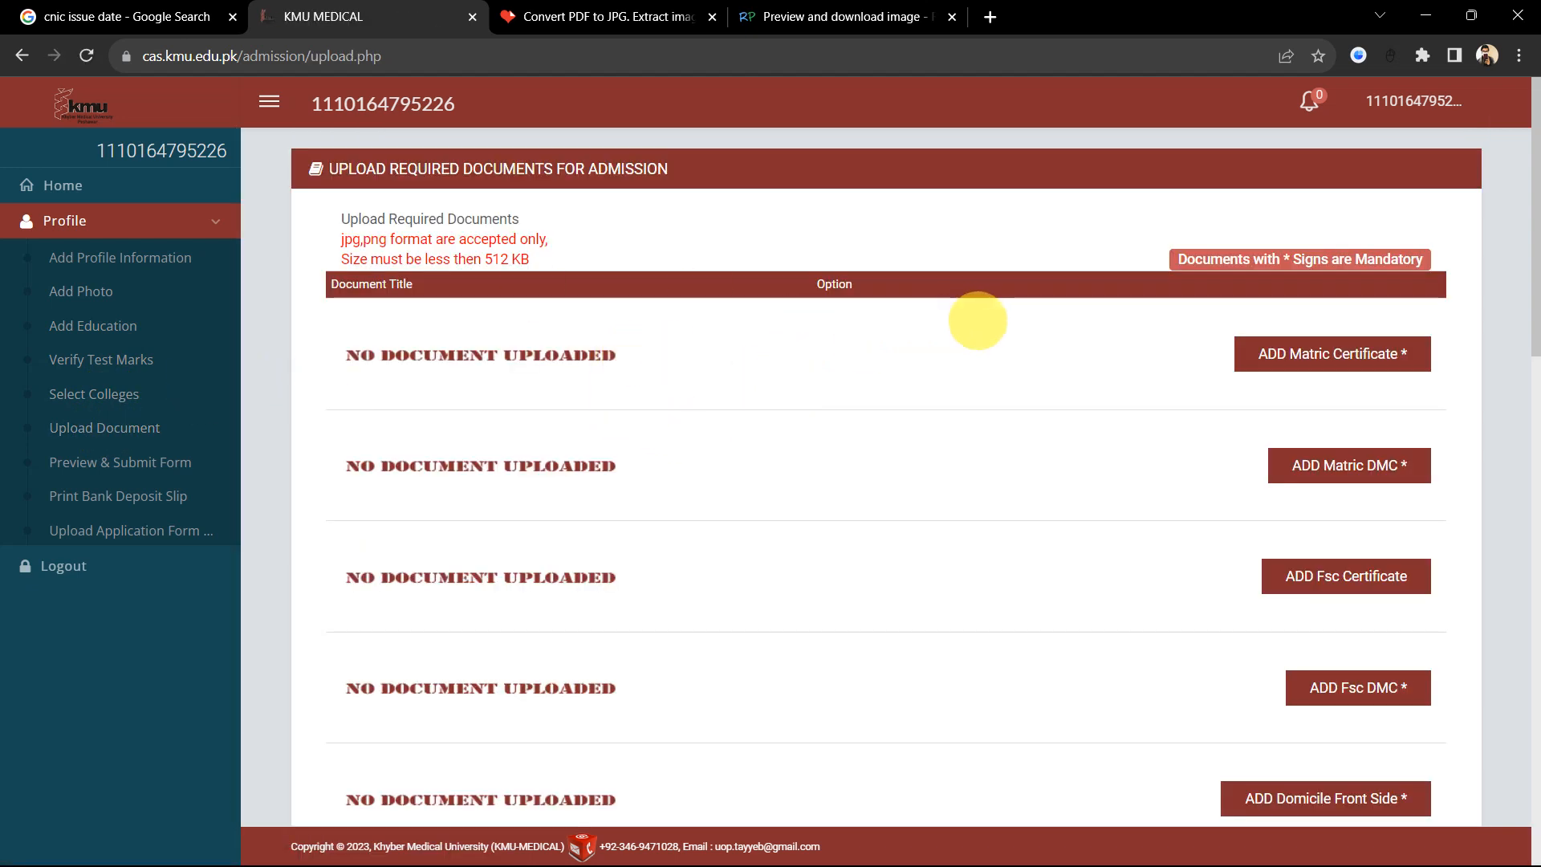
scroll(784, 367, "down", 1)
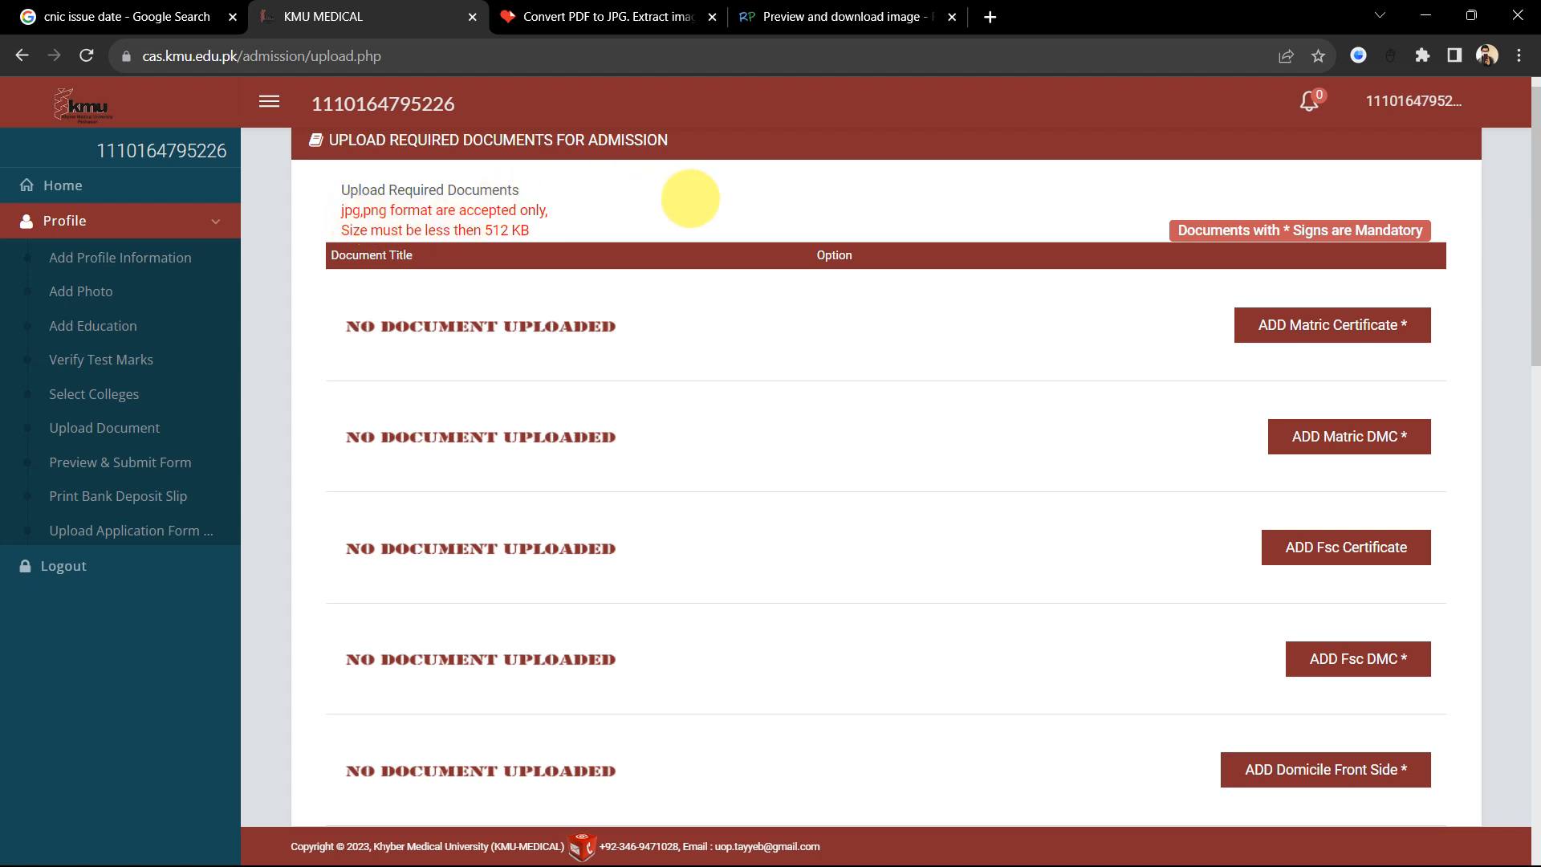
left_click(556, 16)
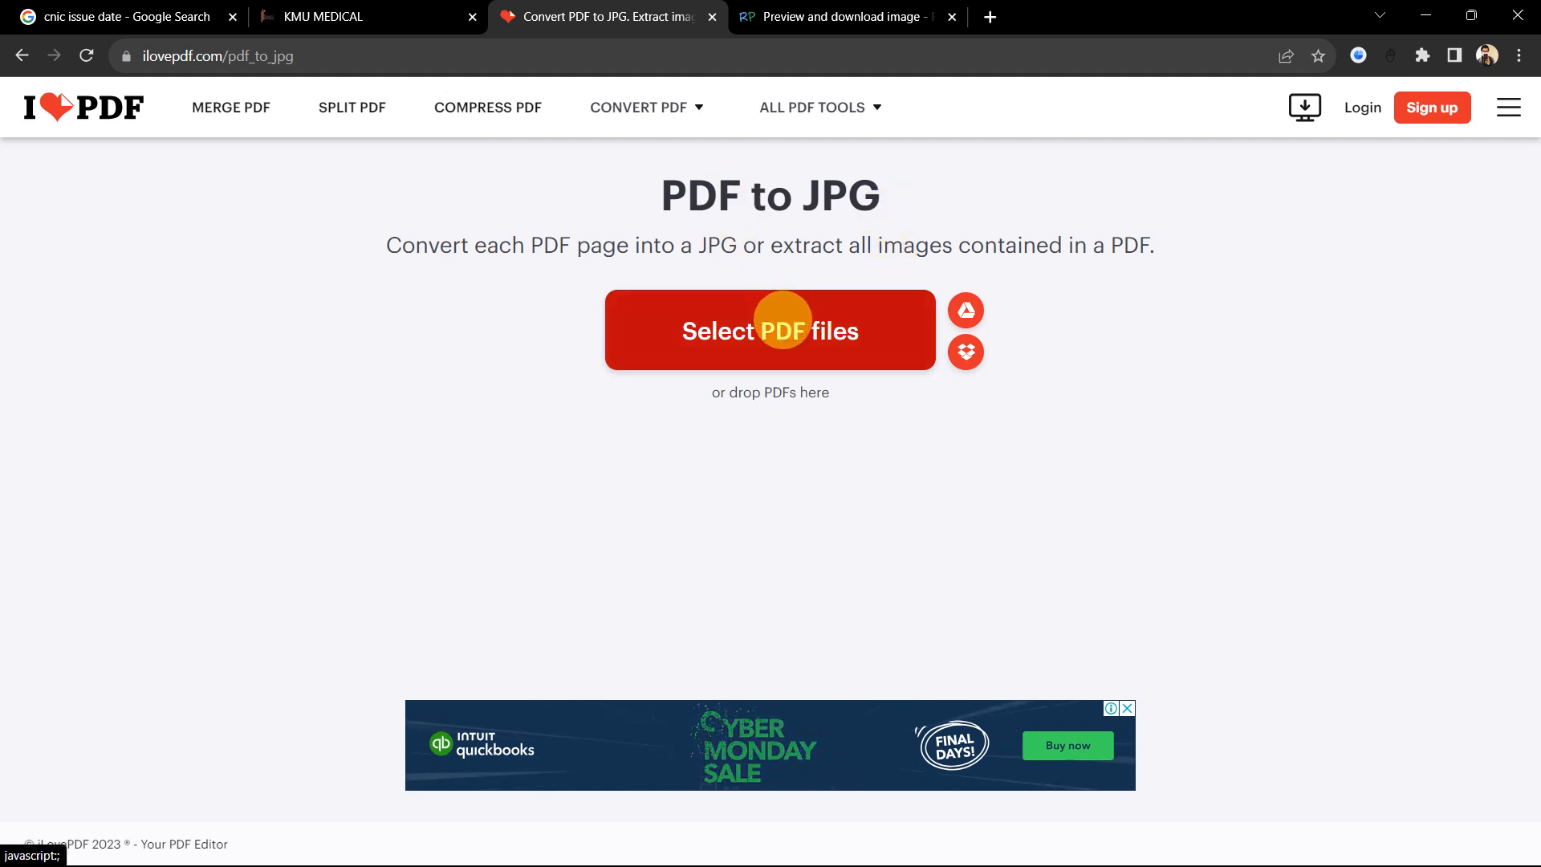
Step: Load the Print Challan - SZABMU Portal PDF and convert it to JPG images
left_click(782, 320)
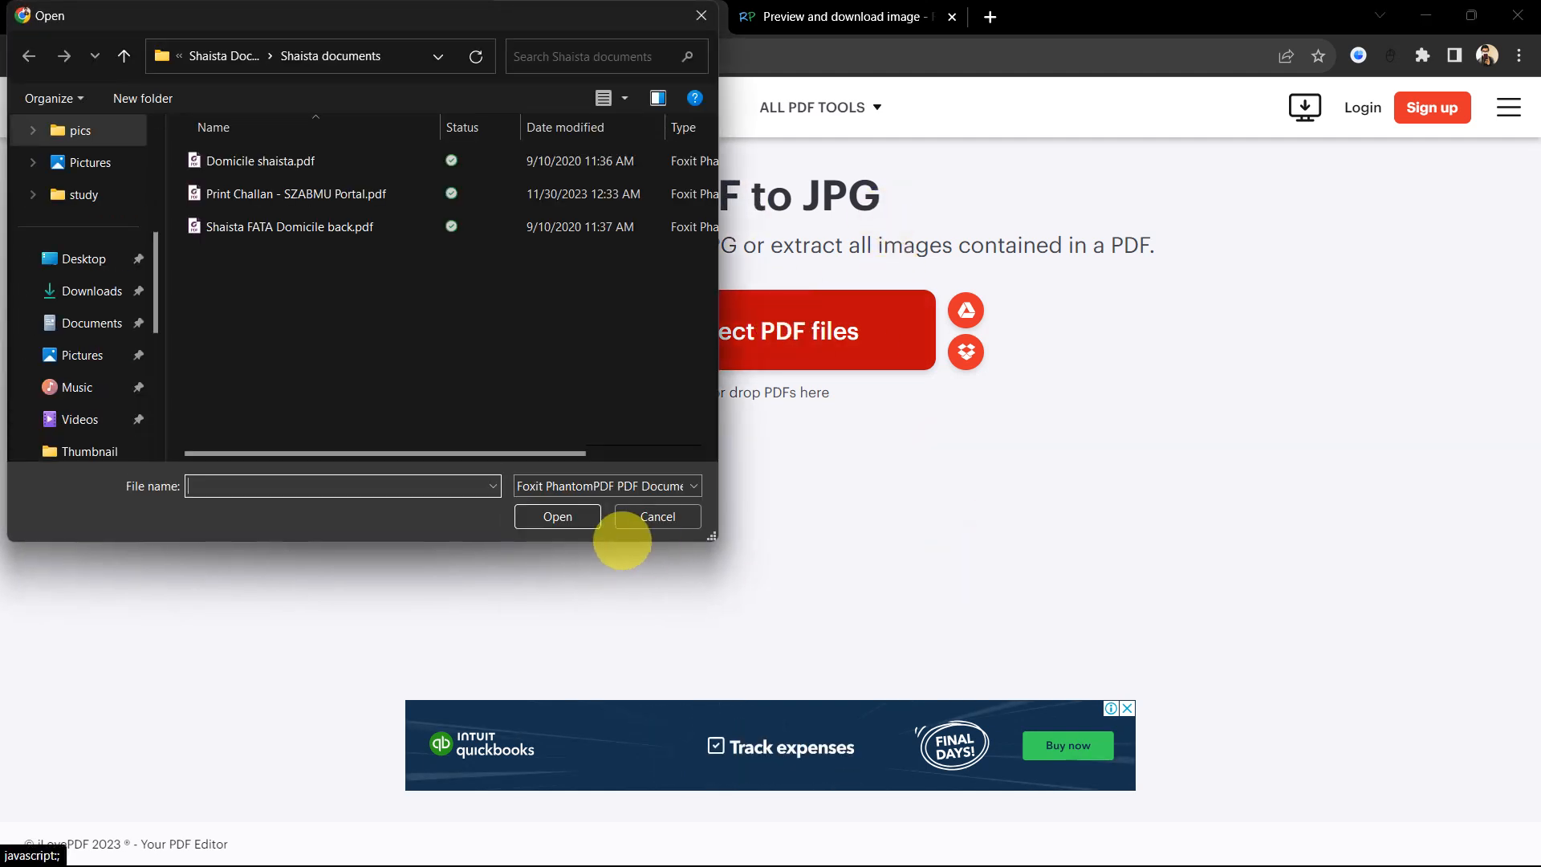
left_click(656, 516)
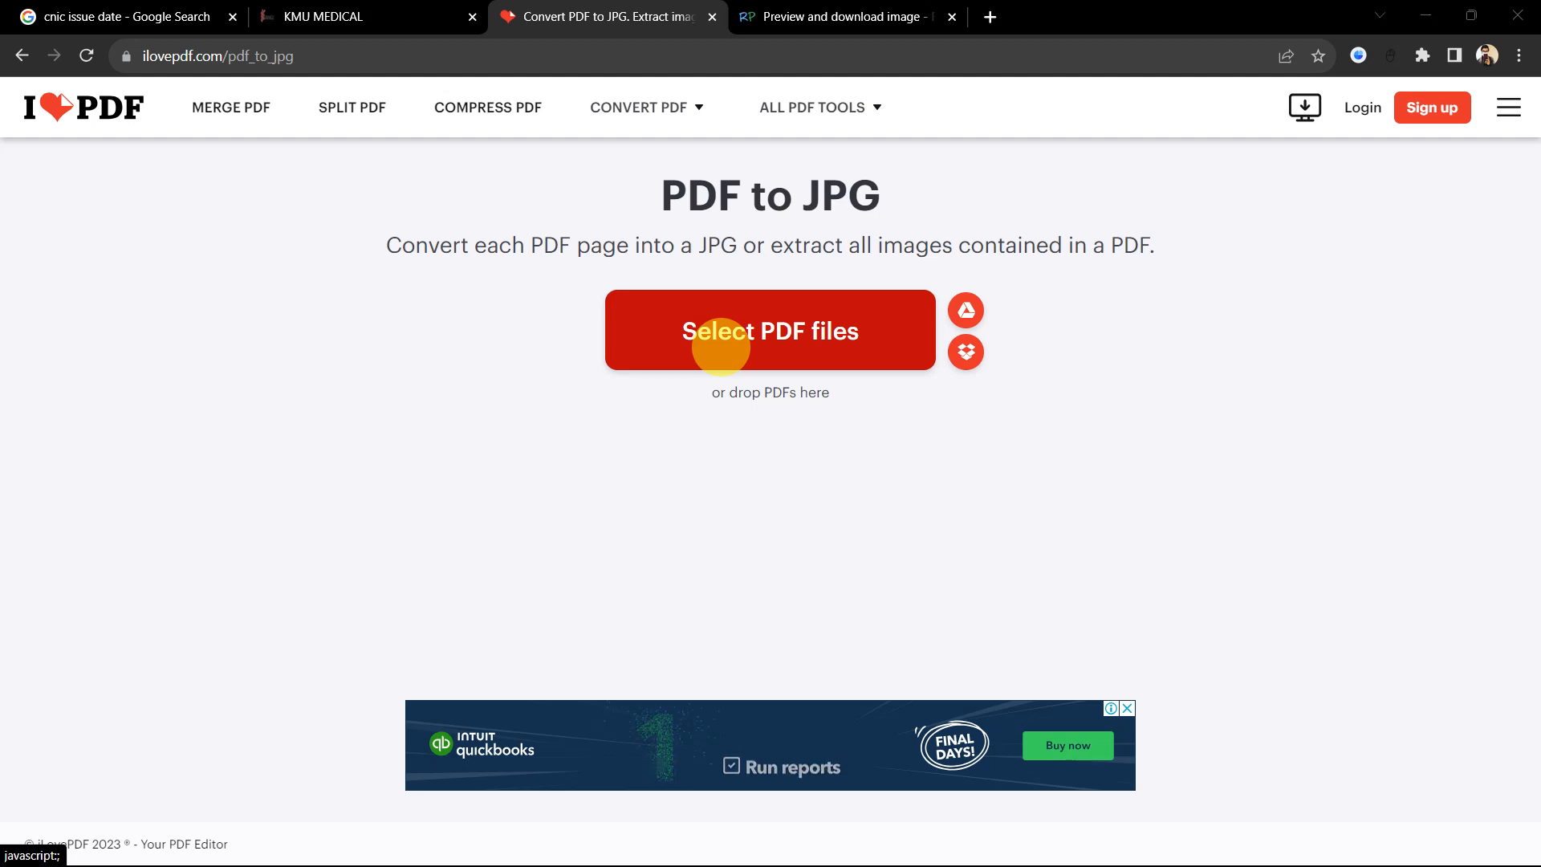
left_click(720, 347)
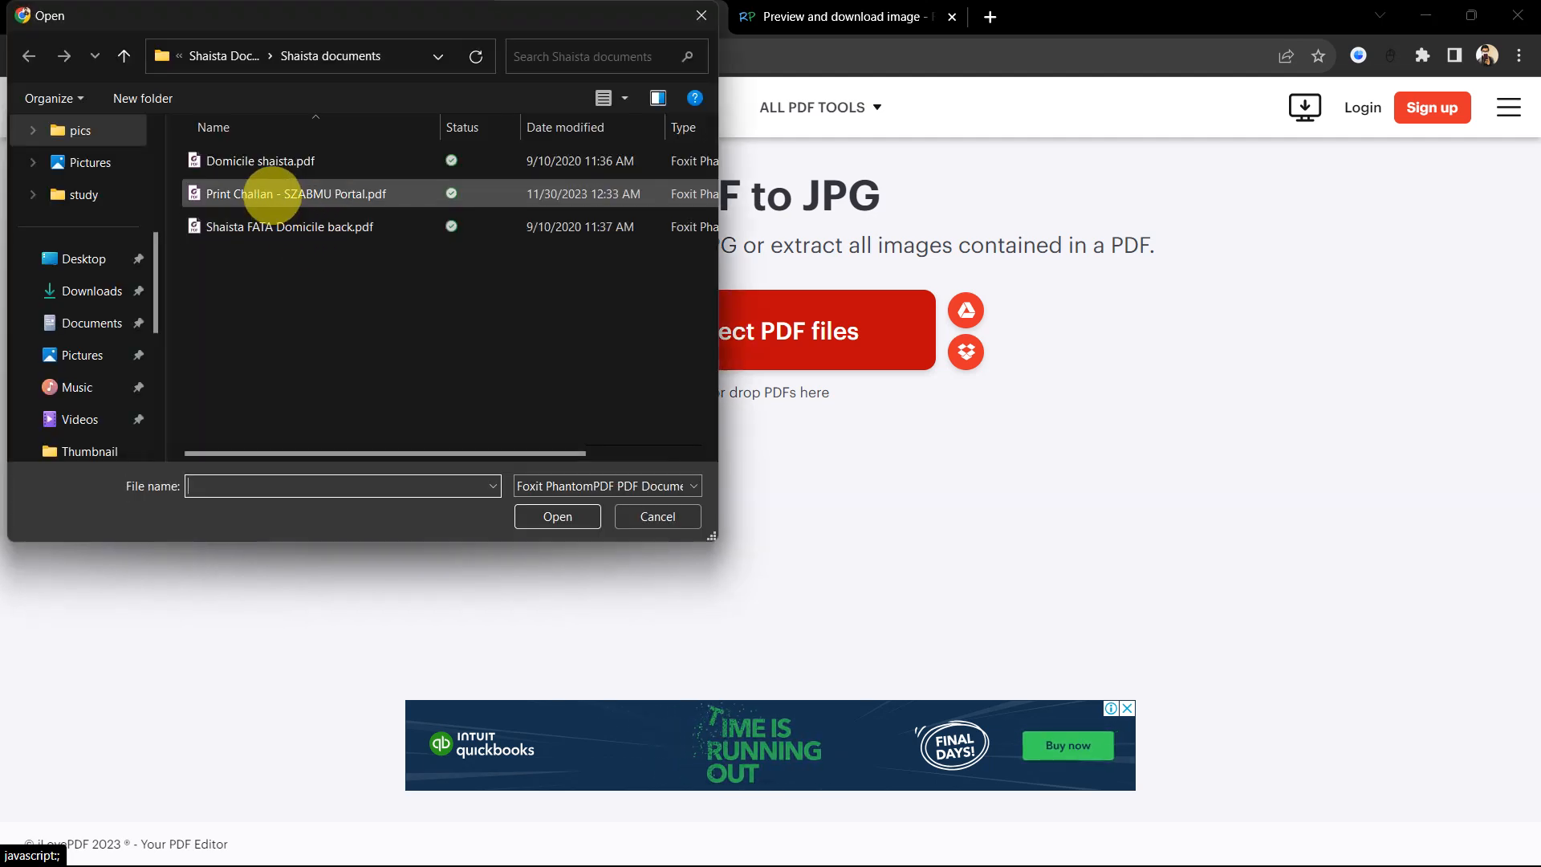
double_click(273, 194)
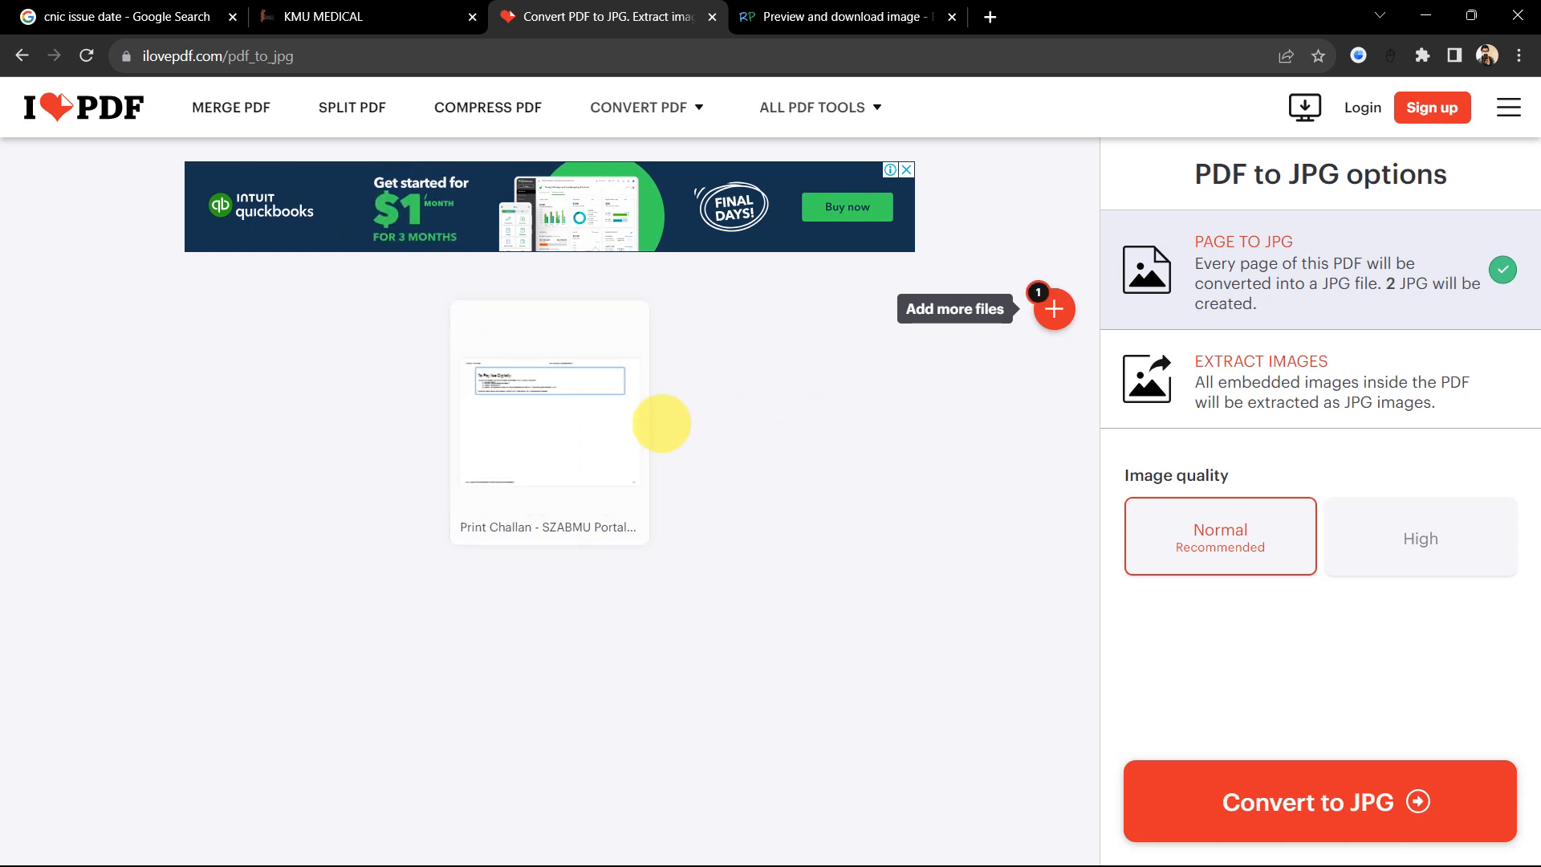
left_click(1180, 803)
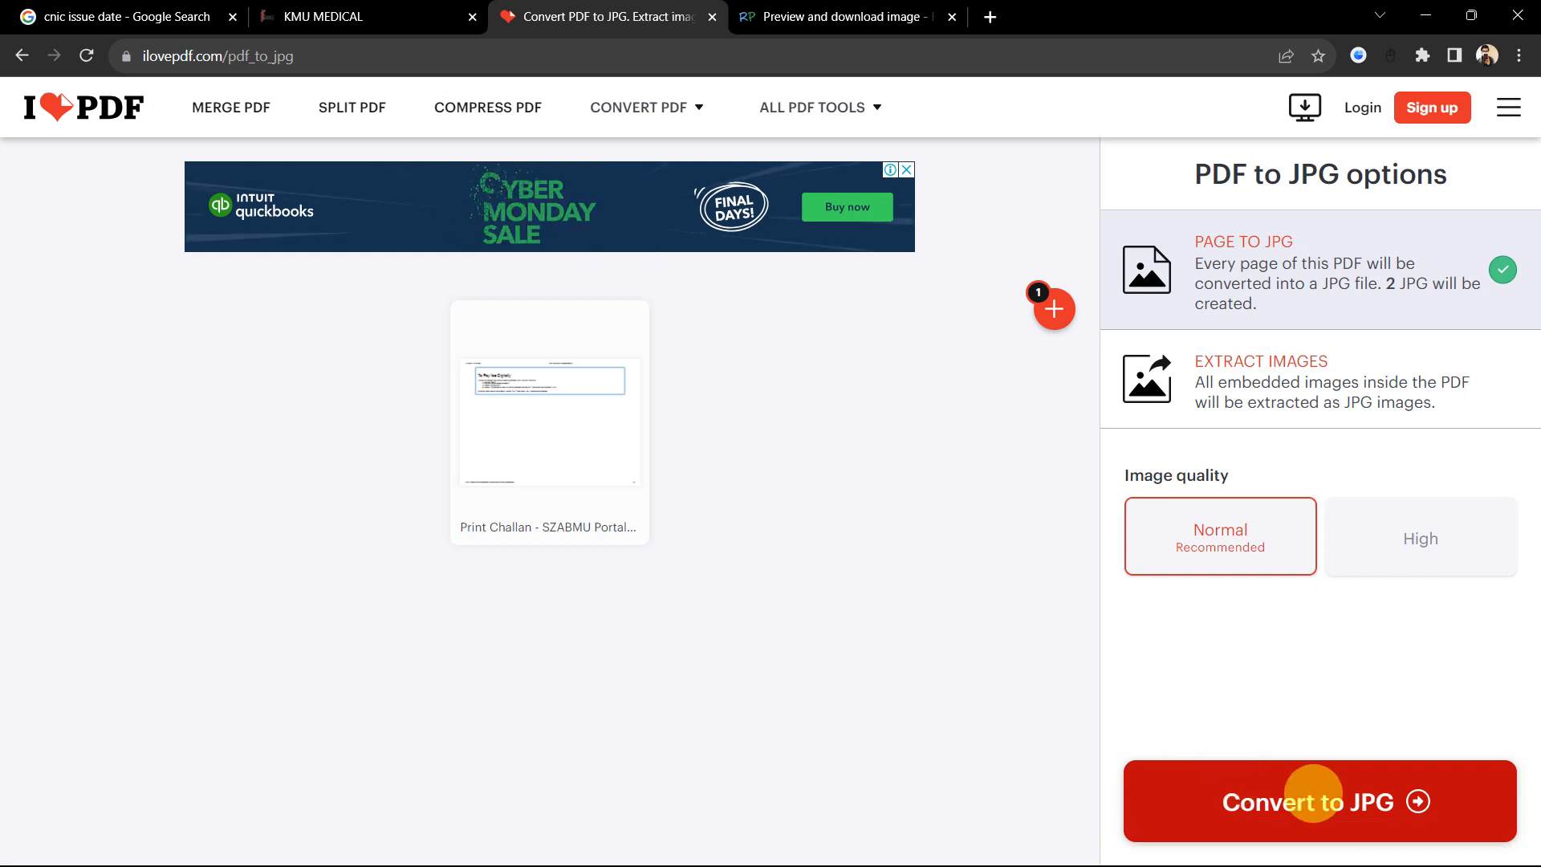
left_click(1342, 787)
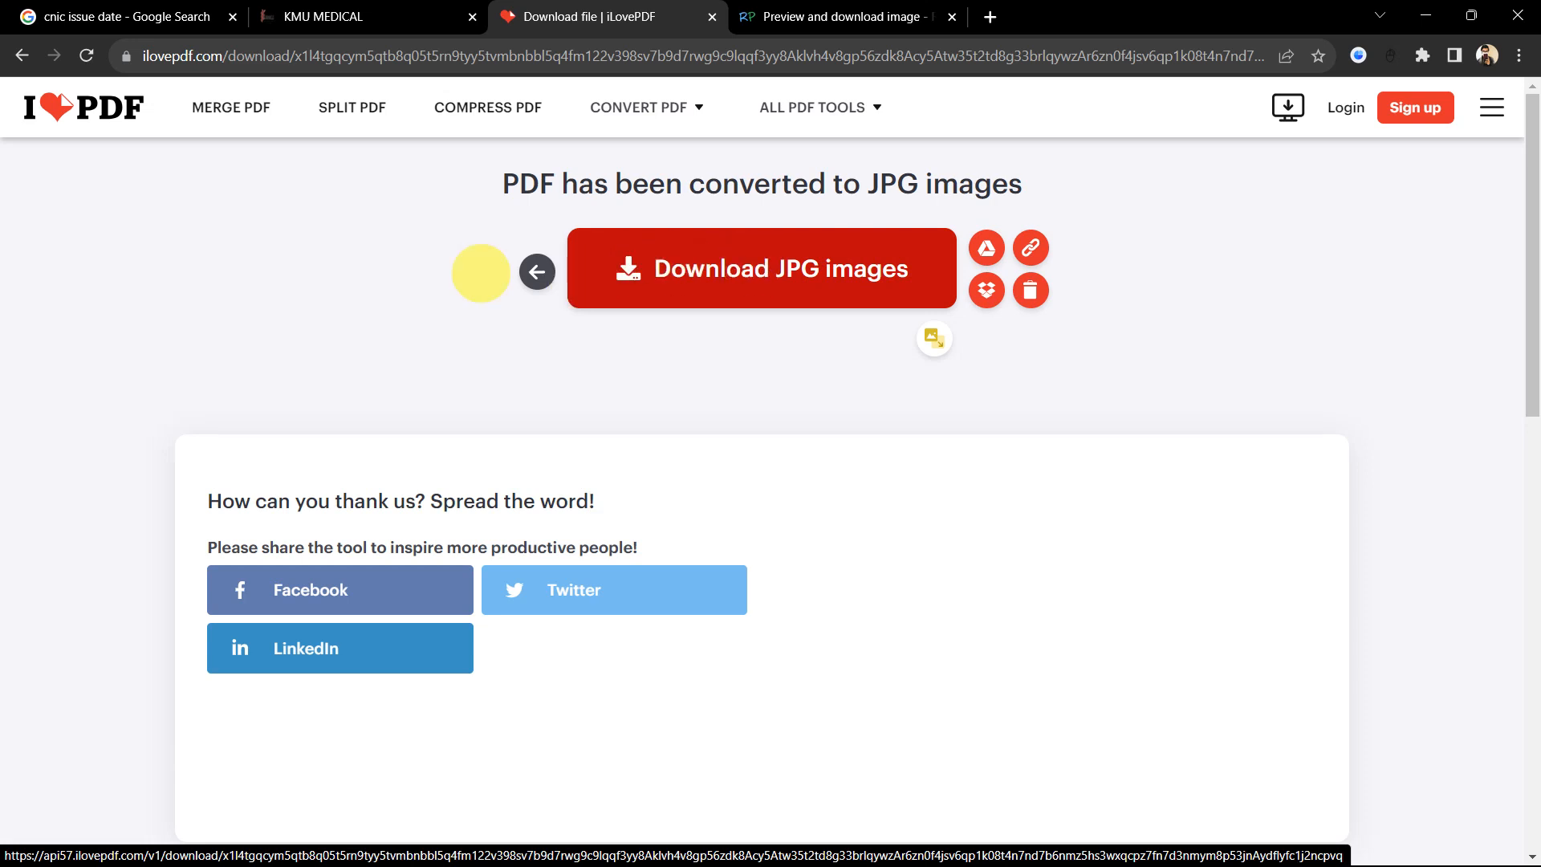
Step: Start downloading the converted JPG images, then cancel the save prompts
left_click(688, 237)
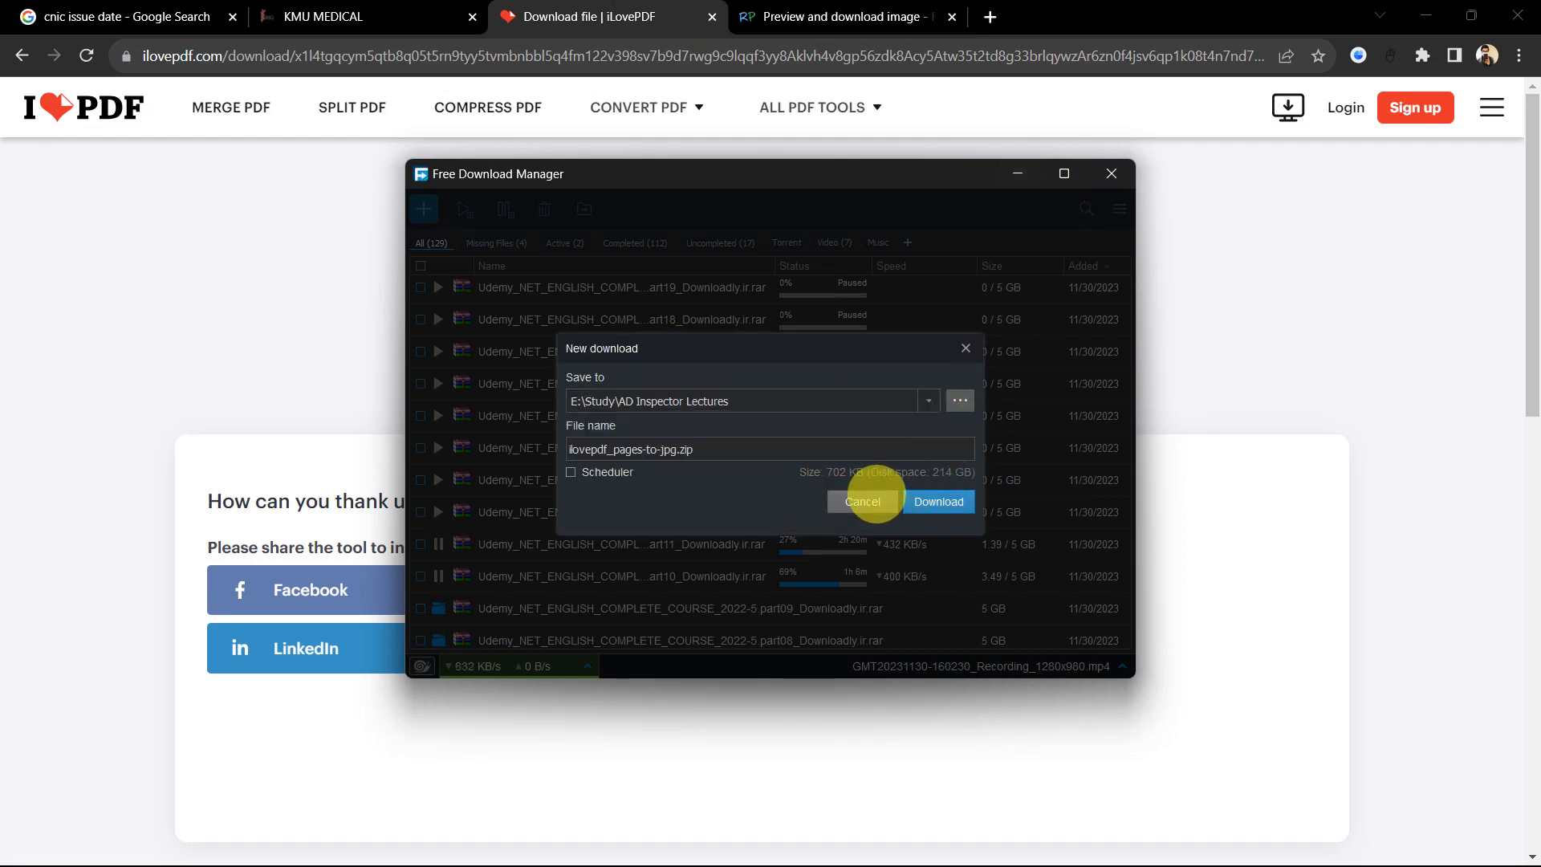
left_click(863, 501)
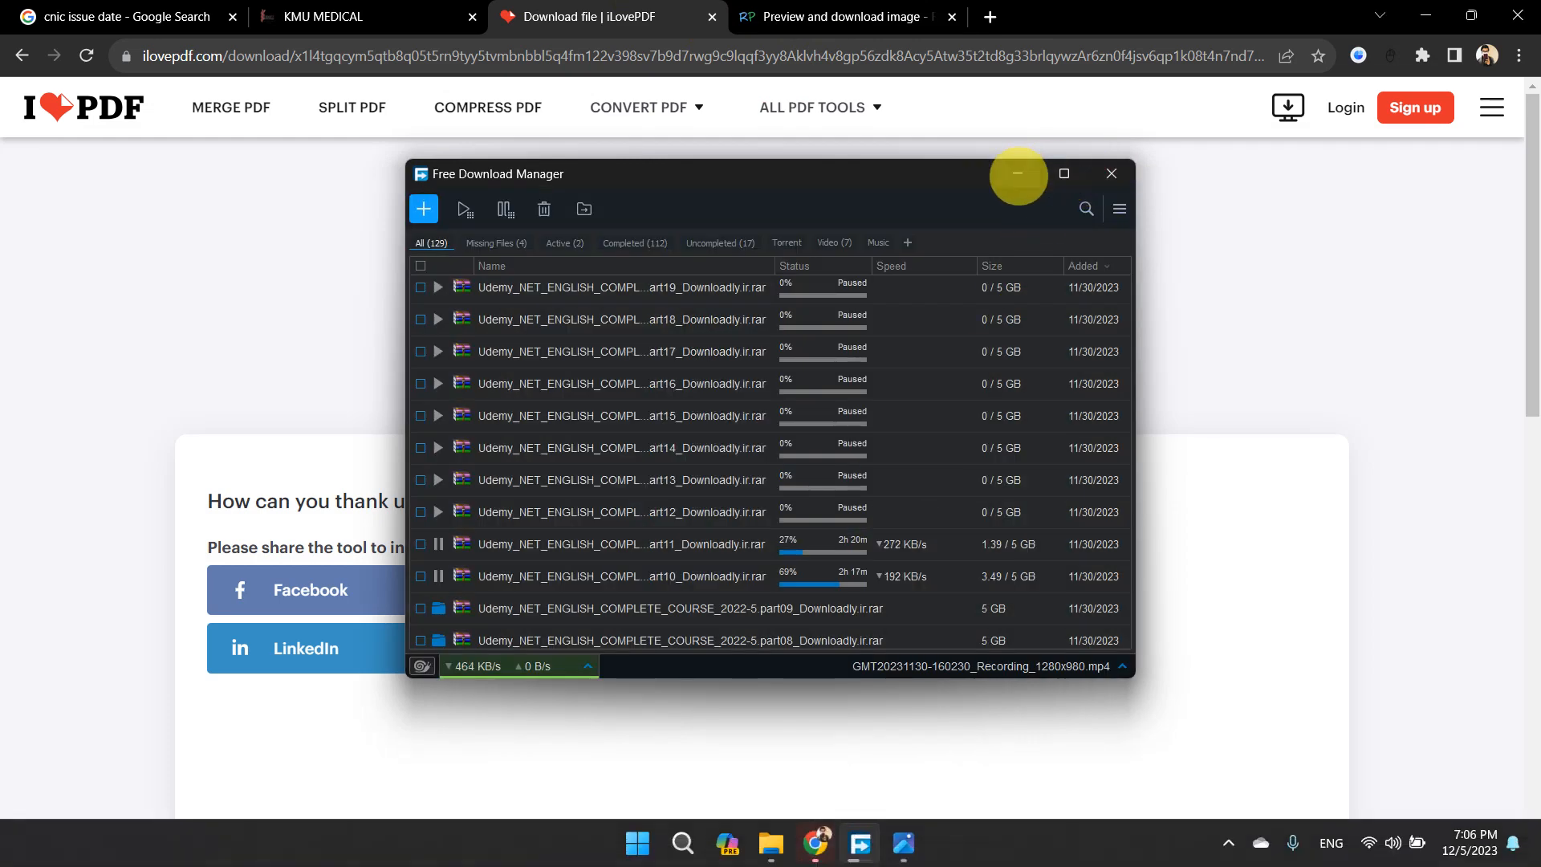
left_click(1017, 175)
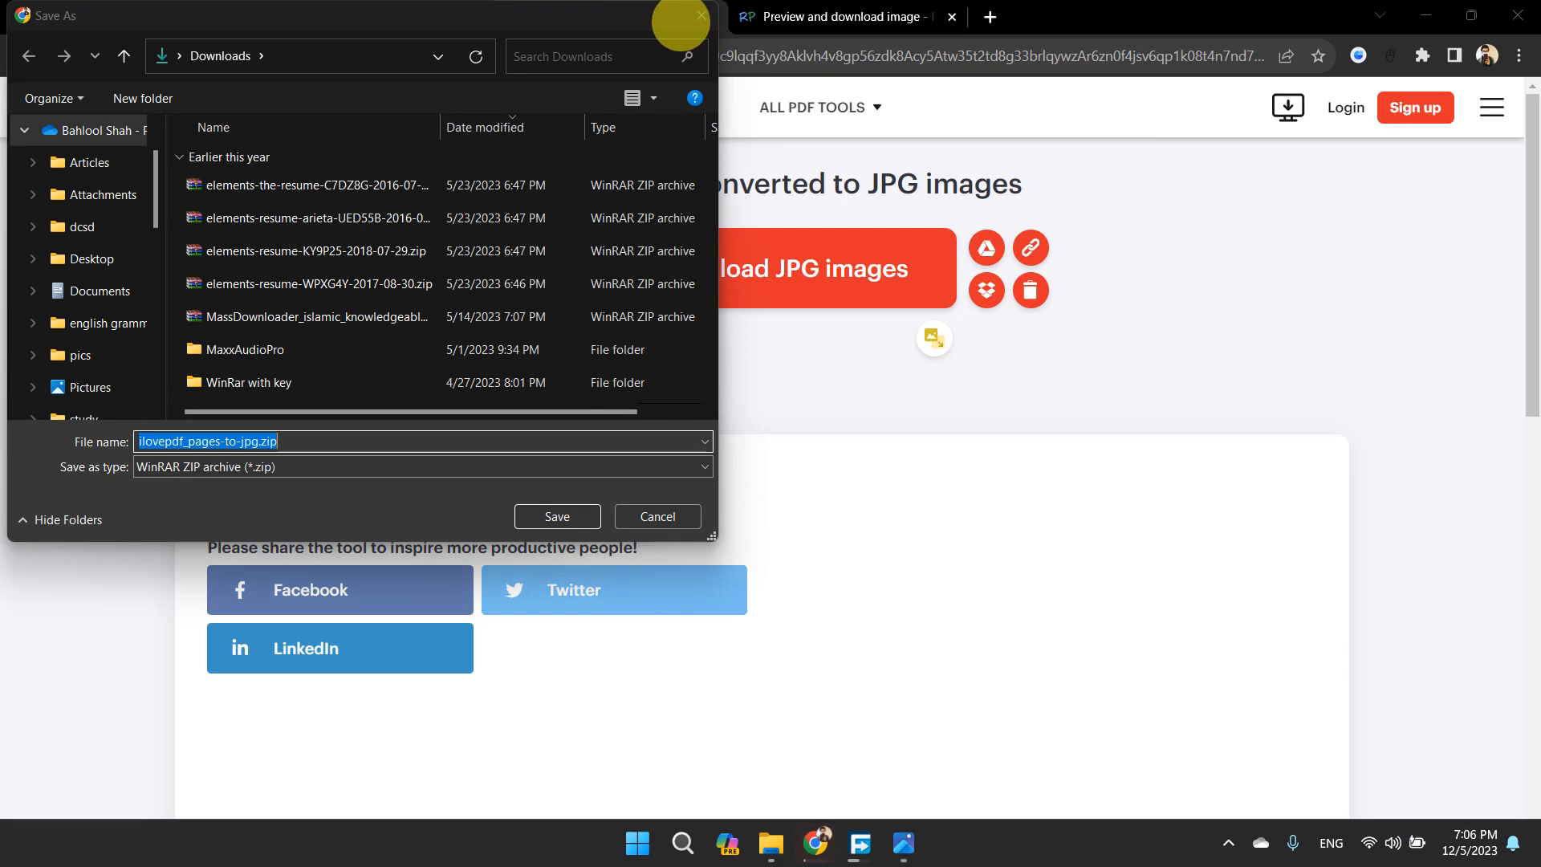
left_click(701, 16)
left_click(842, 16)
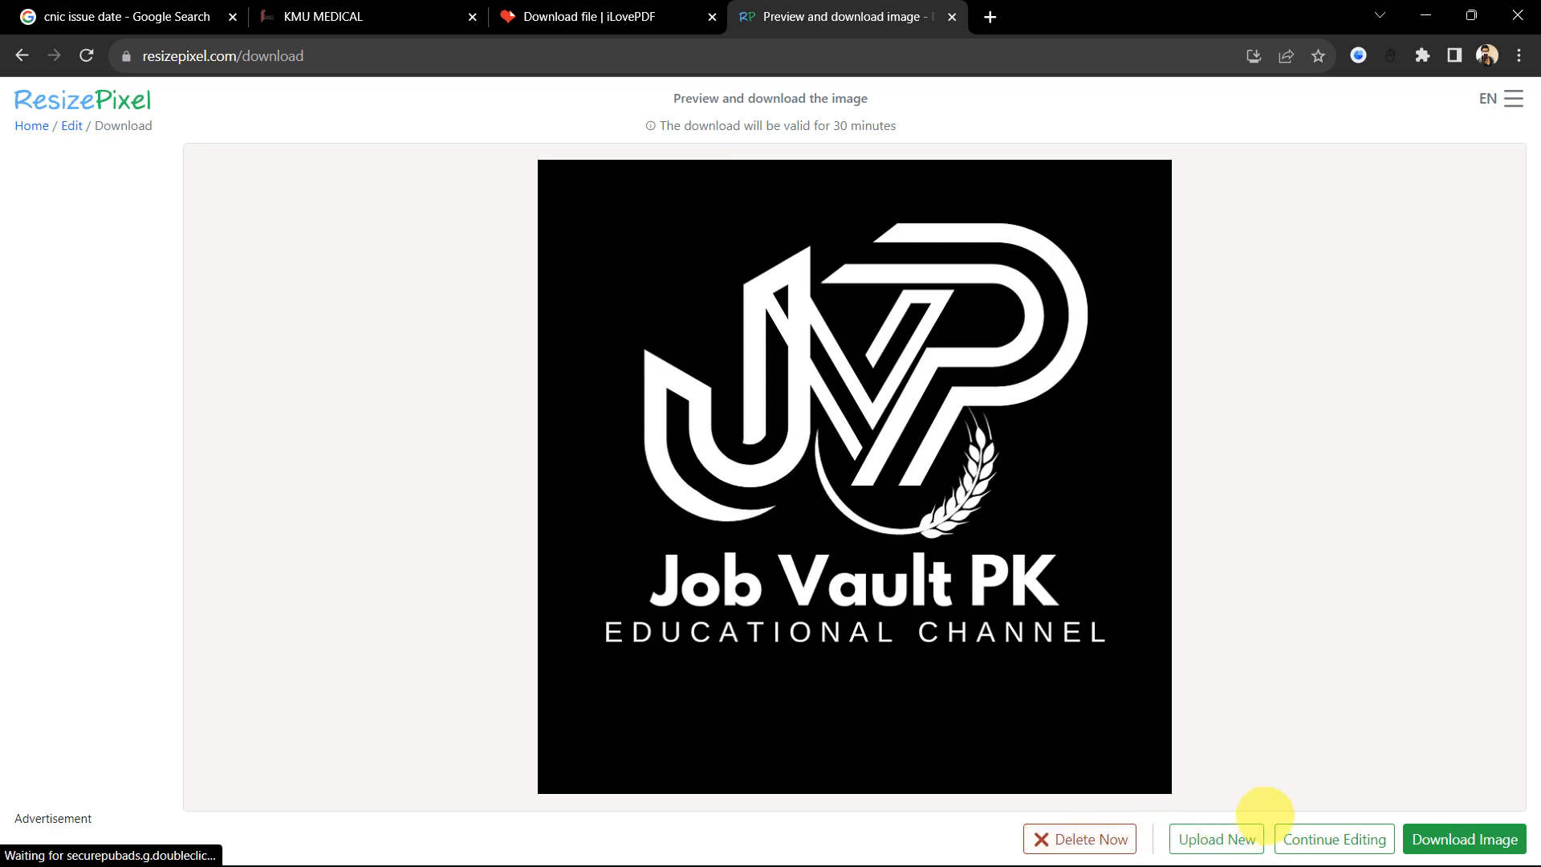
Step: Reset ResizePixel to a blank upload page and return to KMU's Upload Required Documents page
left_click(1313, 838)
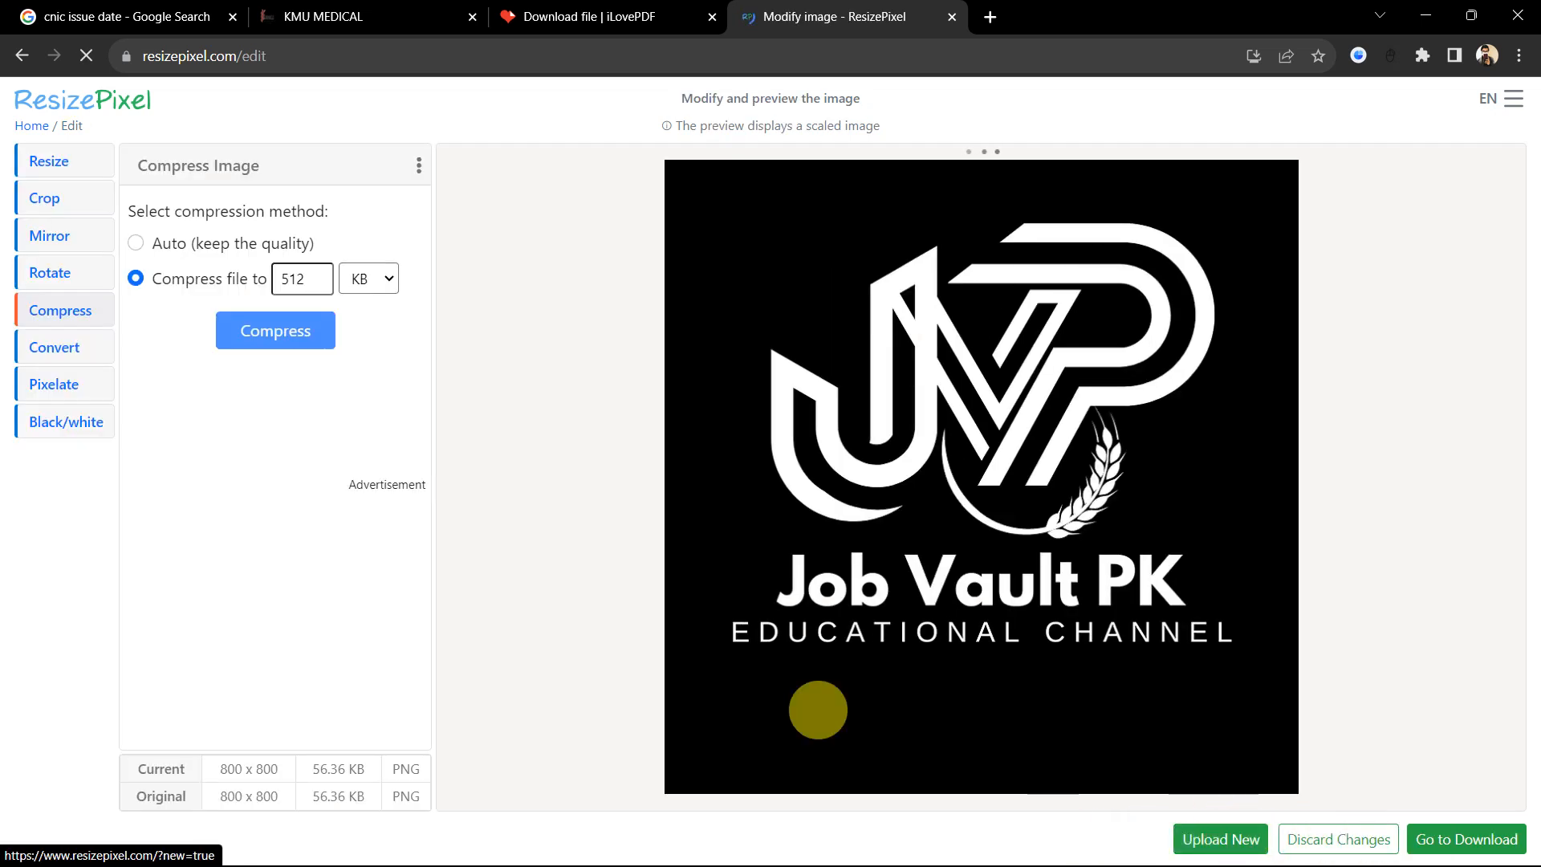
left_click(1216, 839)
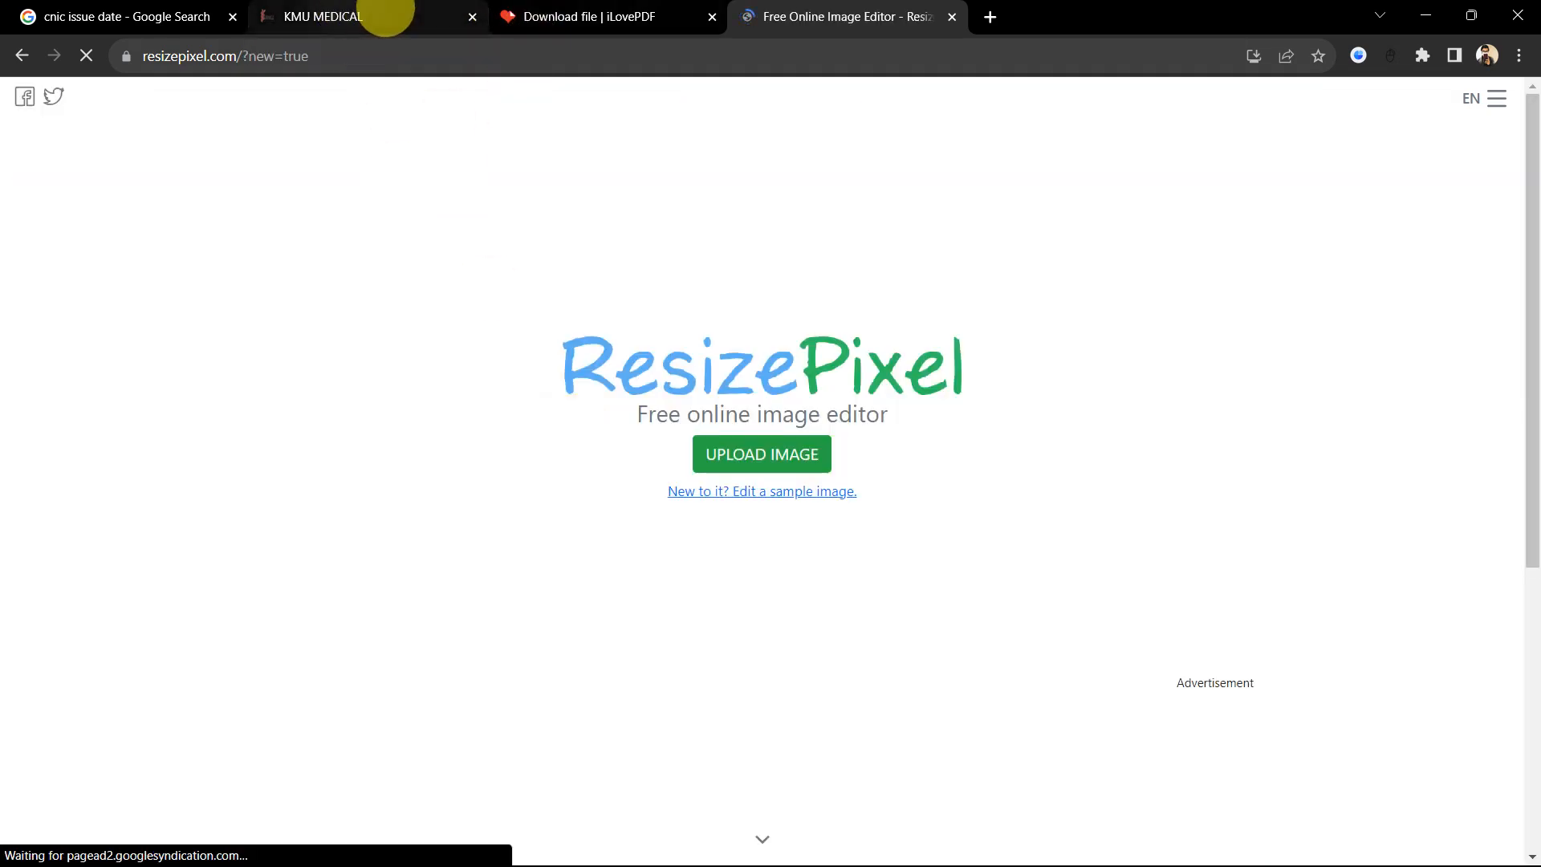
left_click(561, 12)
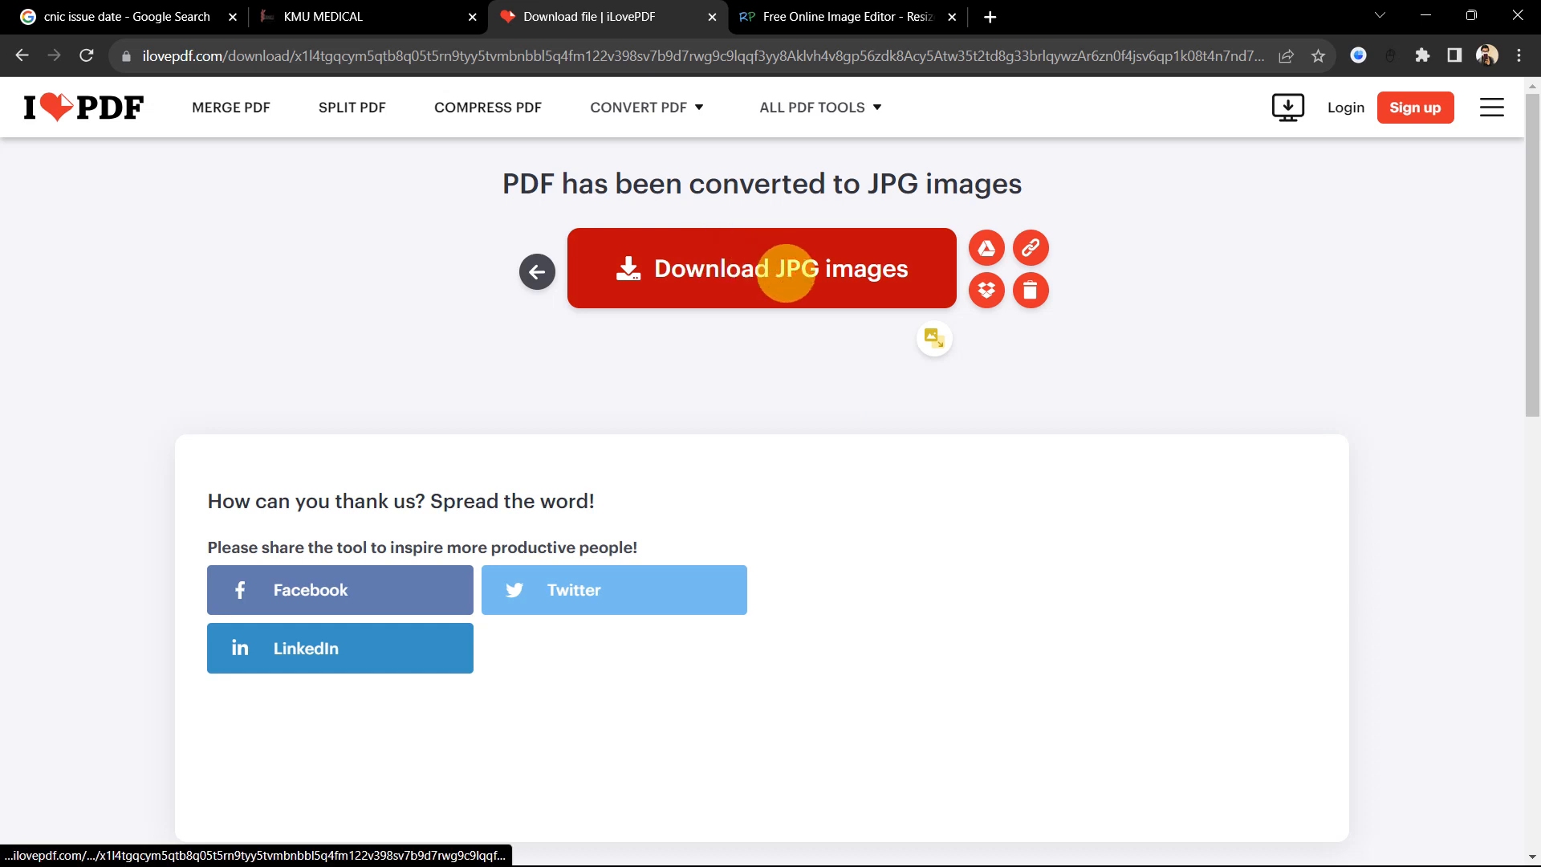
left_click(832, 14)
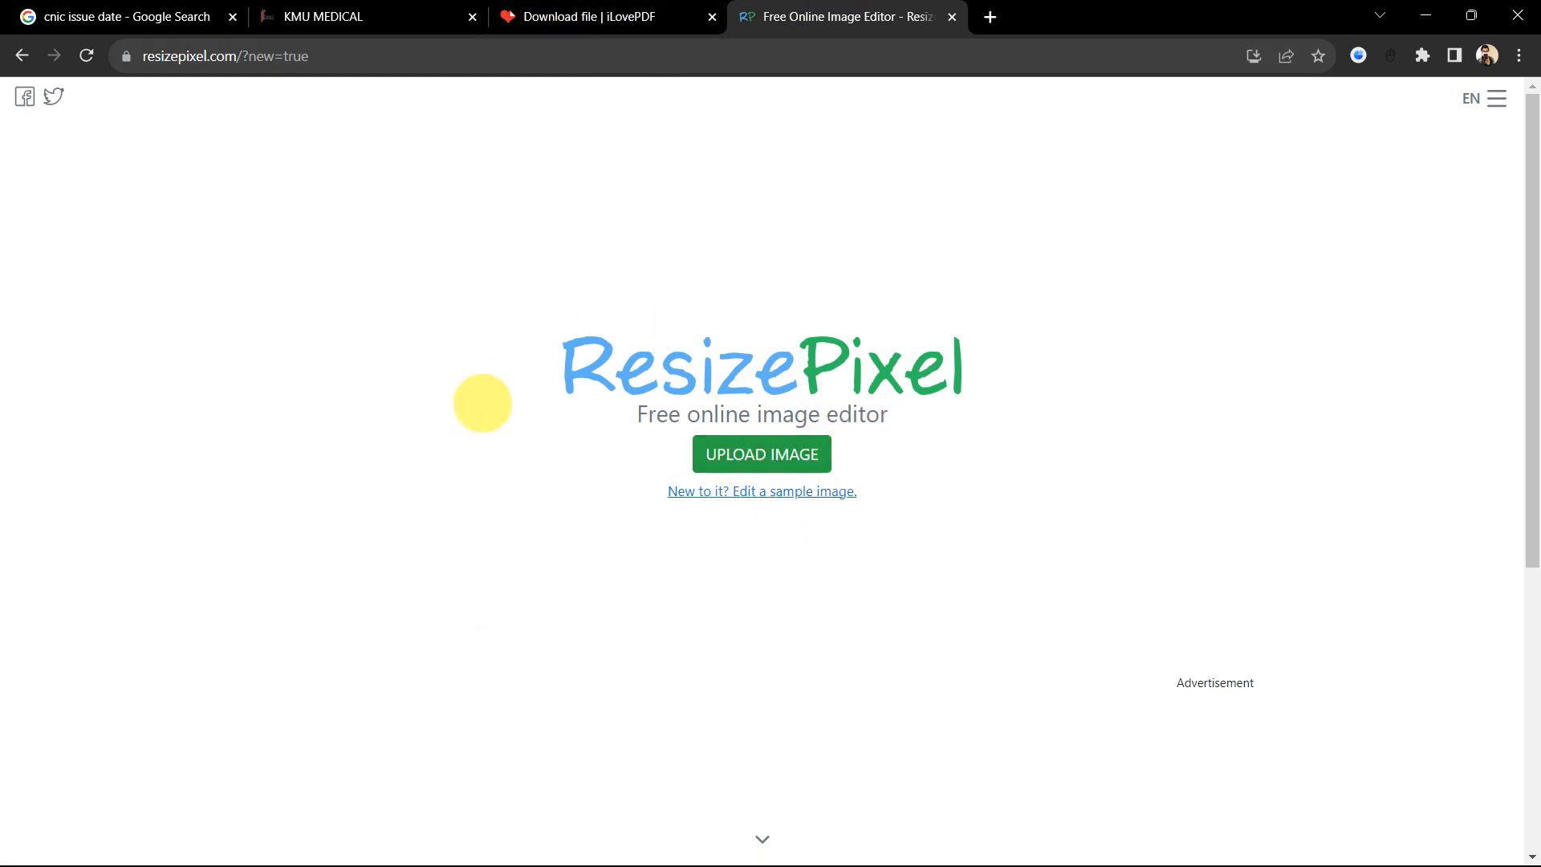
left_click(378, 16)
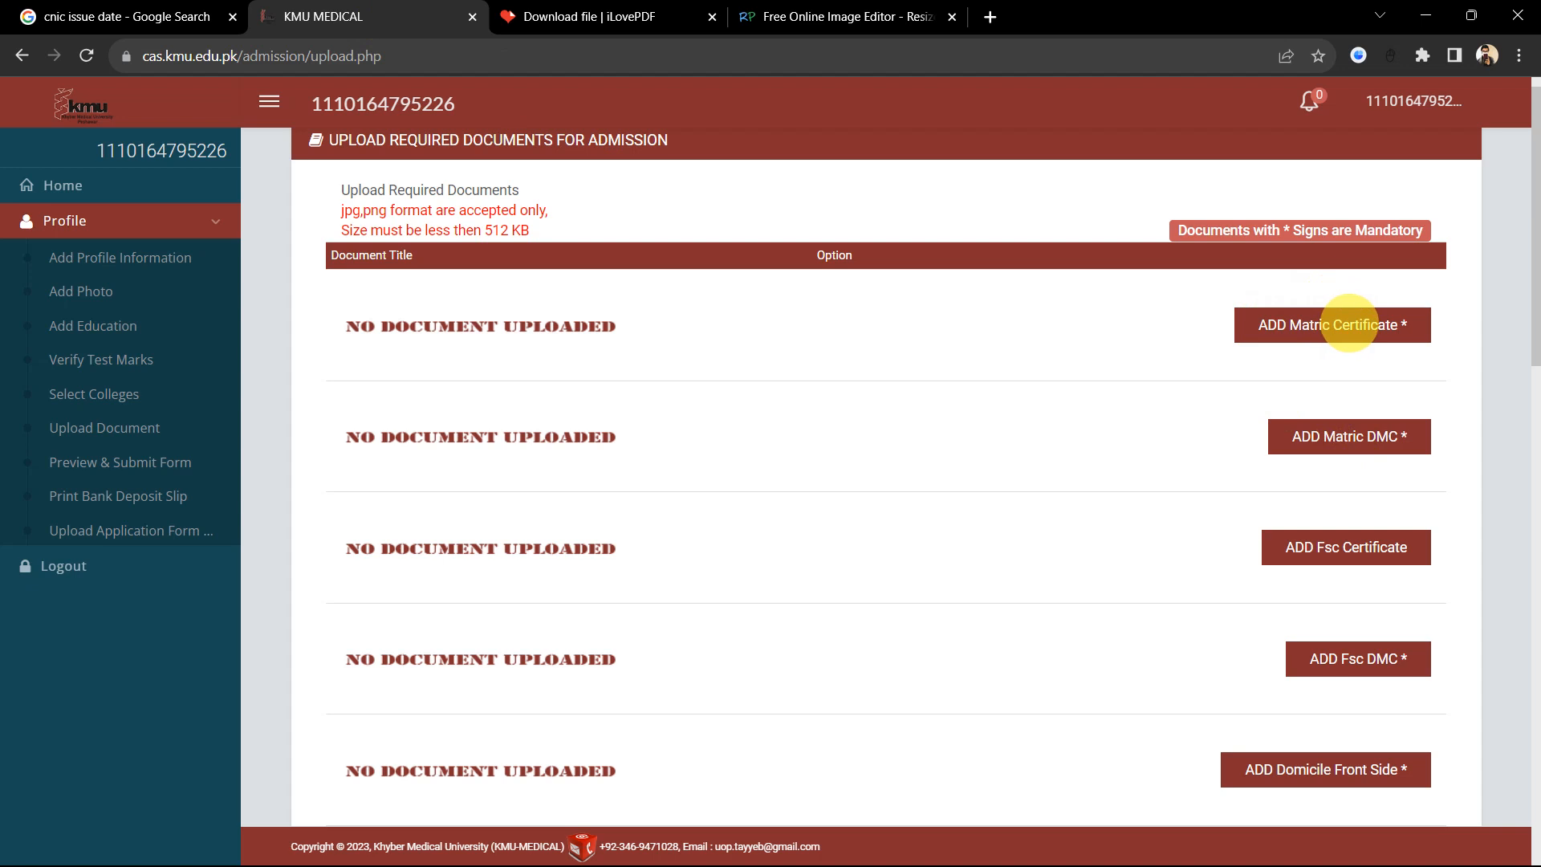
Step: Scroll through the document slots, including father's NIC, domicile and entrance test result card
scroll(1332, 434, "down", 1)
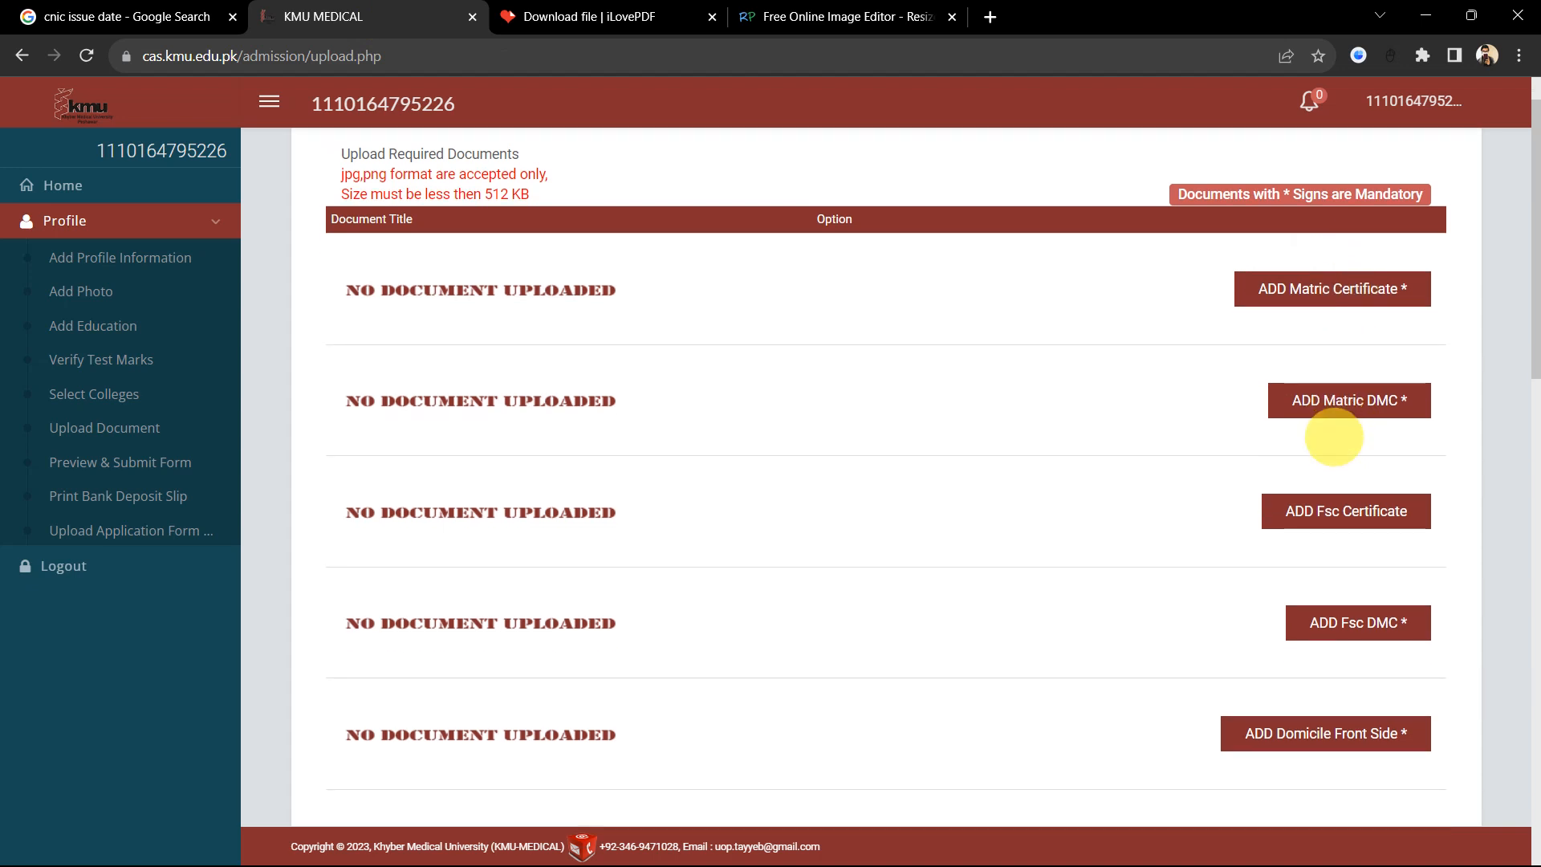
scroll(1358, 492, "down", 1)
scroll(1359, 498, "down", 2)
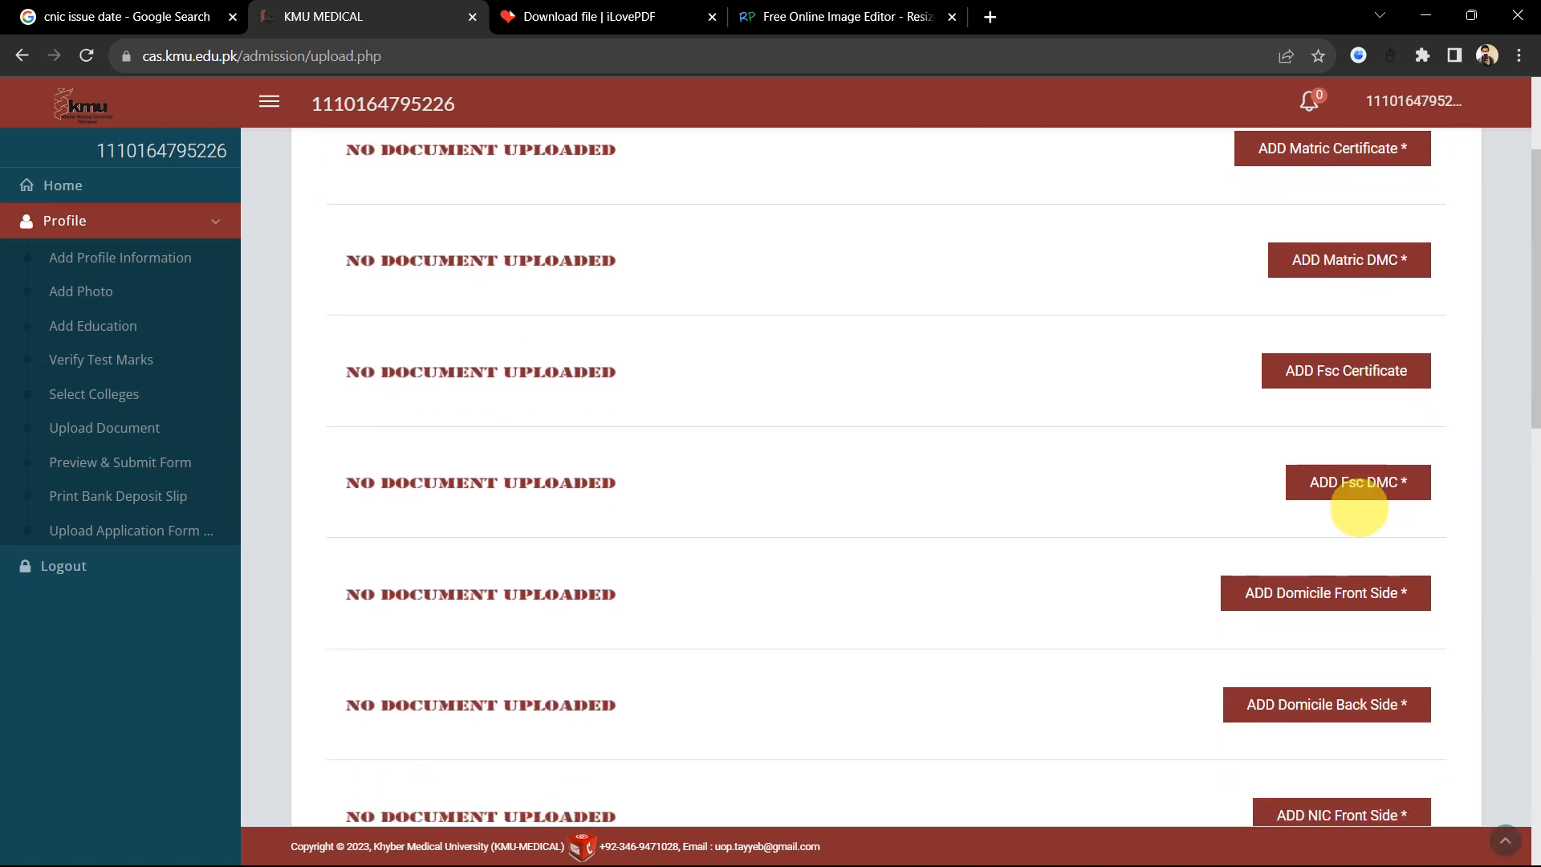
scroll(1328, 591, "down", 1)
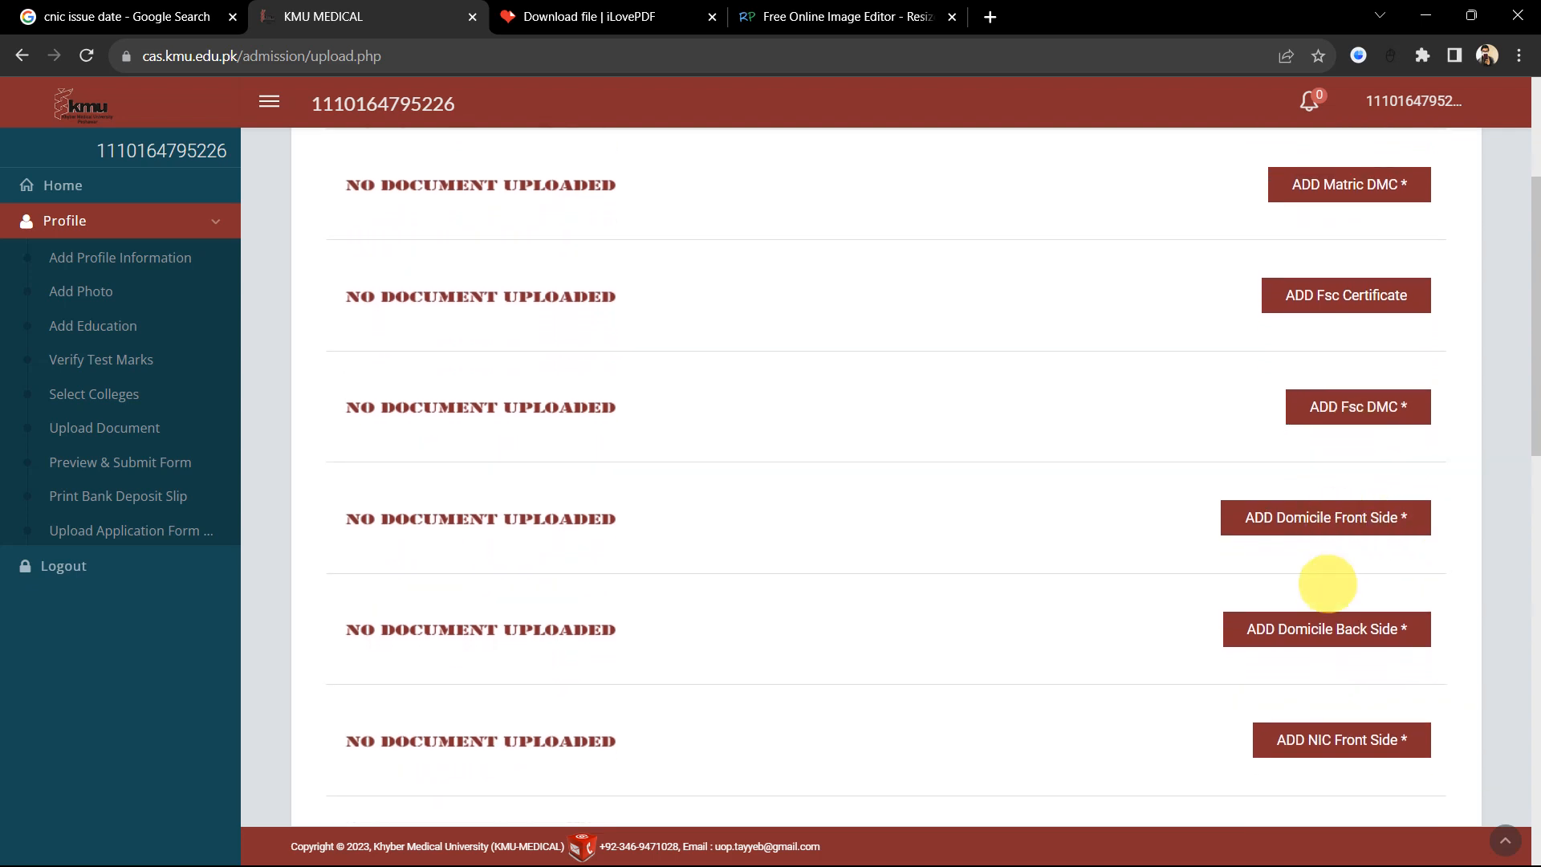
scroll(1333, 553, "down", 2)
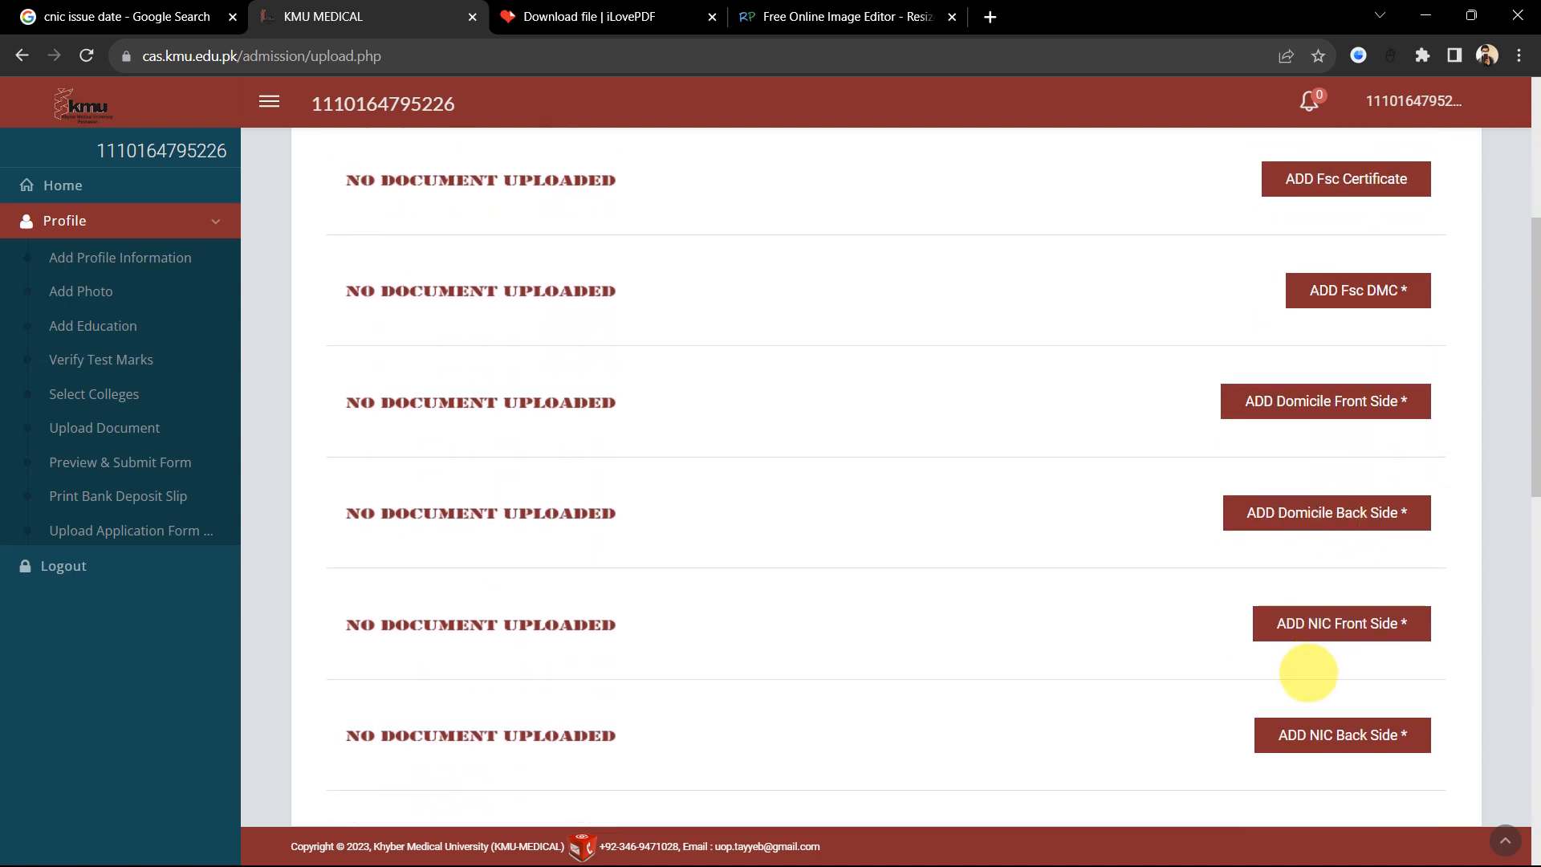
scroll(1307, 666, "down", 1)
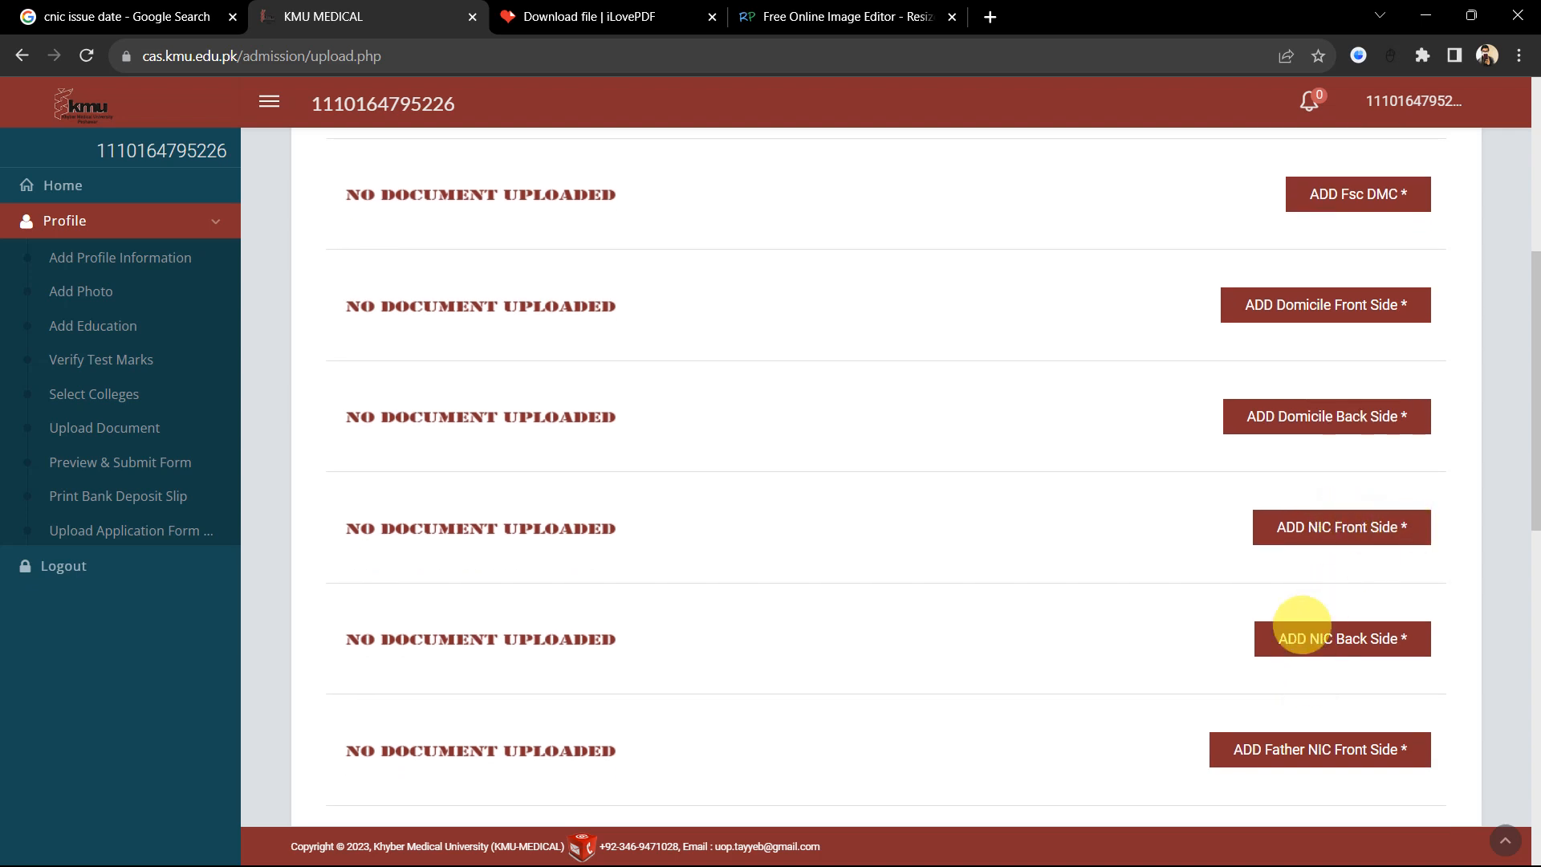
scroll(1348, 634, "down", 2)
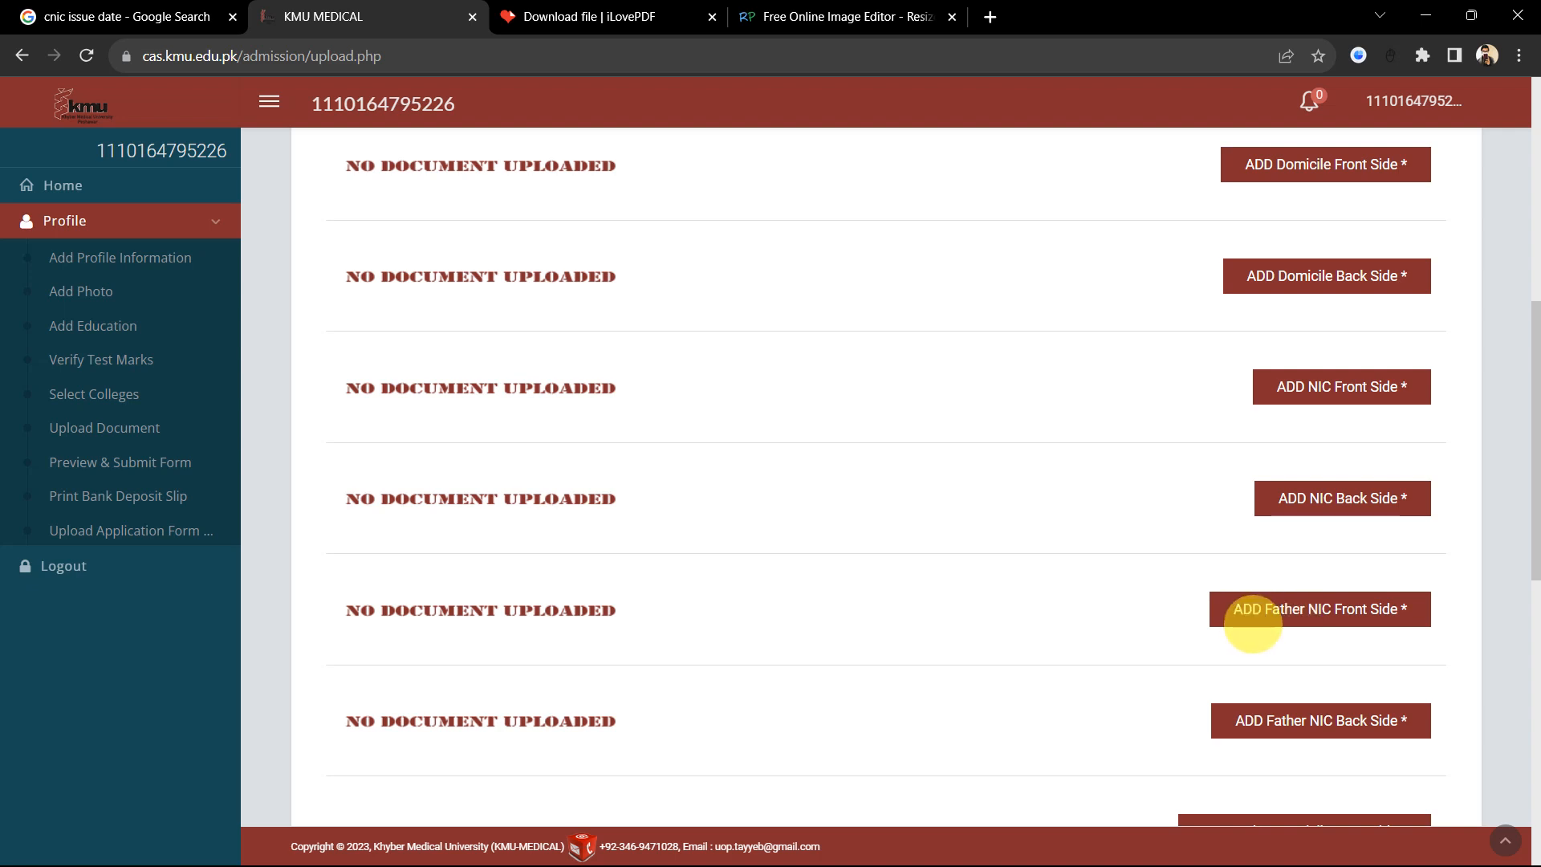
scroll(1320, 612, "down", 1)
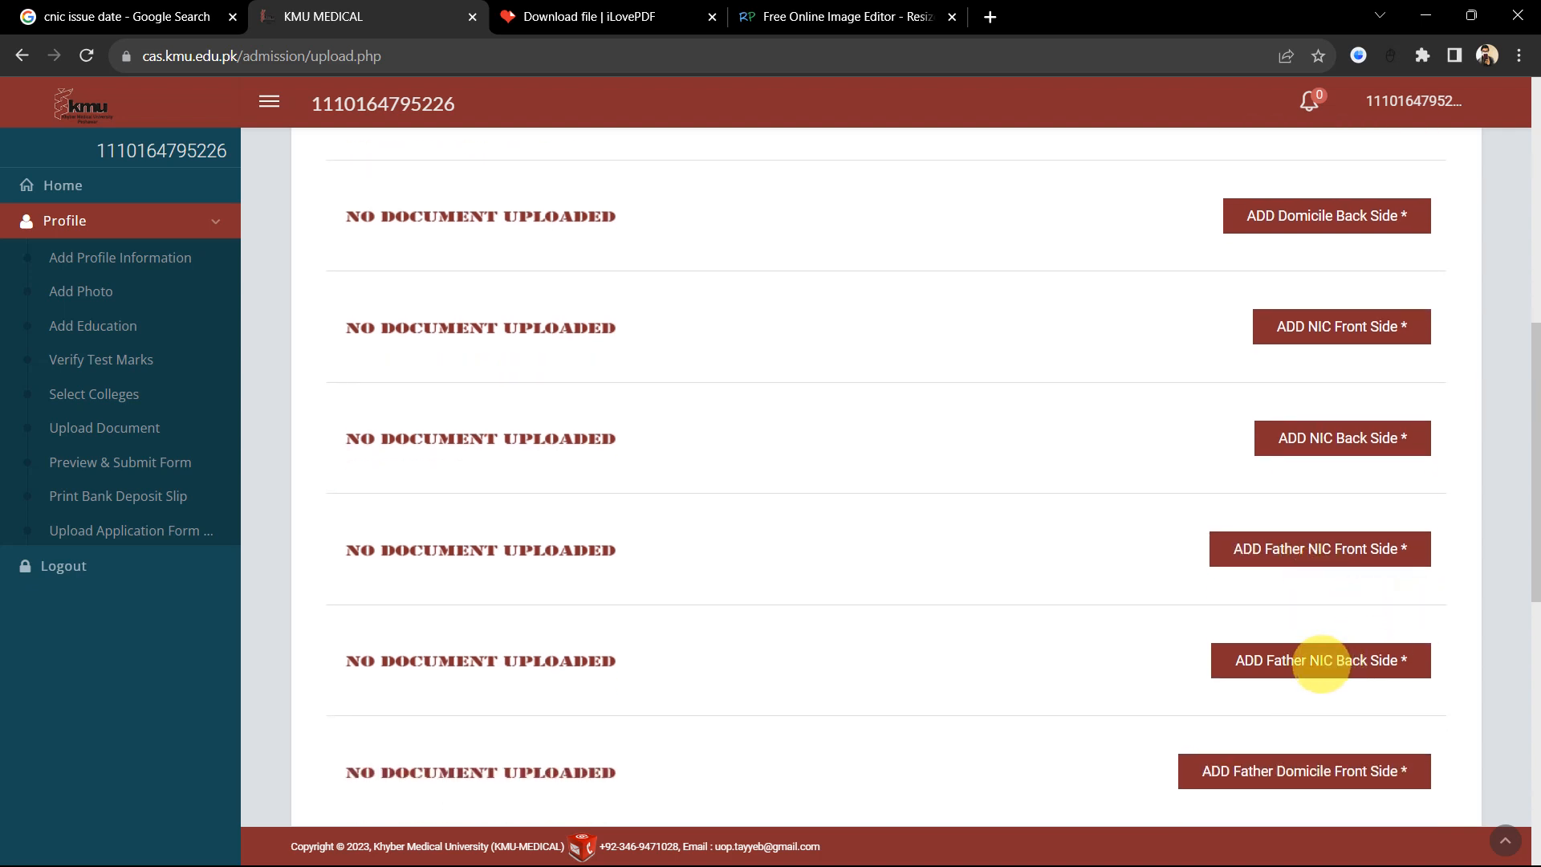
scroll(1320, 664, "down", 1)
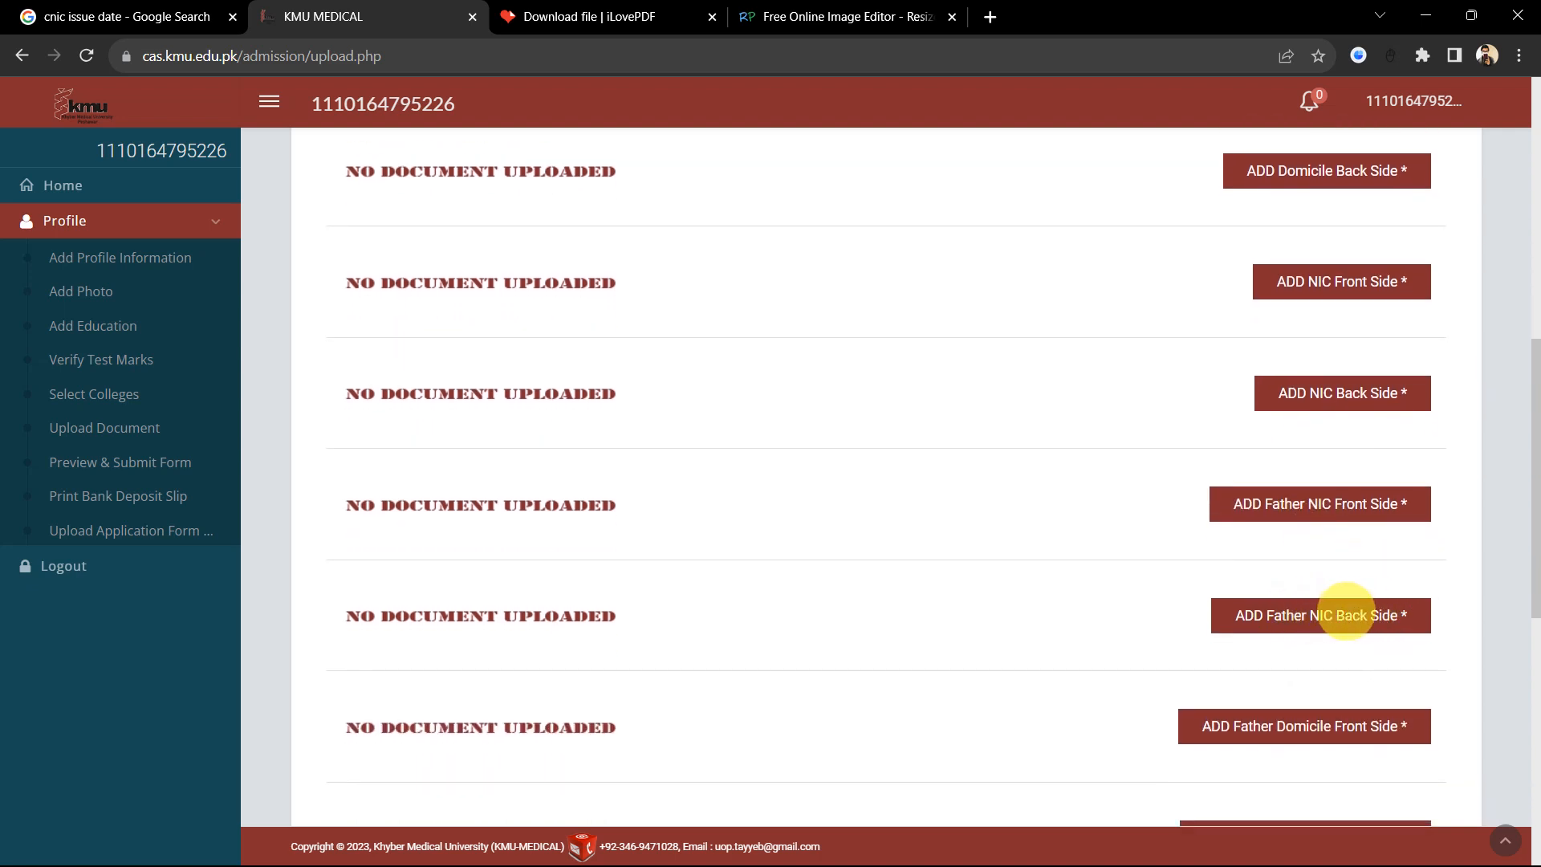
scroll(1332, 614, "down", 2)
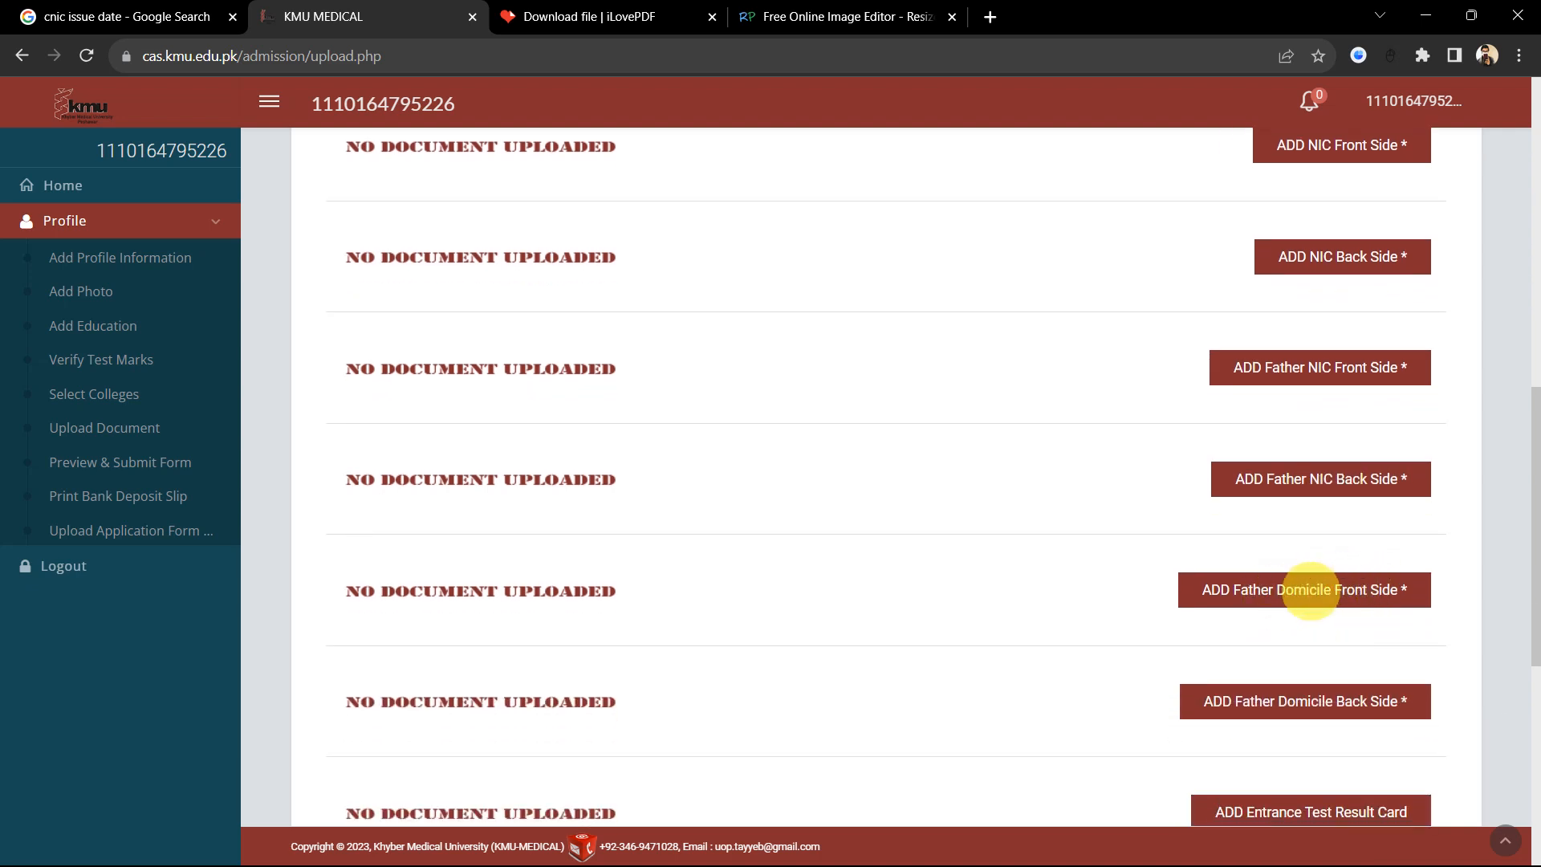
scroll(1286, 629, "down", 2)
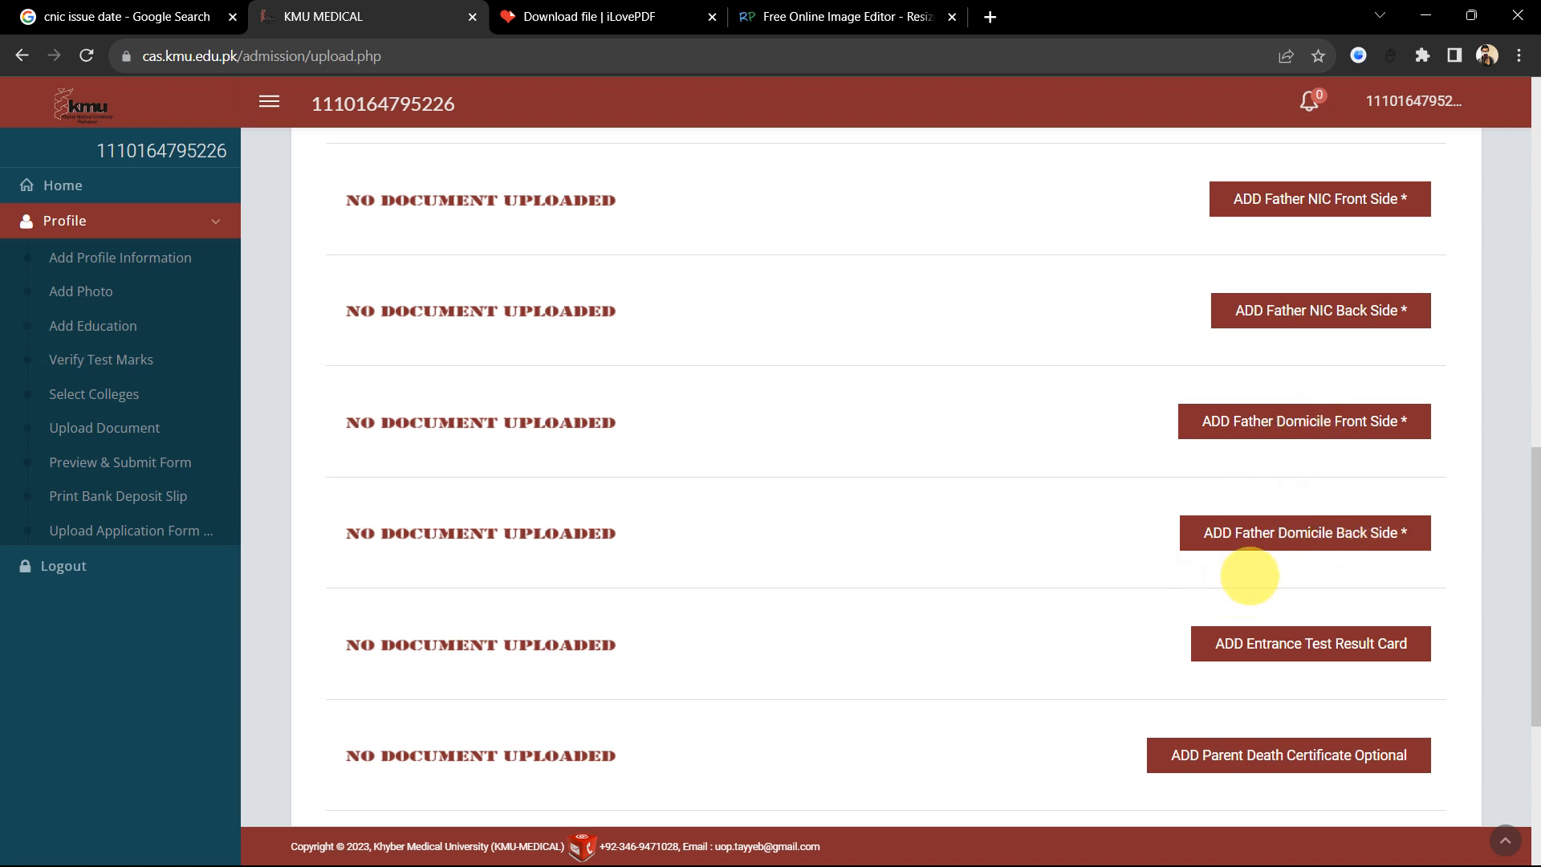
scroll(1284, 542, "down", 1)
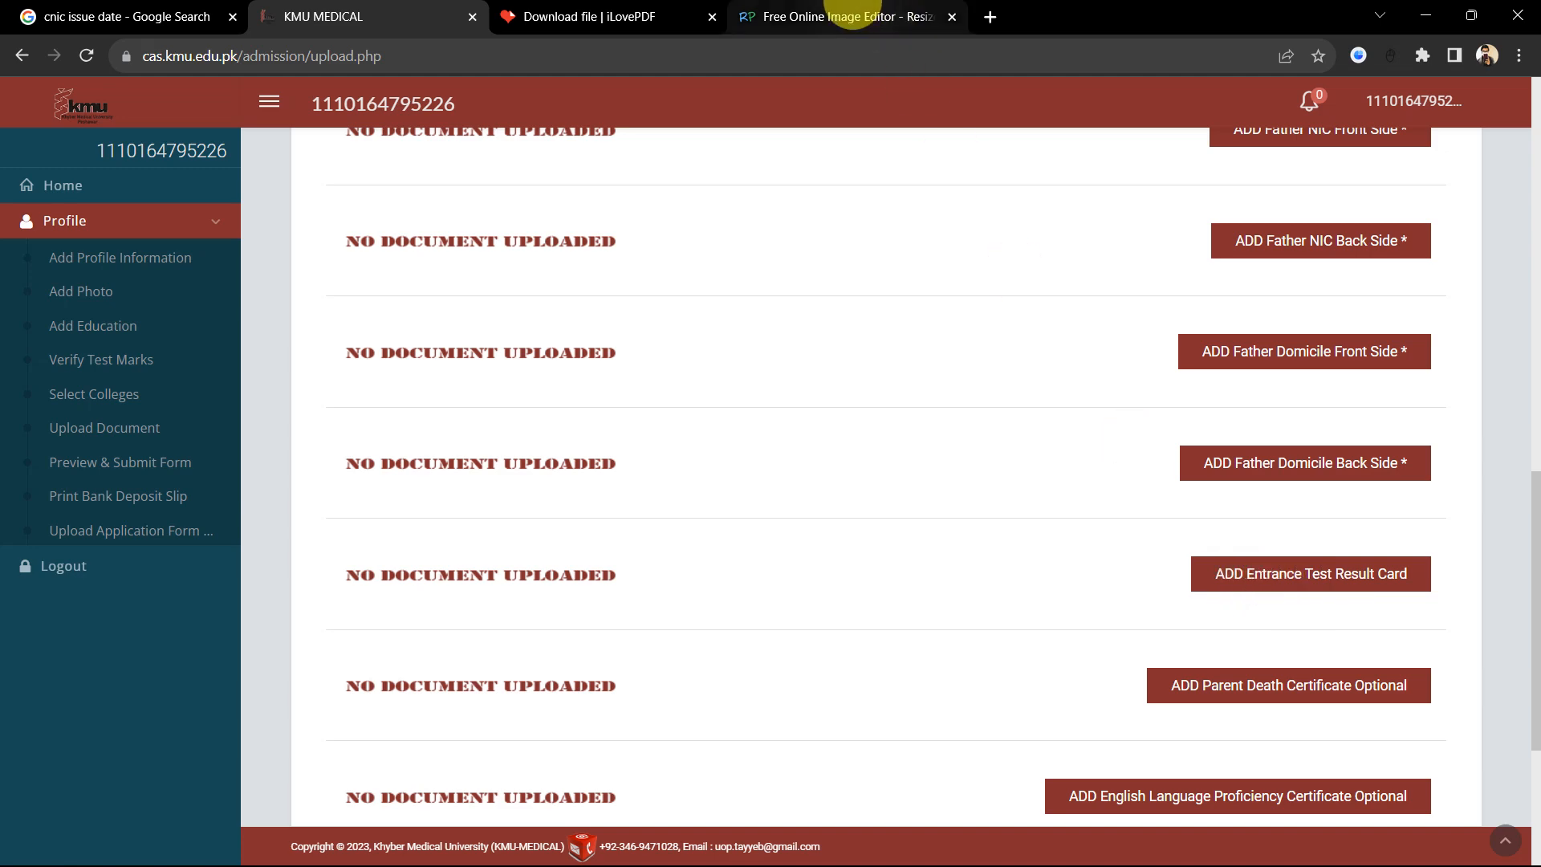
Step: Glance at the ResizePixel and iLovePDF tabs, then return to the KMU upload page
left_click(839, 16)
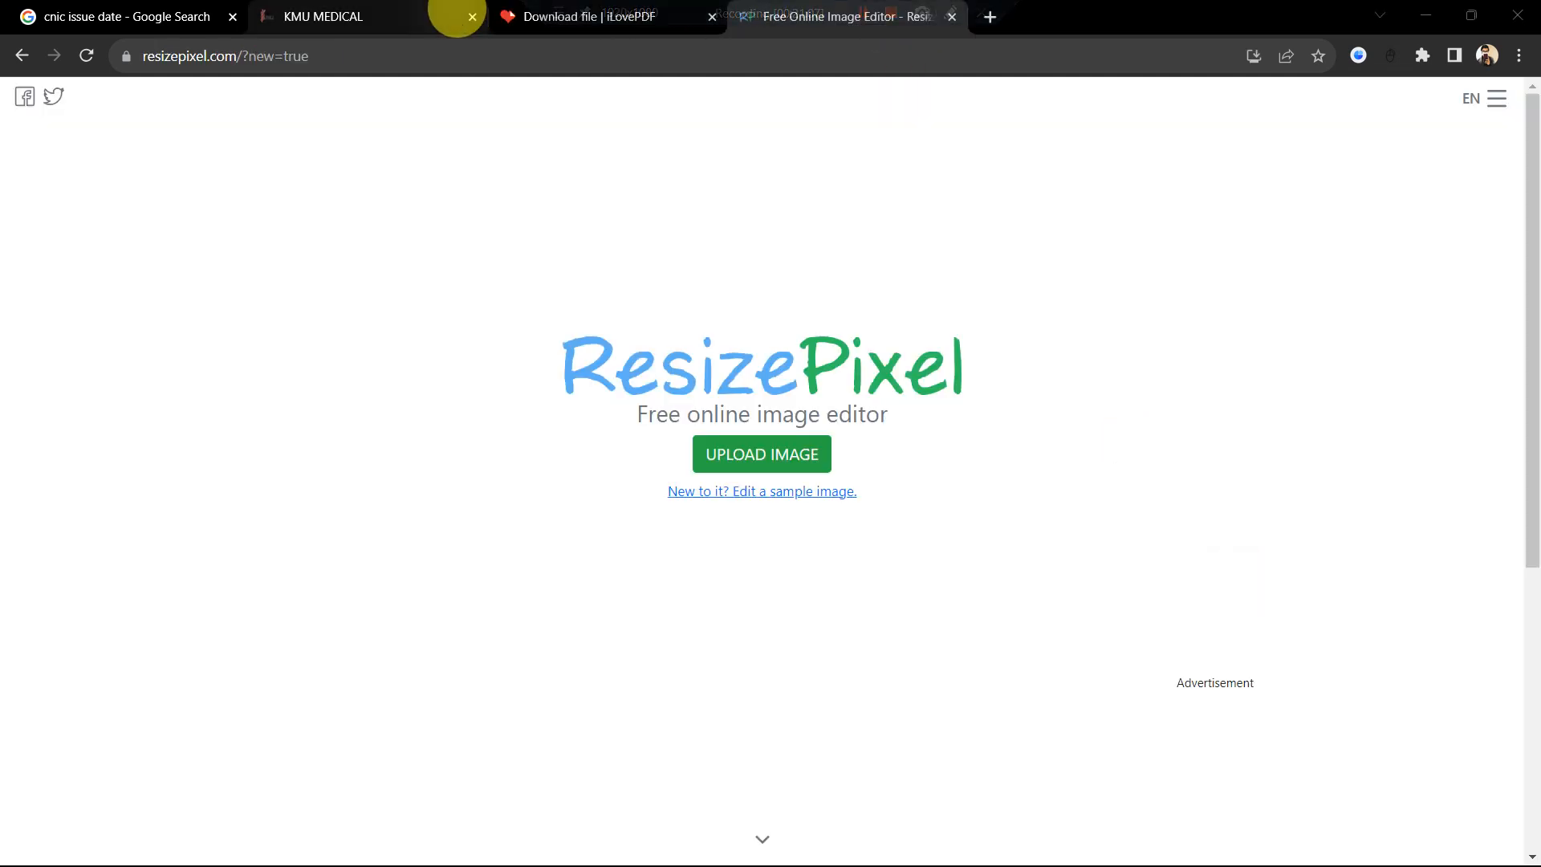
left_click(536, 16)
mouse_move(815, 107)
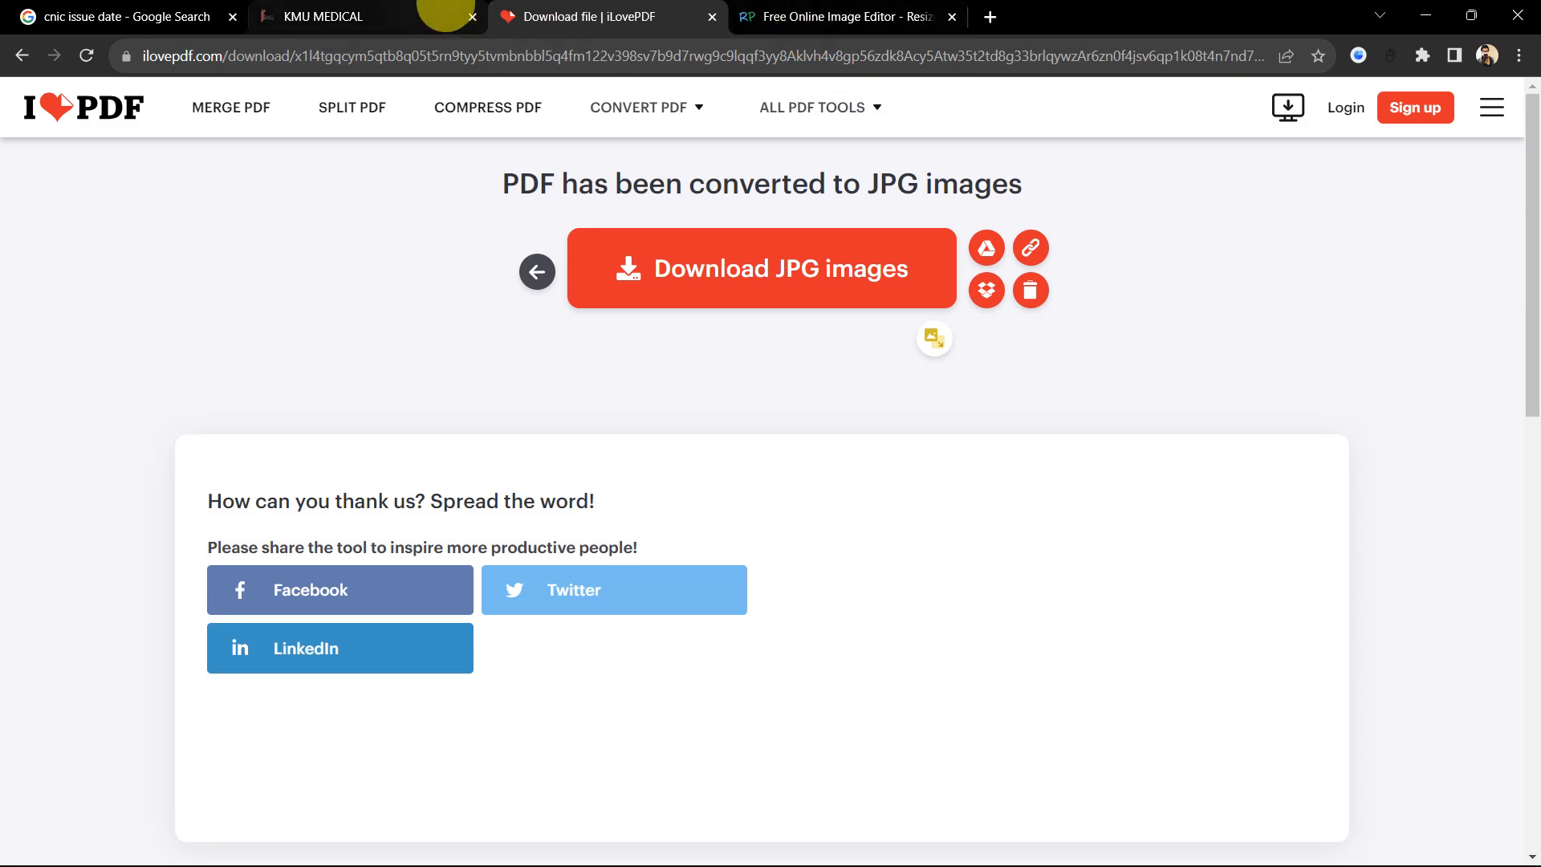
left_click(417, 18)
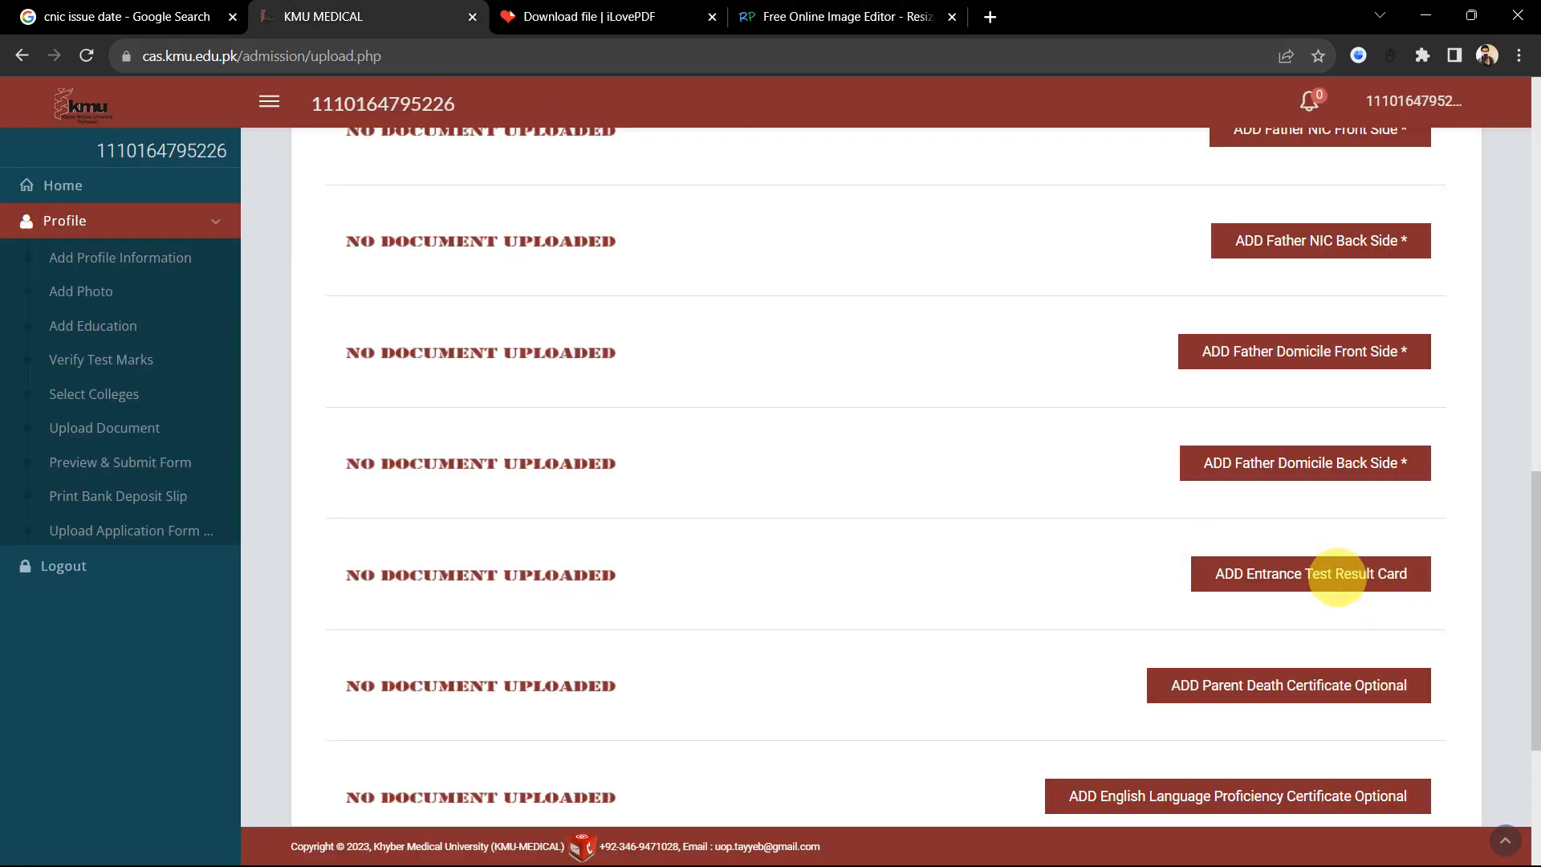
Step: Scroll to the end of the document list, down to Verification of Domicile
scroll(1351, 573, "down", 1)
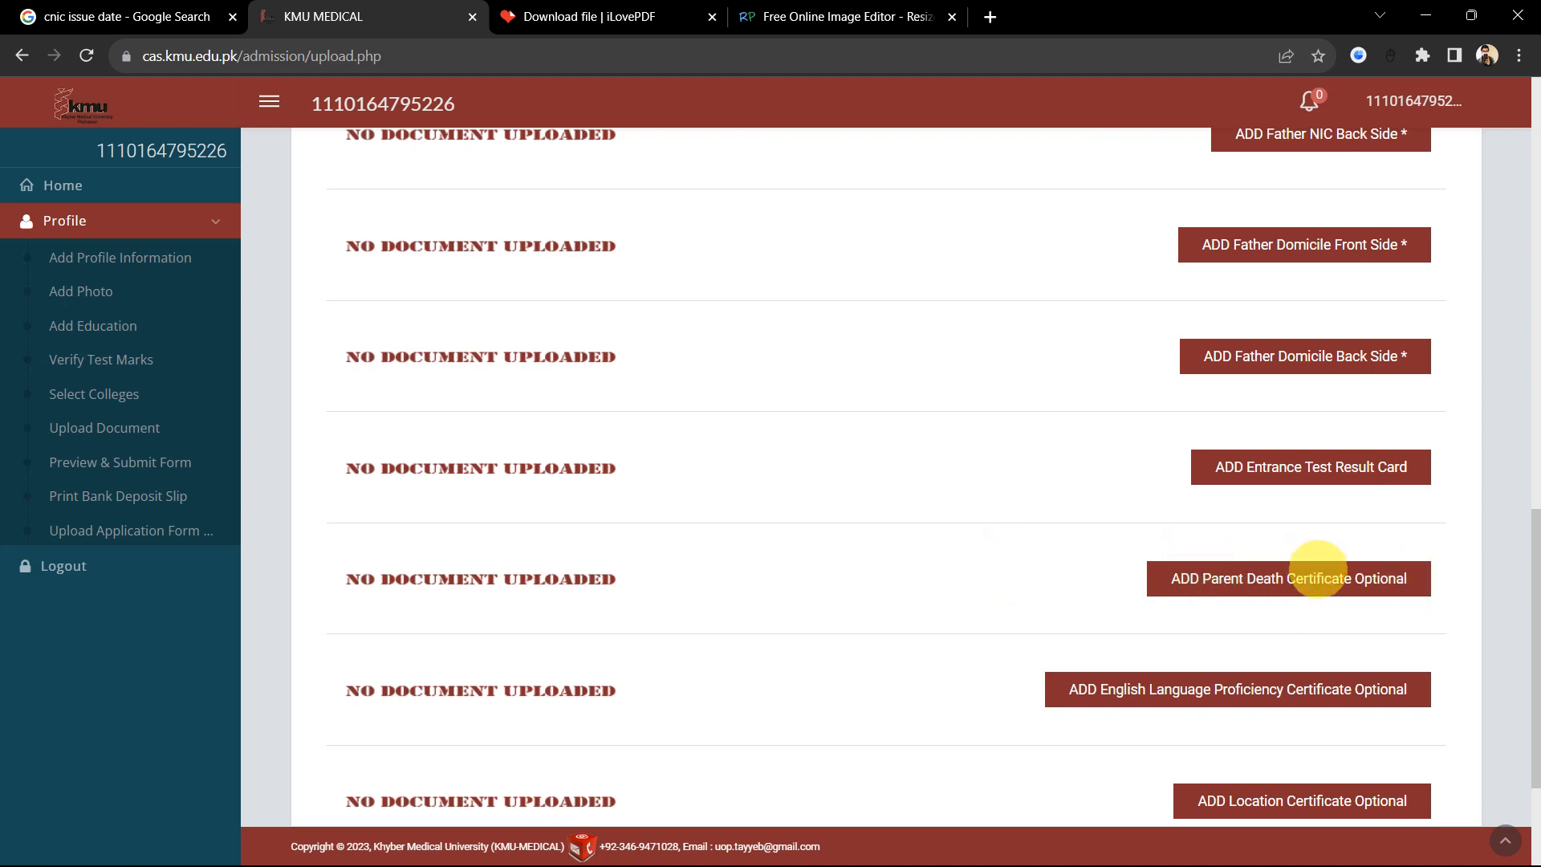
scroll(1284, 610, "down", 1)
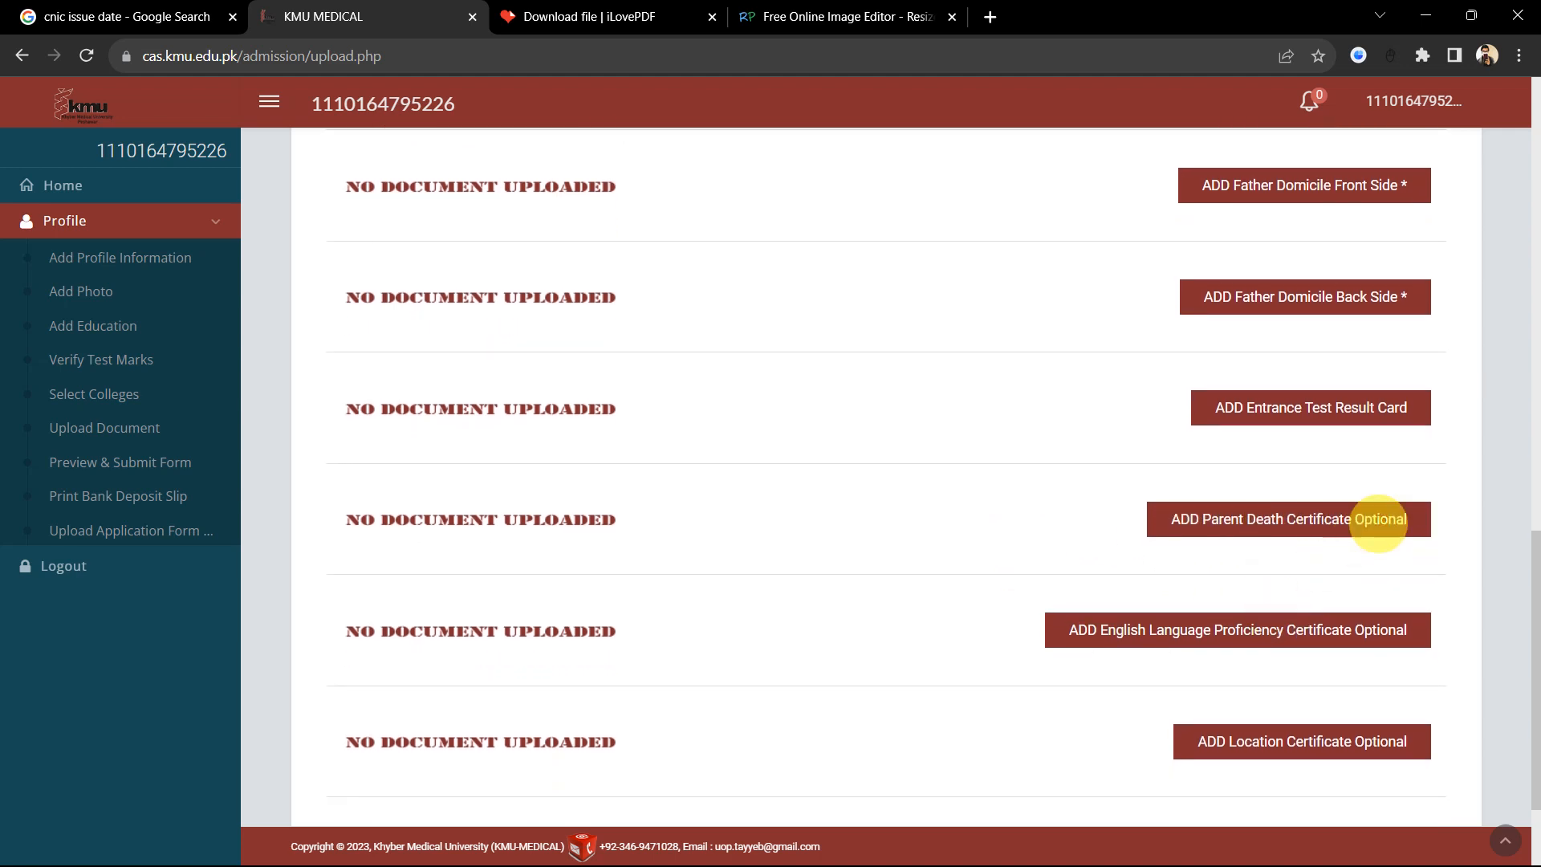
scroll(1328, 559, "down", 1)
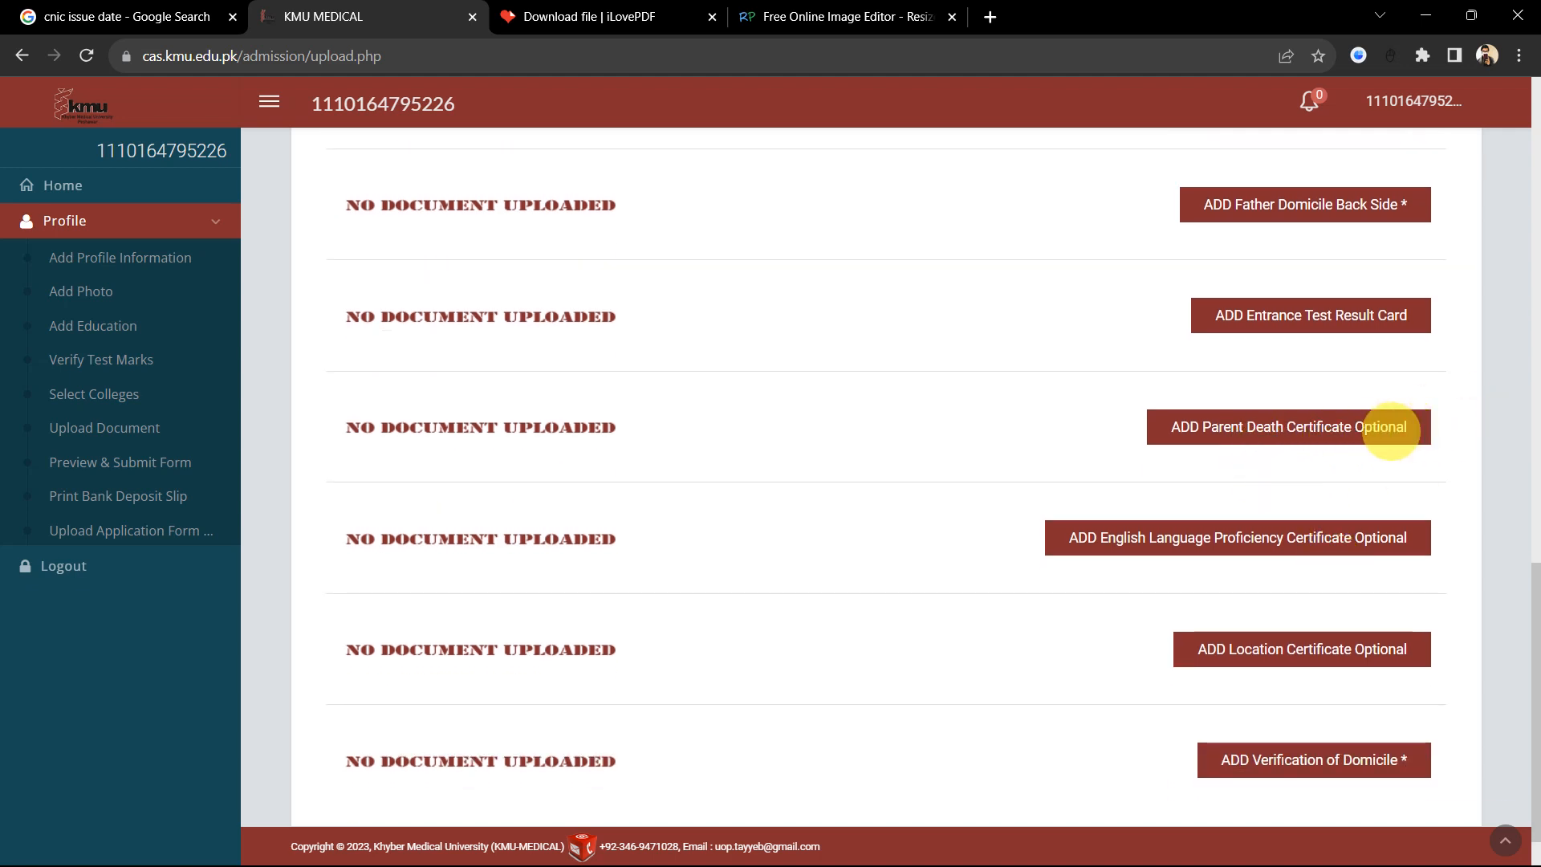
scroll(1358, 471, "down", 1)
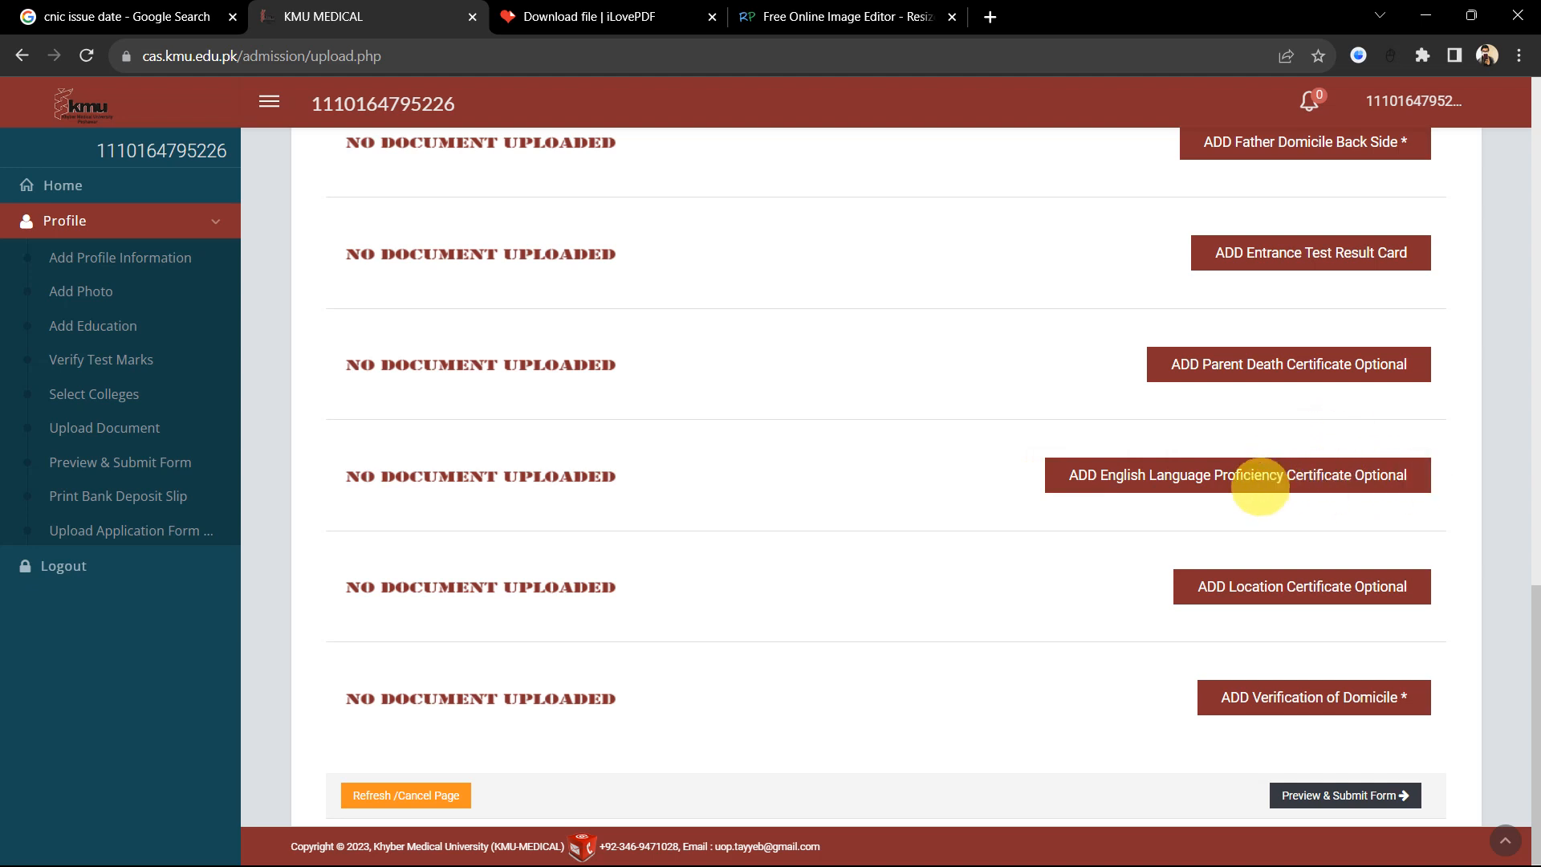
scroll(1327, 475, "down", 1)
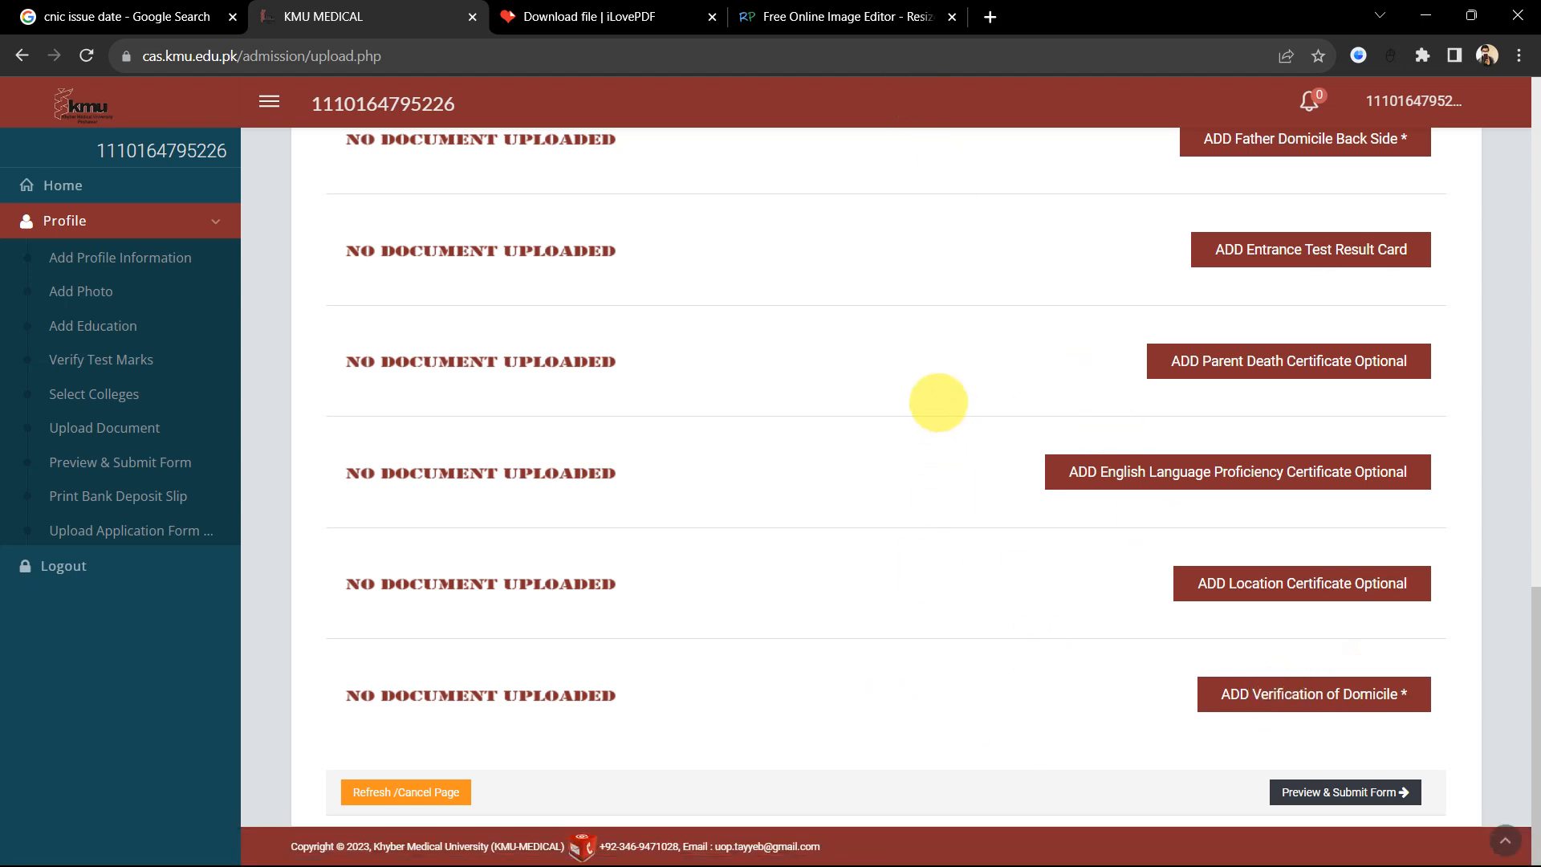
key("alt+Tab")
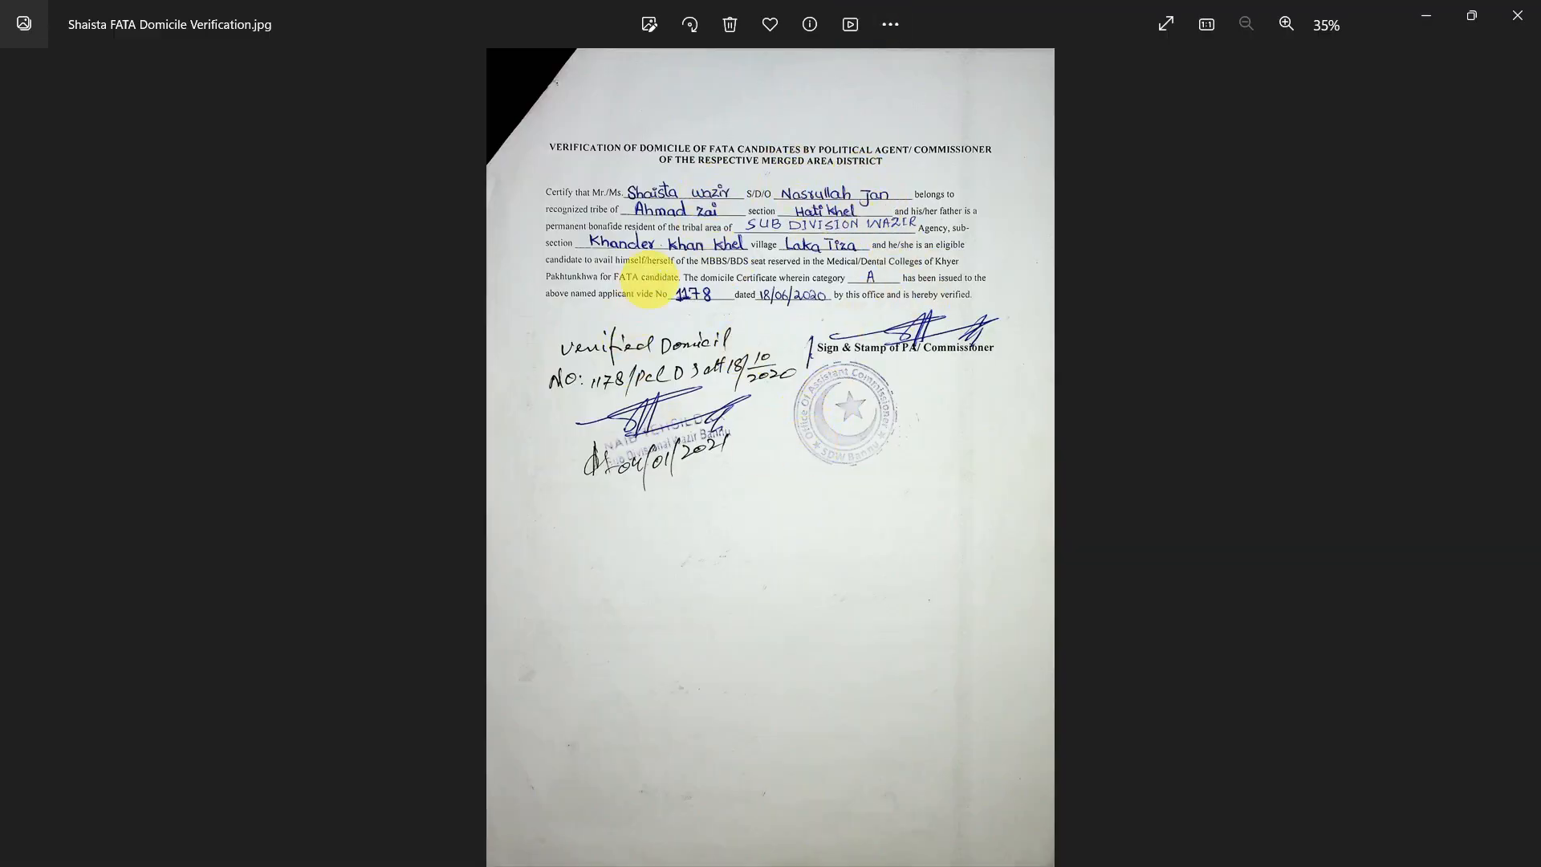
scroll(585, 153, "up", 3)
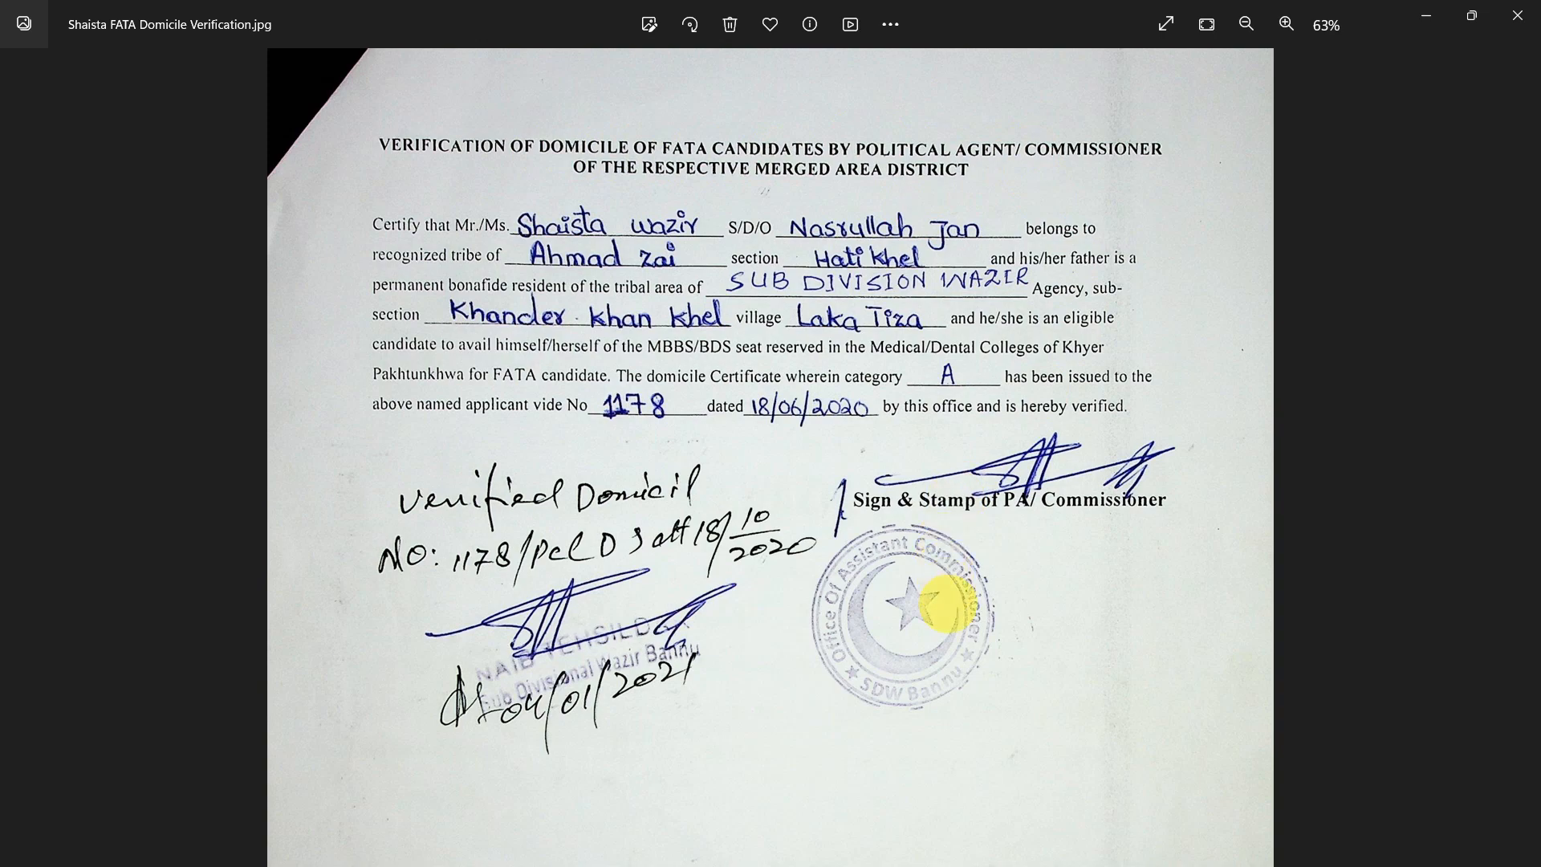
left_click_drag(1028, 630, 1022, 183)
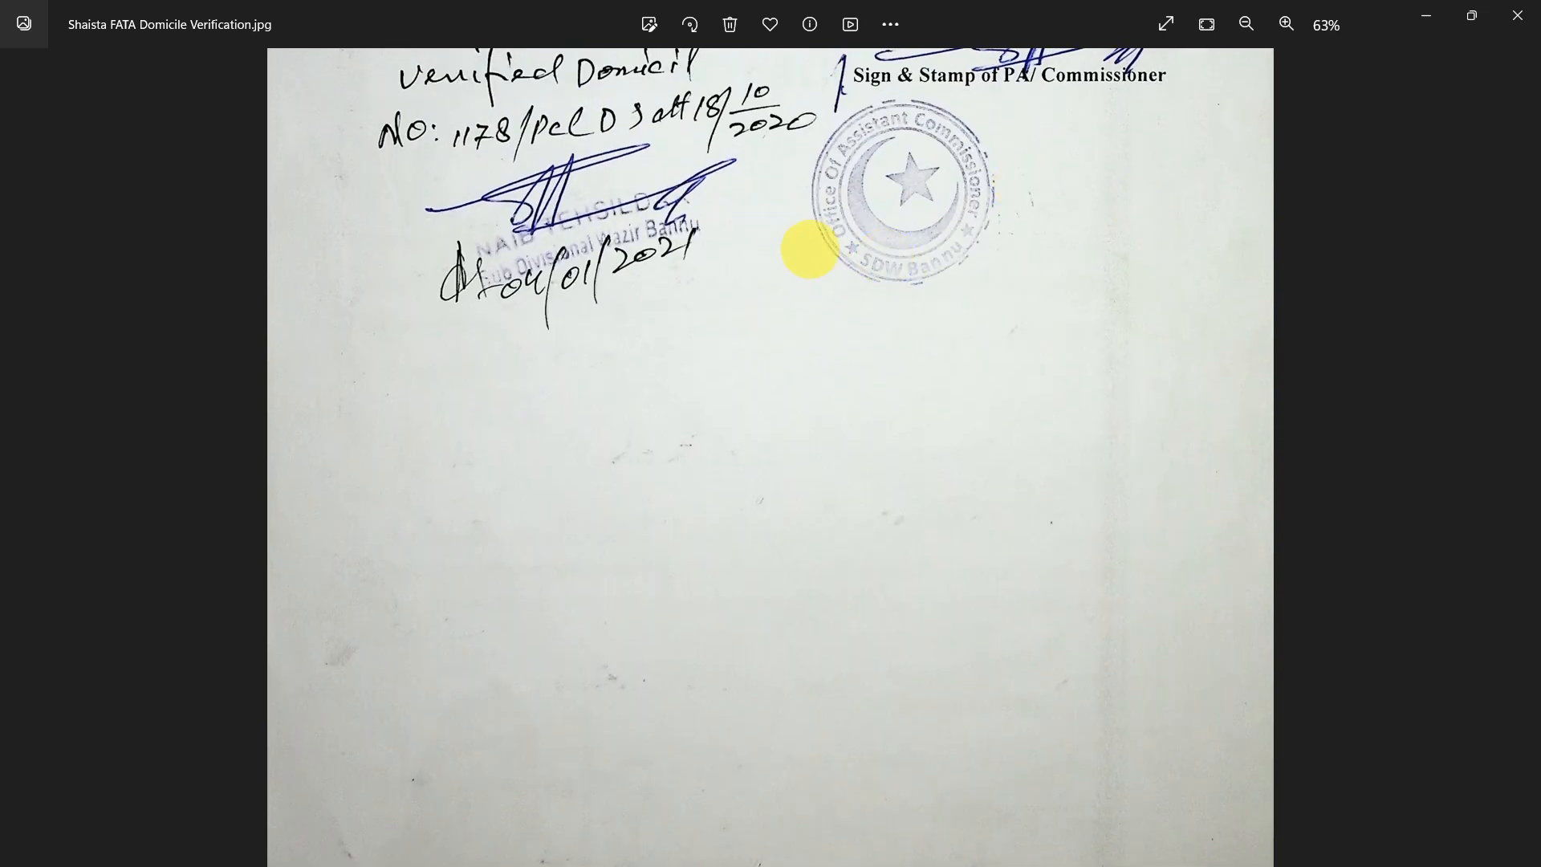
left_click_drag(776, 322, 778, 362)
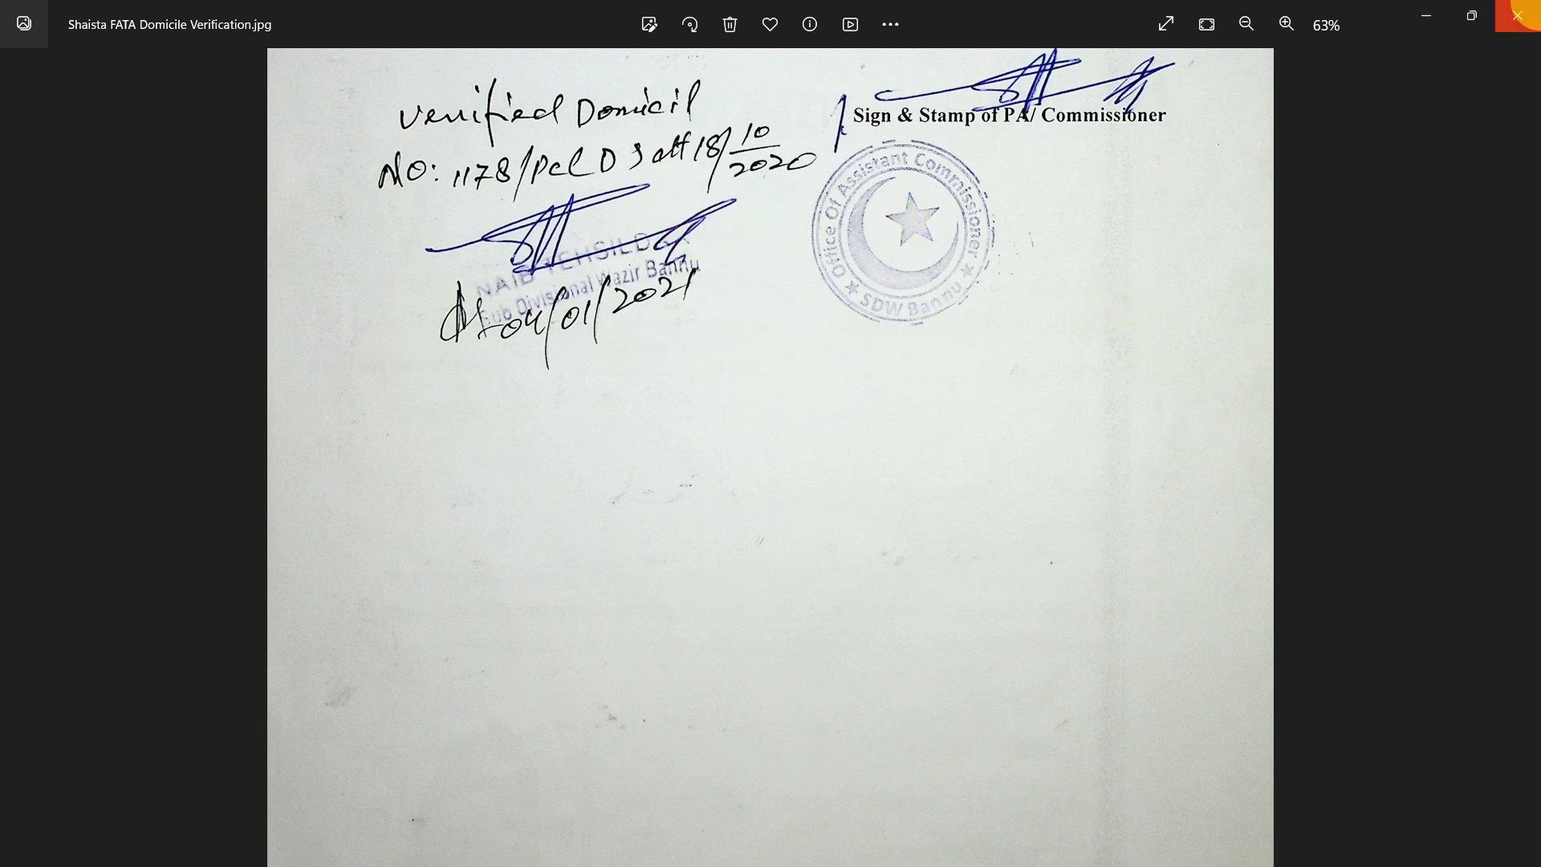
left_click(1519, 9)
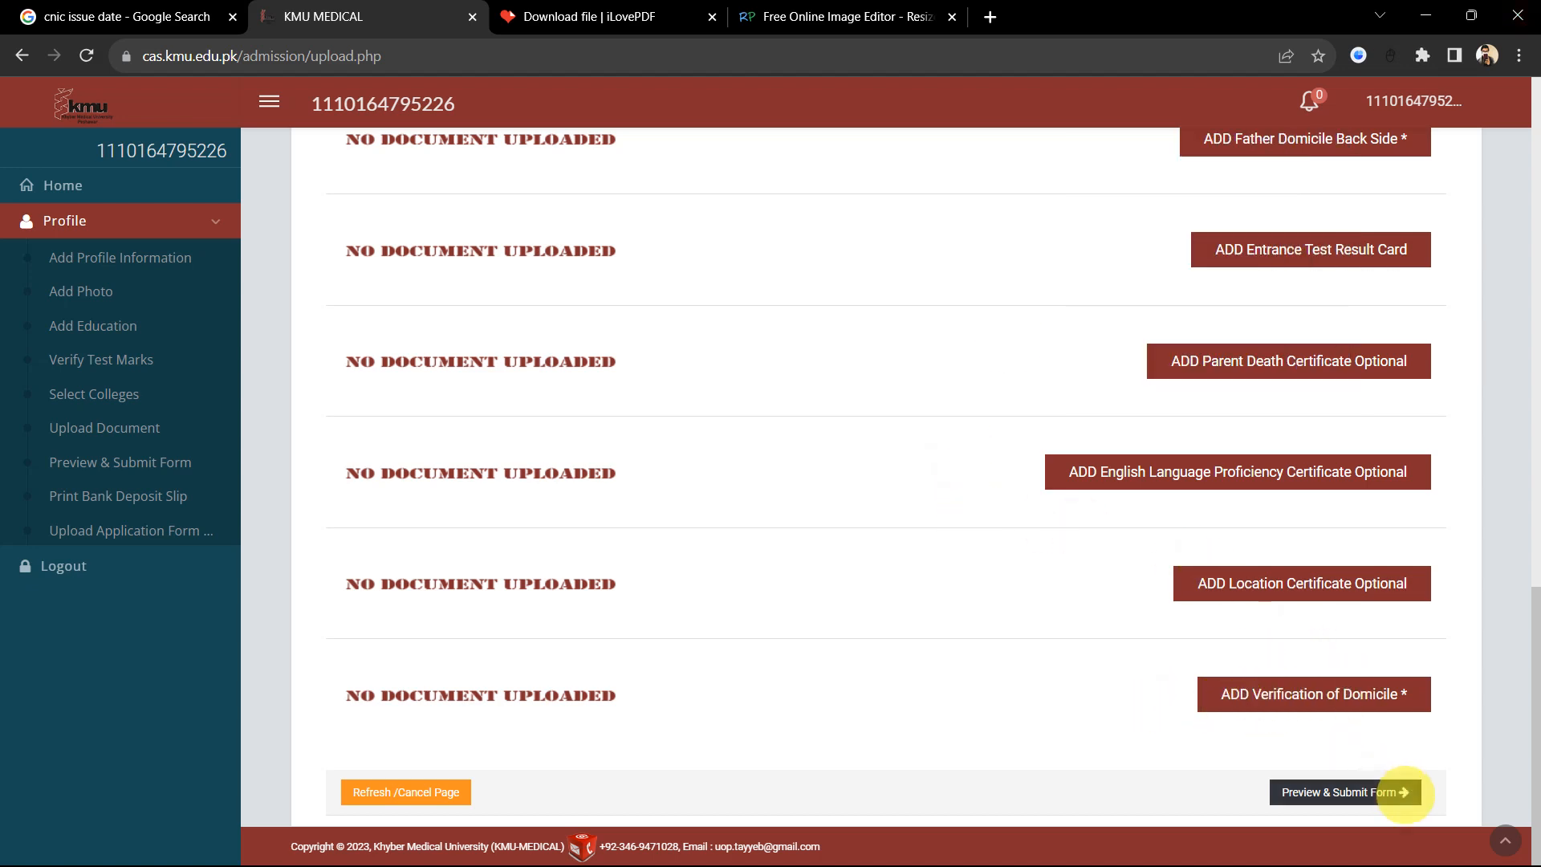
Step: Scroll back up and open the Print Bank Deposit Slip page
scroll(1221, 591, "up", 15)
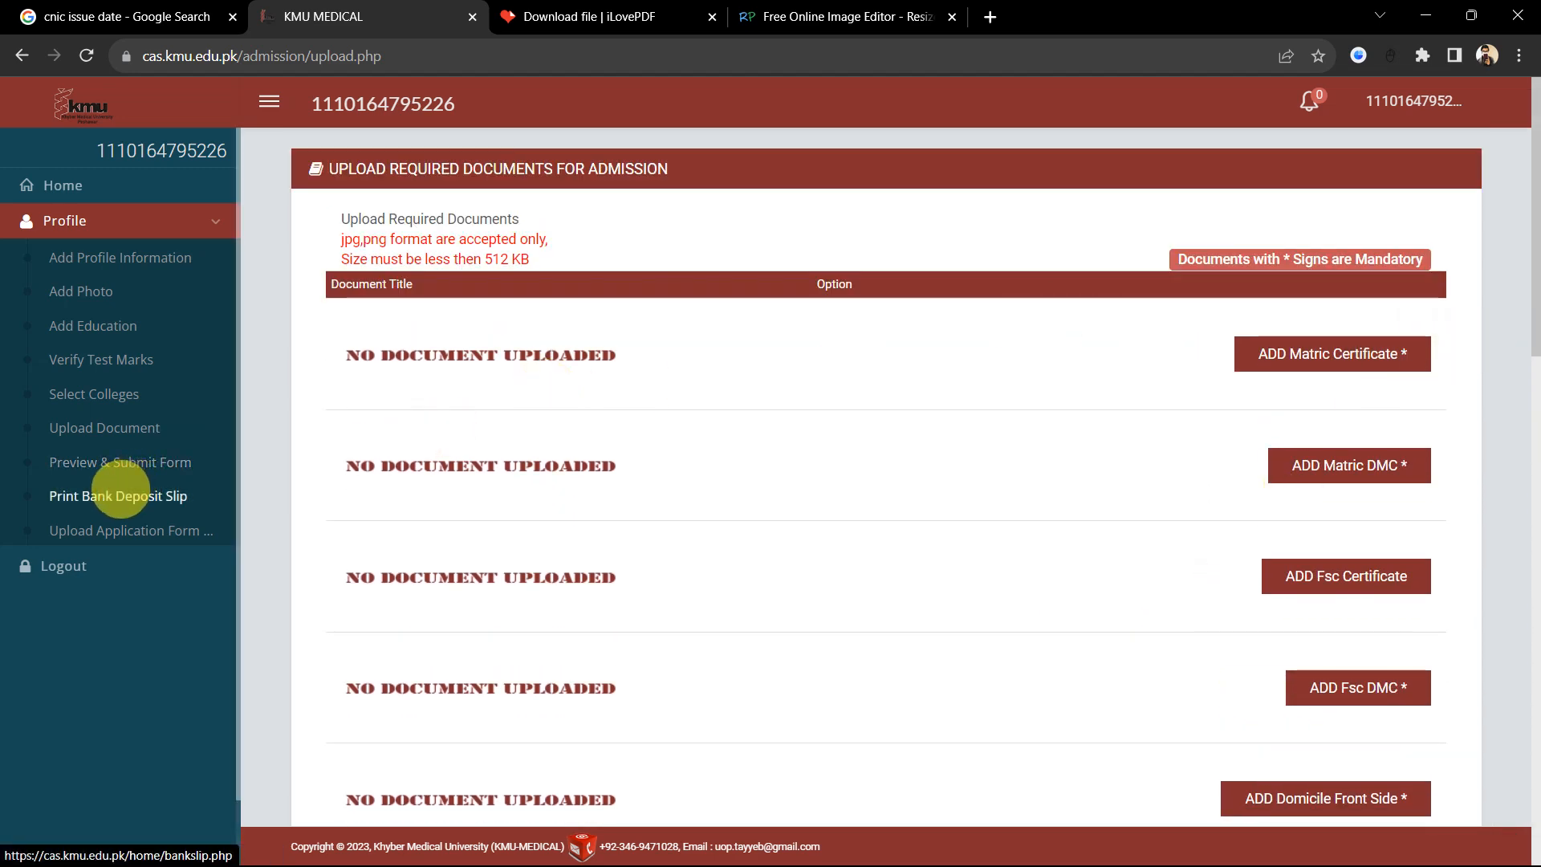
left_click(121, 491)
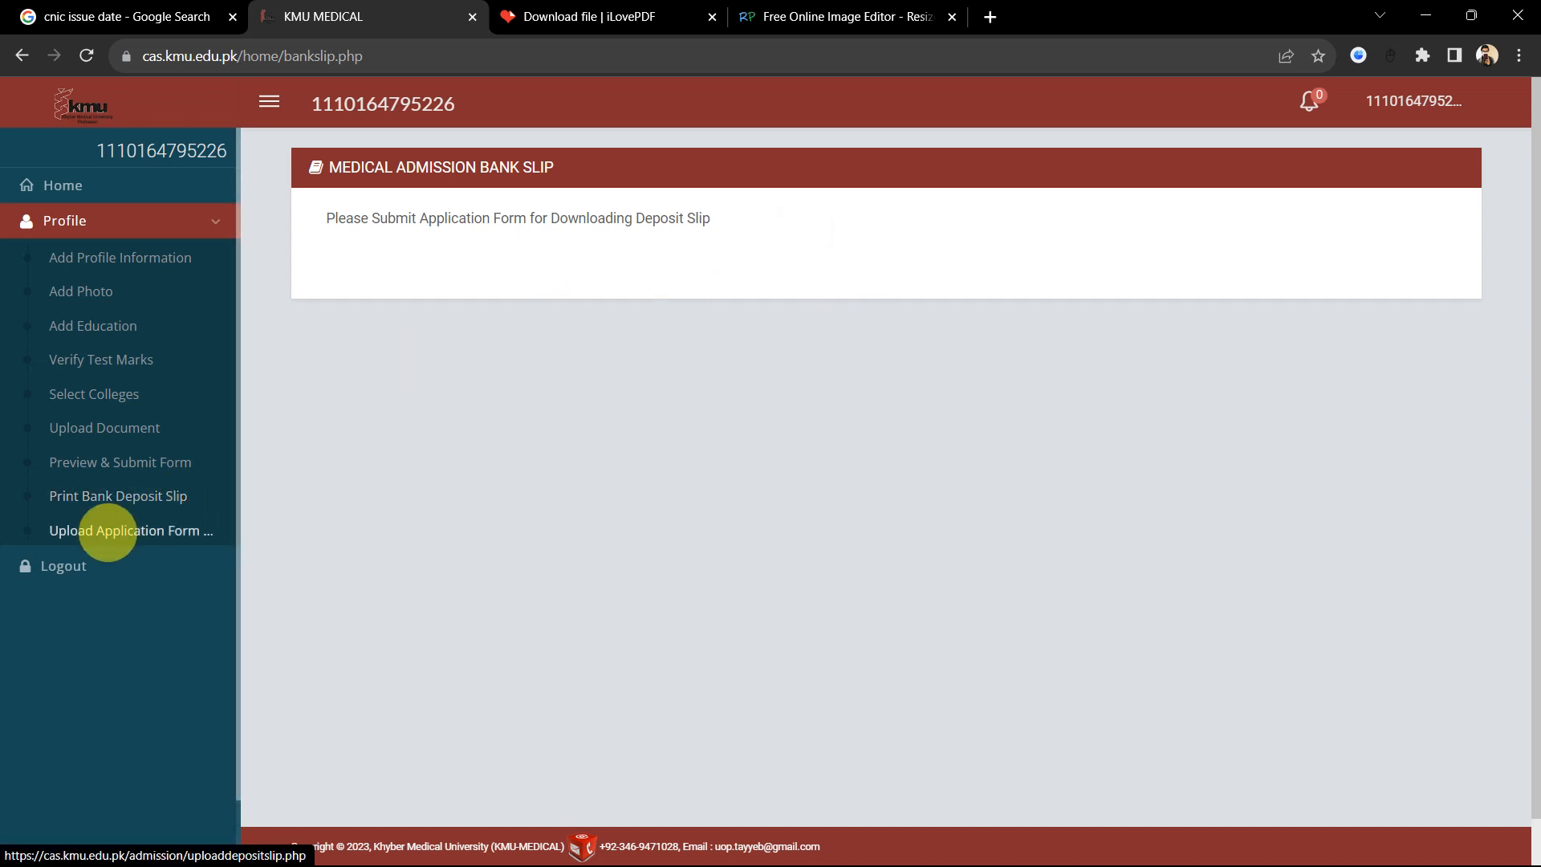
Step: Open the Upload Paid Deposit Slip page via Upload Application Form, checking Home along the way
left_click(104, 530)
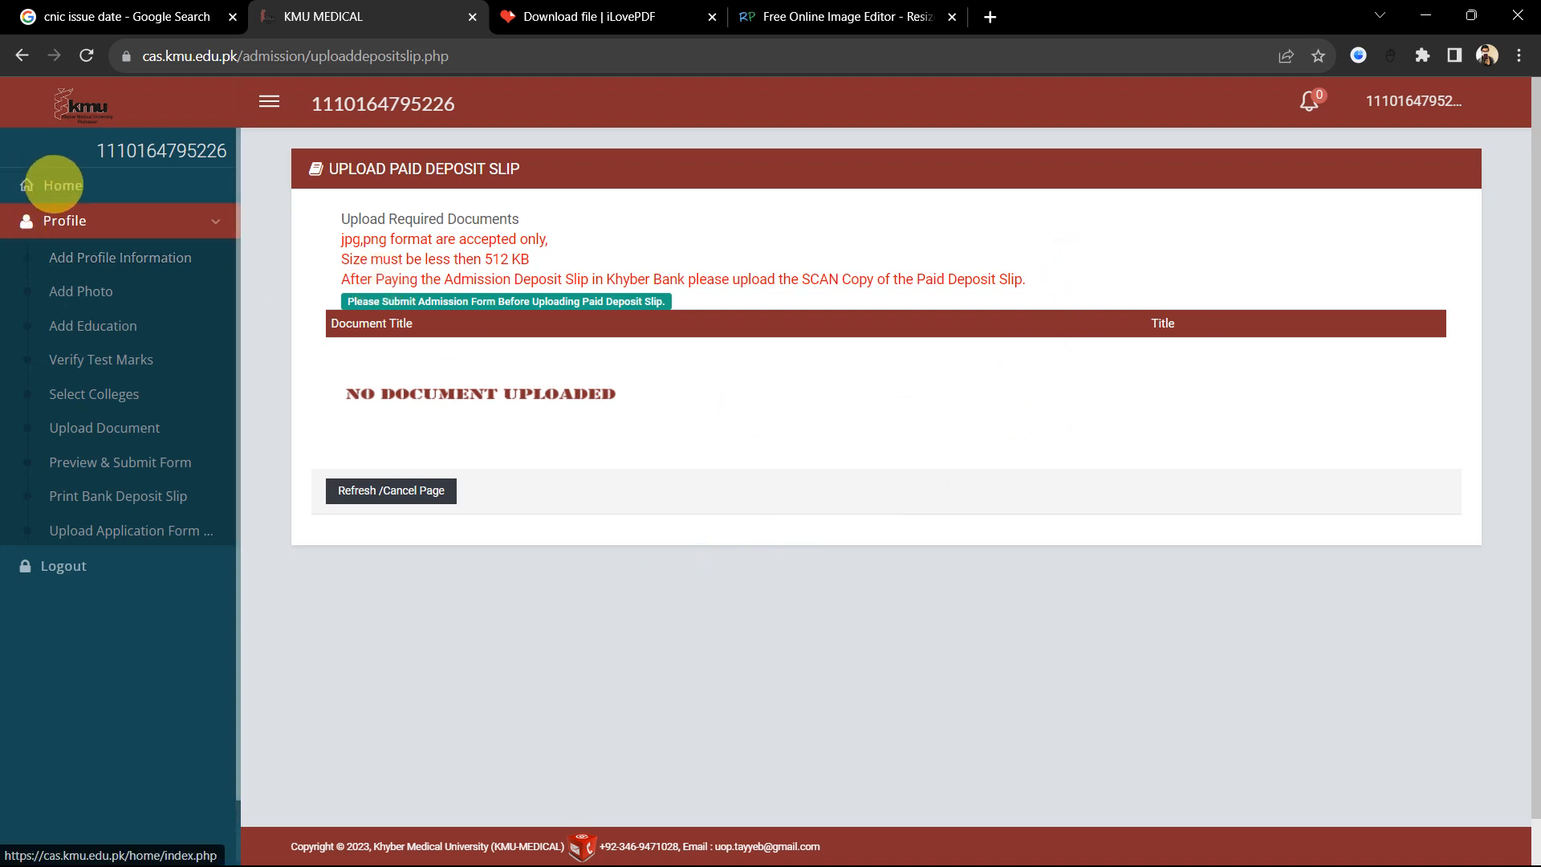
left_click(50, 183)
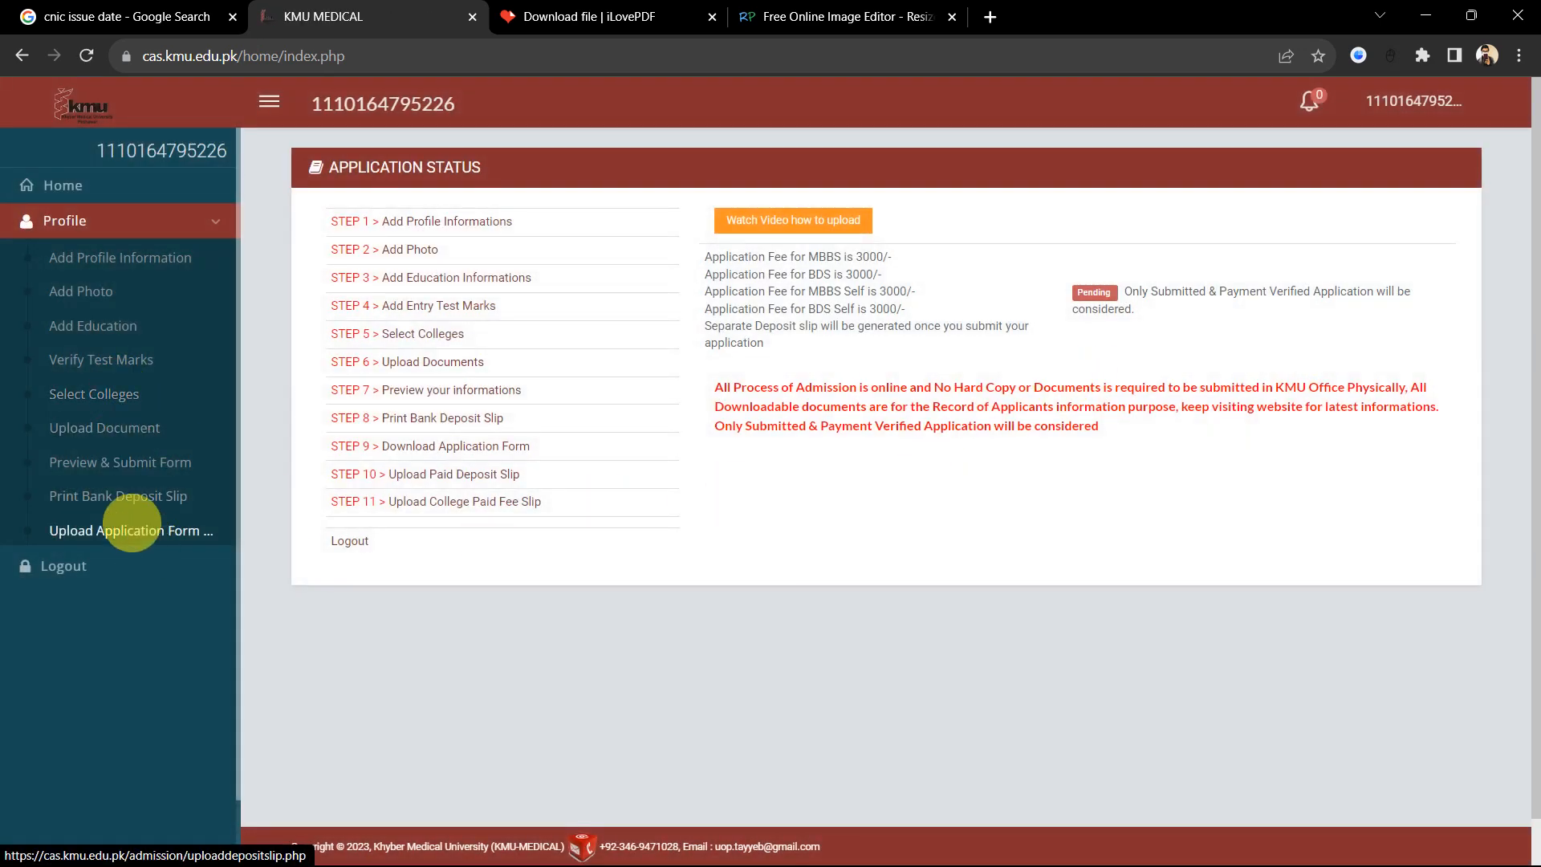
left_click(101, 525)
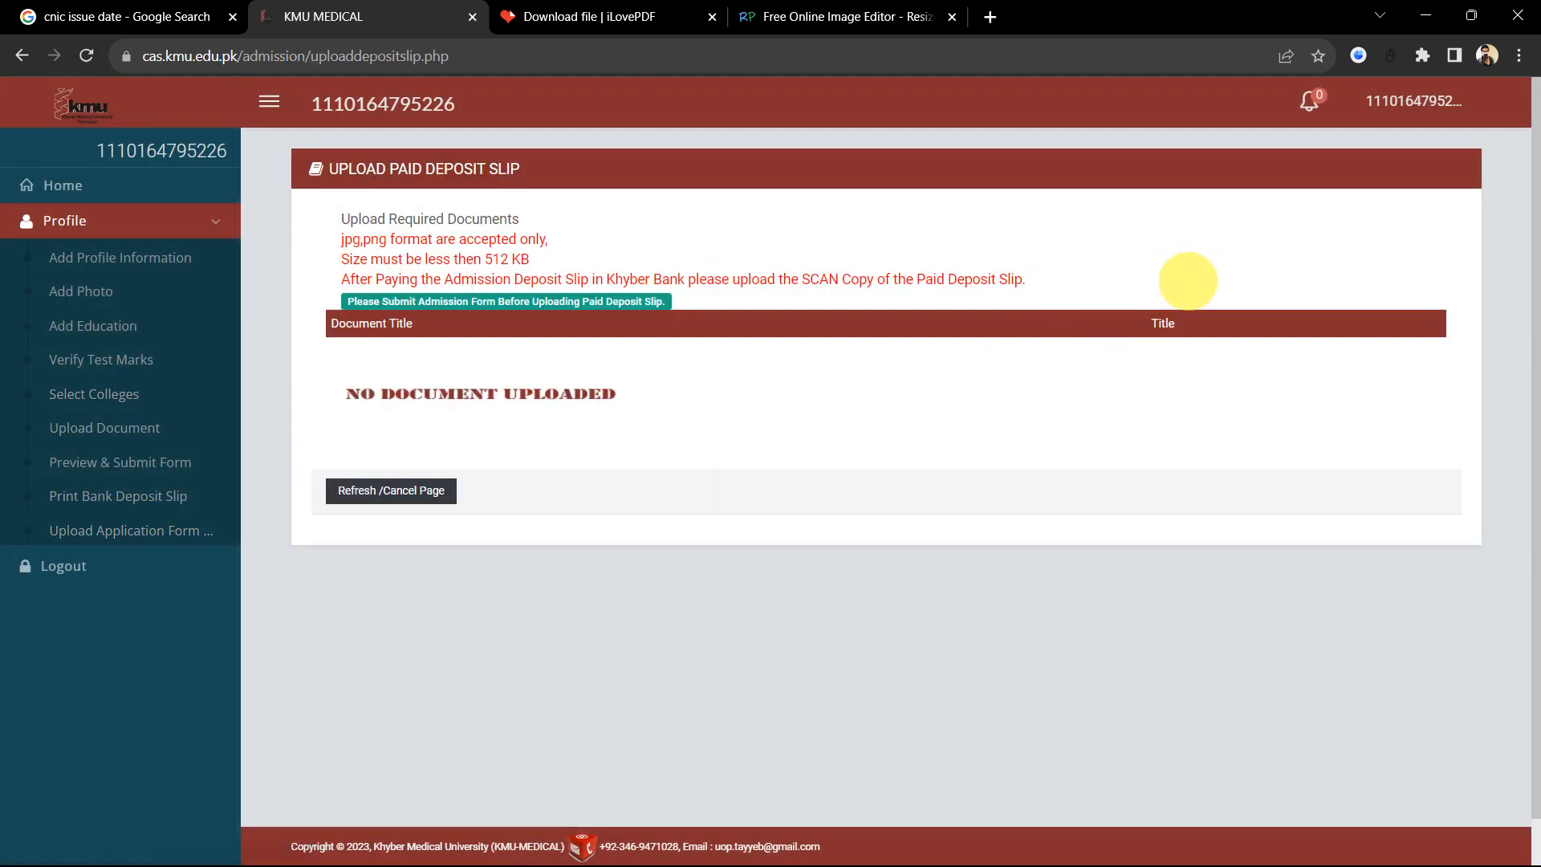